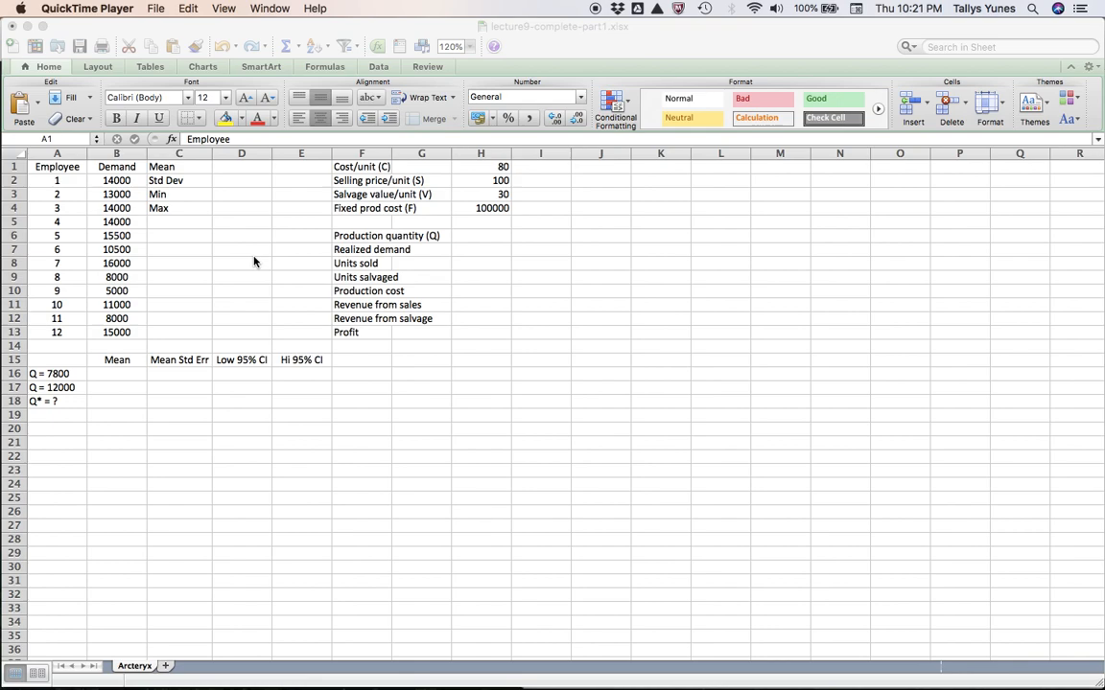
Switch to the Excel workbook and examine the demand estimates in column B for all twelve employees
left_click(645, 30)
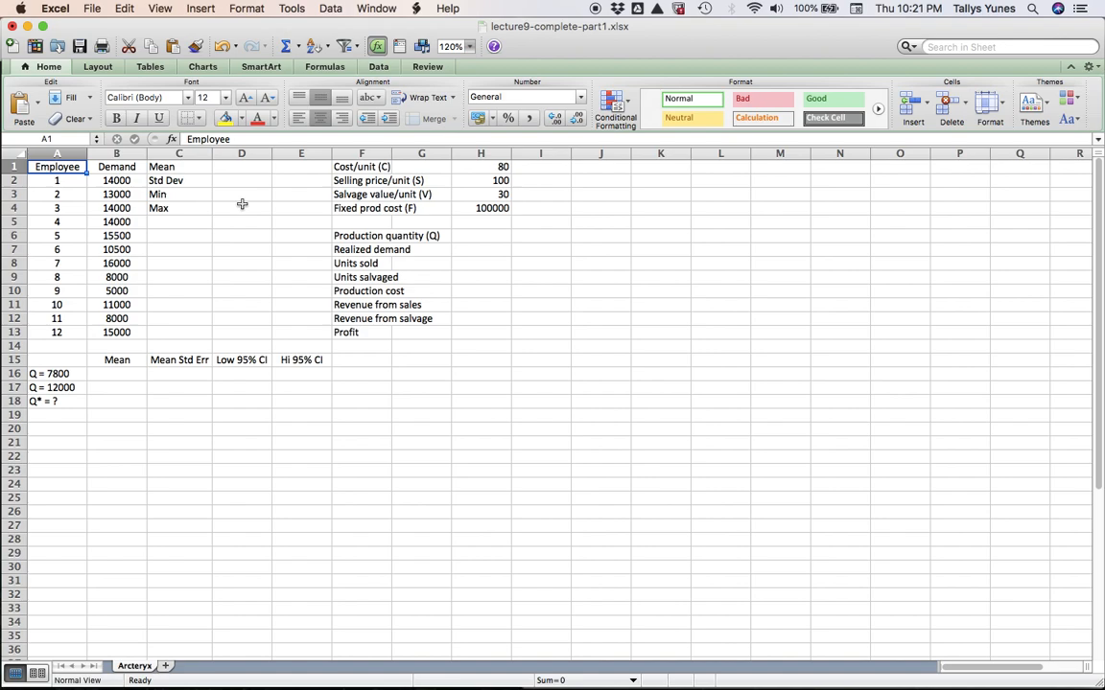
key("Down")
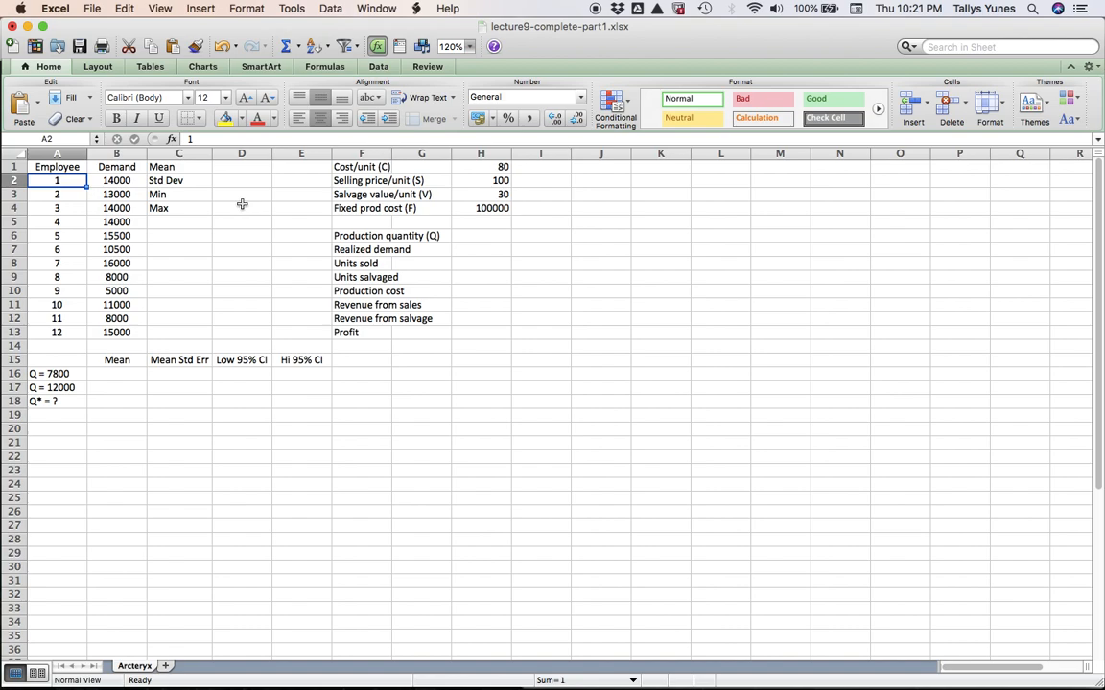
key("Right")
key("Up")
key("Down")
key("Down")
key("Down")
key("Down")
key("Down")
key("Down")
key("Down")
key("Down")
key("Down")
key("Down")
key("Down")
key("Down")
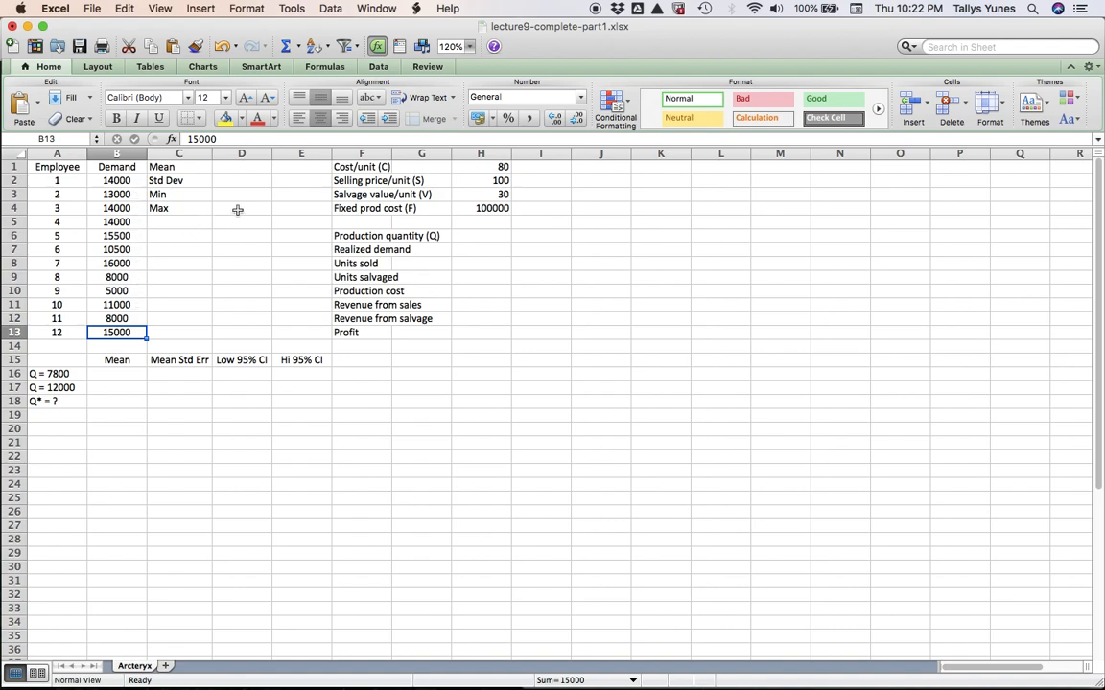
Calculate the mean demand in D1 with the AVERAGE function over B2:B13
left_click(251, 167)
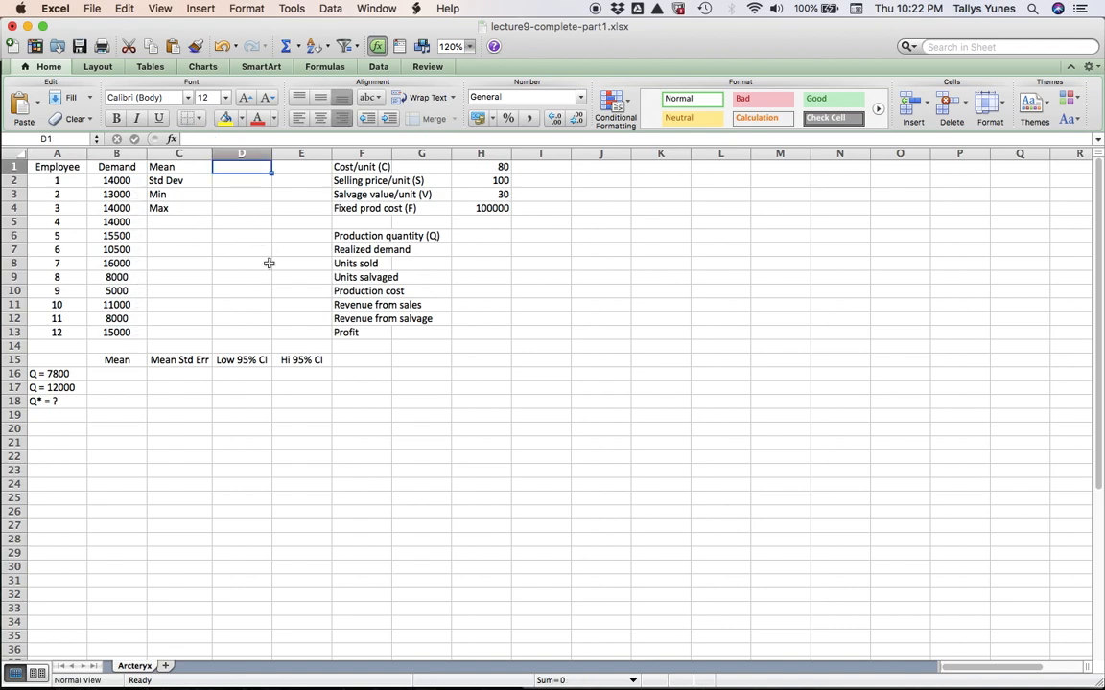
type("=av")
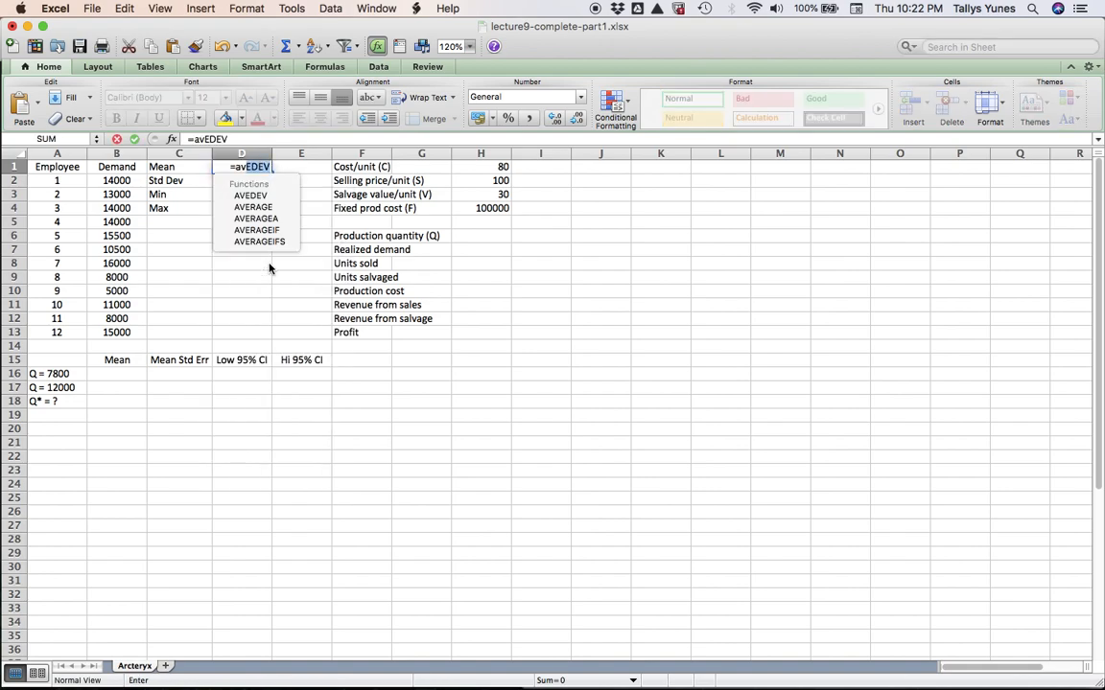
type("erage(")
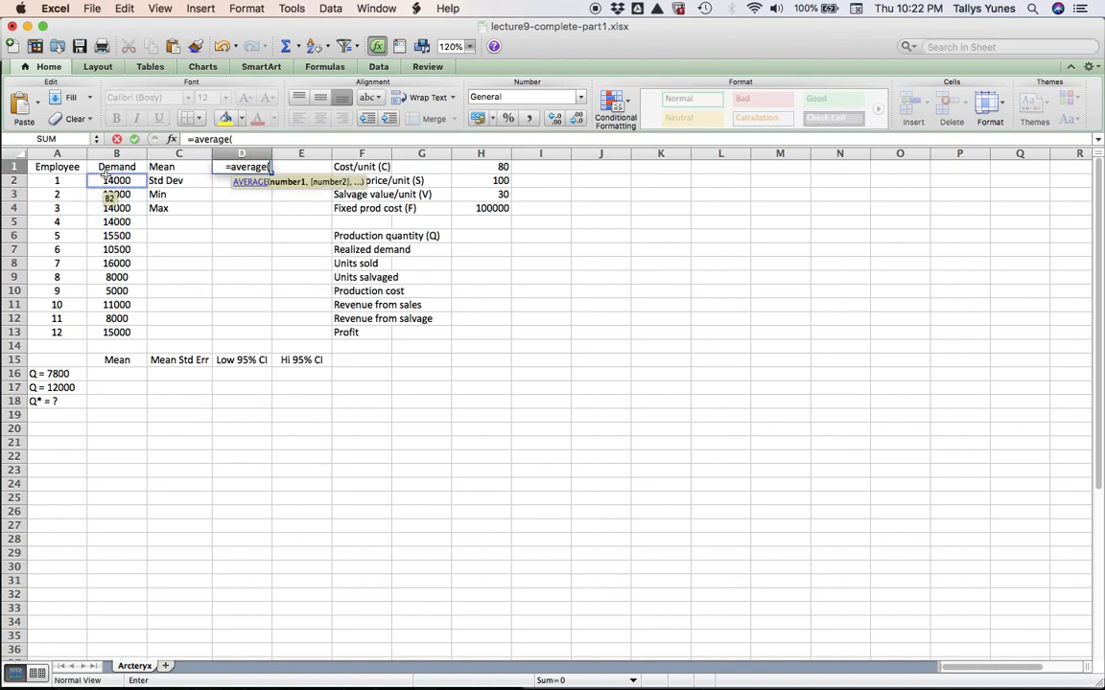
left_click_drag(110, 181, 121, 333)
key("Return")
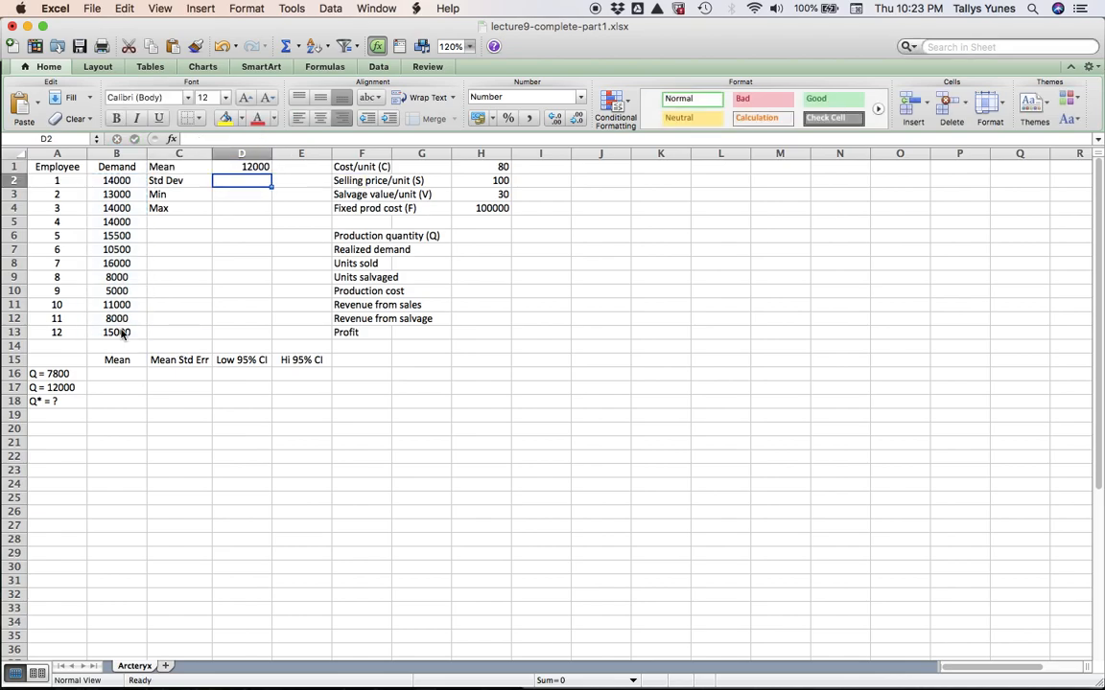
Calculate the demand's standard deviation in D2 with the STDEV function over B2:B13
type("=stdv")
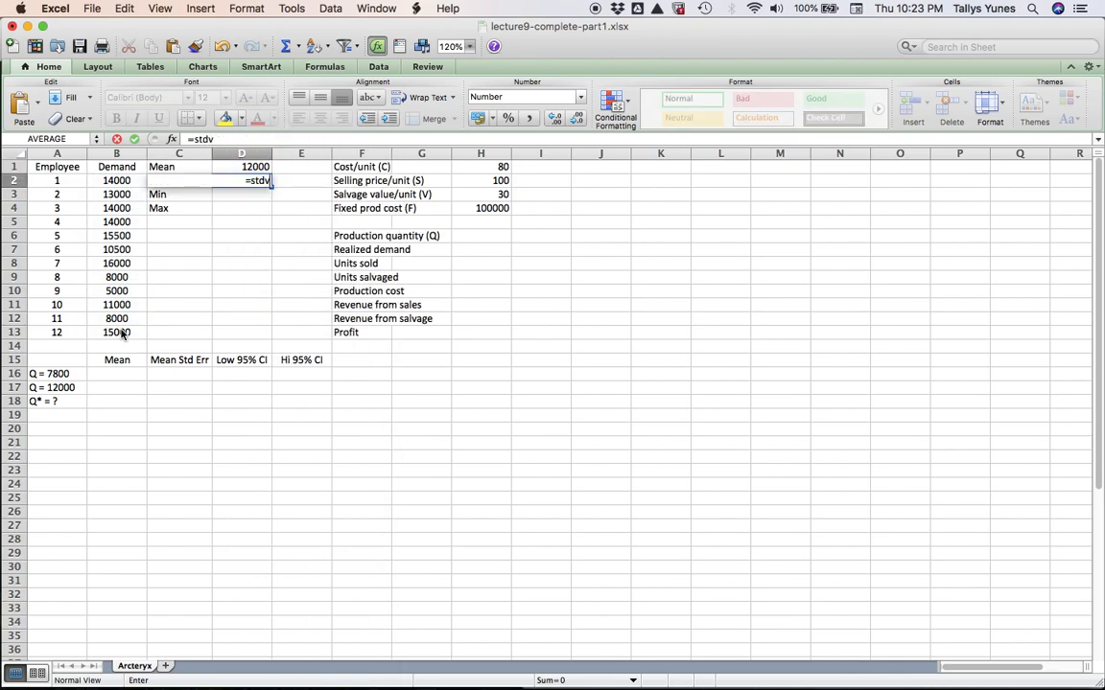
key("BackSpace")
type("ev")
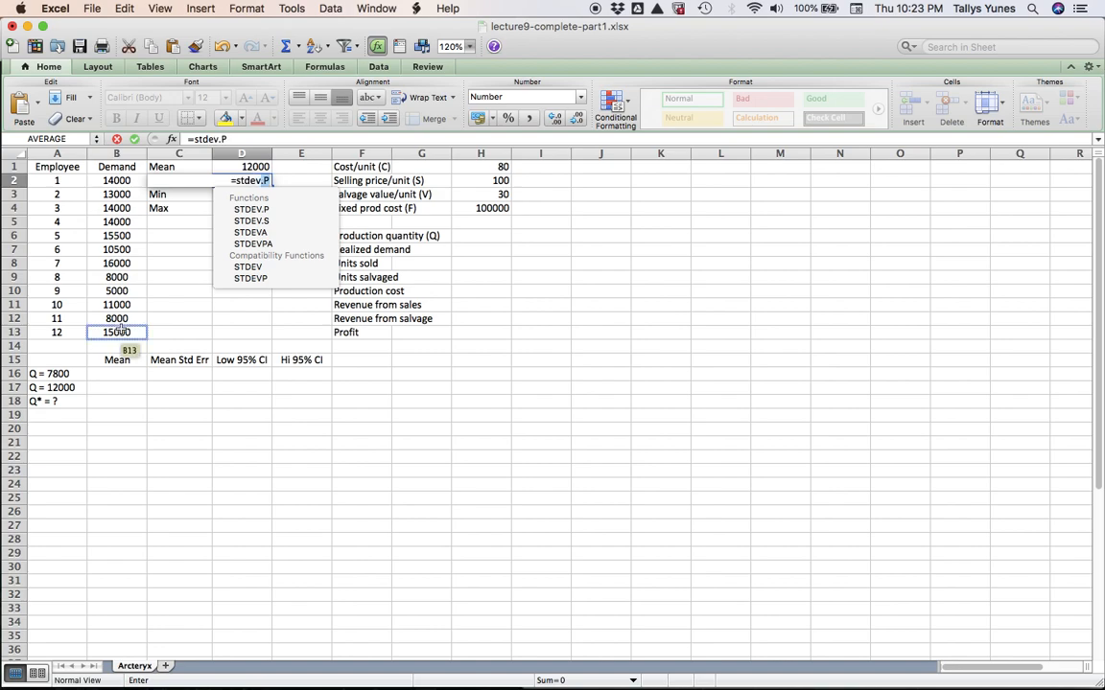
type("(")
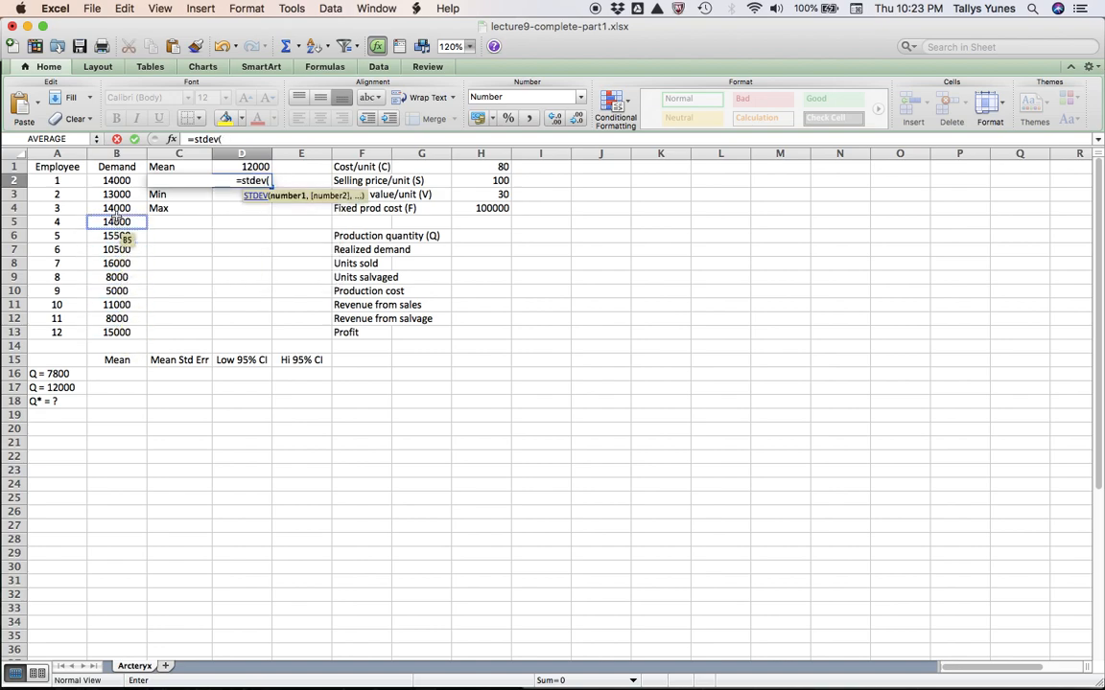
left_click_drag(116, 180, 130, 335)
key("Return")
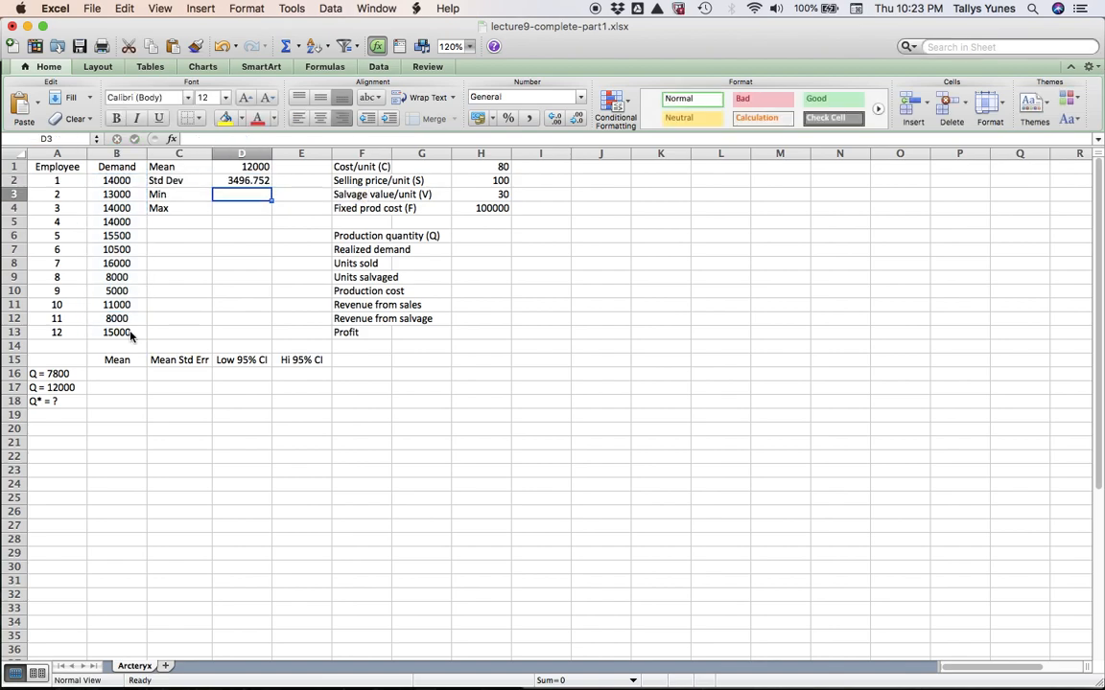
Calculate the minimum demand in D3 with MIN and the maximum in D4 with MAX, both over B2:B13
type("=min(")
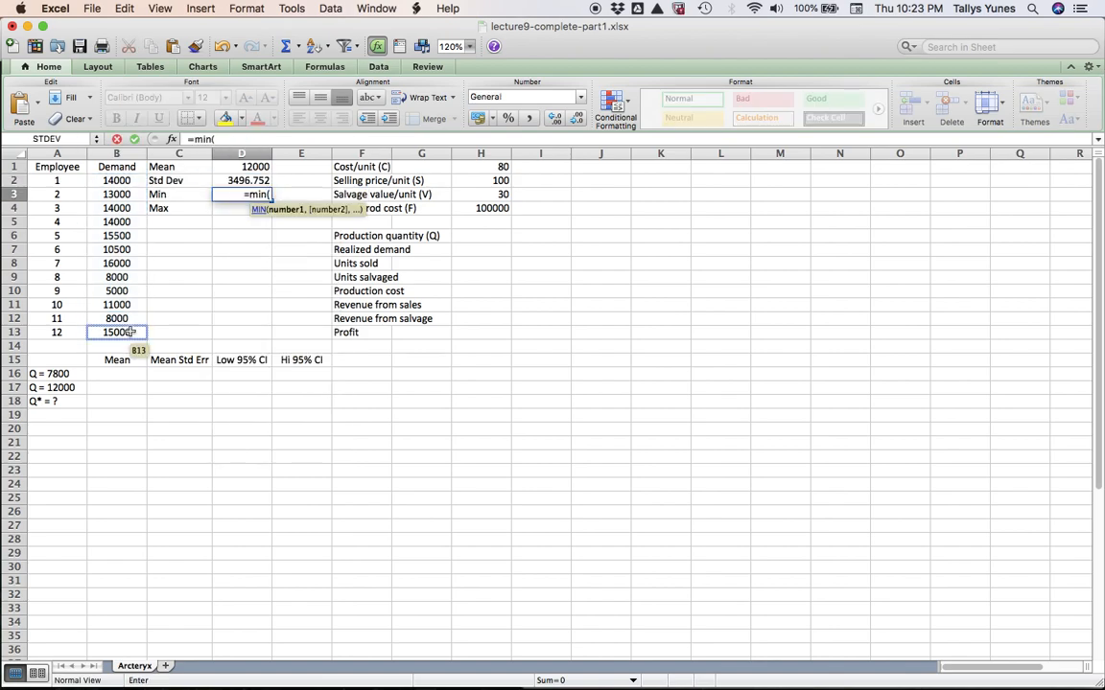
left_click_drag(132, 180, 132, 334)
key("Return")
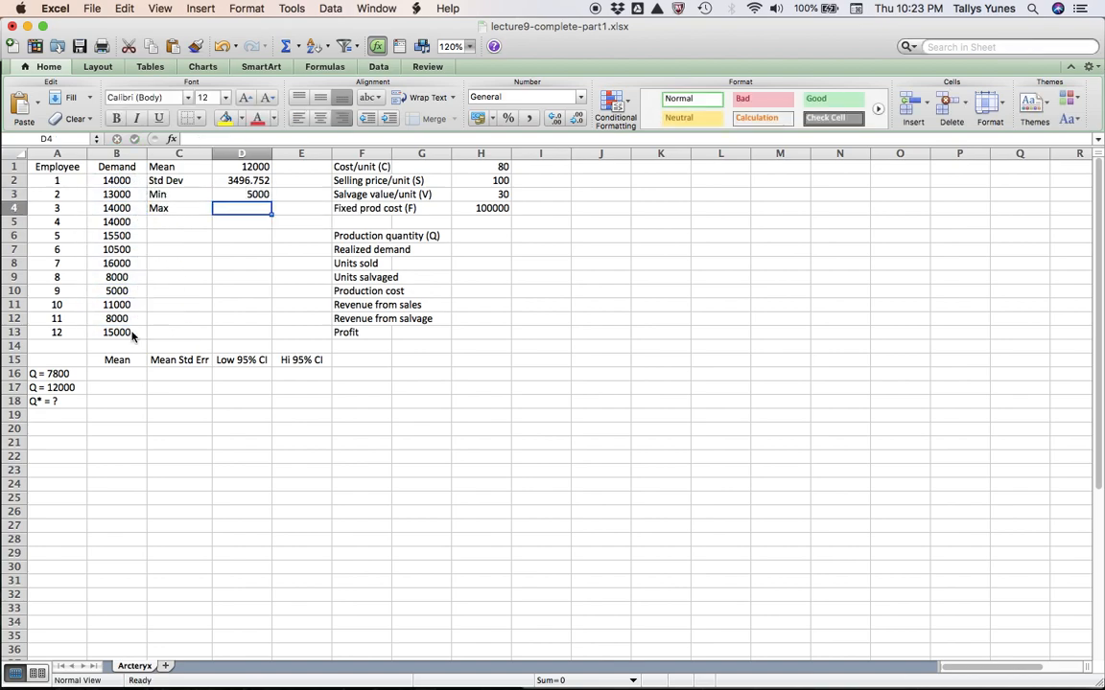
type("=max(")
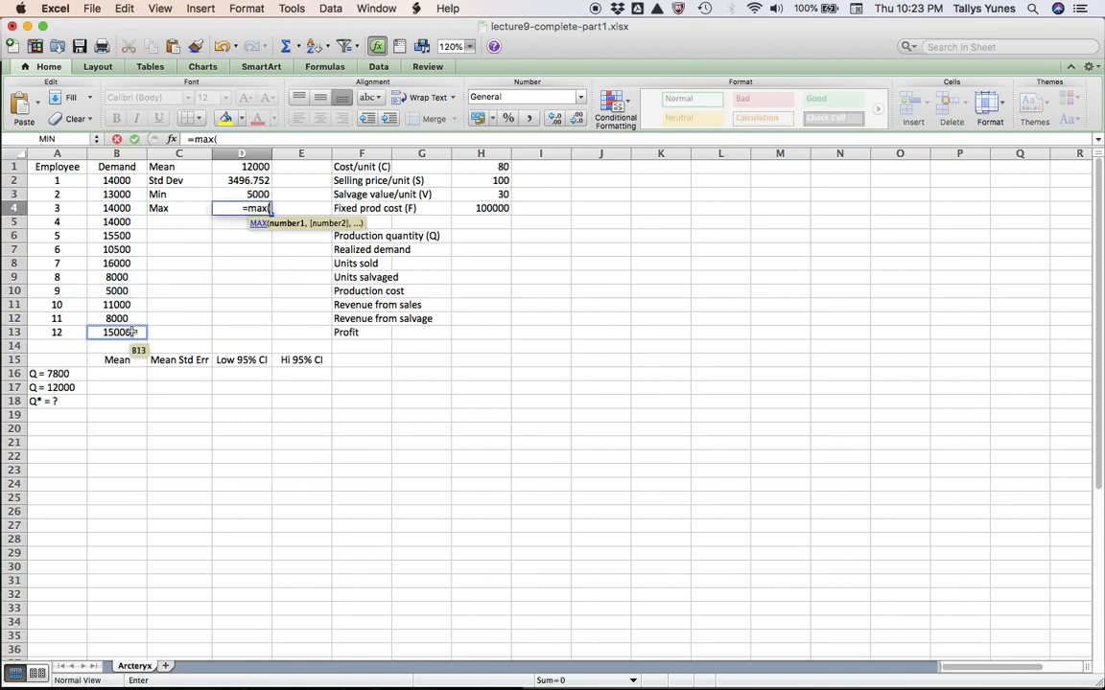
left_click_drag(131, 180, 127, 335)
key("Return")
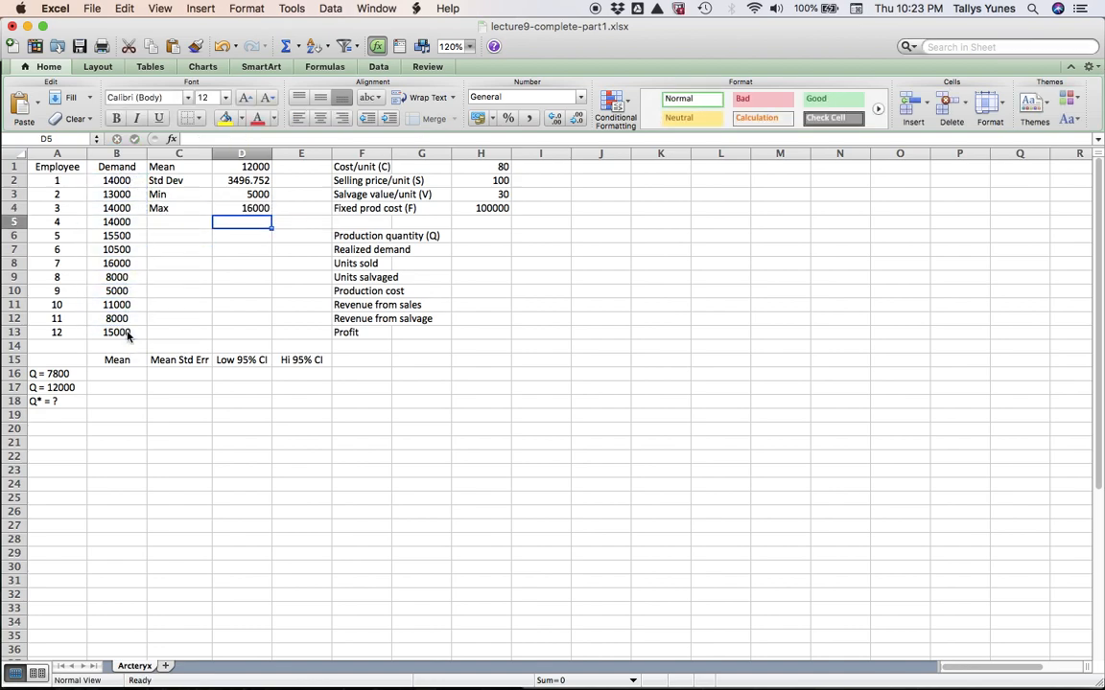
Examine the model rows in column H from production quantity down to revenue from salvage
key("Right")
key("Right")
key("Right")
key("Right")
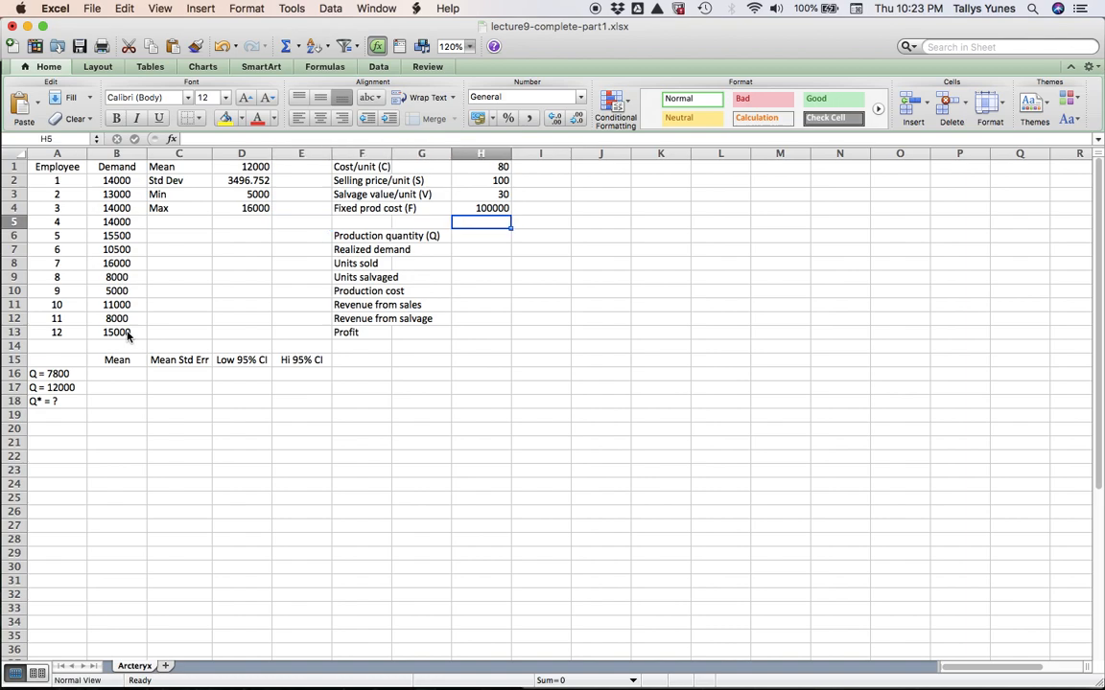
key("Down")
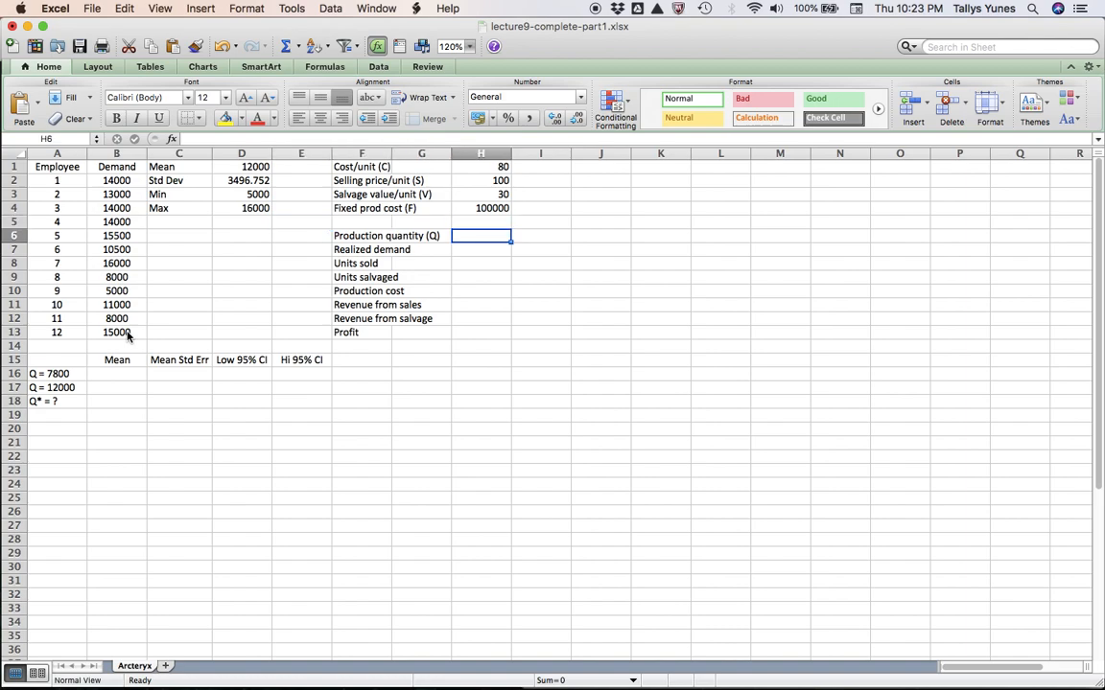
key("Down")
key("Down")
key("Down")
key("Down")
key("Down")
key("Down")
key("Down")
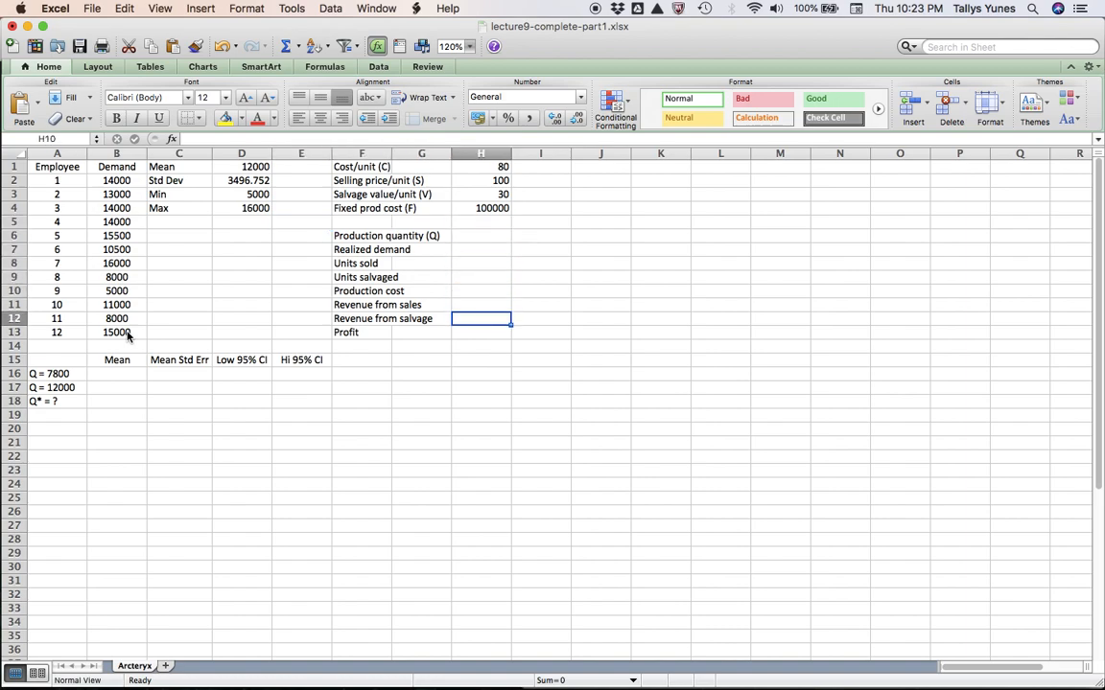
key("Up")
key("Up")
key("Up")
key("Up")
key("Up")
key("Up")
key("Up")
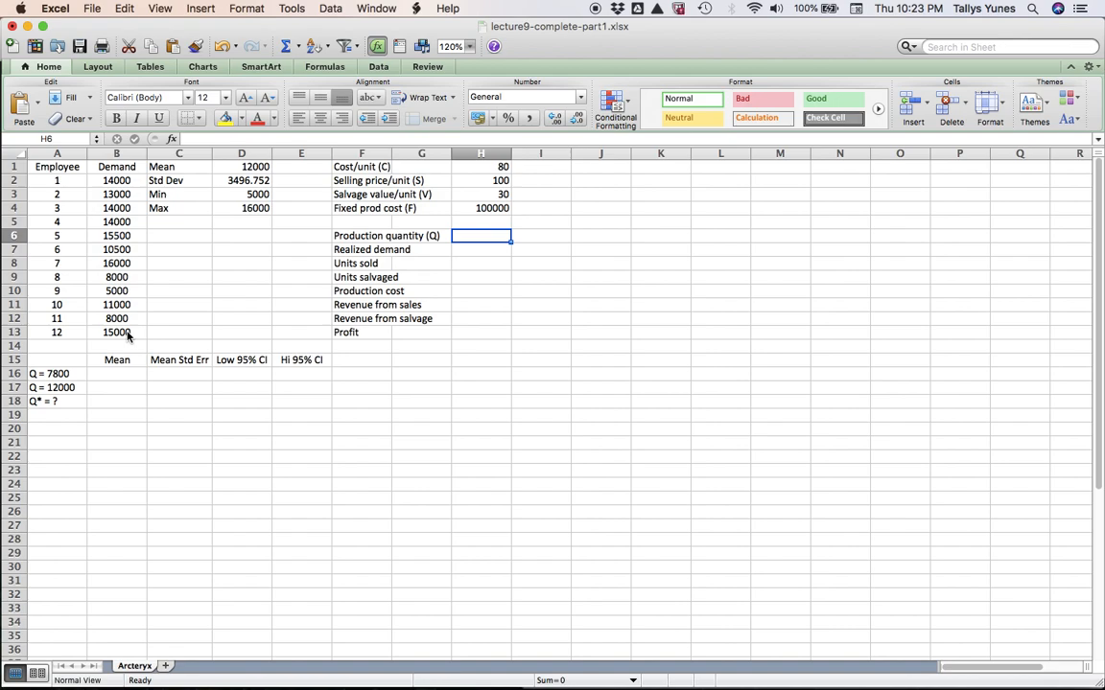
Set the production quantity (Q) in H6 to 7800
type("=")
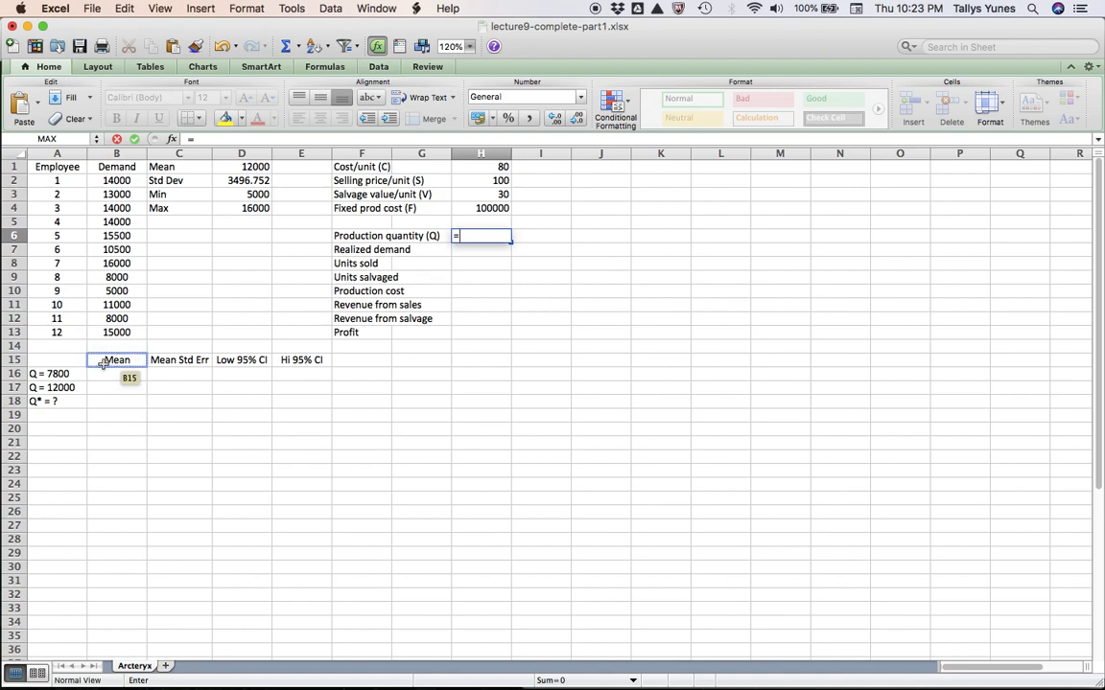
type("7800")
key("Return")
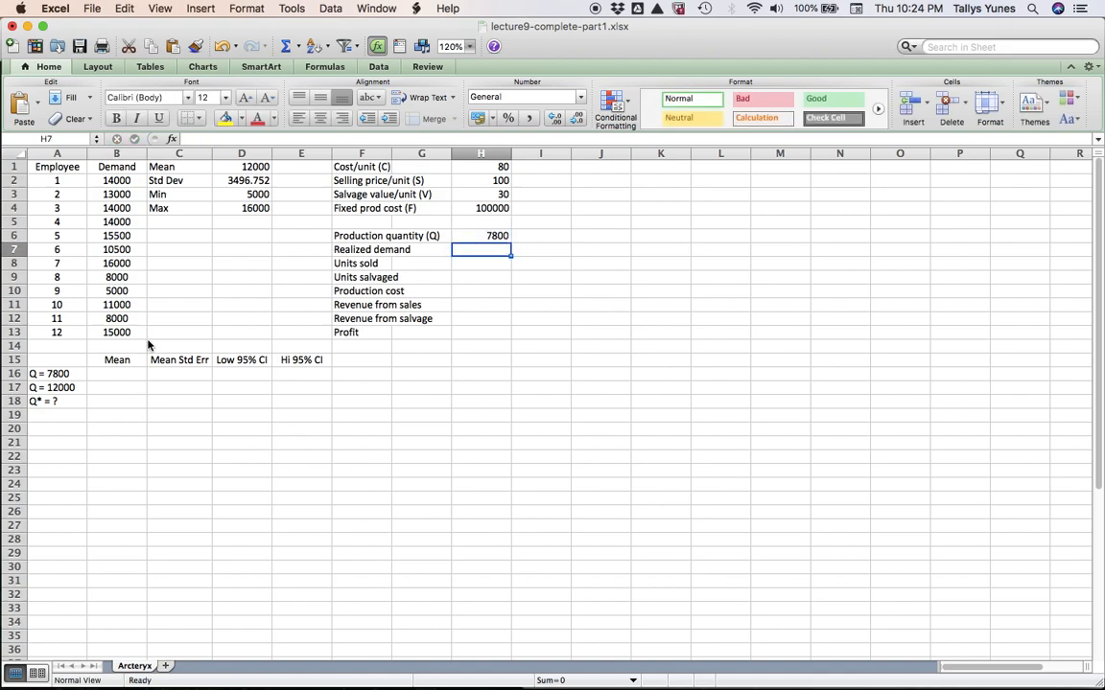
Enter =randtruncnormal(D1,D2,D3,D4) as the realized demand in H7, using the mean, standard deviation, min and max
type("=")
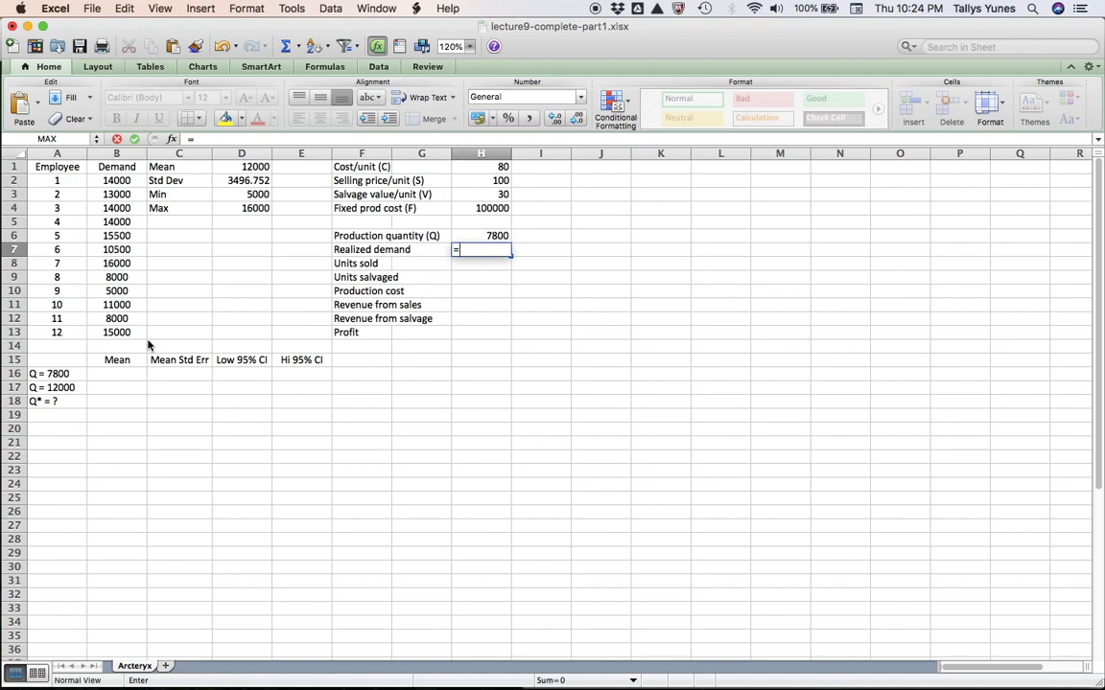
type("randtrunc")
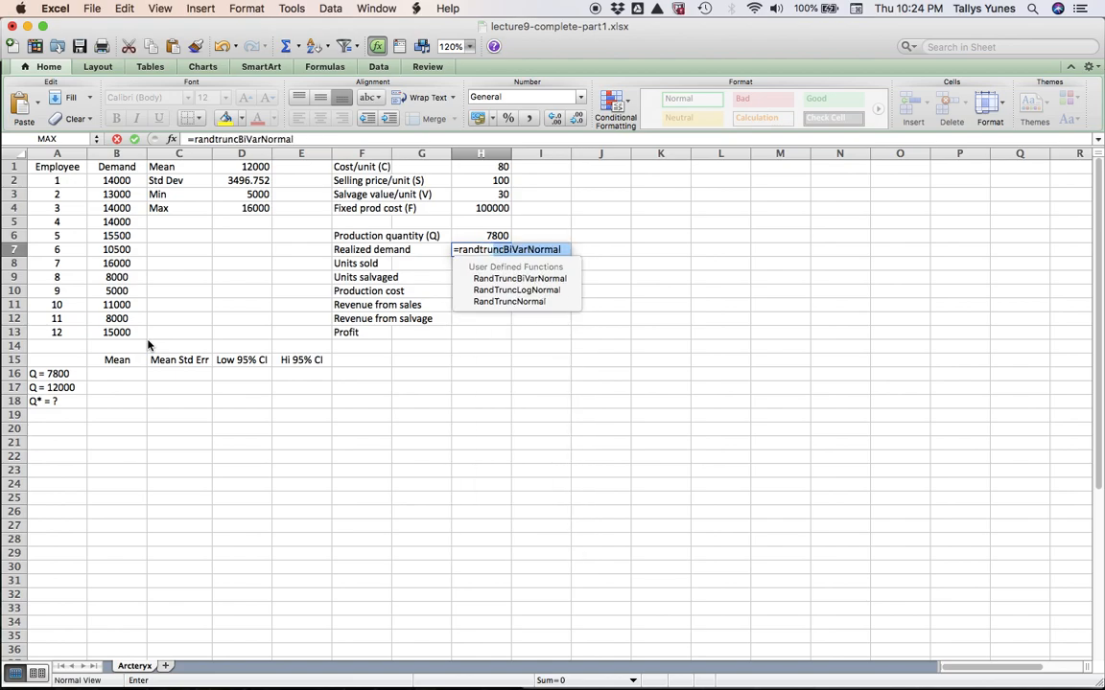
type("normal")
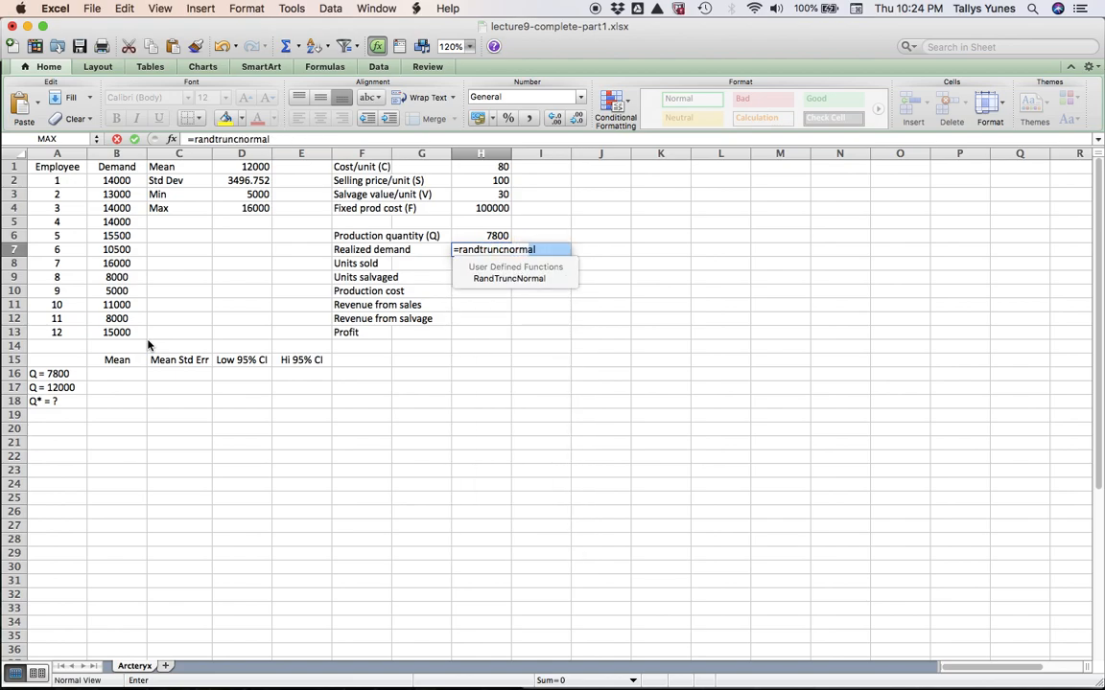
left_click(148, 339)
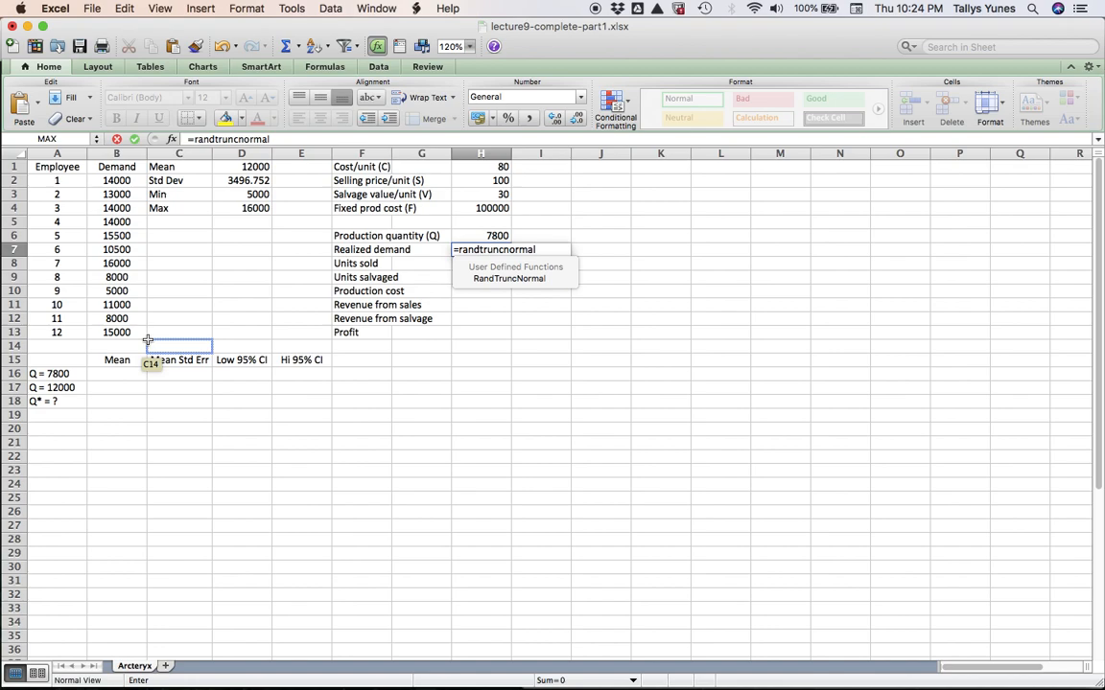
type("(")
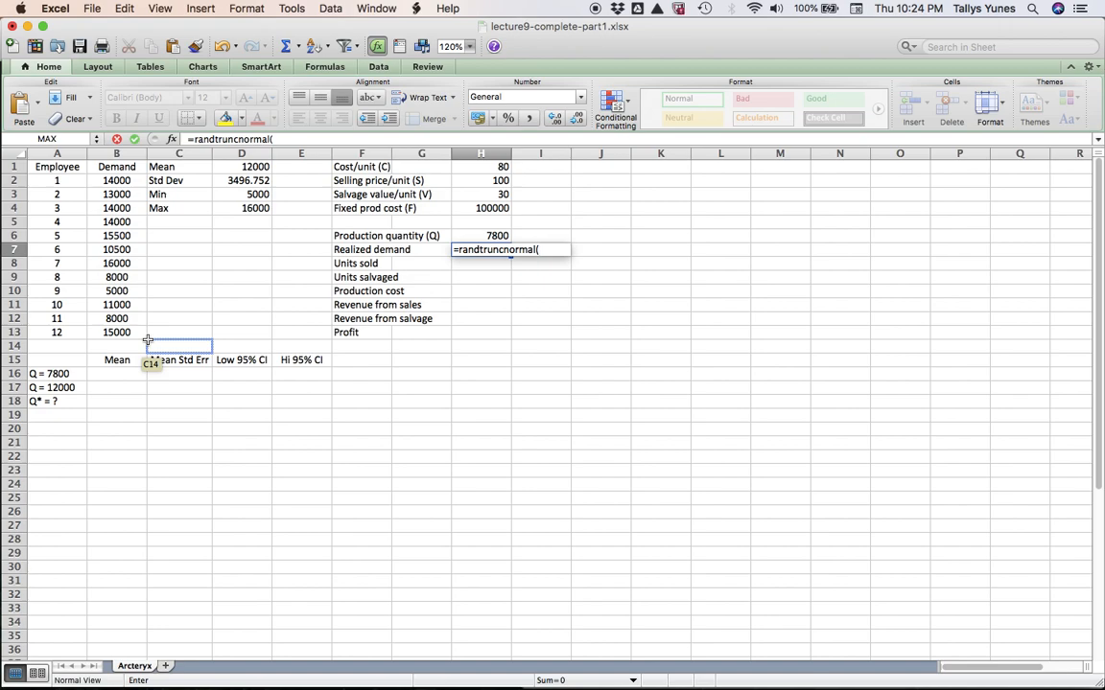
left_click(251, 170)
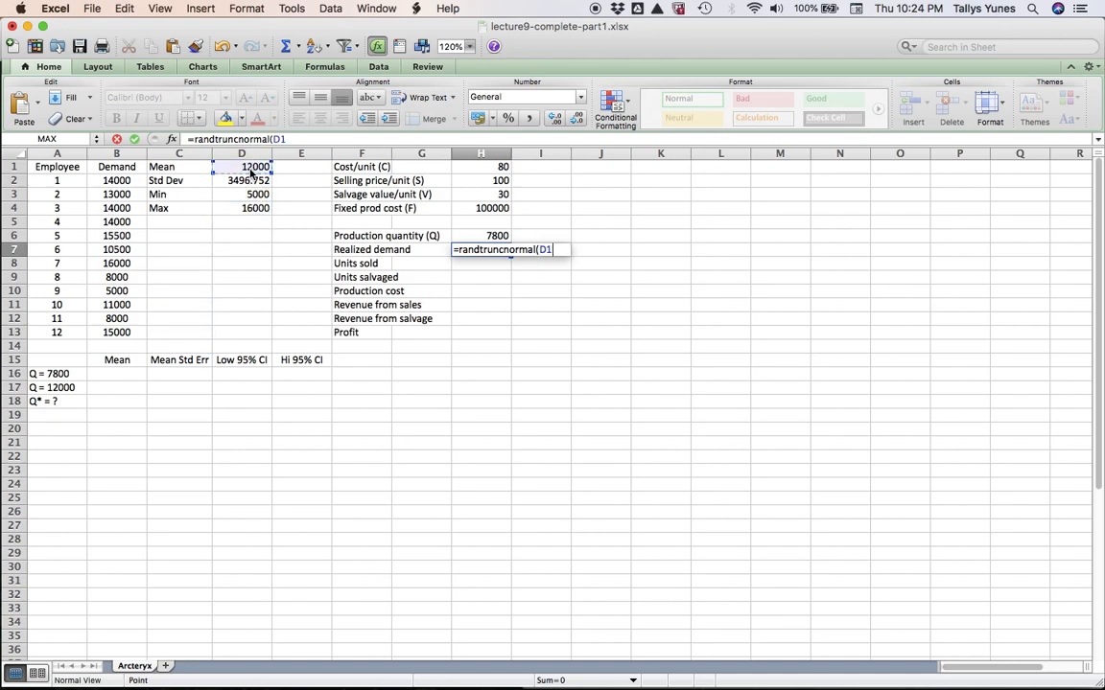
type(",")
left_click(251, 180)
type(",")
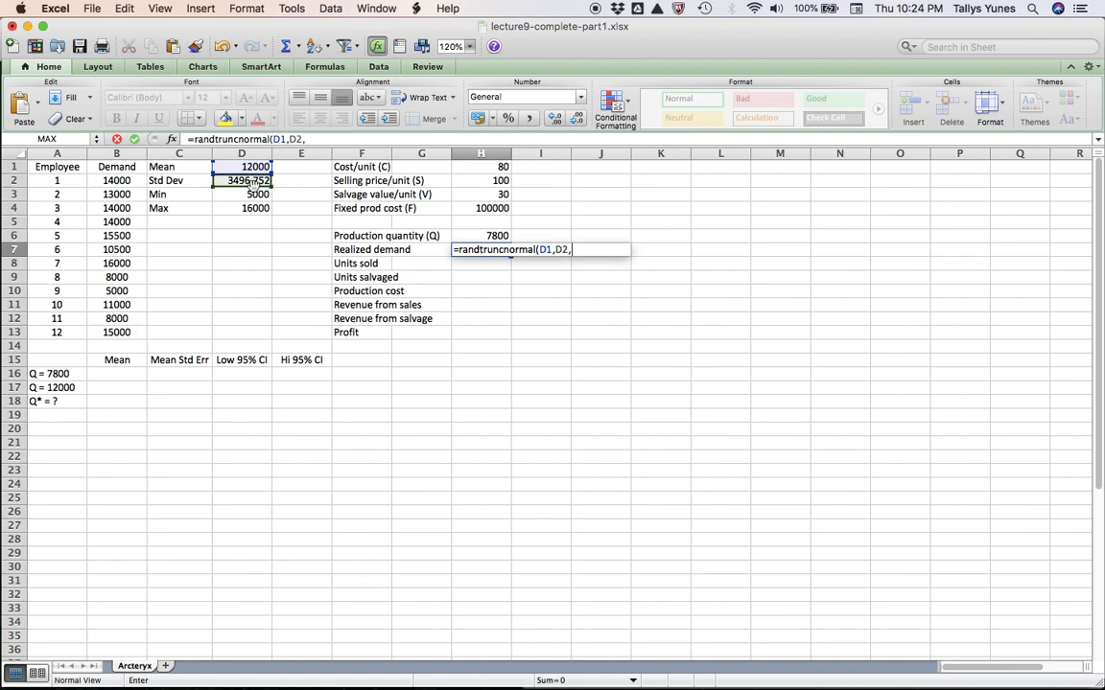
left_click(257, 194)
type(",")
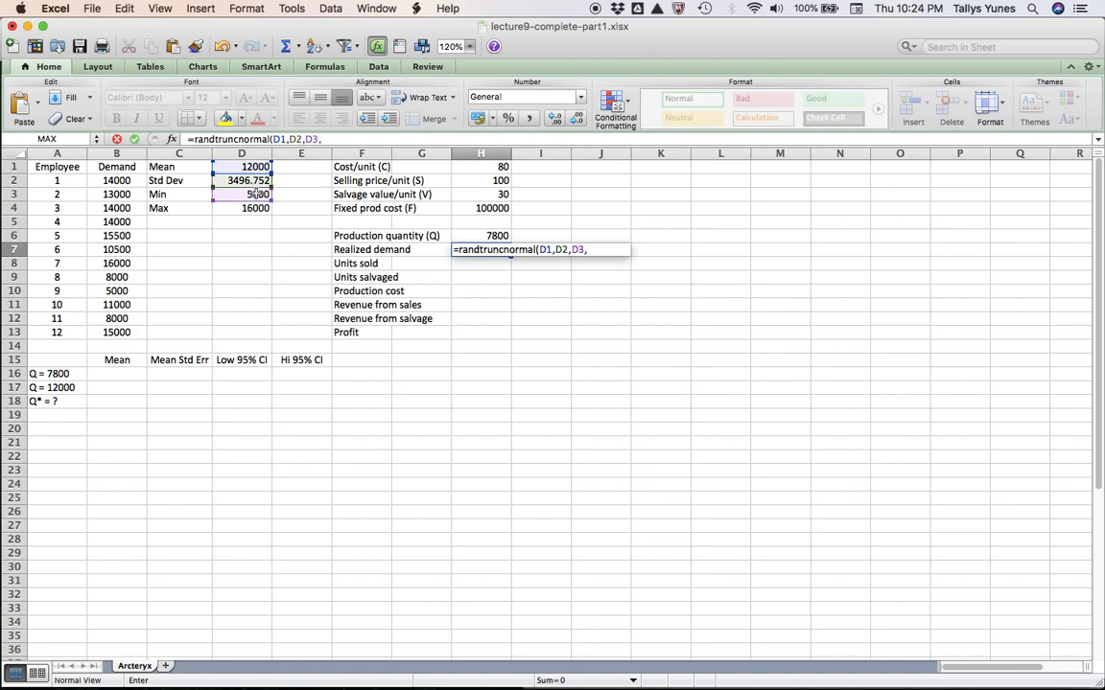
left_click(256, 208)
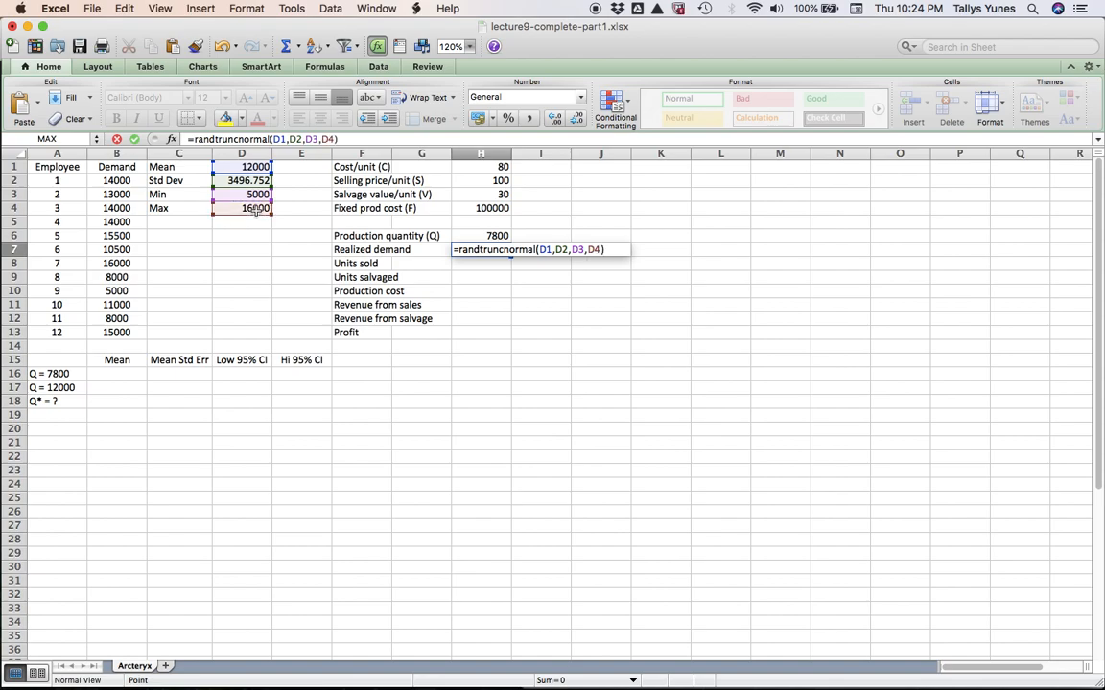
key("Return")
Wrap the realized demand formula in H7 in ROUND with 0 digits: =round(randtruncnormal(D1,D2,D3,D4),0)
key("Up")
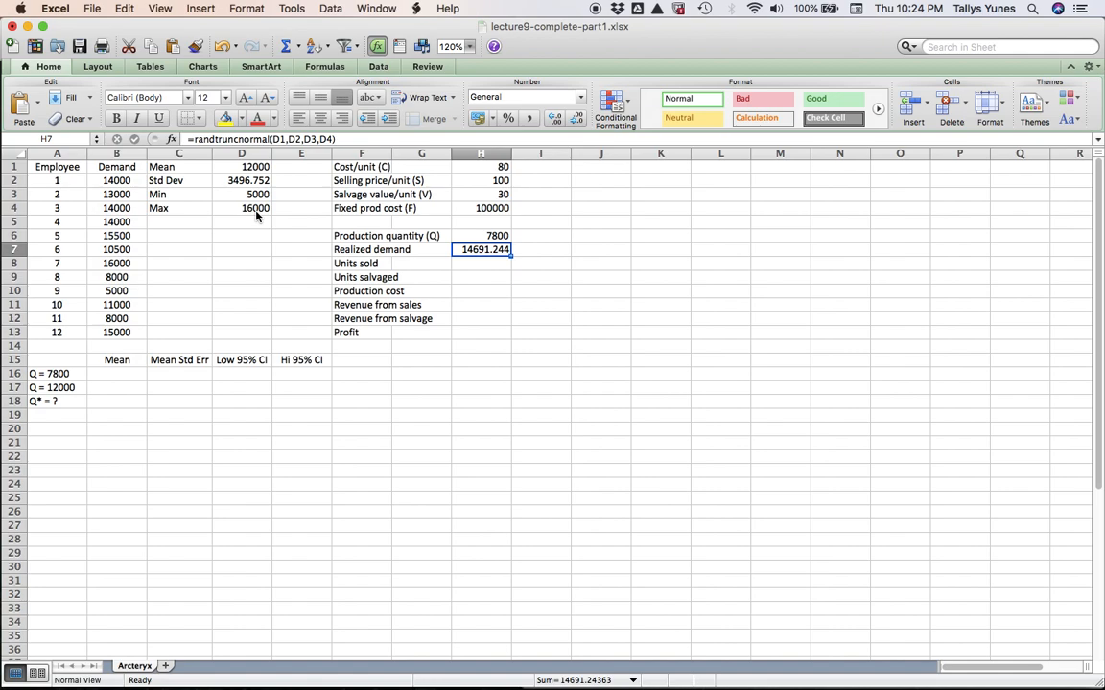
double_click(476, 250)
left_click(459, 250)
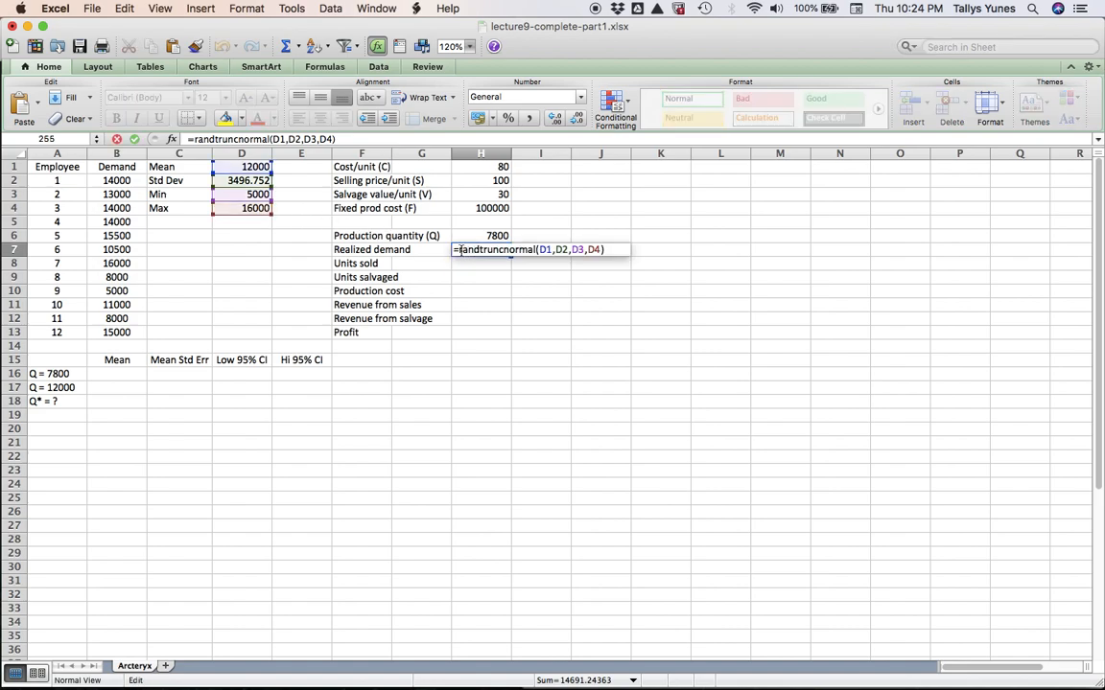
type("round(")
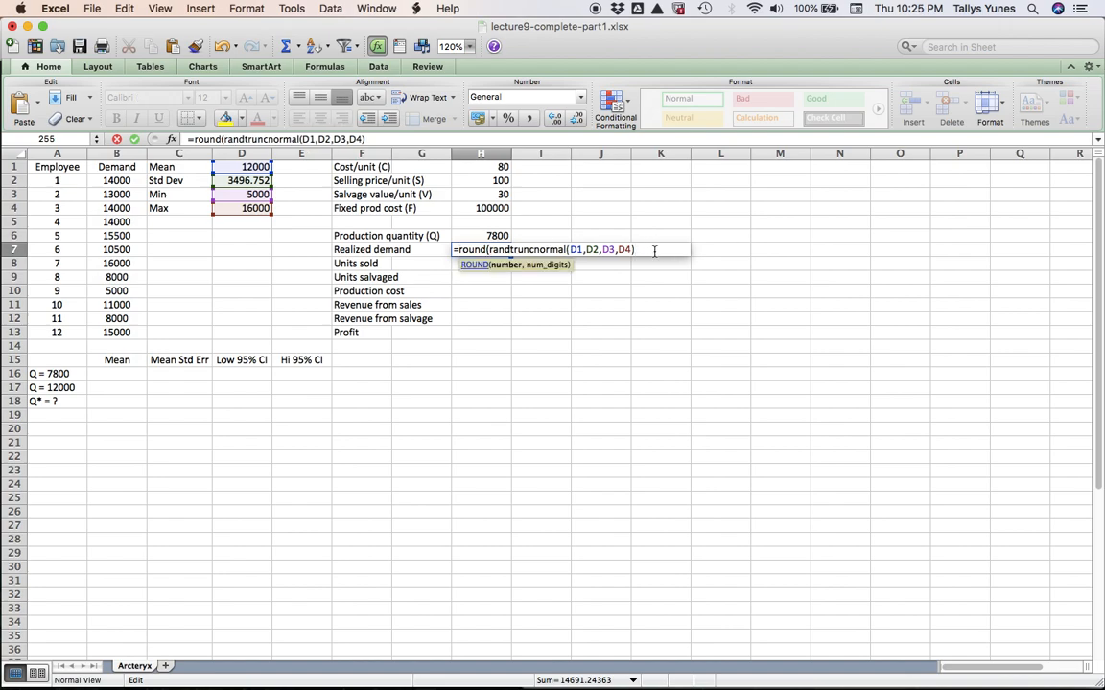
type(",0)")
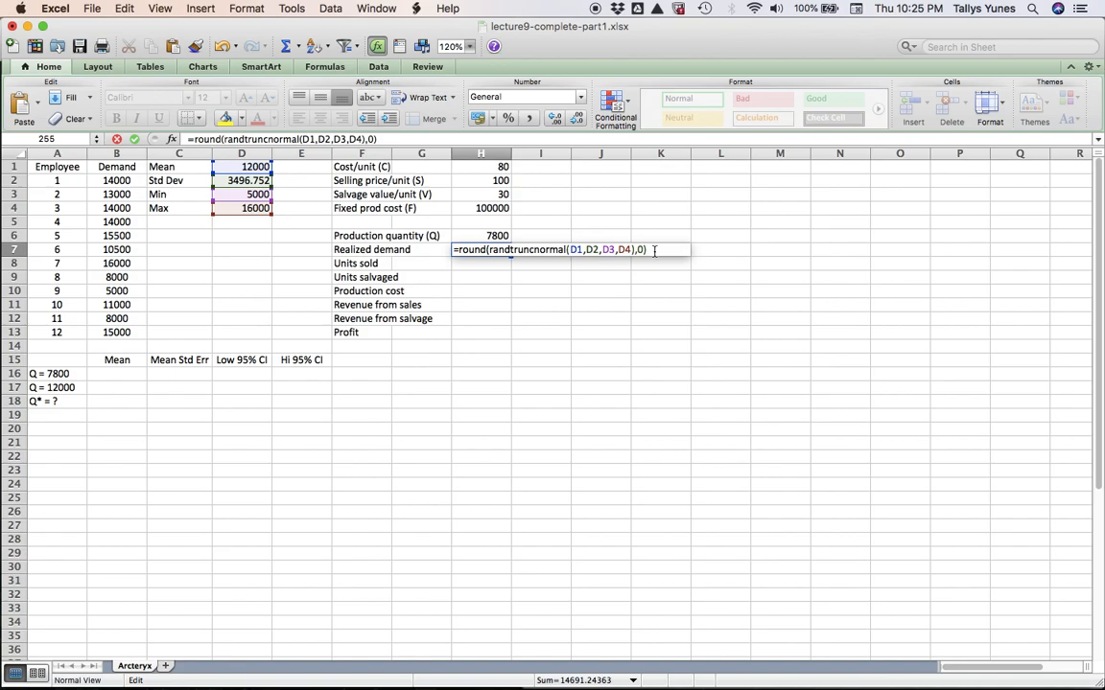
key("Return")
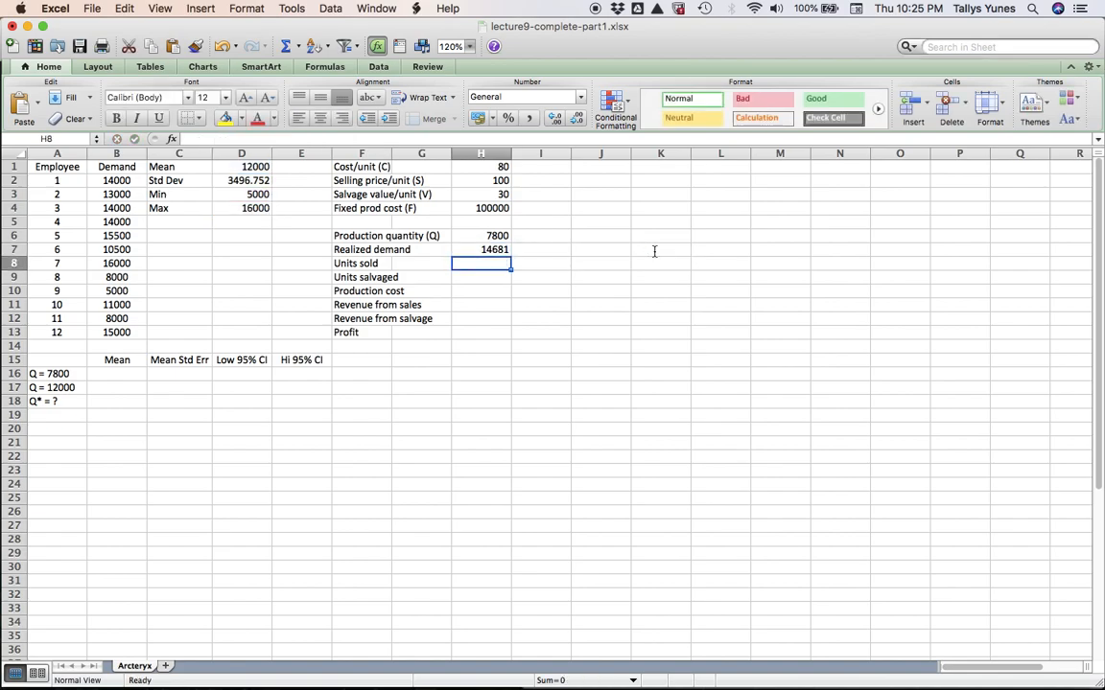
Enter =min(H6,H7) in H8 so units sold is the smaller of production quantity and realized demand
type("=")
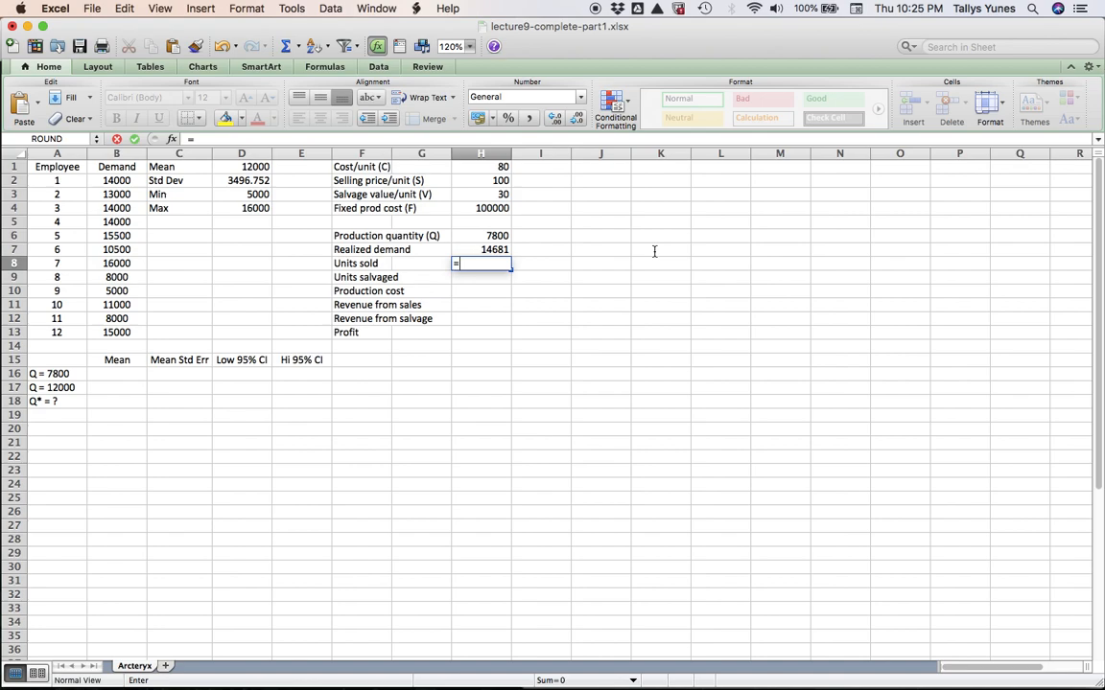
type("min(")
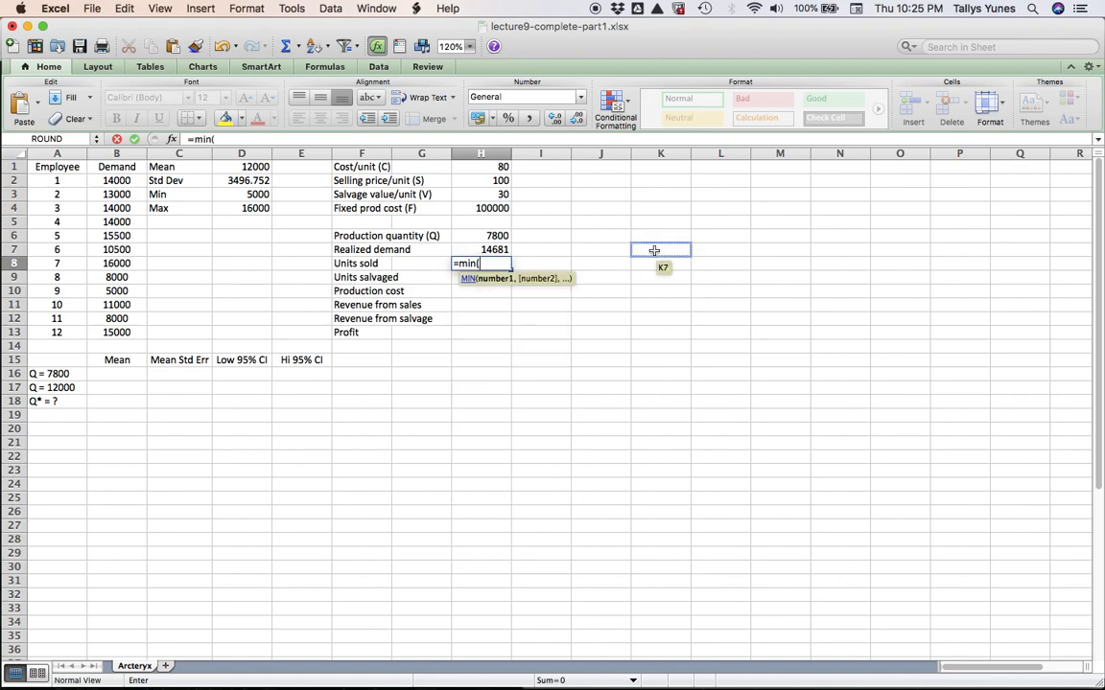
left_click(503, 236)
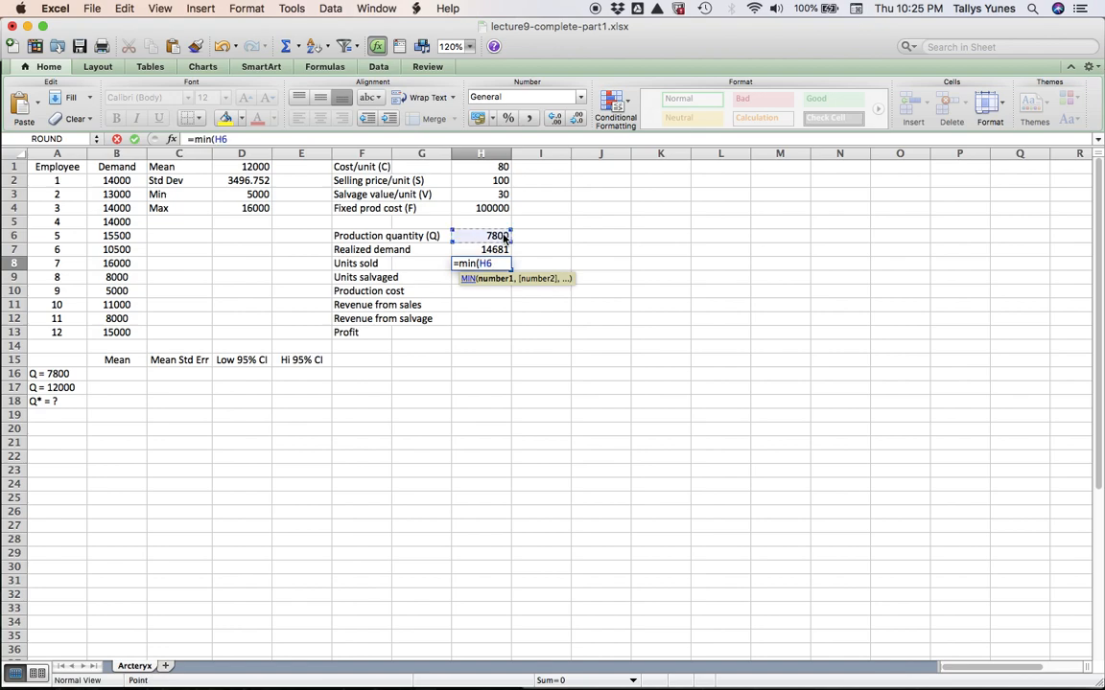
type(",")
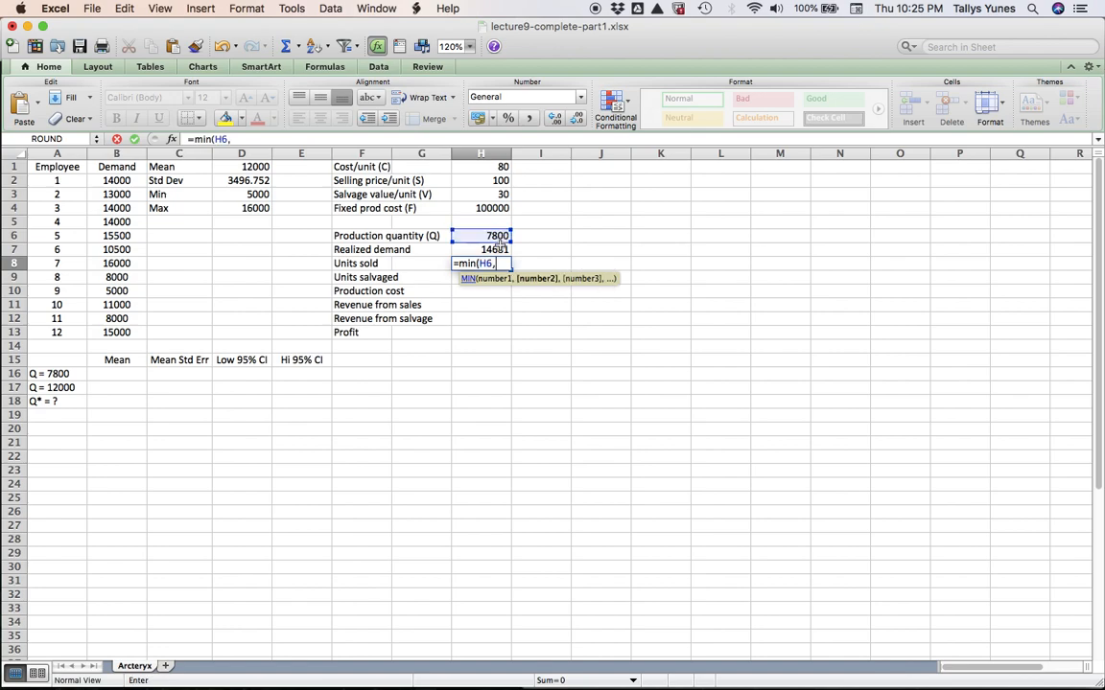
left_click(497, 249)
type(")")
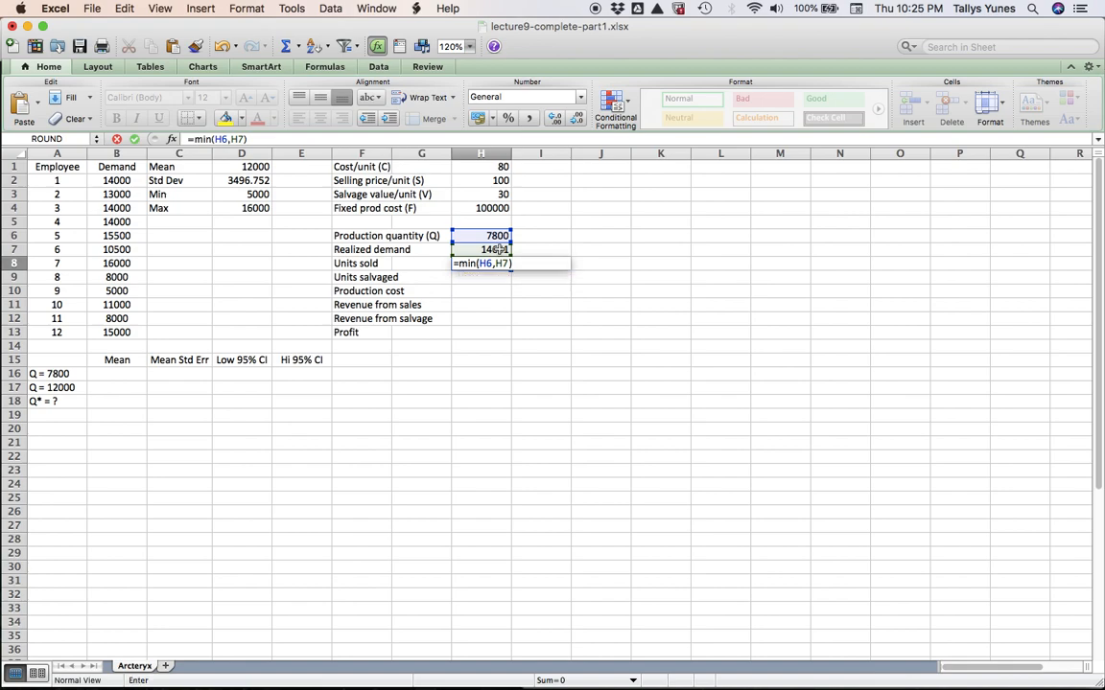
key("Return")
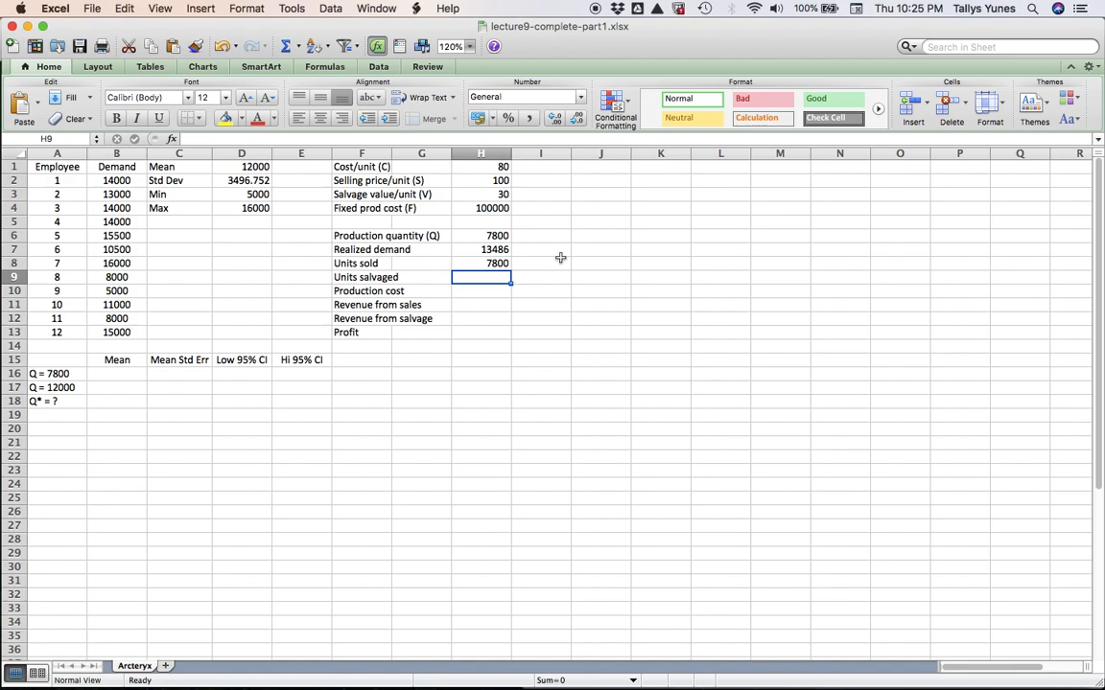
Enter =max(H6-H7,0) in H9 to calculate the units salvaged from production quantity and realized demand
type("=")
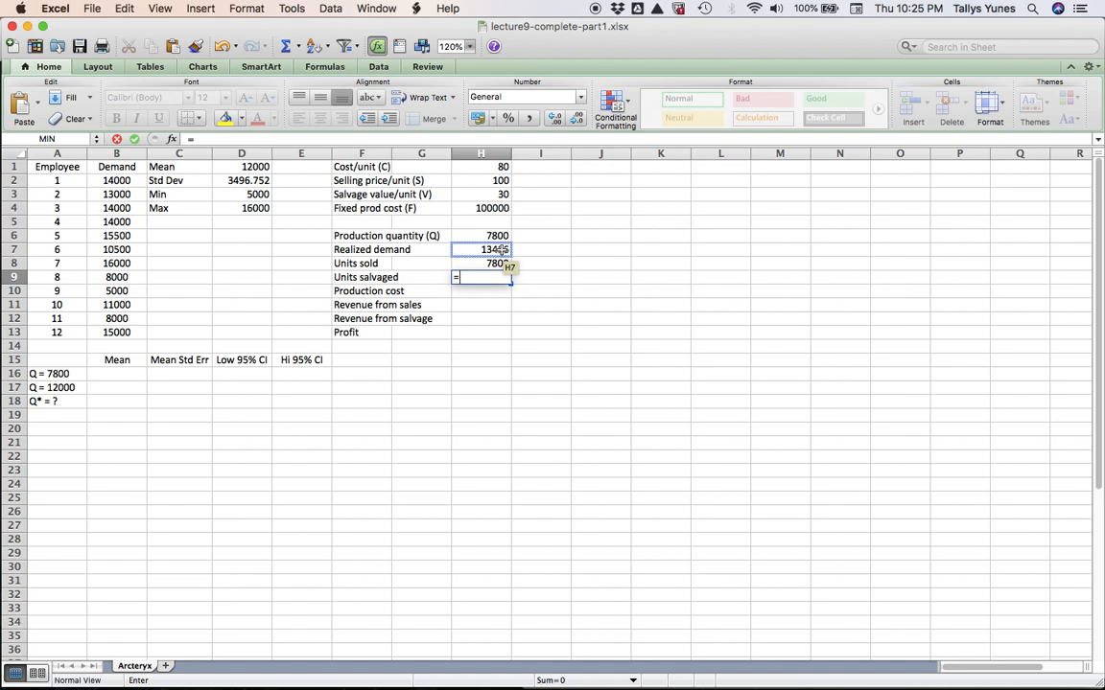
type("max(")
left_click(501, 249)
left_click(503, 237)
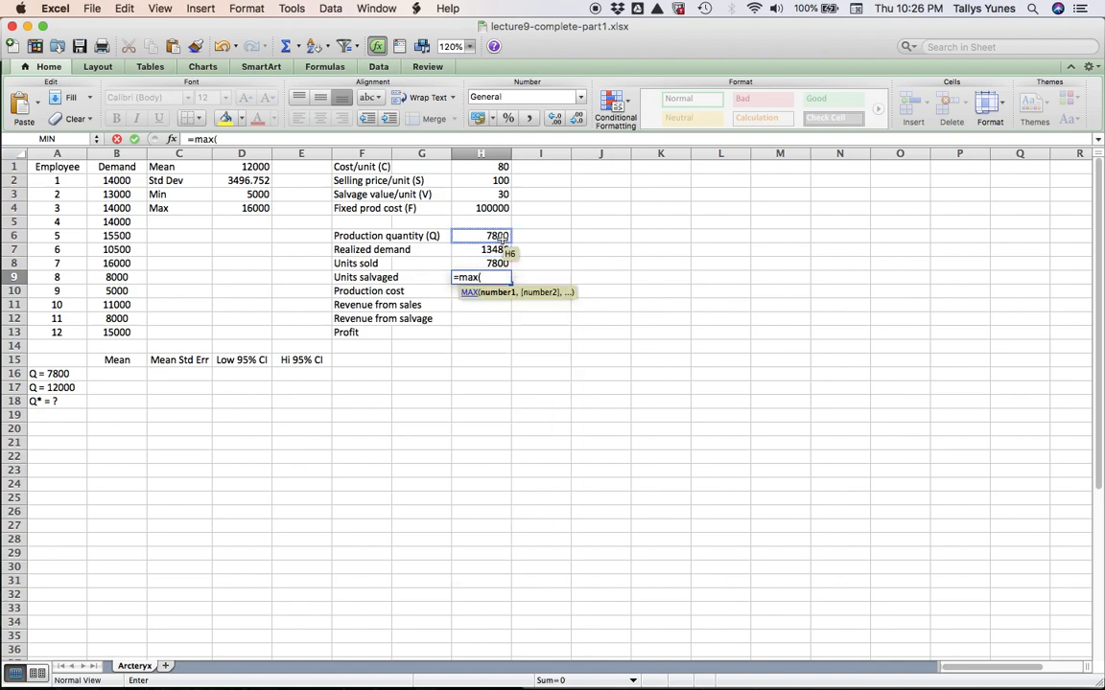
type("-")
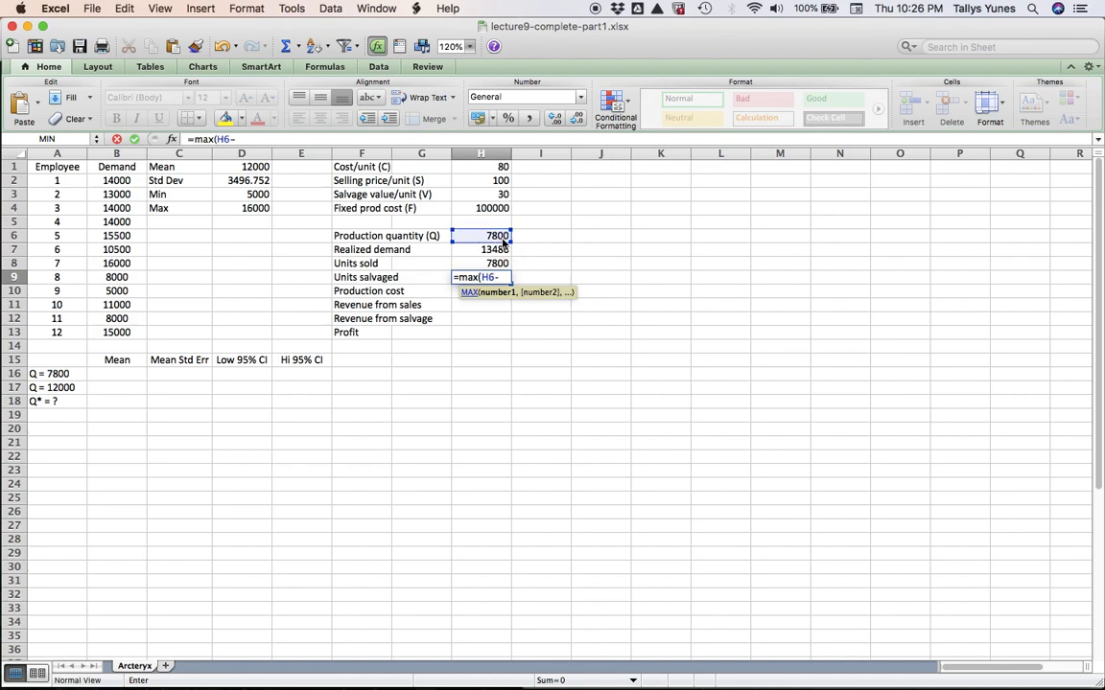
left_click(499, 249)
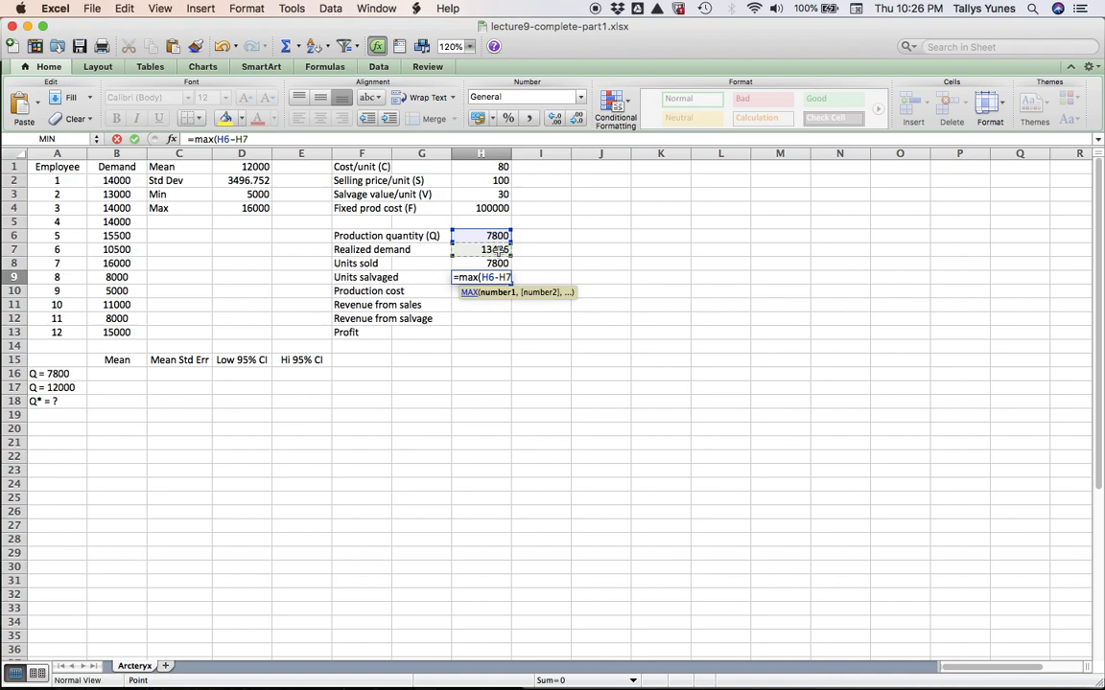
type(",0)")
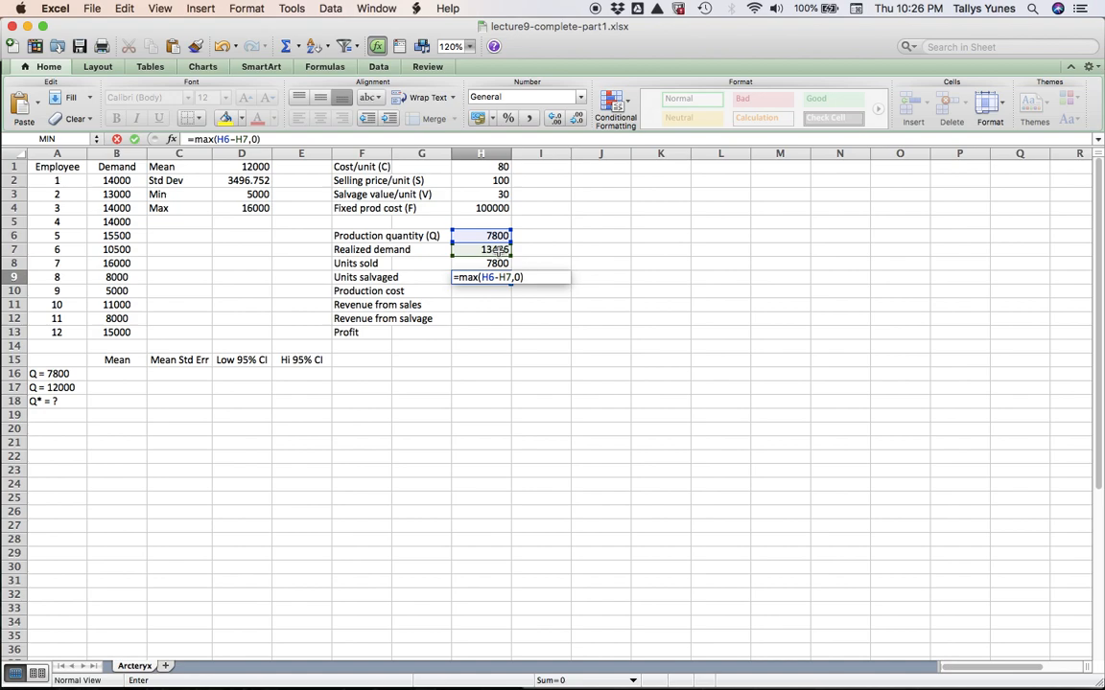
key("Return")
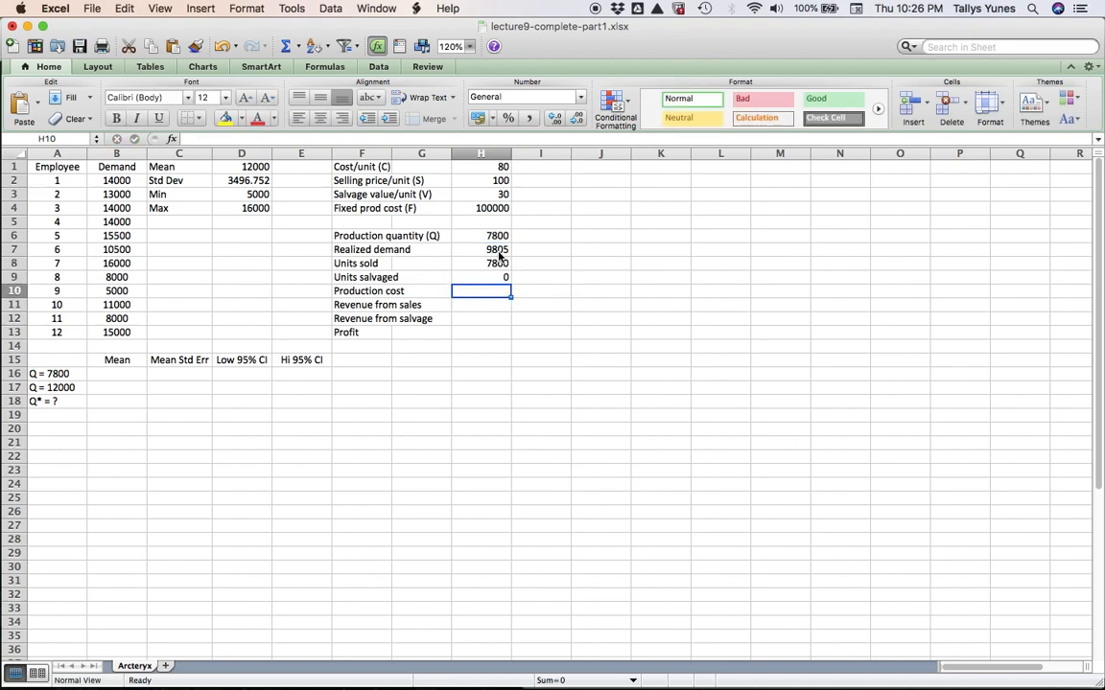
Enter =H6*H1 in H10 to calculate the production cost from production quantity and cost per unit
type("=")
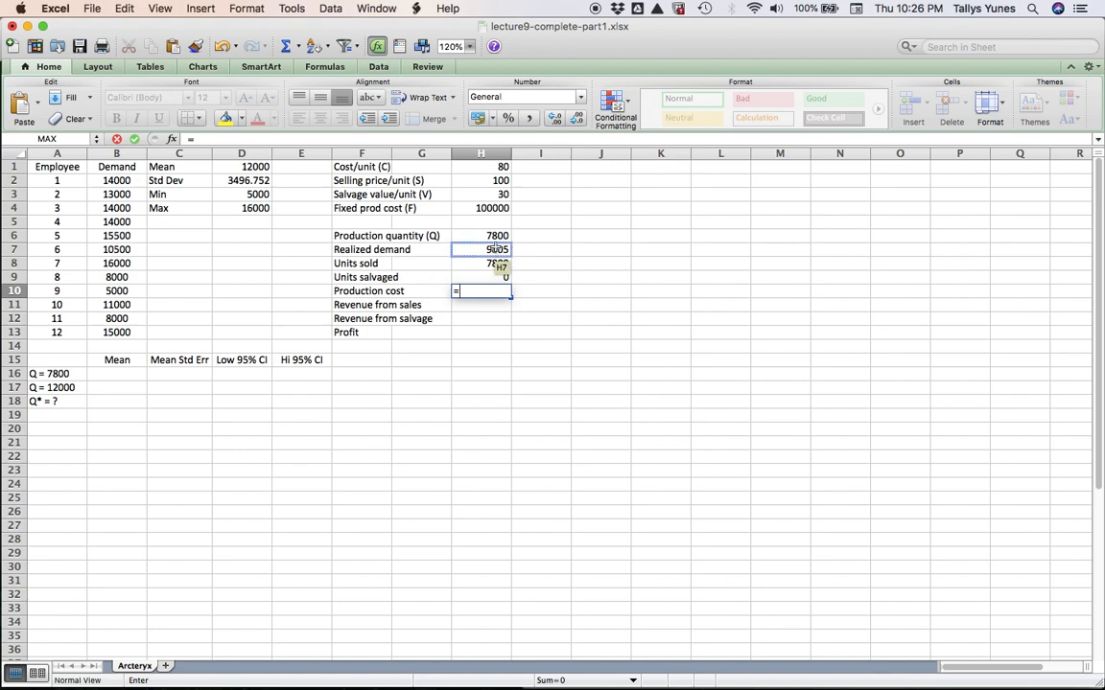
left_click(491, 237)
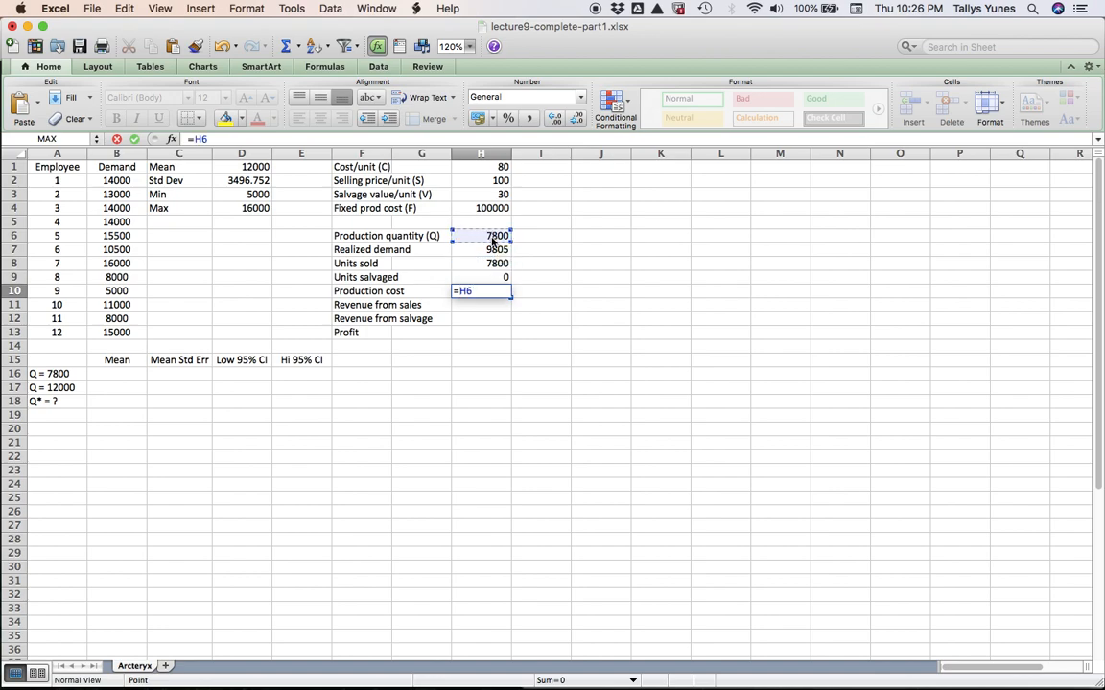
type("*")
left_click(492, 168)
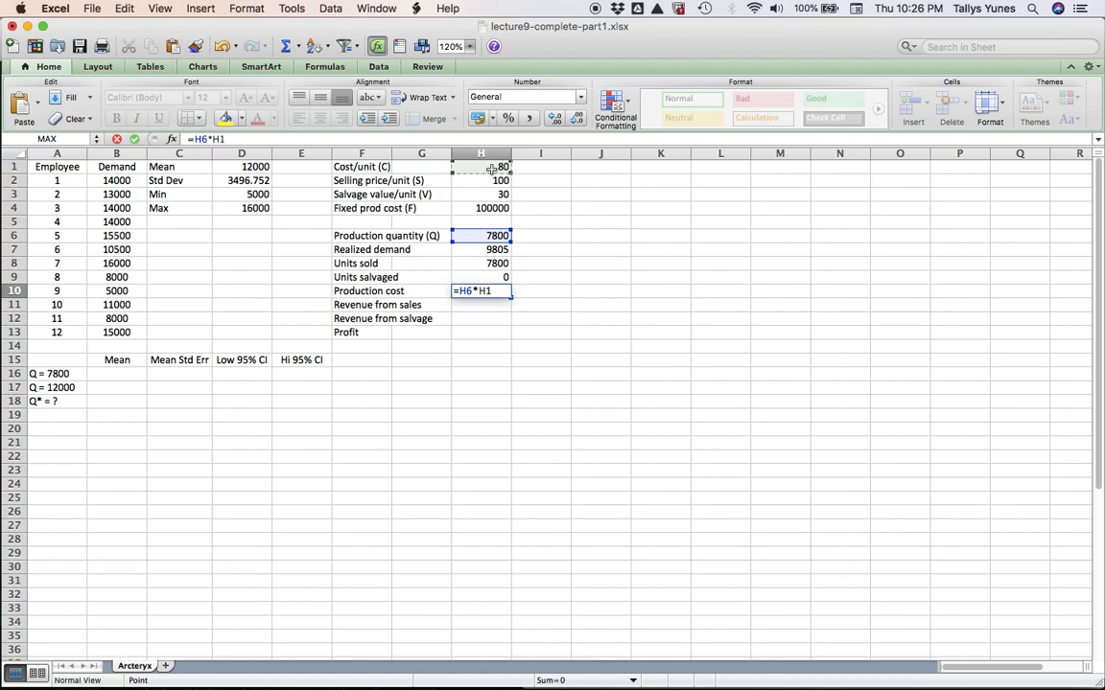
key("Return")
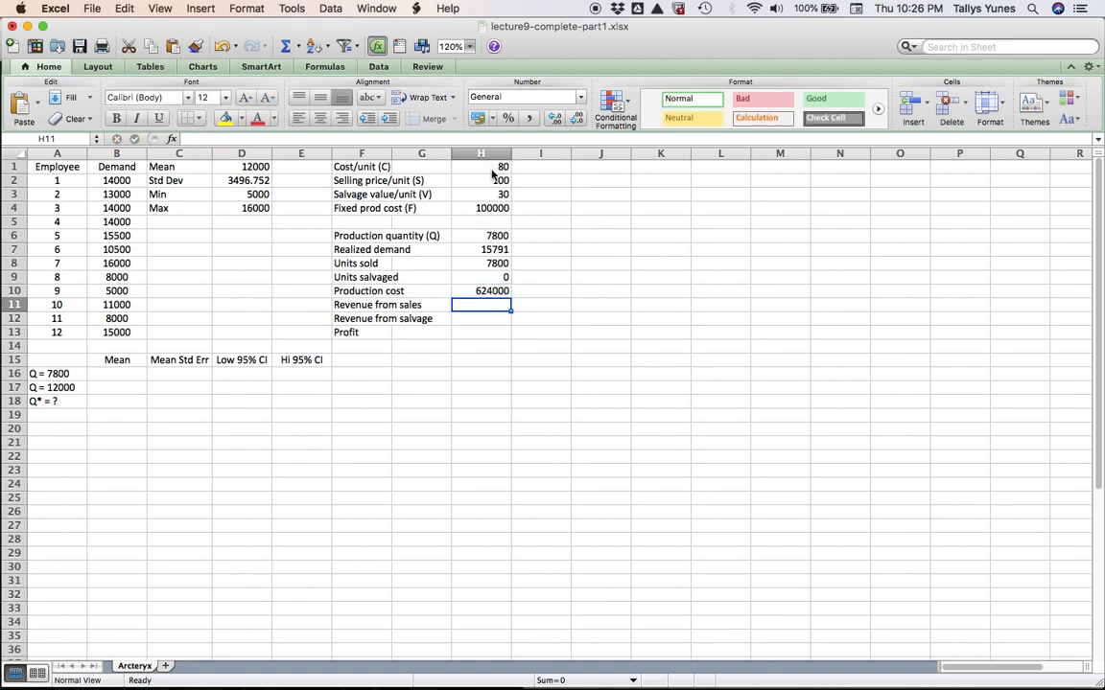
Enter =H8*H2 in H11 to calculate the revenue from sales from units sold and selling price
type("=")
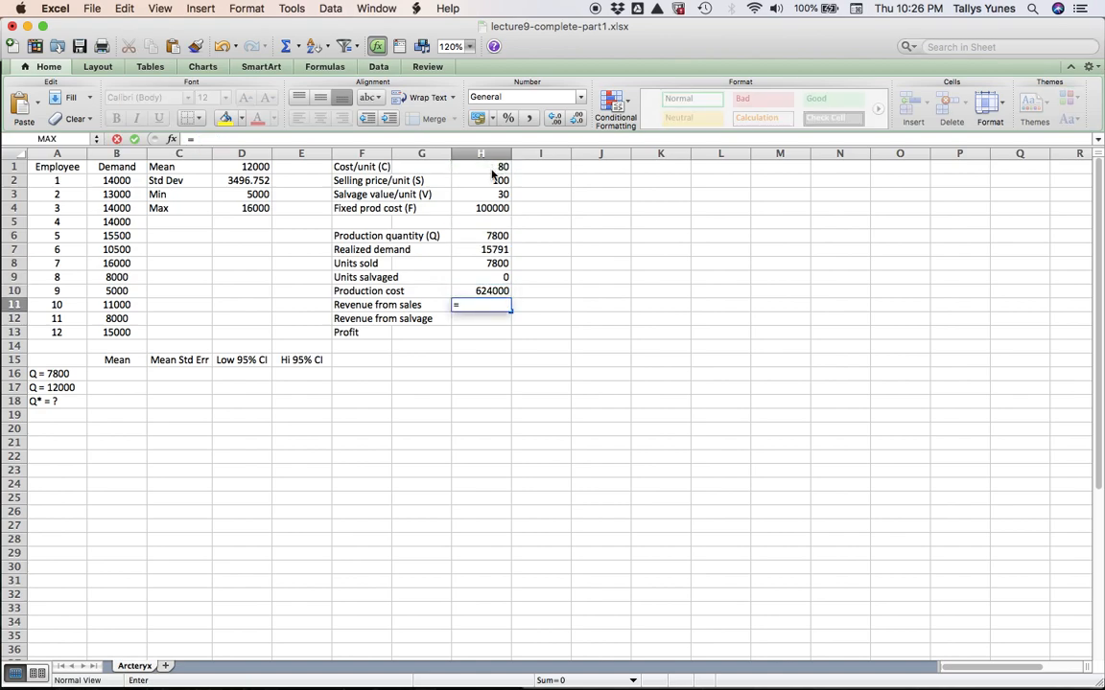
left_click(480, 263)
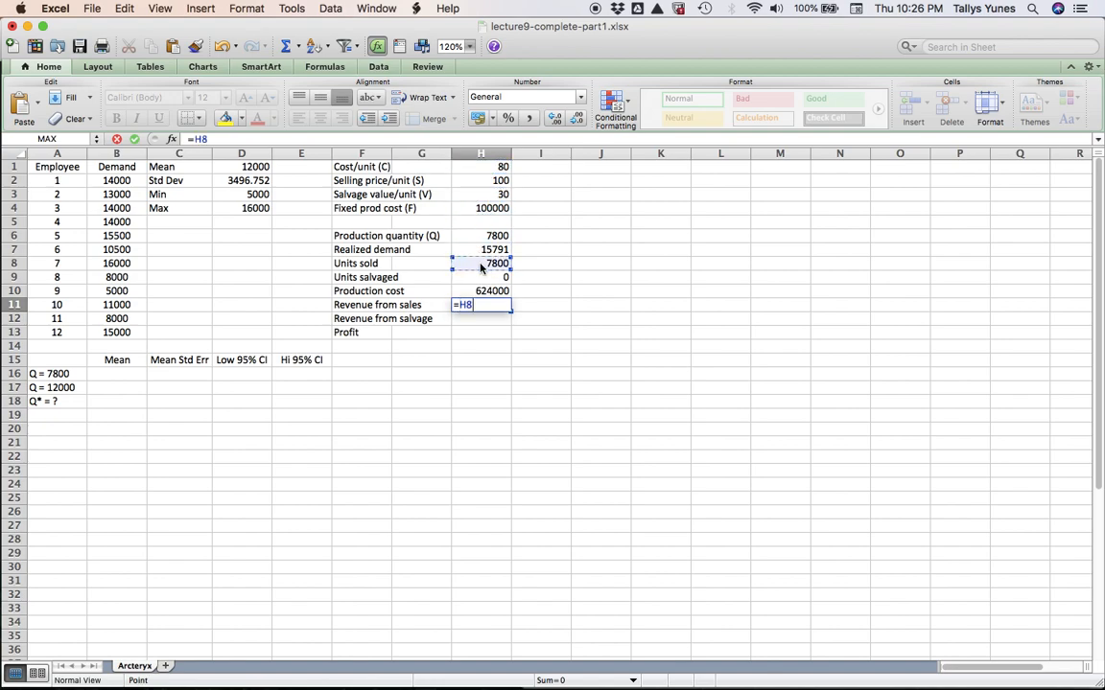
type("*")
left_click(487, 181)
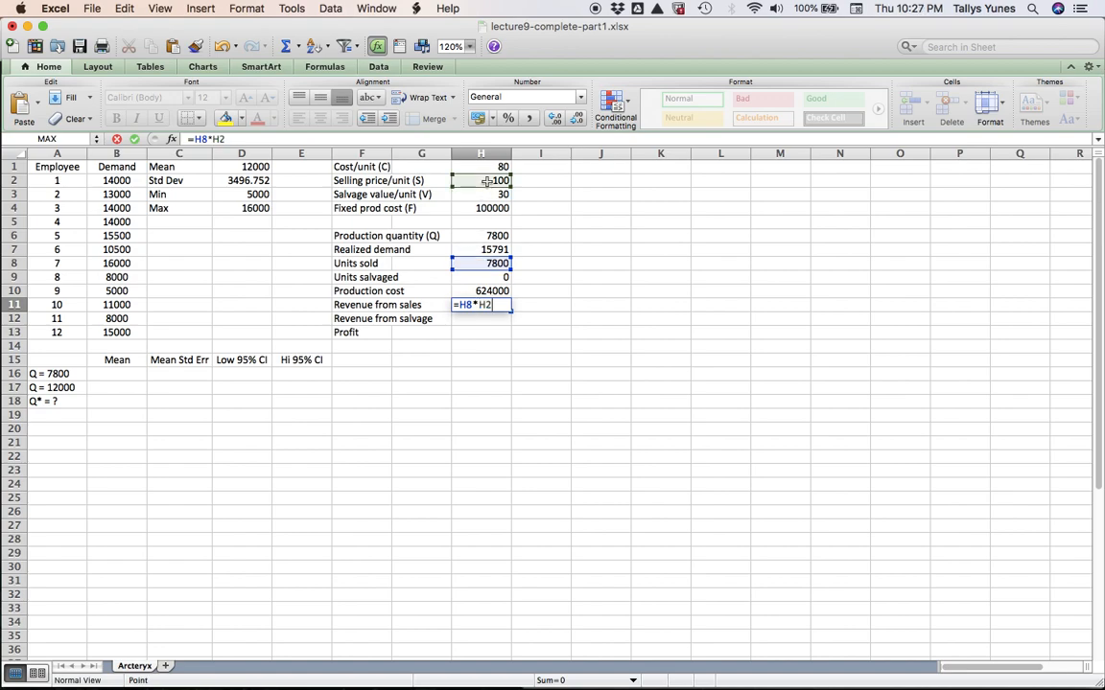
key("Return")
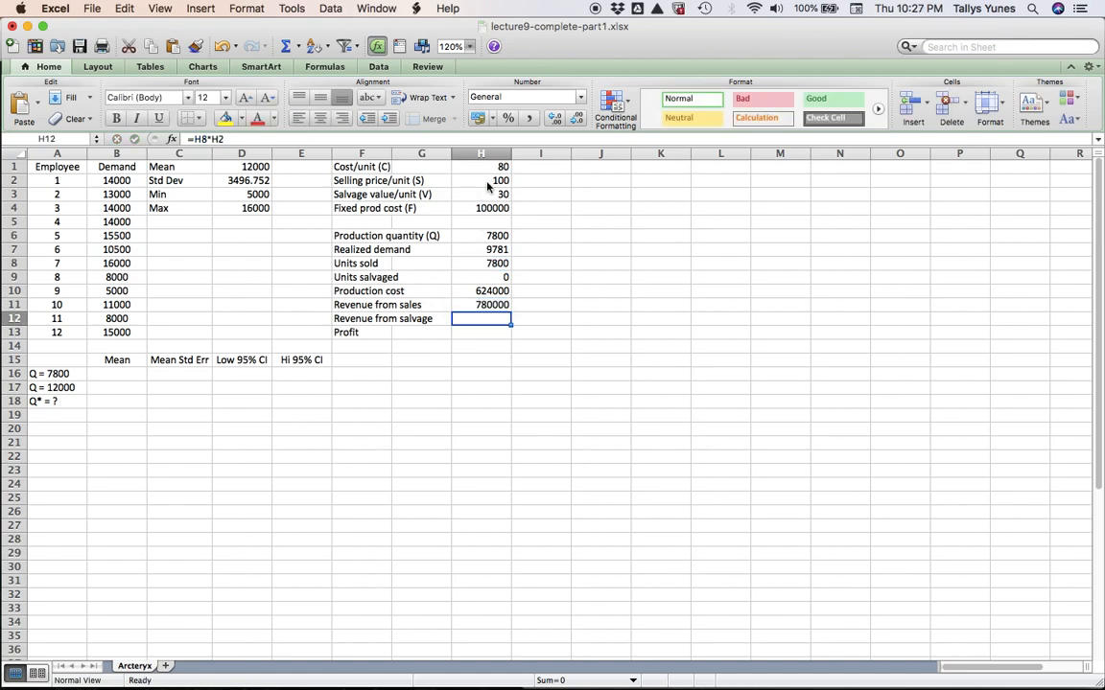
Enter =H9*H3 in H12 to calculate the revenue from salvage from units salvaged and salvage value
type("=")
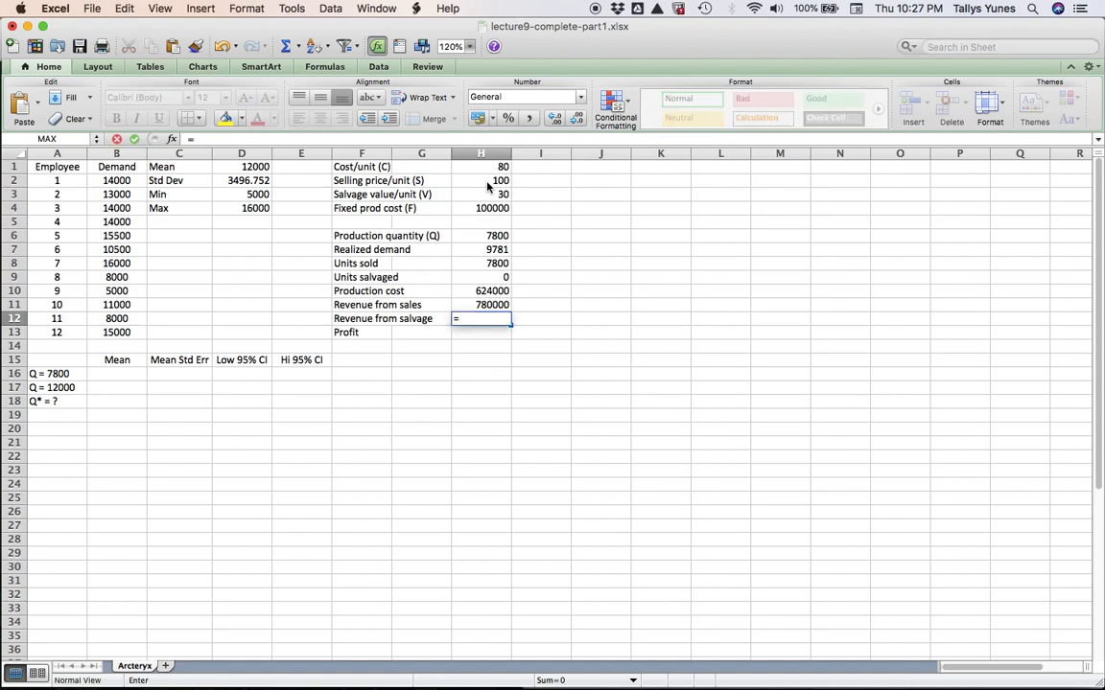
left_click(478, 280)
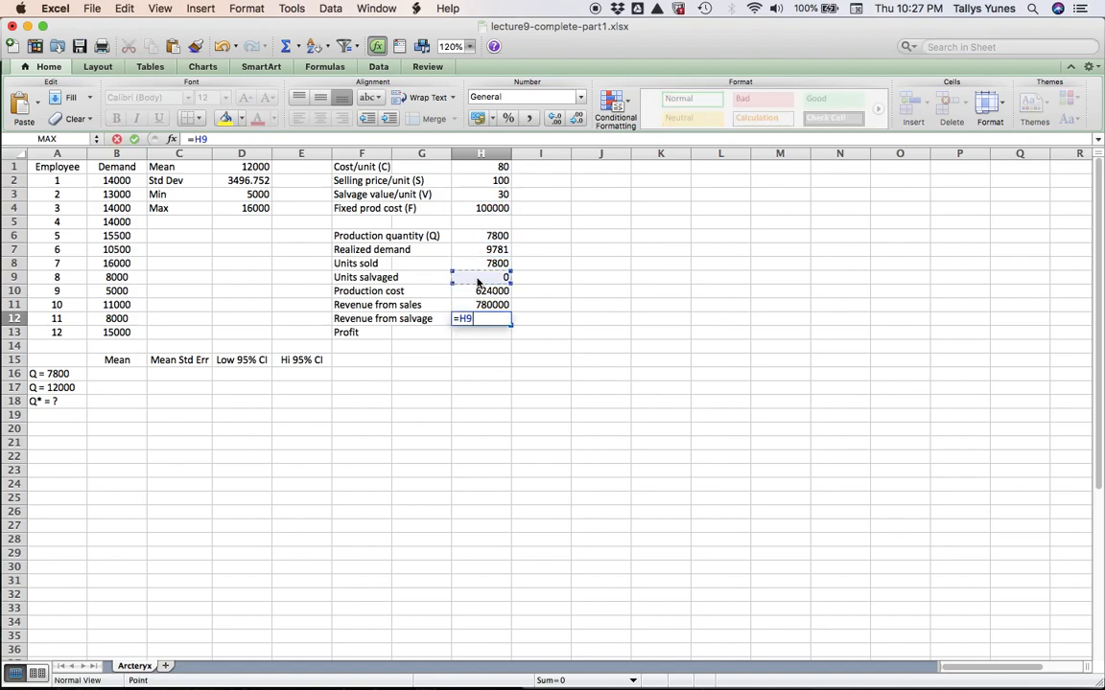
type("*")
left_click(485, 195)
key("Return")
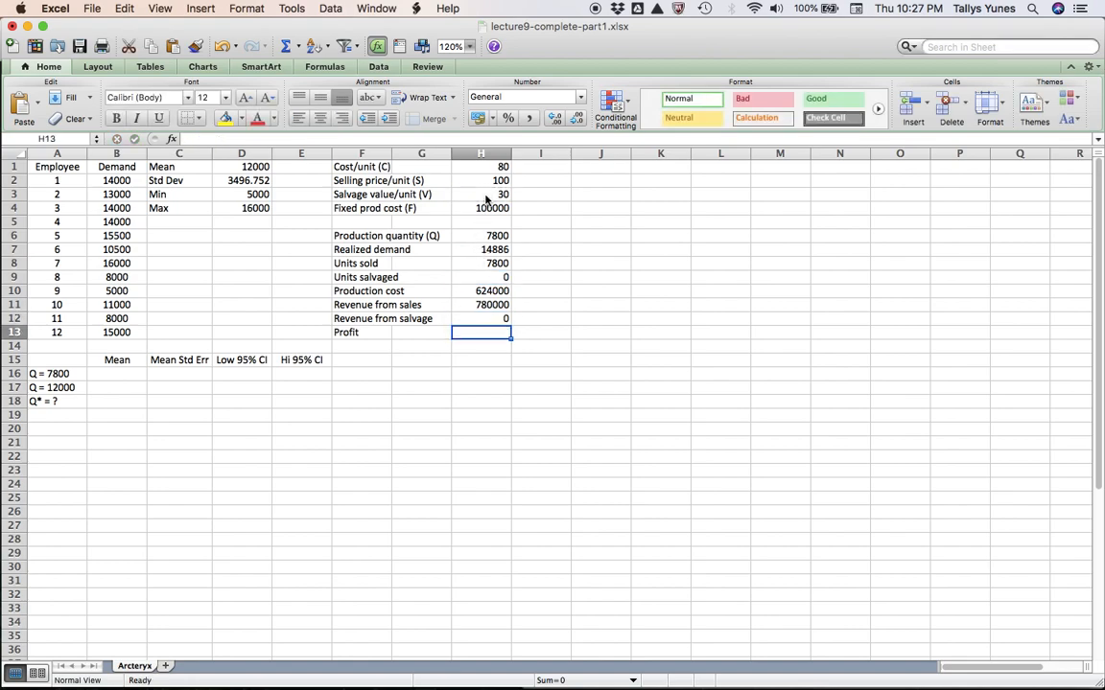
Enter =H11+H12-H10-H4 in H13 to calculate profit as both revenues minus production cost and fixed cost
type("=")
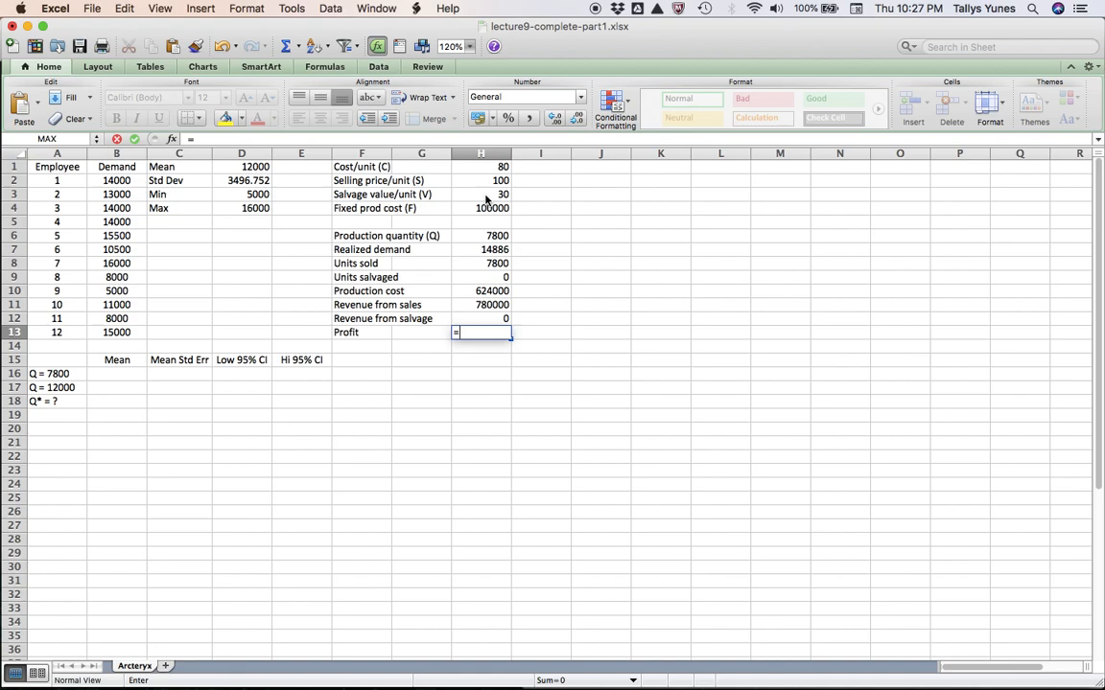
left_click(473, 307)
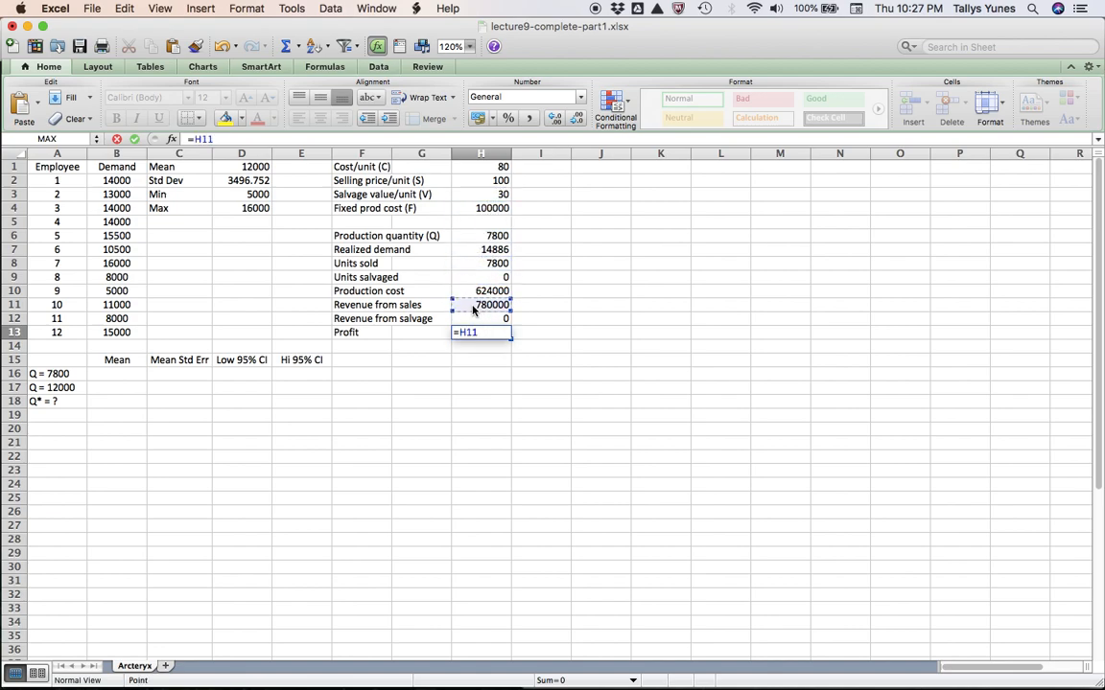
type("+")
left_click(475, 317)
type("-")
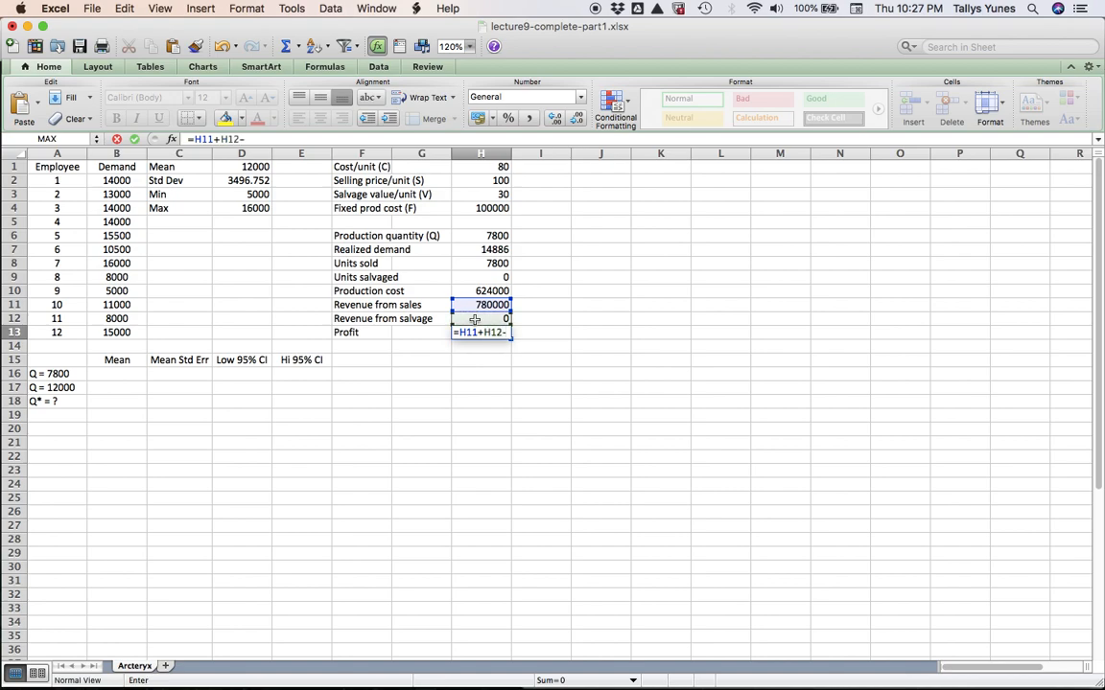
left_click(479, 291)
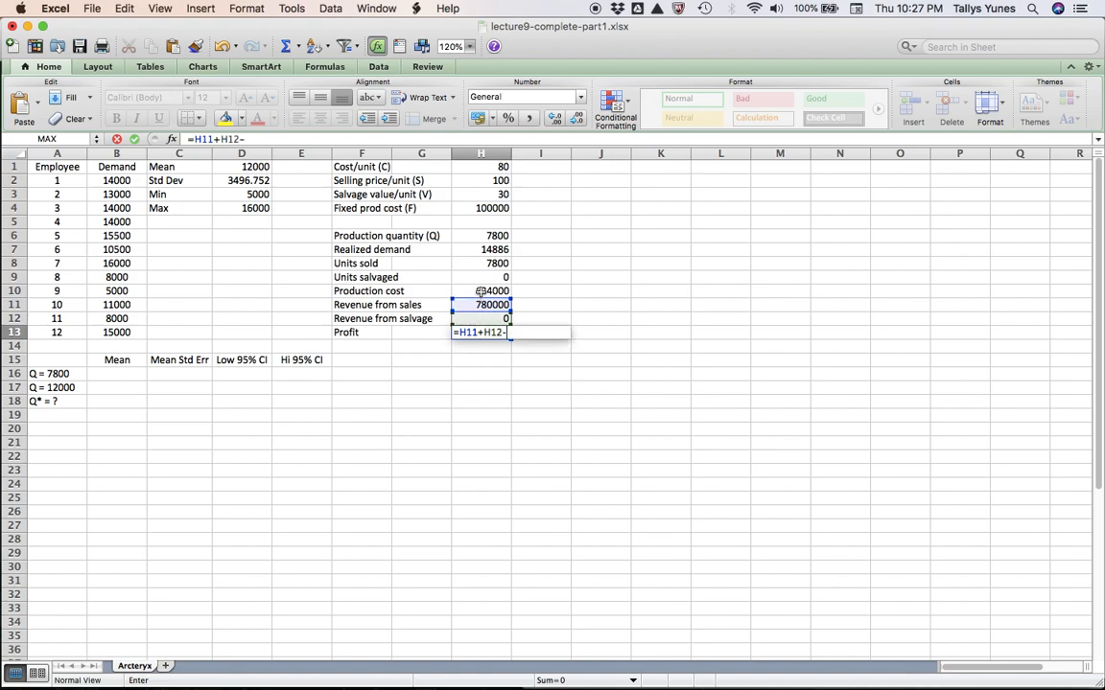
type("-")
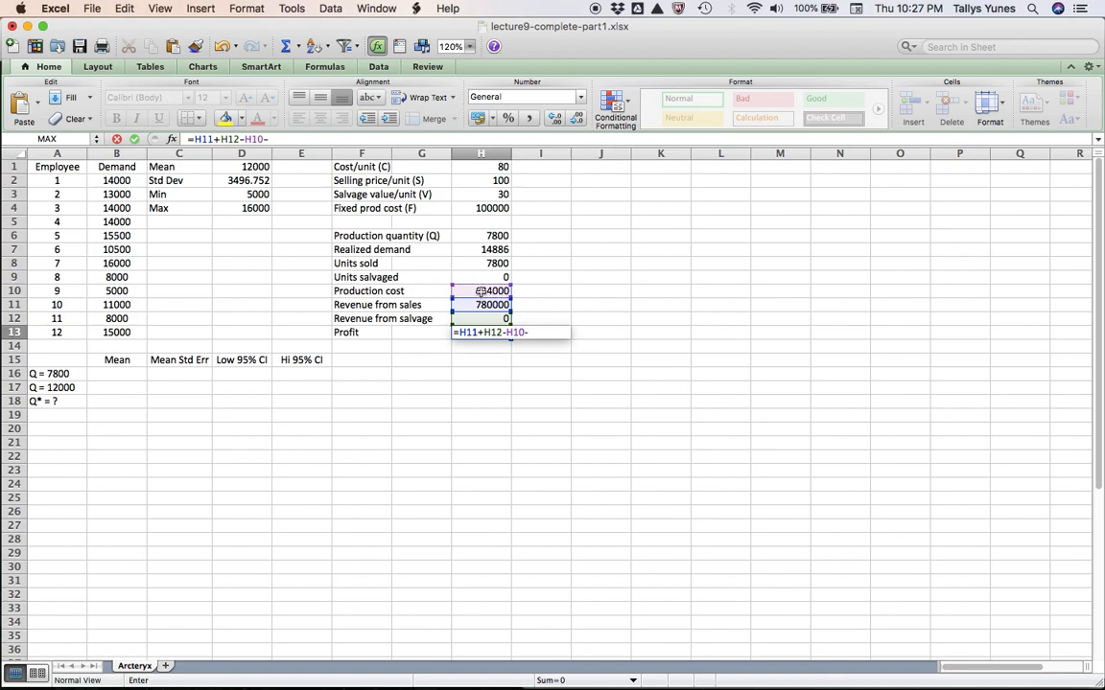
left_click(485, 209)
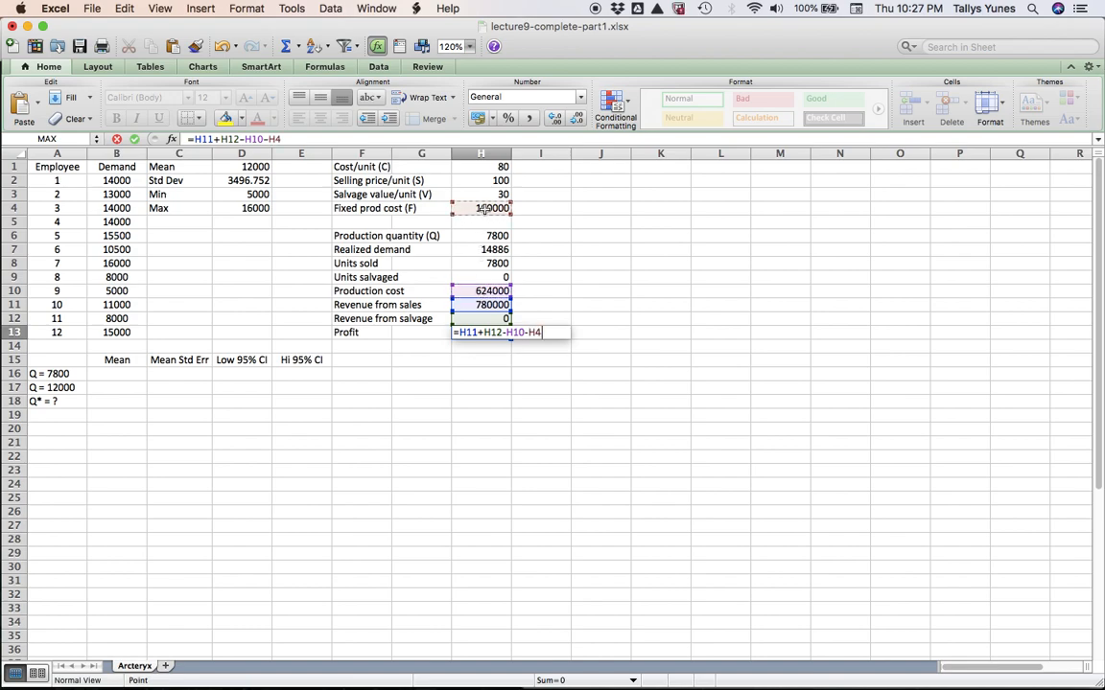
key("Return")
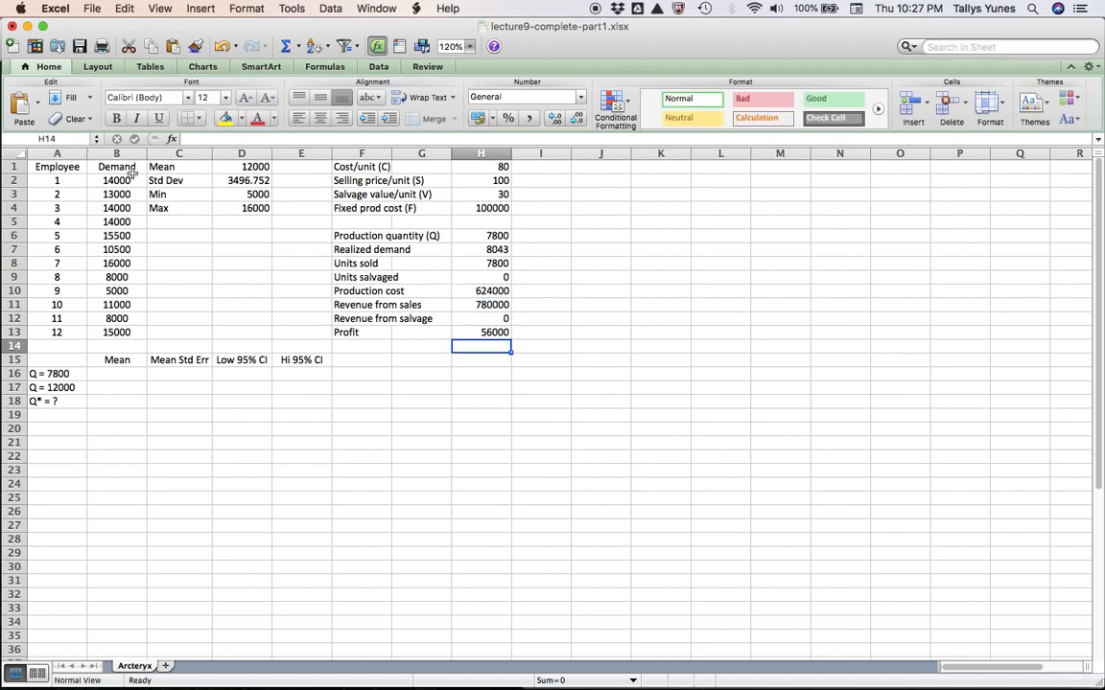
Recalculate the sheet repeatedly and examine how new realized demand values in H7 affect units sold, units salvaged, revenues and profit
left_click(80, 166)
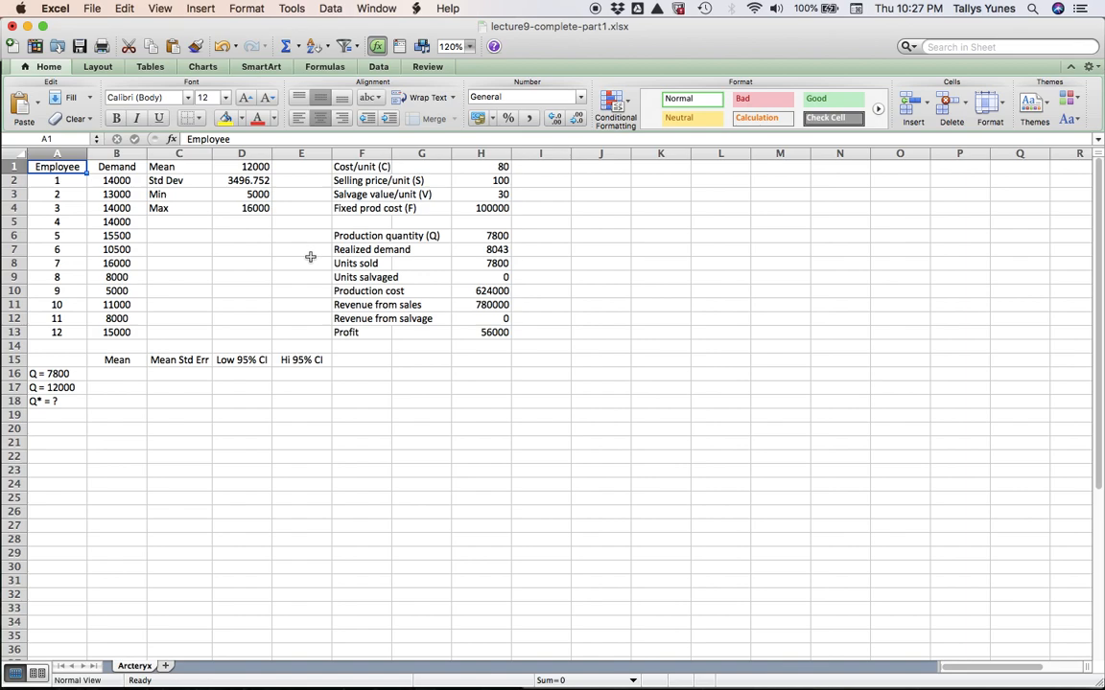
key("F9")
key("F9")
key("F9")
key("F9")
left_click(491, 250)
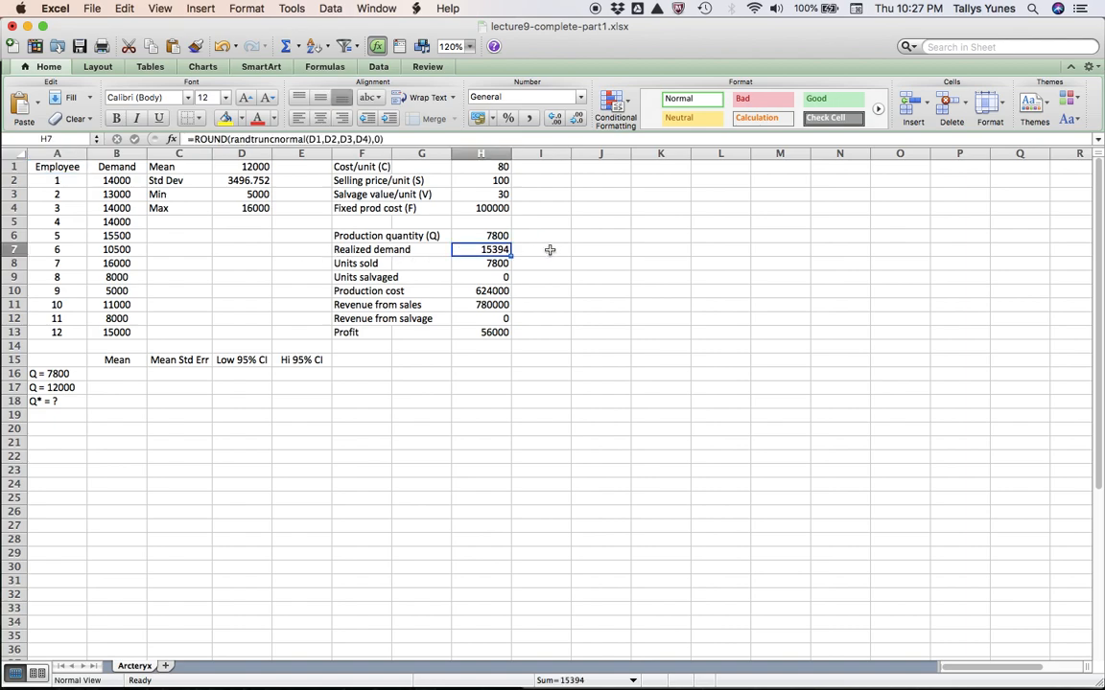
key("F9")
key("F9")
key("F9")
key("F9")
key("F9")
key("F9")
key("F9")
key("F9")
key("F9")
key("F9")
key("F9")
key("F9")
key("F9")
key("F9")
key("F9")
key("F9")
key("F9")
key("F9")
key("F9")
key("F9")
key("F9")
key("F9")
key("F9")
key("F9")
key("F9")
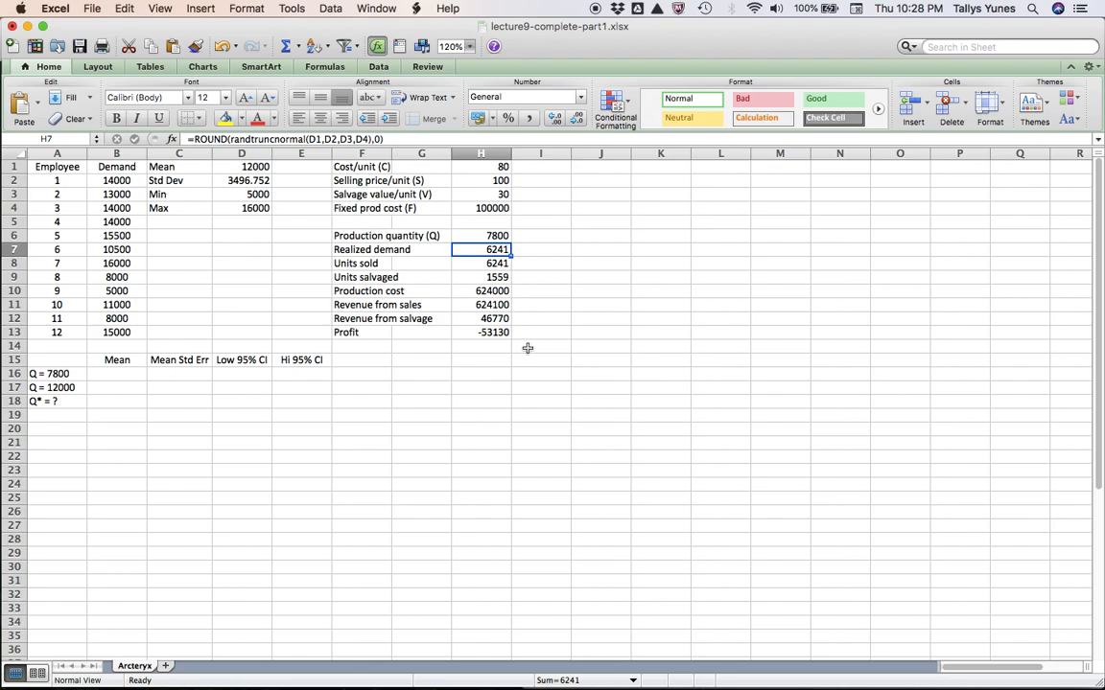
key("F9")
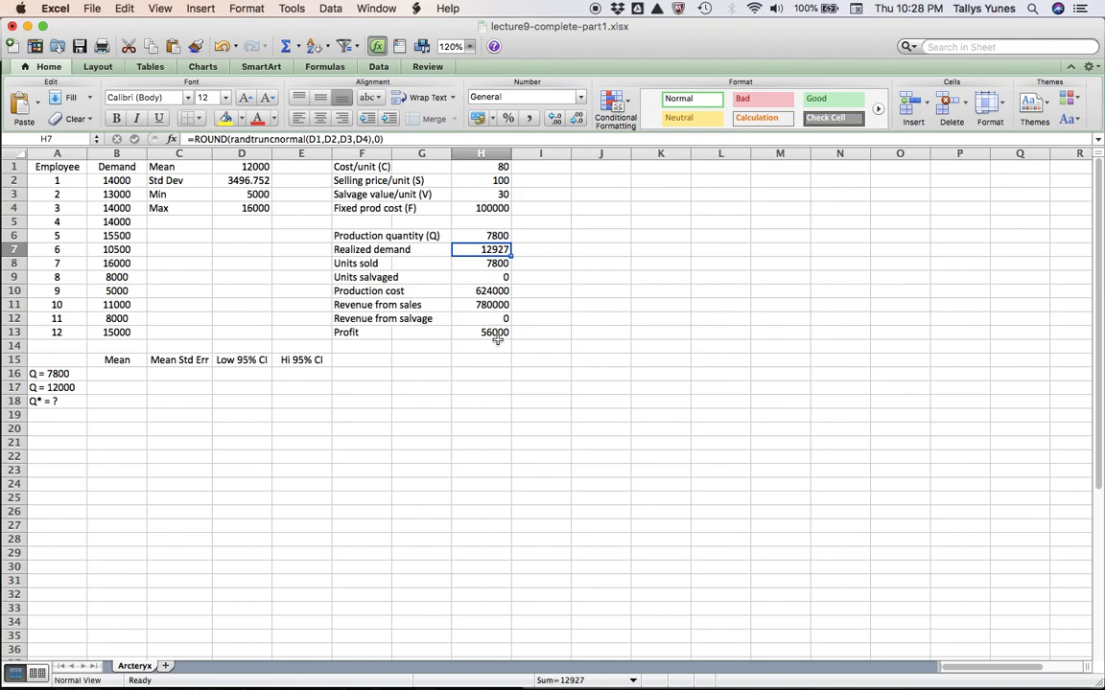
Open the SimVoi simulation setup and assign profit cell H13 as the output value and realized demand cell H7 as the information cell
left_click(78, 168)
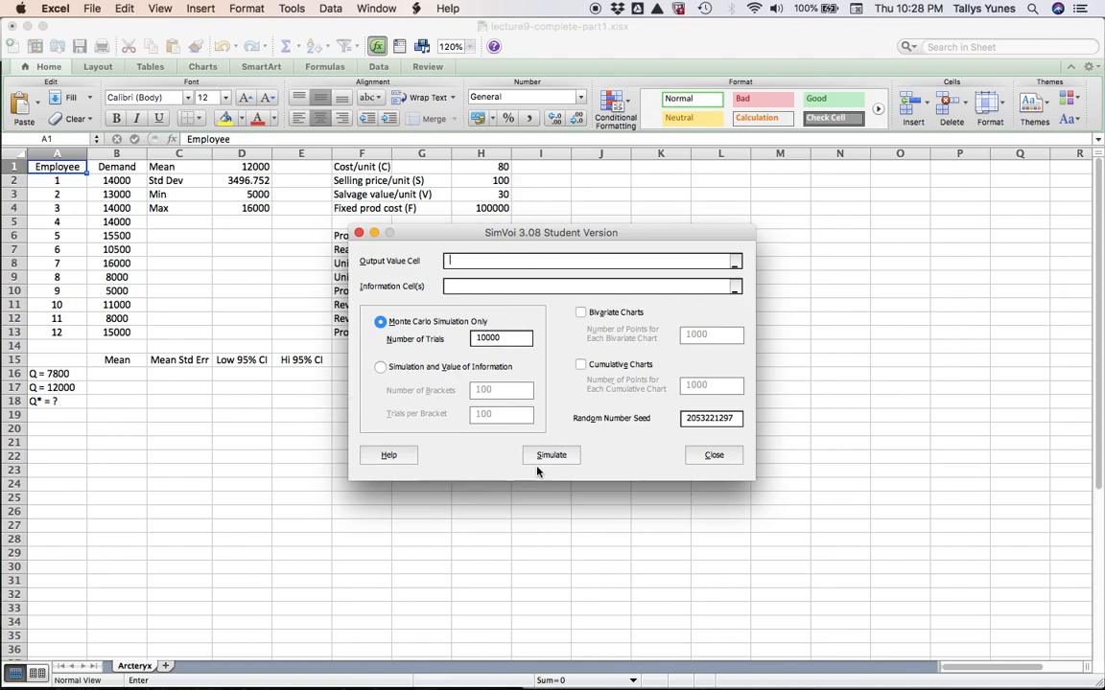
left_click_drag(463, 239, 670, 274)
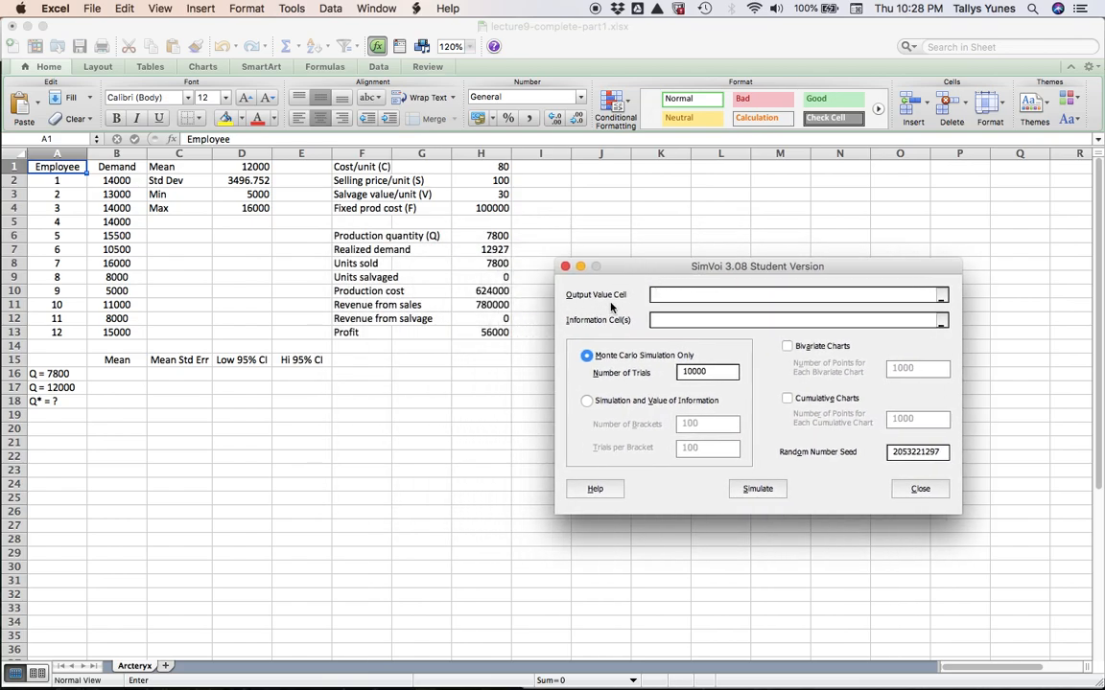
left_click(492, 332)
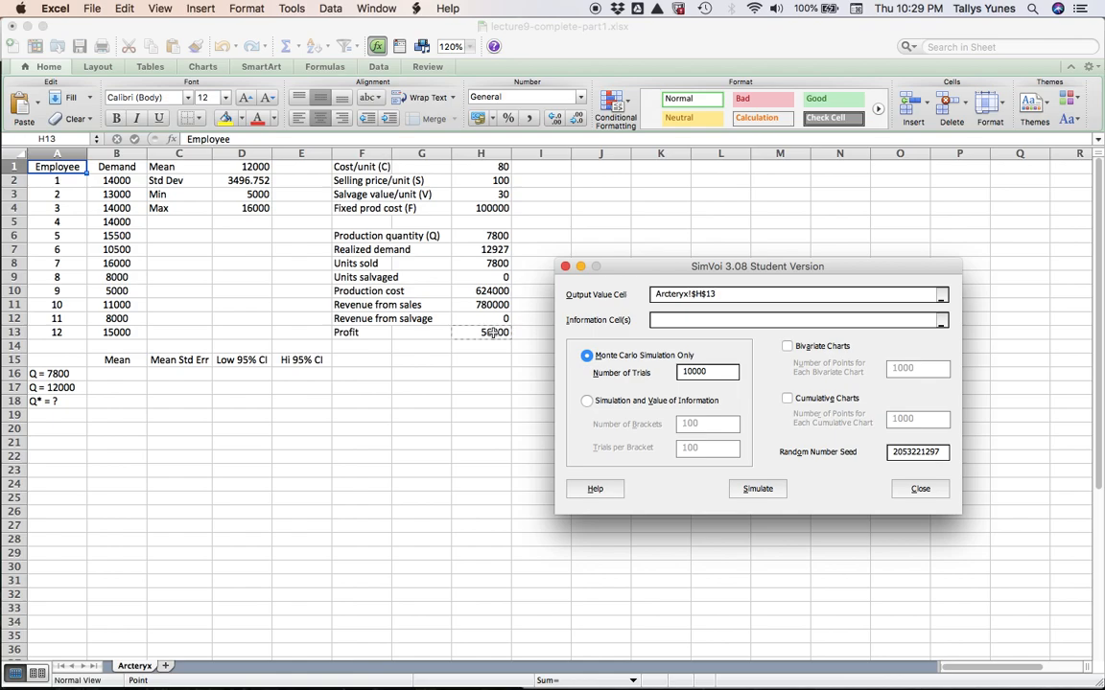
left_click(679, 320)
left_click(498, 250)
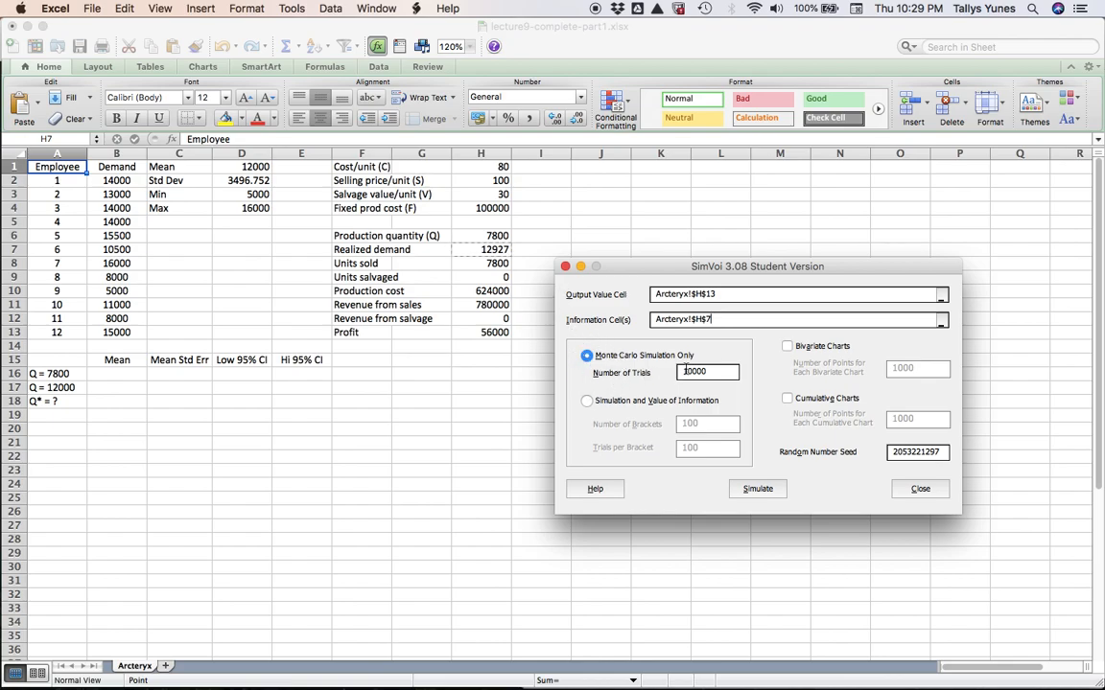
Set the number of trials to 1000, enable Cumulative Charts, and run the Monte Carlo simulation
left_click(709, 374)
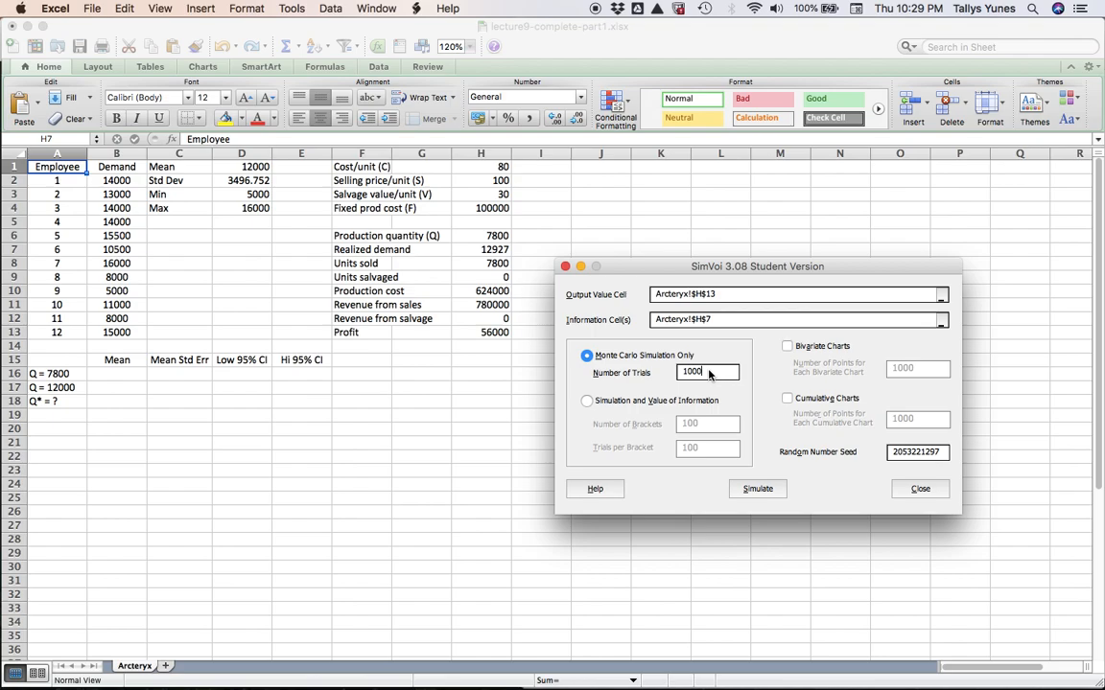
left_click(787, 399)
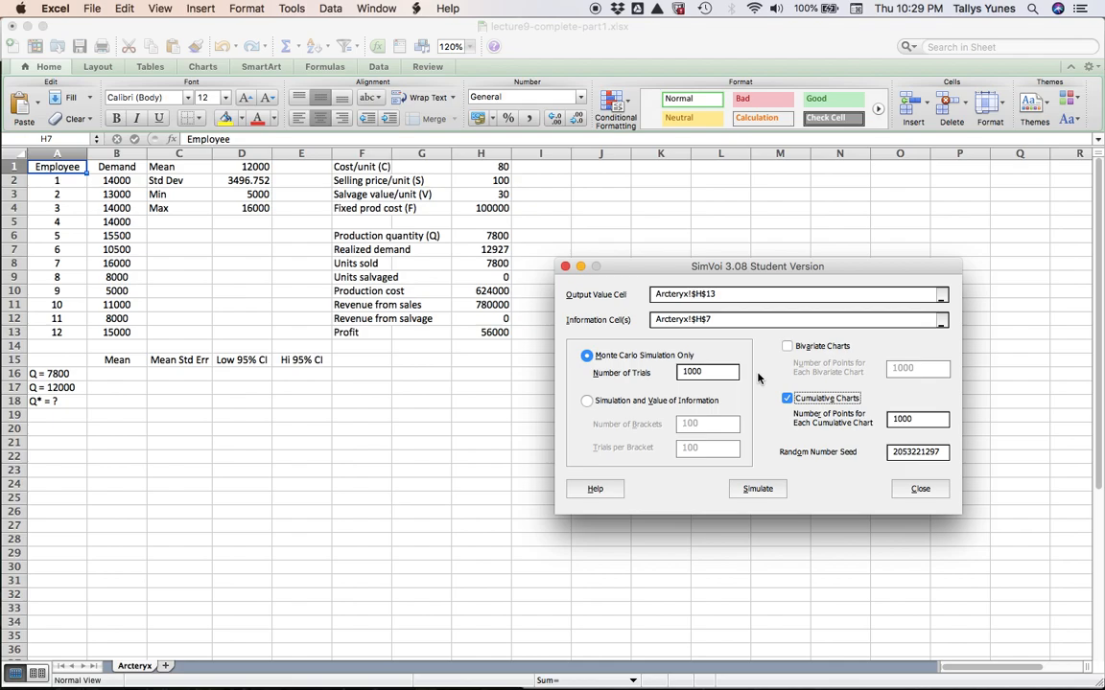
left_click(757, 490)
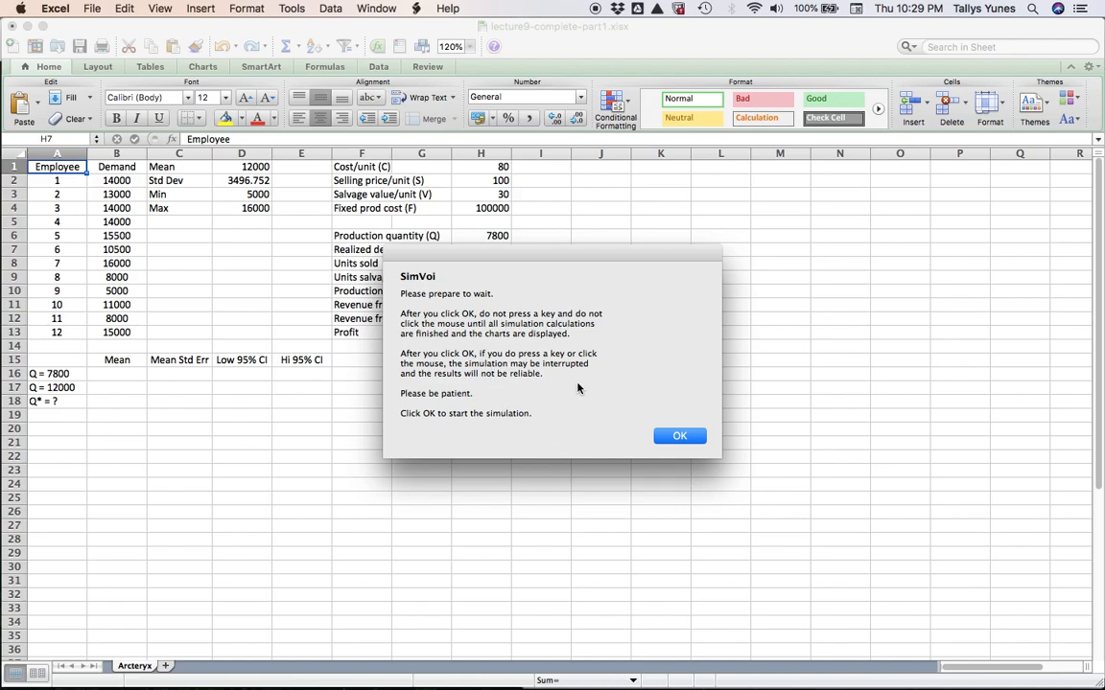
left_click(679, 436)
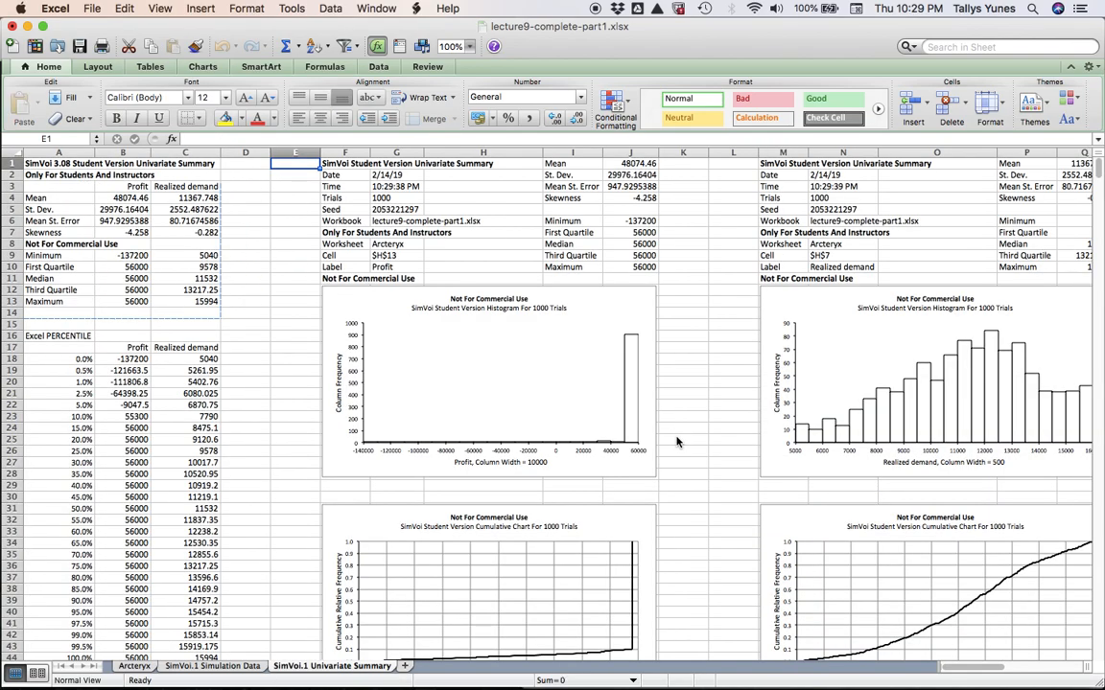
Examine the profit and realized demand of the individual trials on the SimVoi.1 Simulation Data sheet
left_click(213, 665)
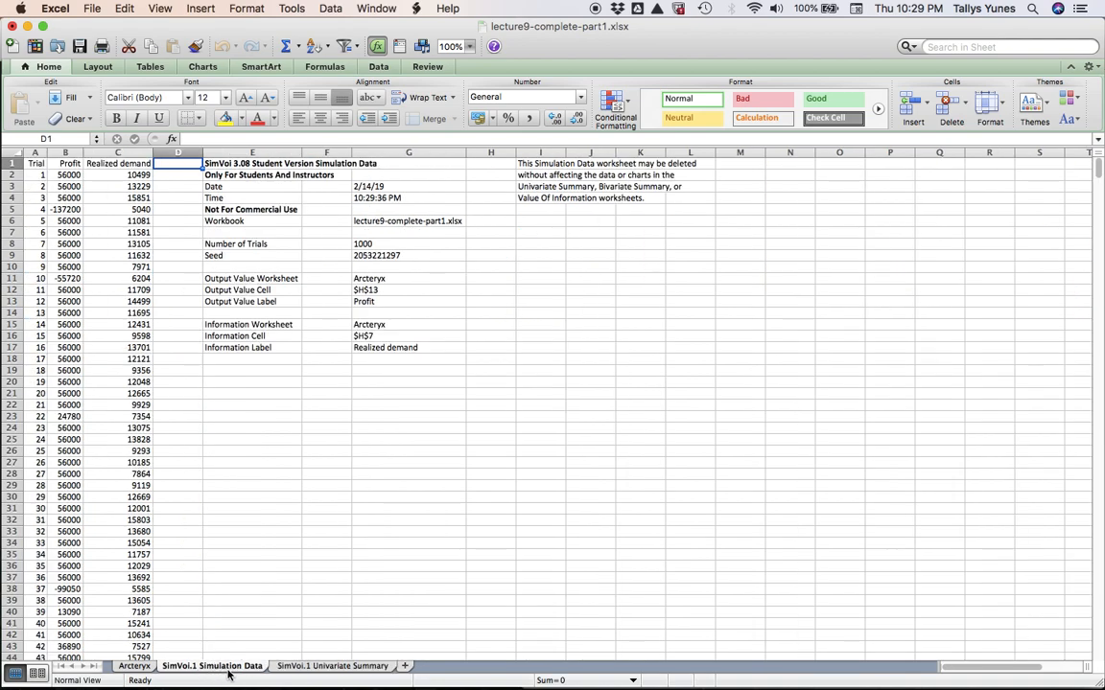
left_click(38, 175)
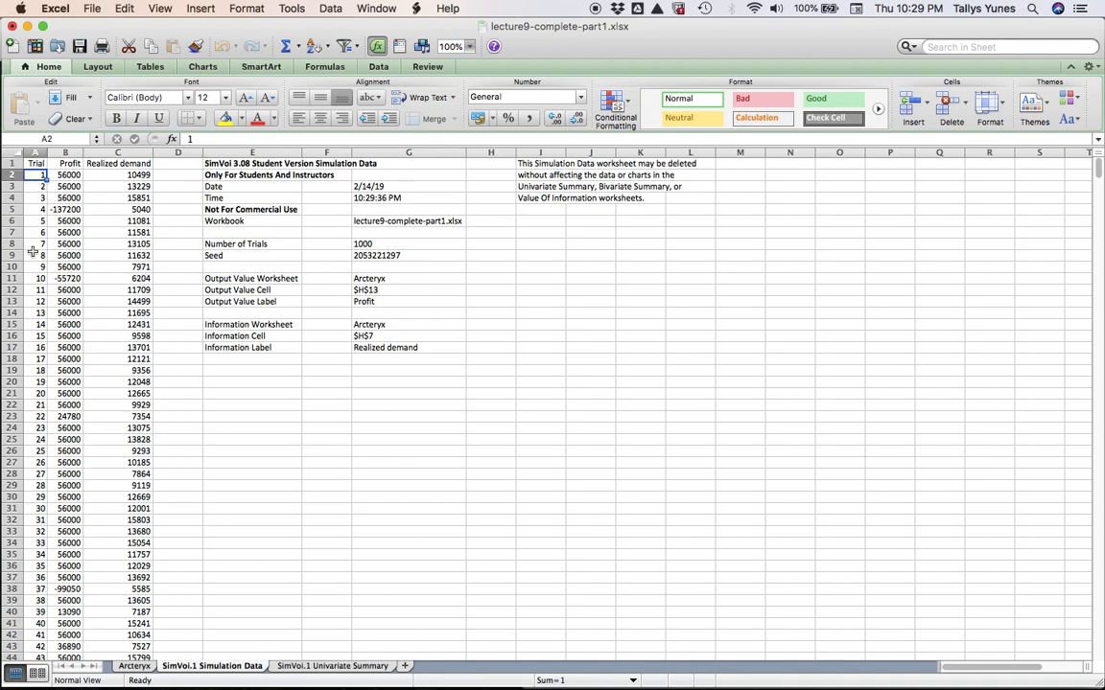
scroll(158, 277, "down", 20)
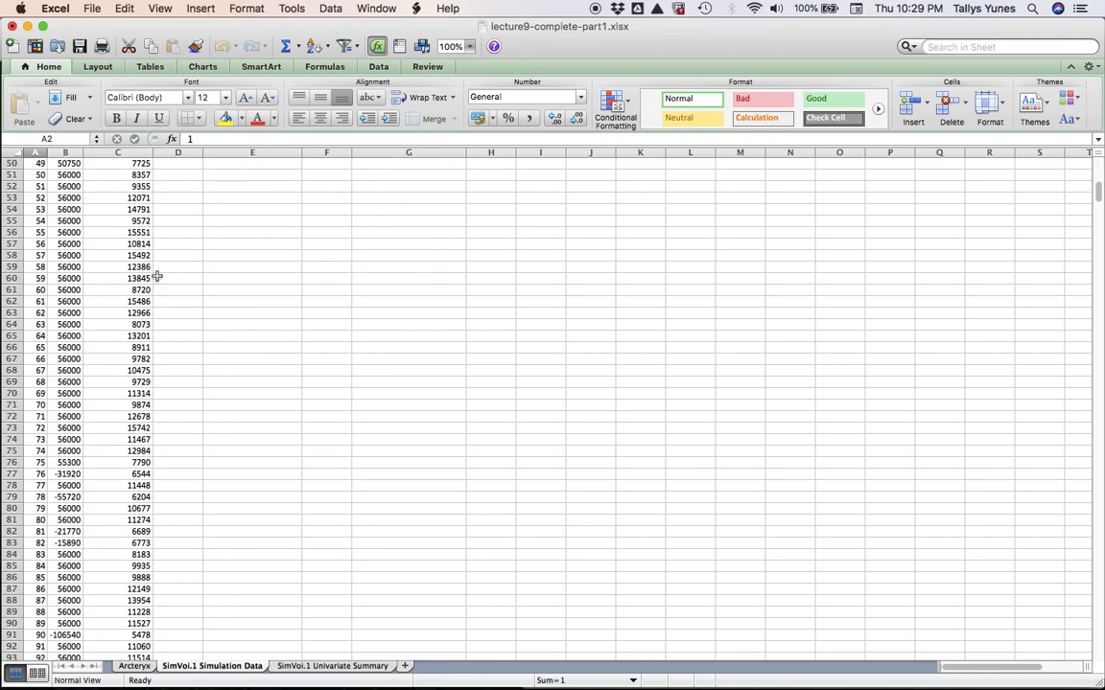
scroll(158, 277, "down", 20)
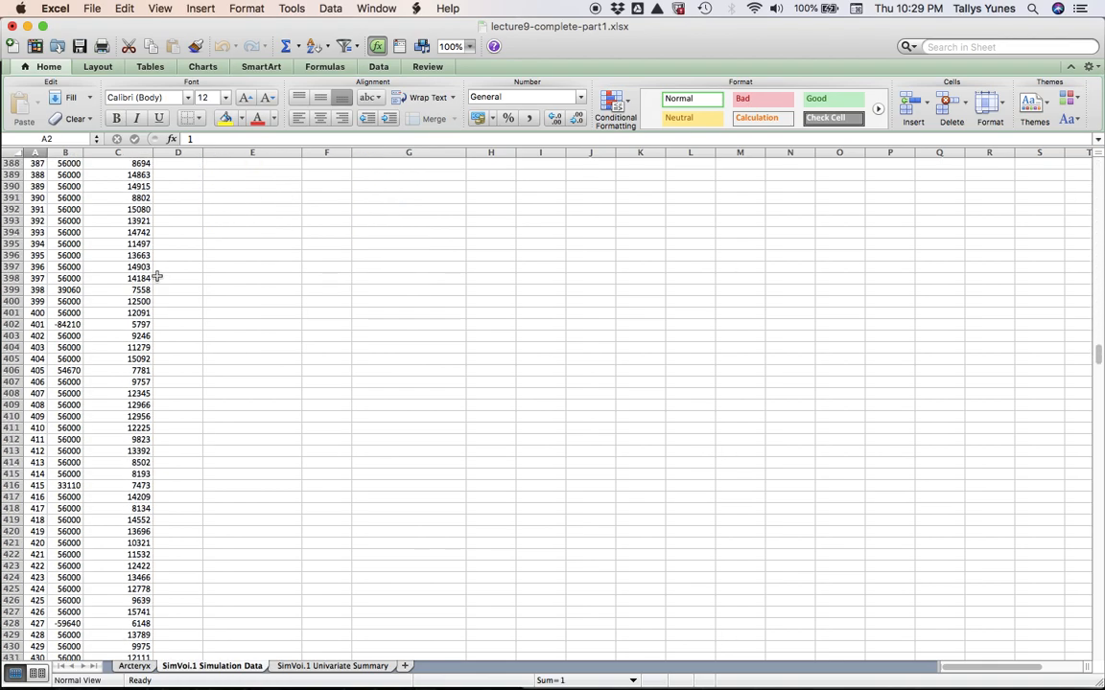
scroll(158, 277, "up", 20)
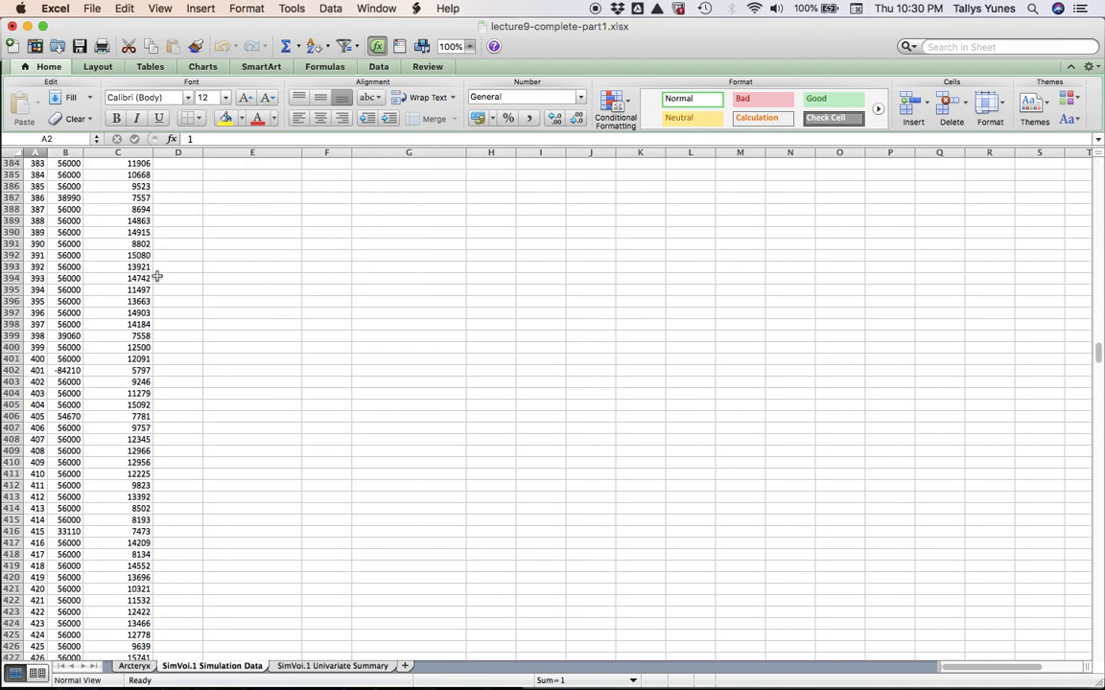
scroll(157, 277, "up", 15)
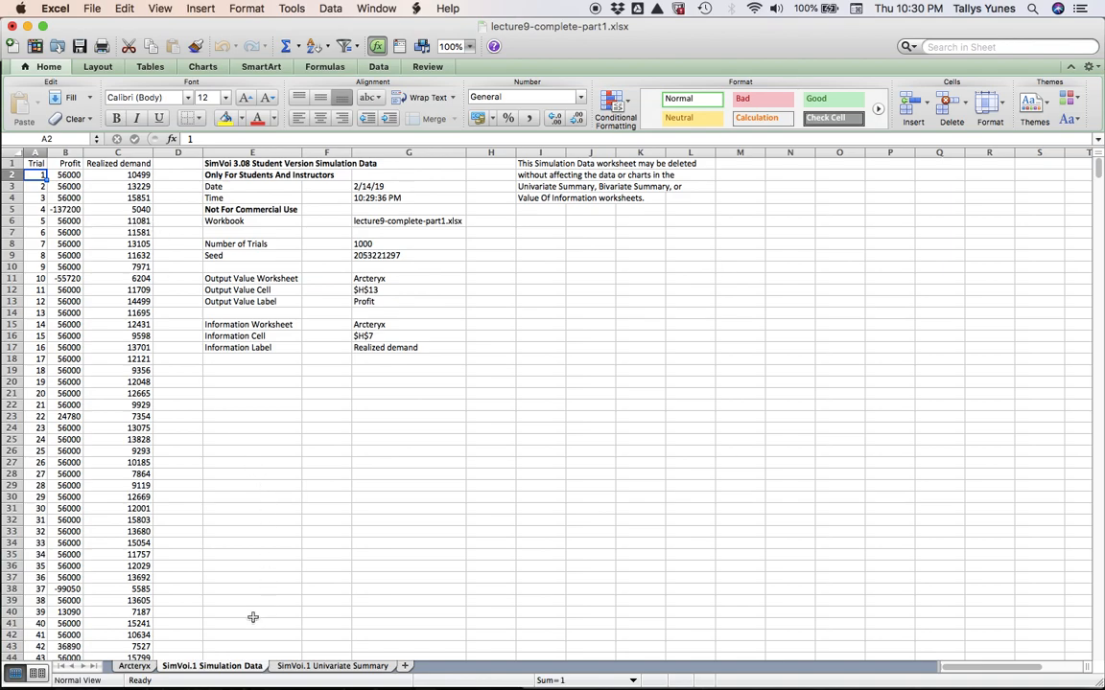
Copy the mean profit from the SimVoi.1 Univariate Summary sheet into B16 of the Arcteryx sheet for Q = 7800
left_click(333, 668)
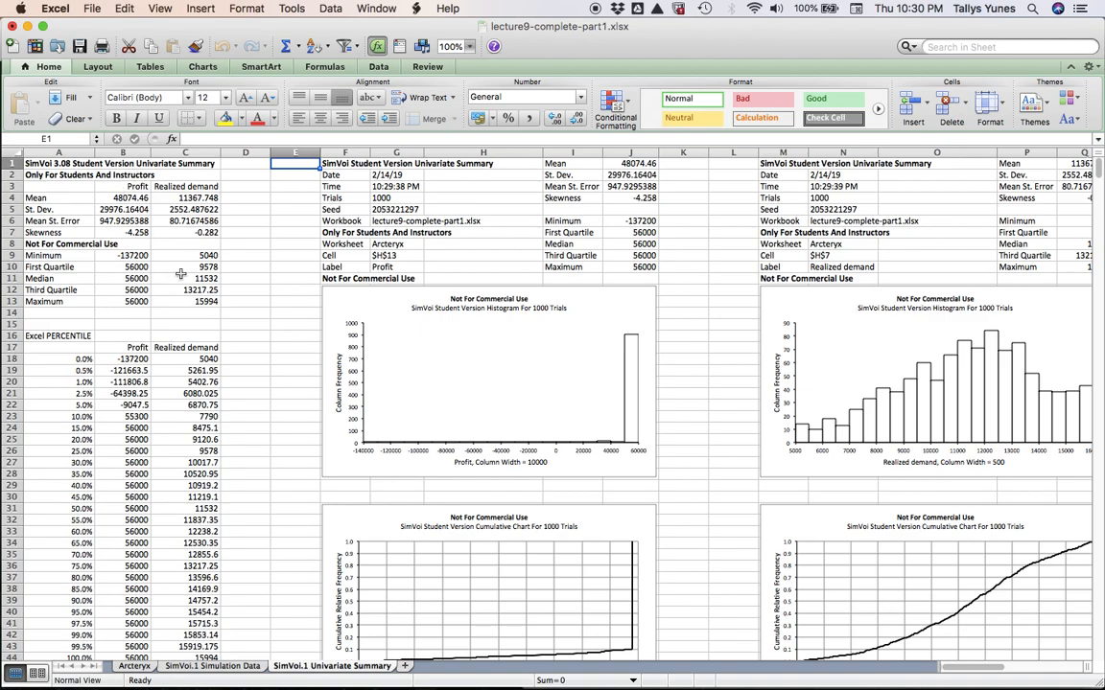
left_click(104, 198)
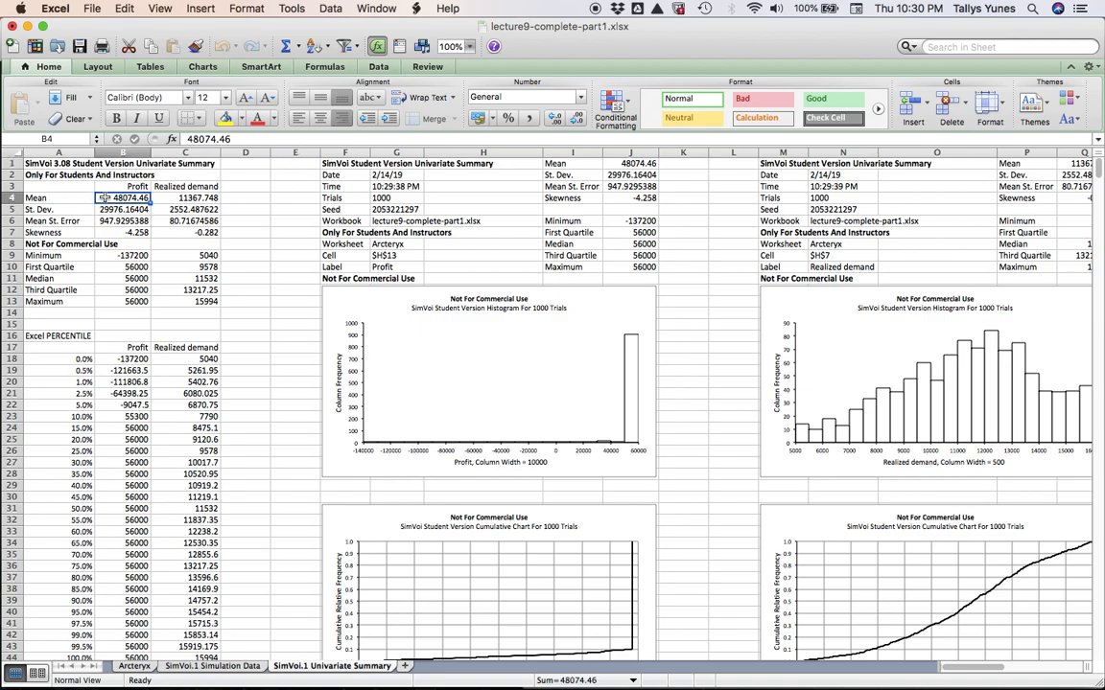
key("super+c")
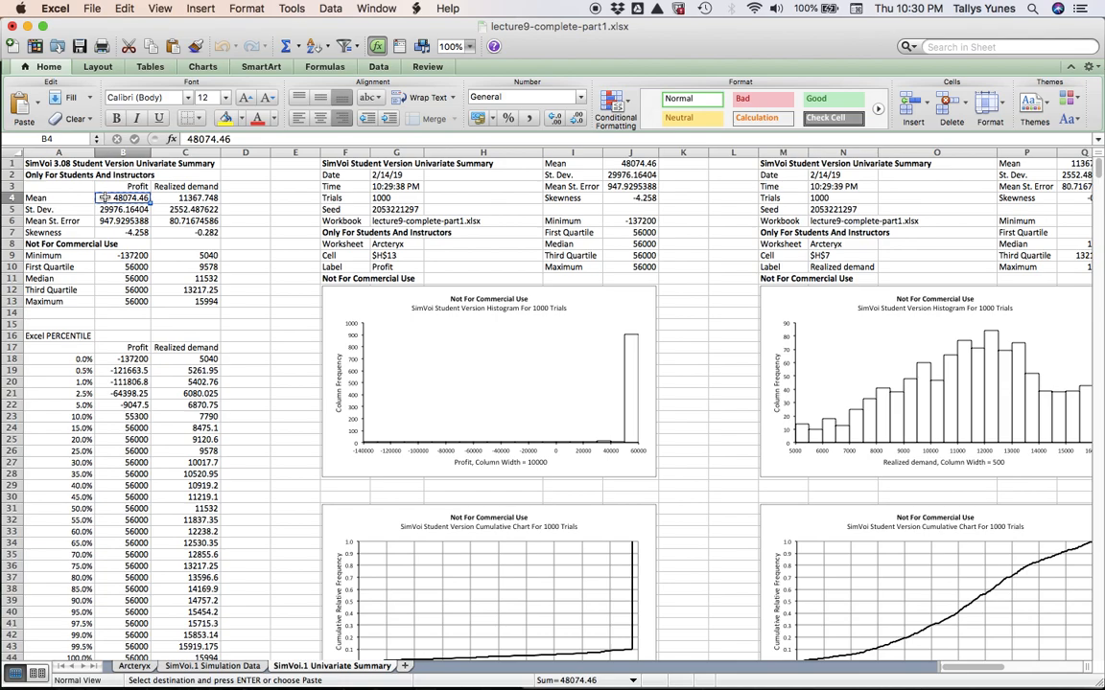
left_click(135, 666)
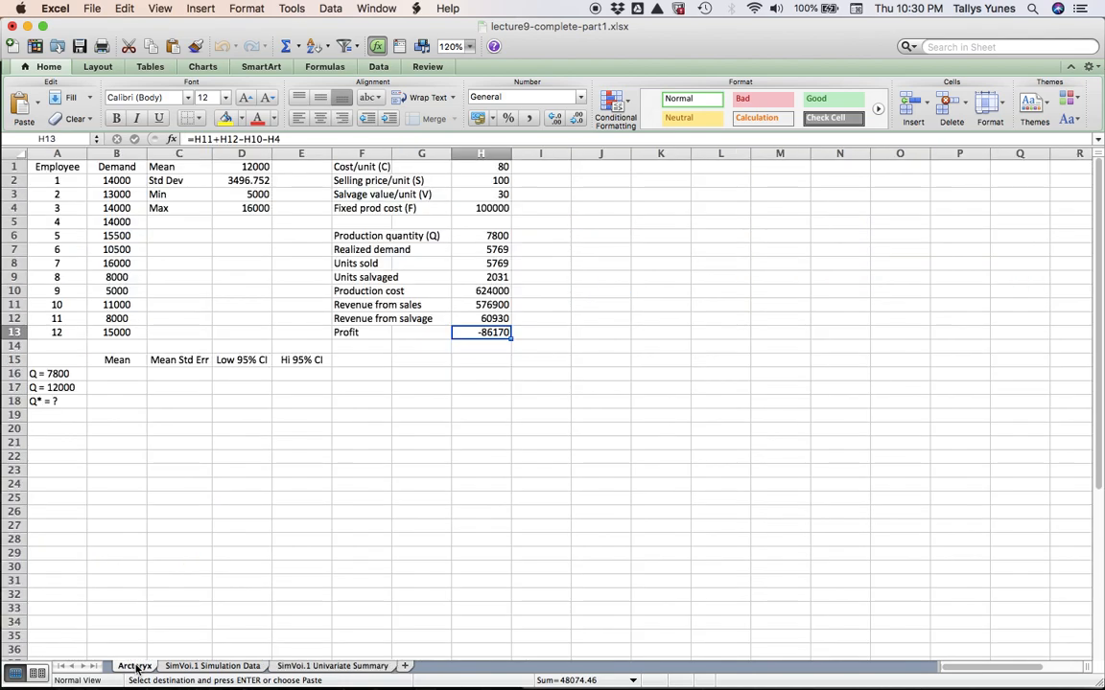
left_click(125, 378)
key("super+v")
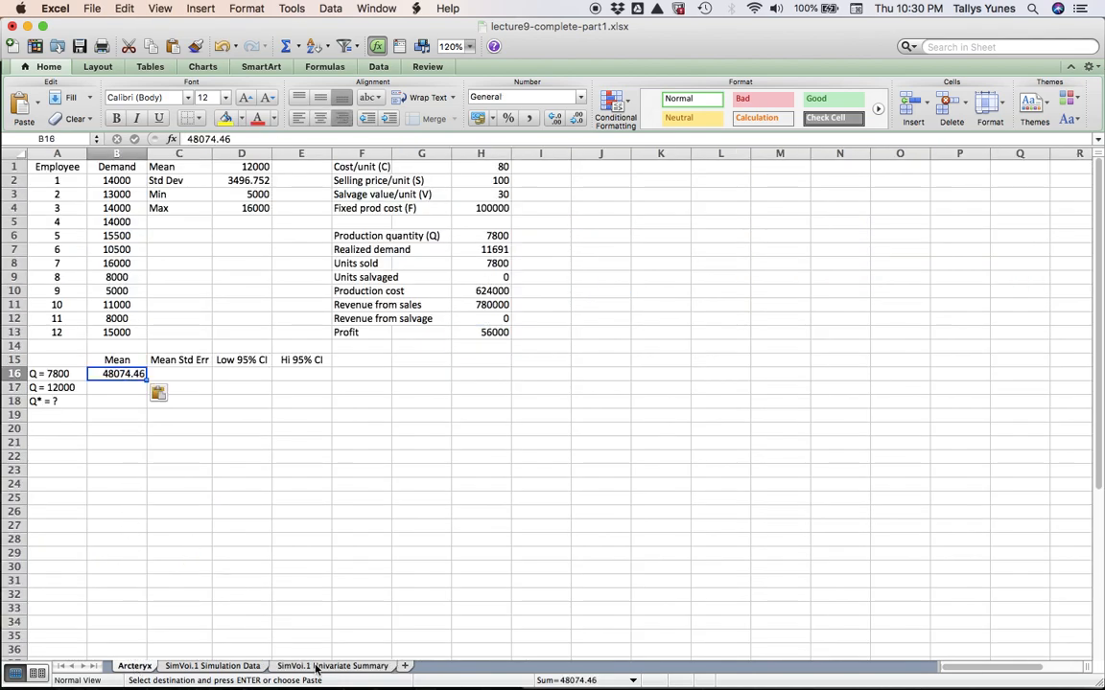
Copy the profit's mean standard error from the Univariate Summary sheet into C16 of the Arcteryx sheet
left_click(319, 667)
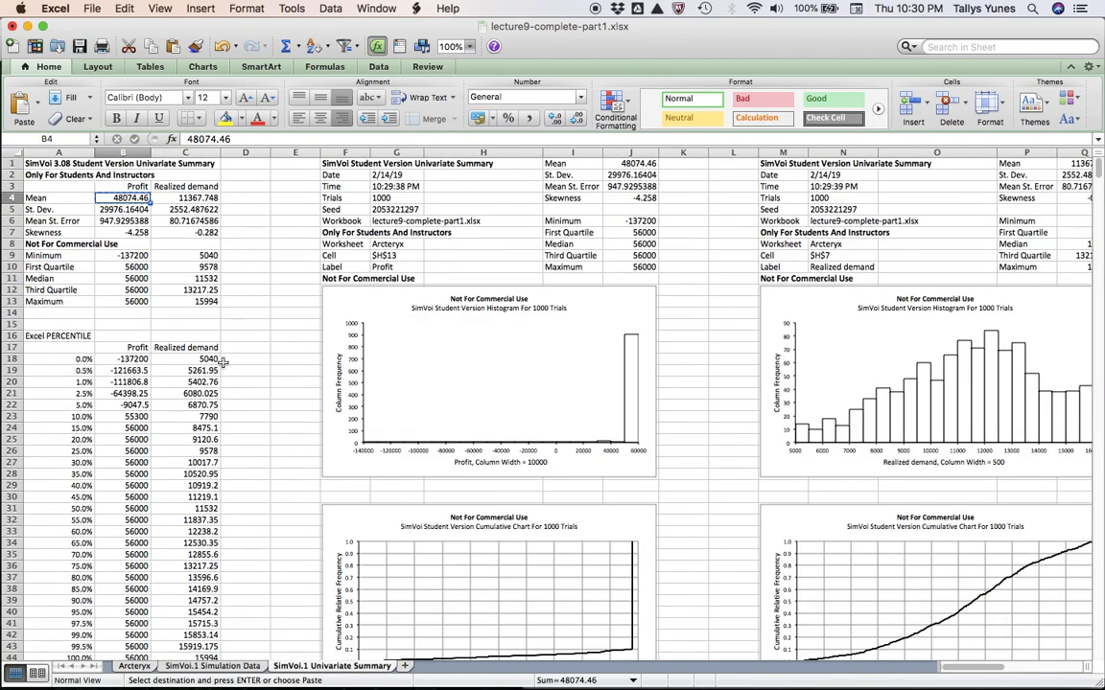
left_click(122, 221)
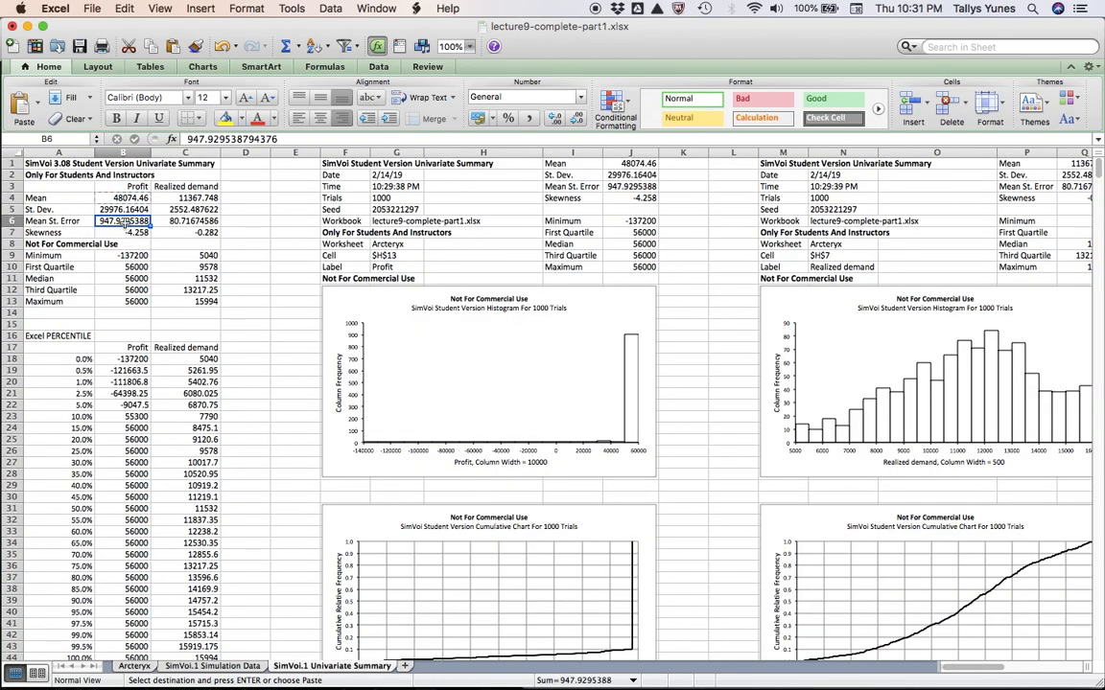
left_click(134, 667)
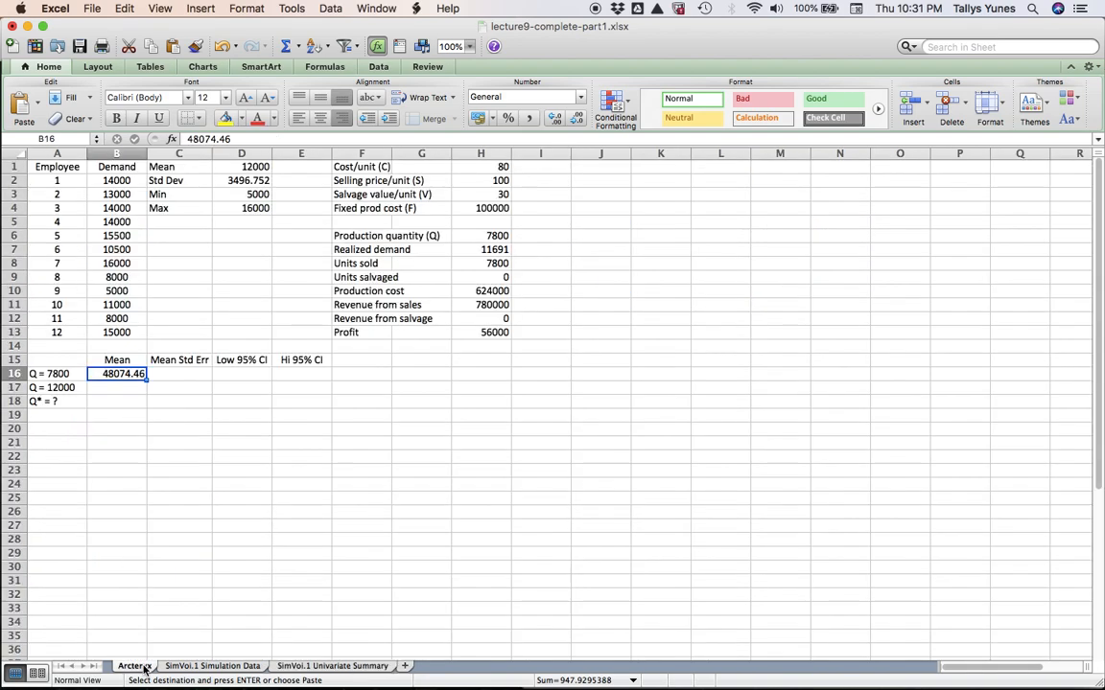
left_click(190, 375)
key("cmd+v")
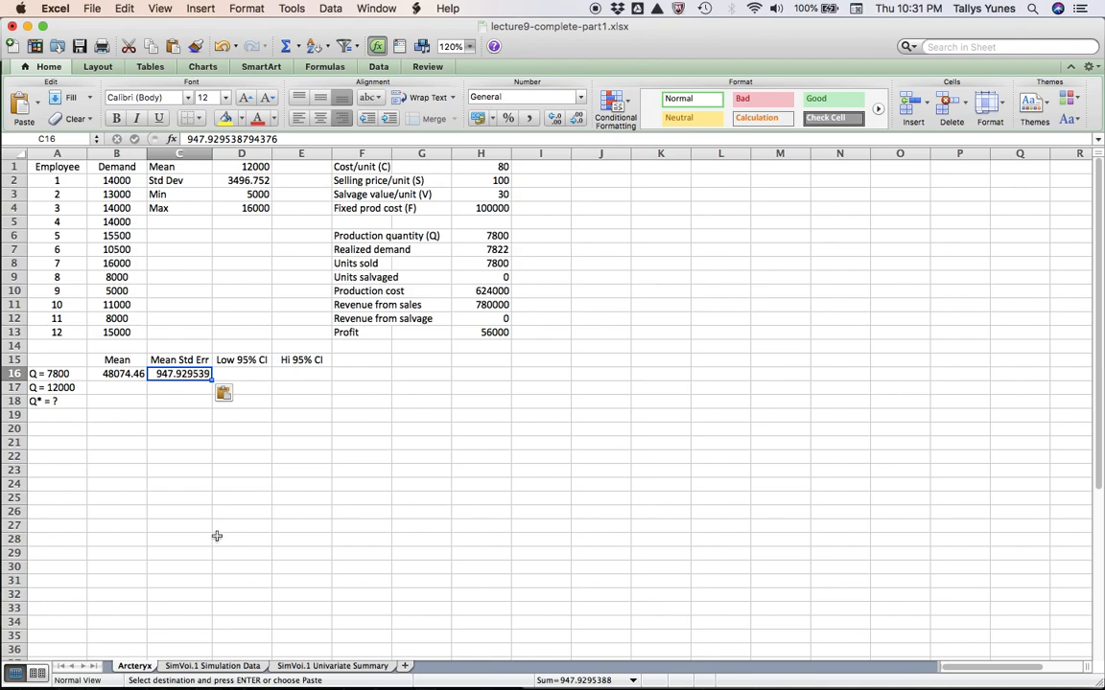
Examine the Univariate Summary's histograms, percentiles, cumulative charts and cumulative relative frequency table for profit and demand, and return to the Arcteryx sheet
left_click(317, 665)
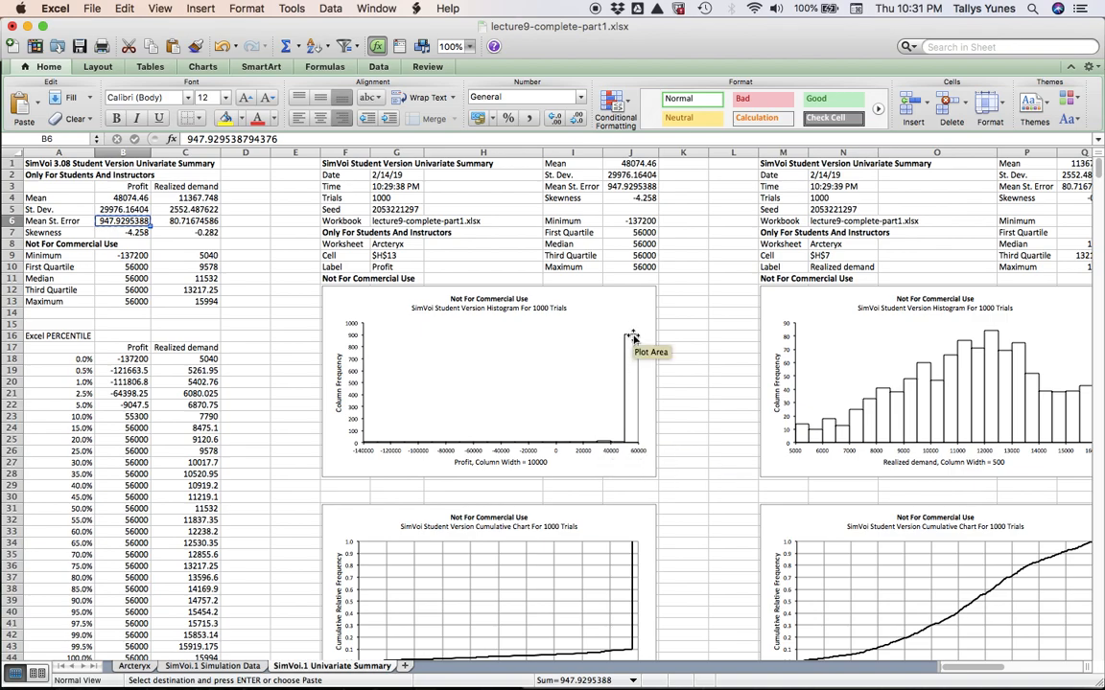
mouse_move(632, 402)
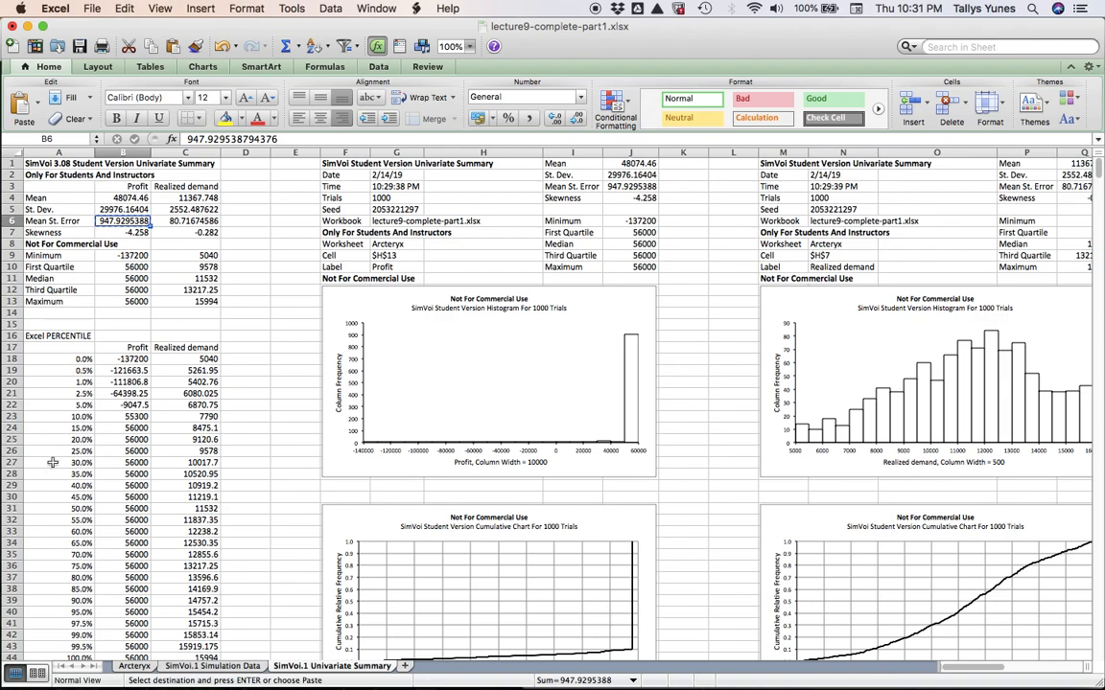
scroll(51, 471, "down", 3)
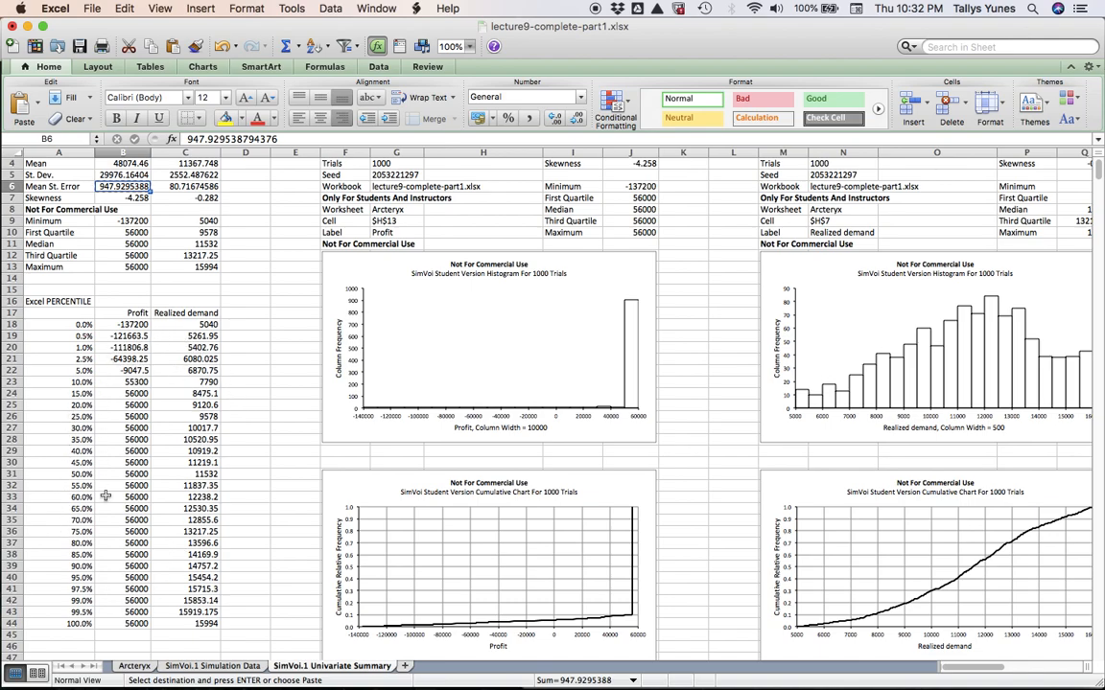
left_click(1061, 668)
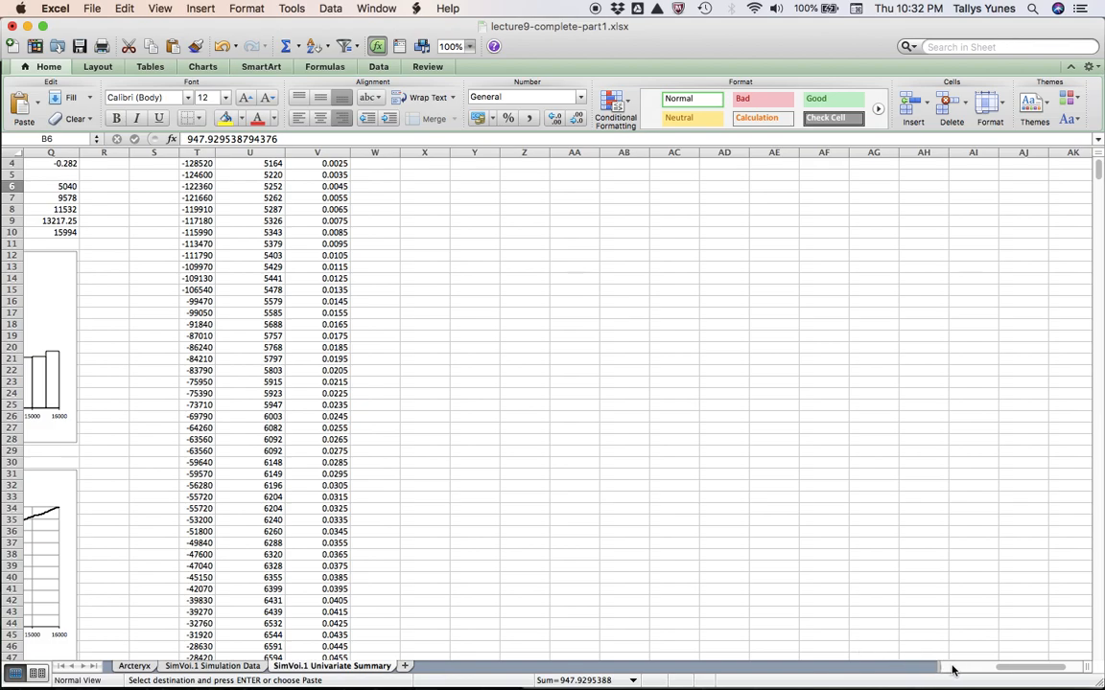
left_click_drag(1008, 670, 994, 671)
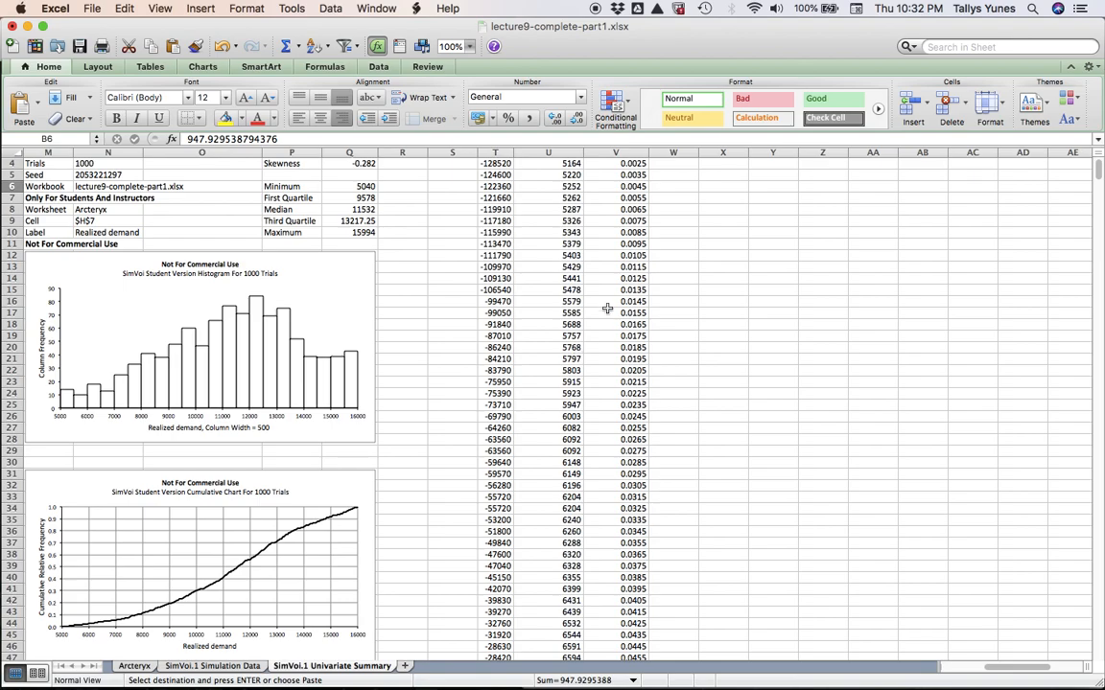
scroll(548, 239, "up", 2)
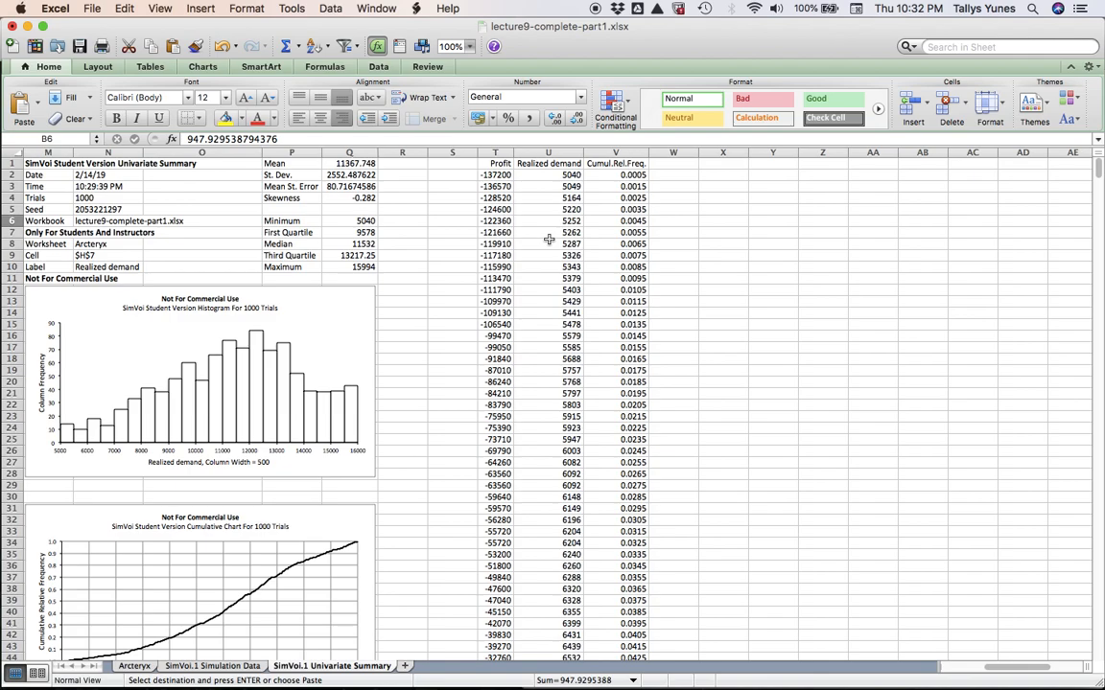
scroll(540, 376, "down", 4)
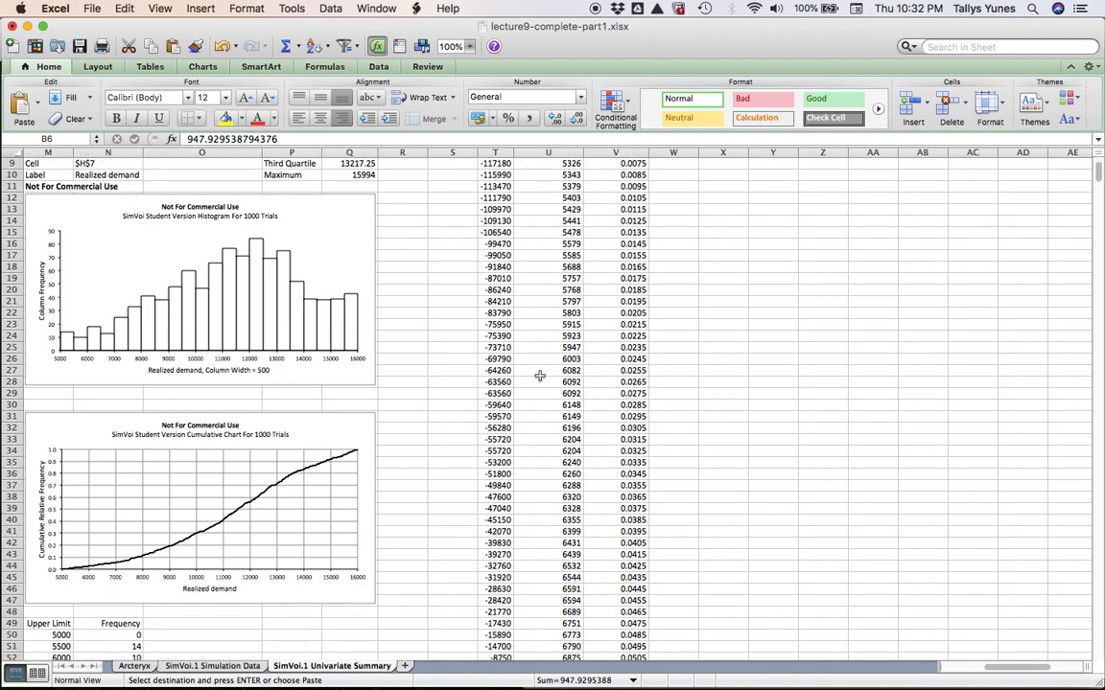
scroll(497, 261, "down", 15)
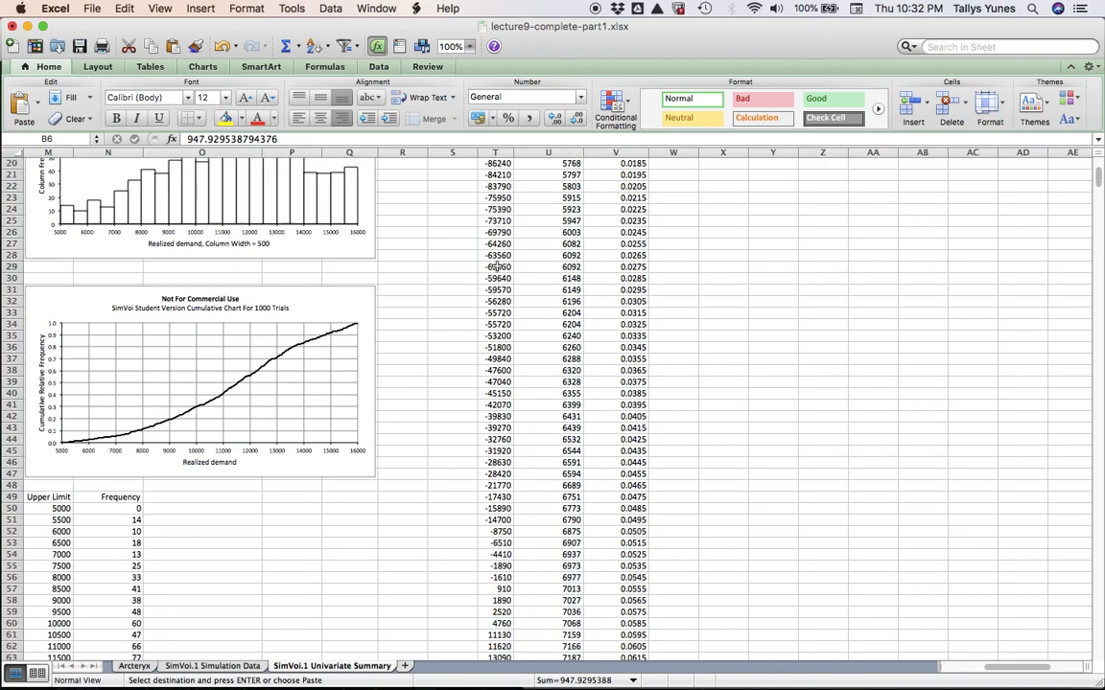
scroll(496, 267, "up", 3)
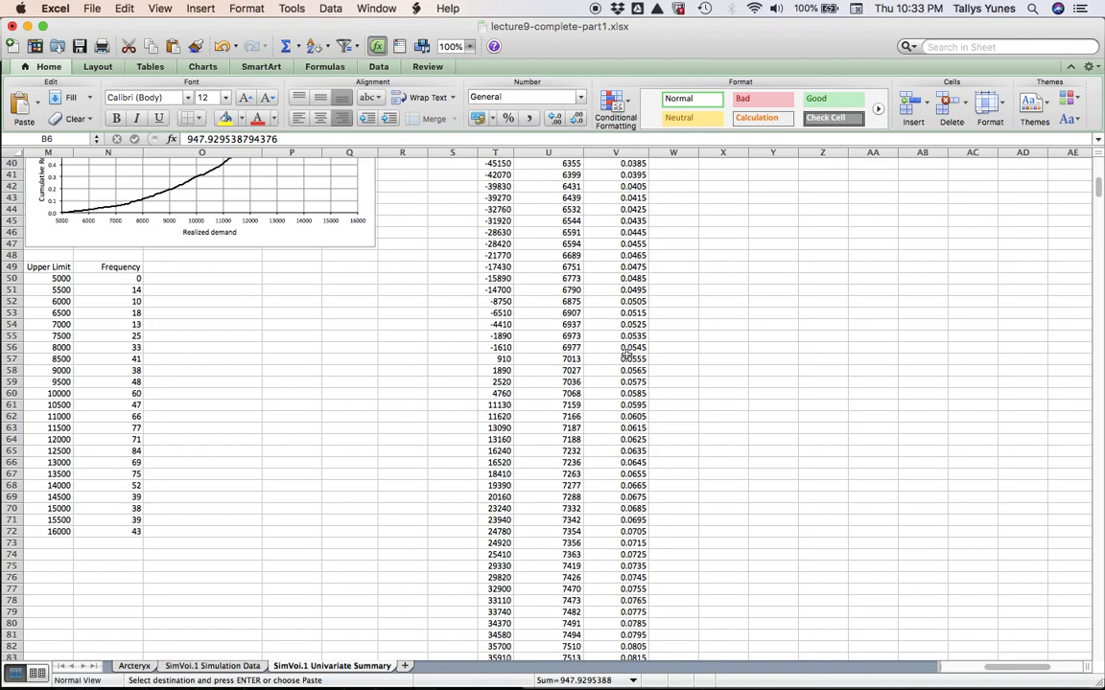
scroll(498, 340, "up", 5)
scroll(497, 341, "up", 14)
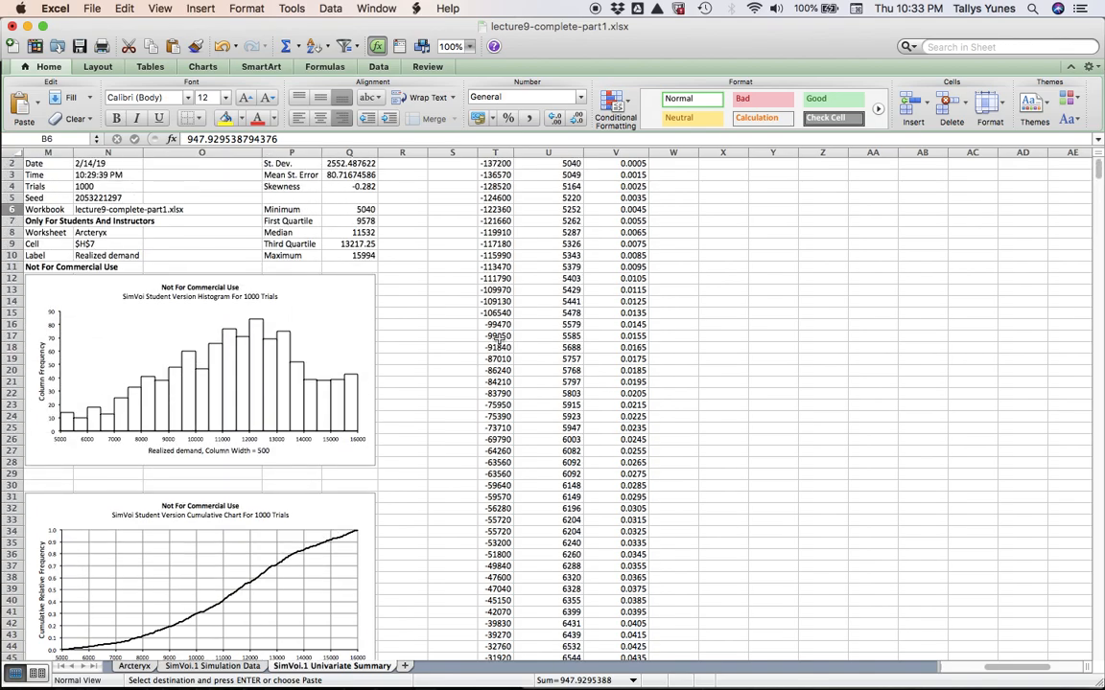
scroll(497, 341, "up", 1)
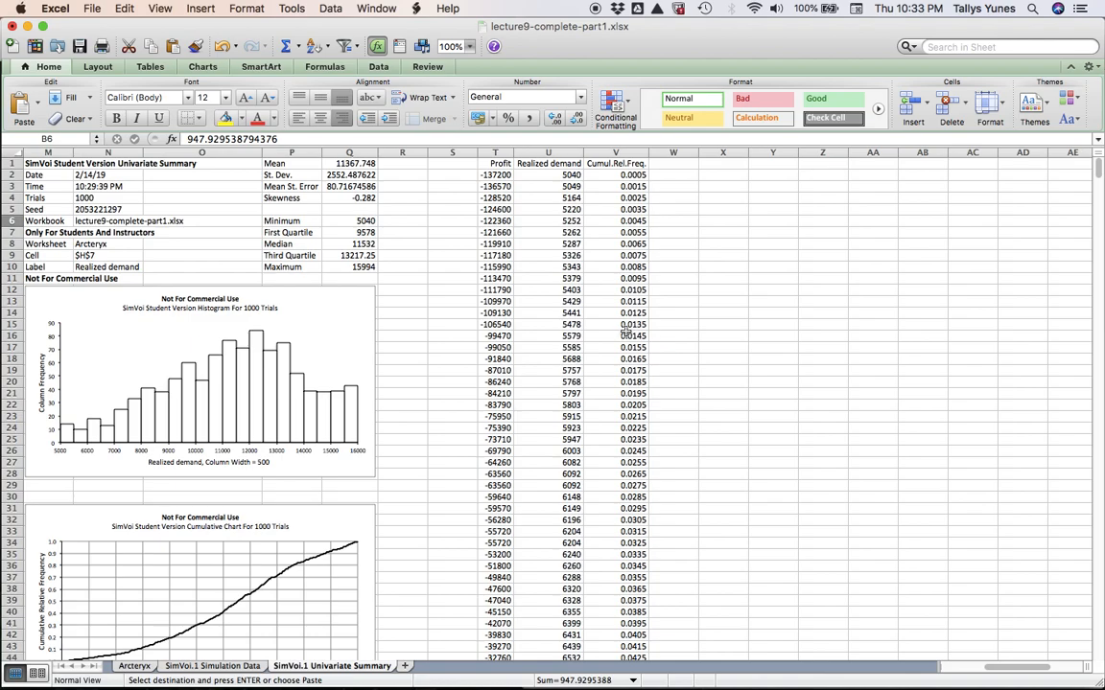
left_click(134, 666)
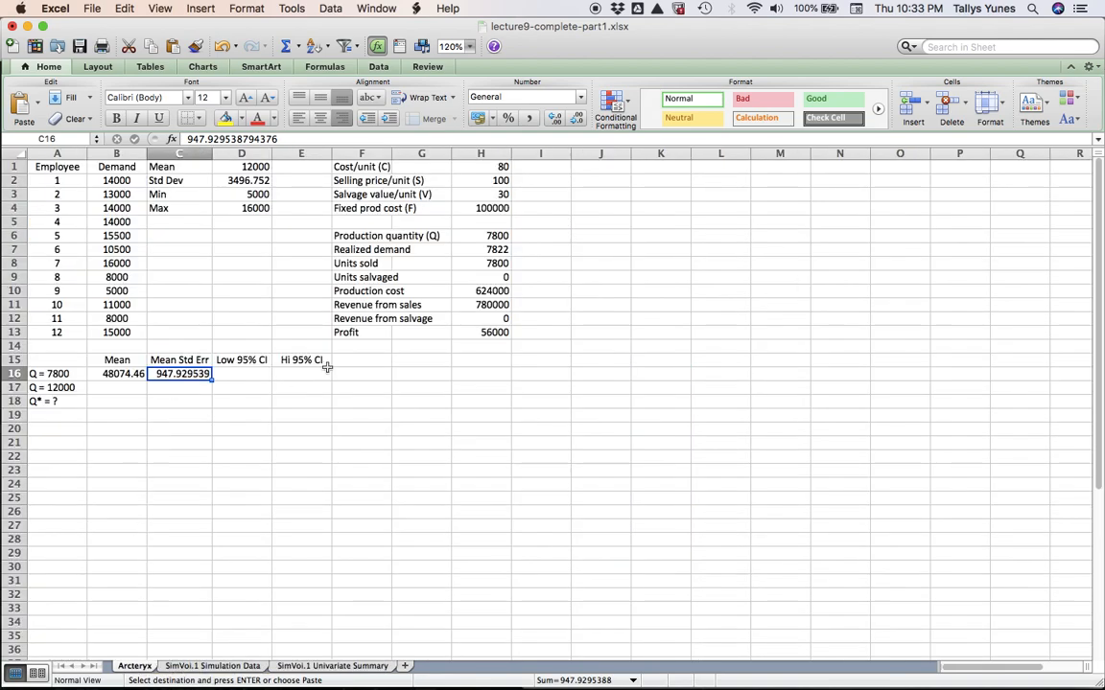
Add the probability headings P(< 0) in F15 and P(< -100K) in G15
left_click(365, 360)
type("P")
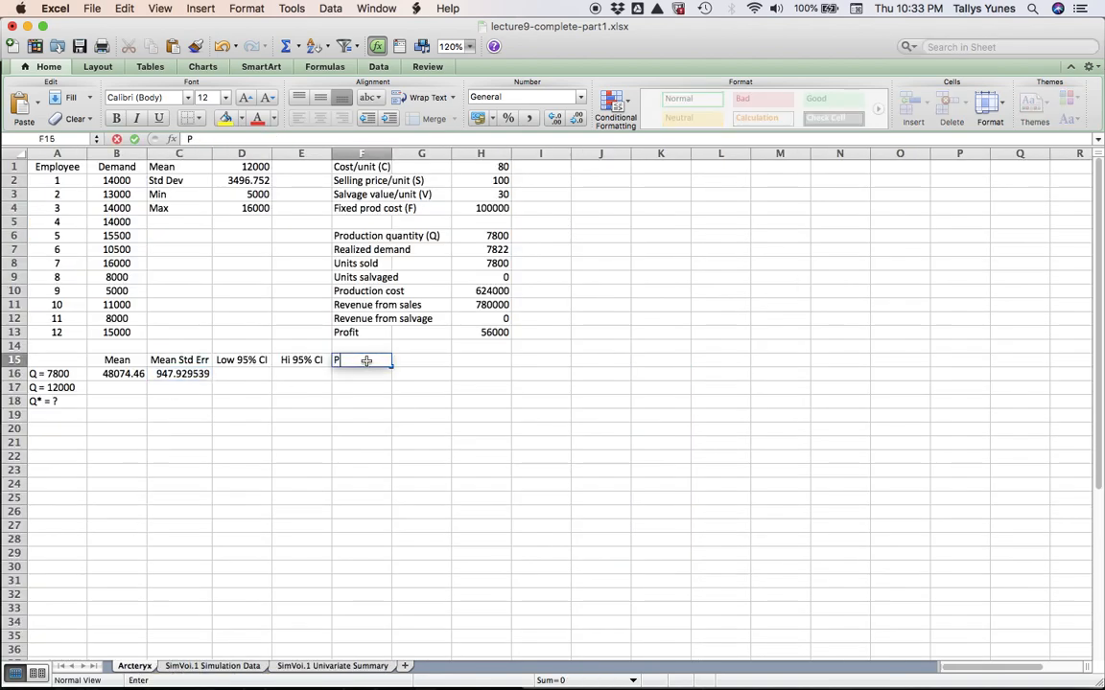
type("(< 0 )0)")
key("Tab")
type("P")
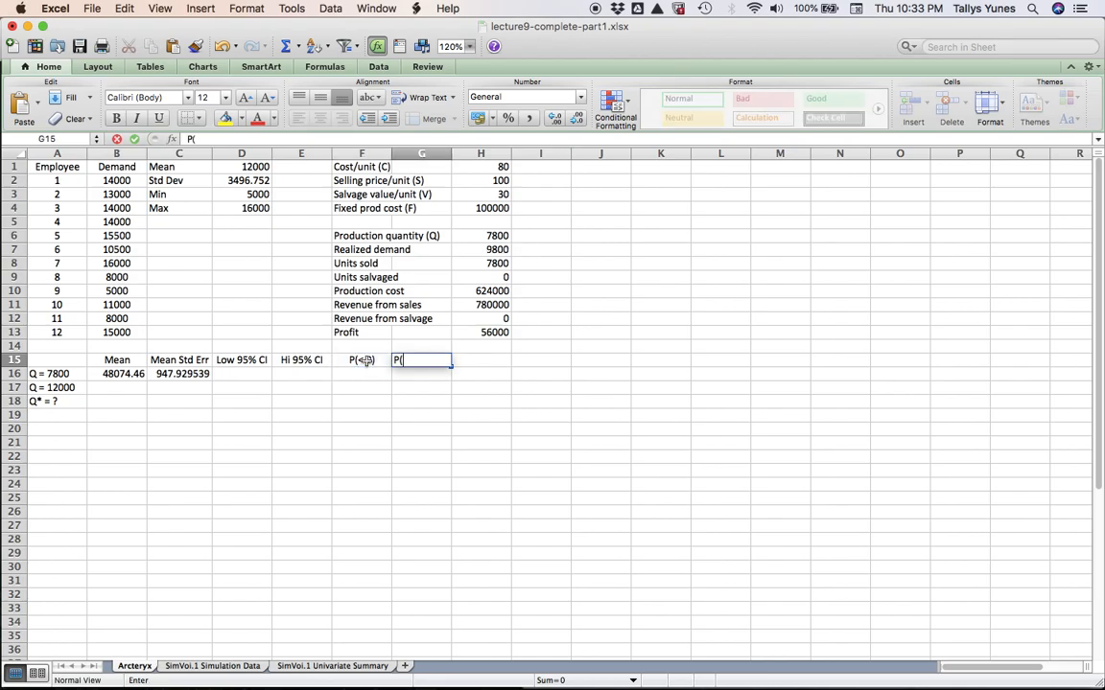
type("(< -100K)")
key("Return")
Record the loss probabilities for Q = 7800 from the Univariate Summary's cumulative table: 1.4% in G16 and 5.5% in F16
type("1.4%")
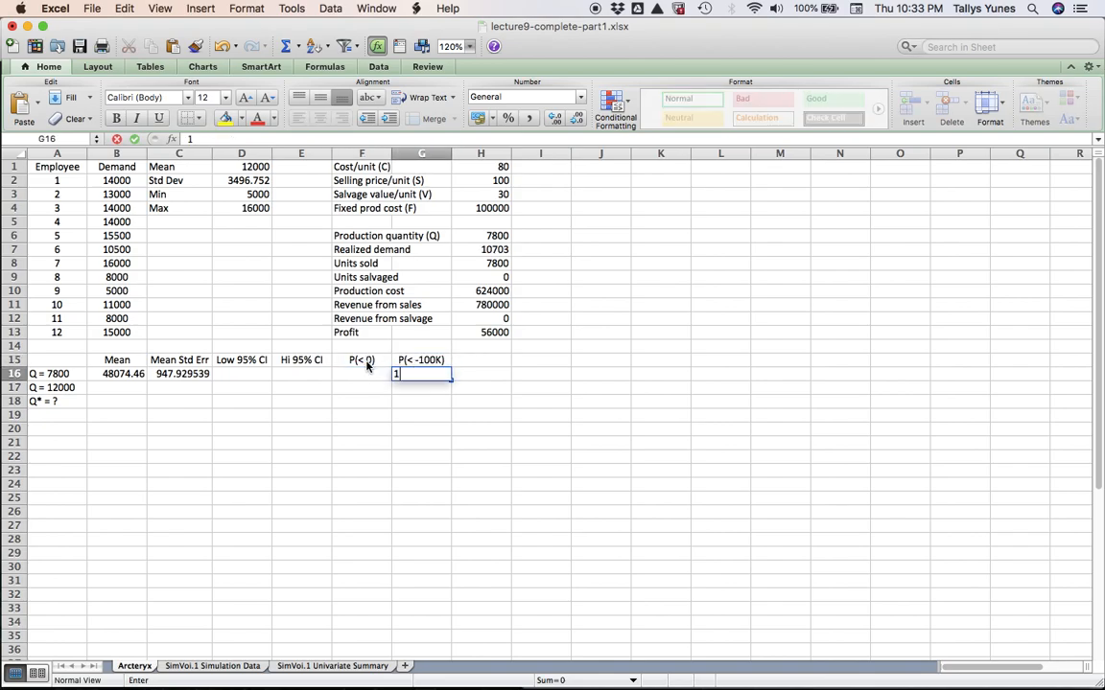
key("Left")
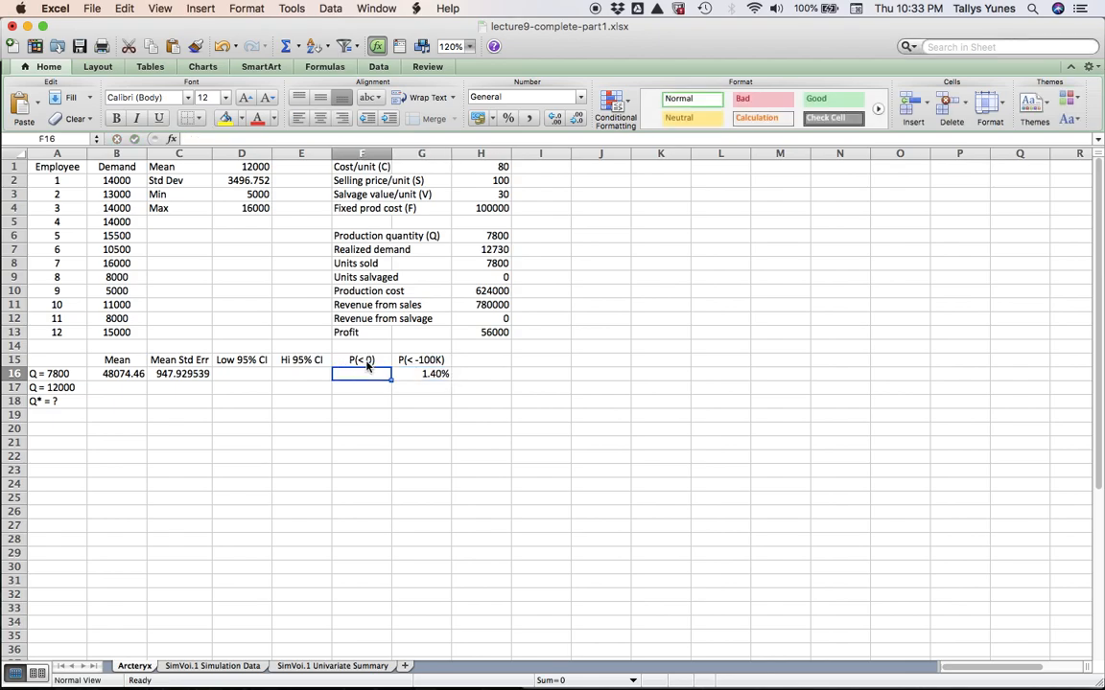
left_click(364, 665)
scroll(573, 513, "down", 15)
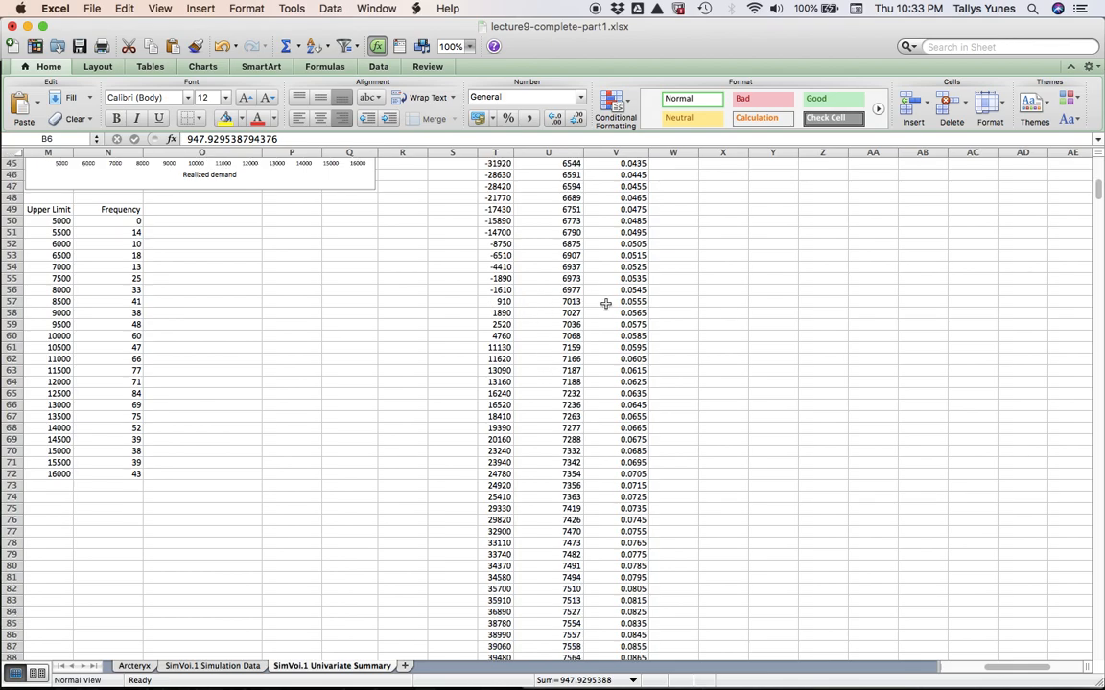
left_click(139, 665)
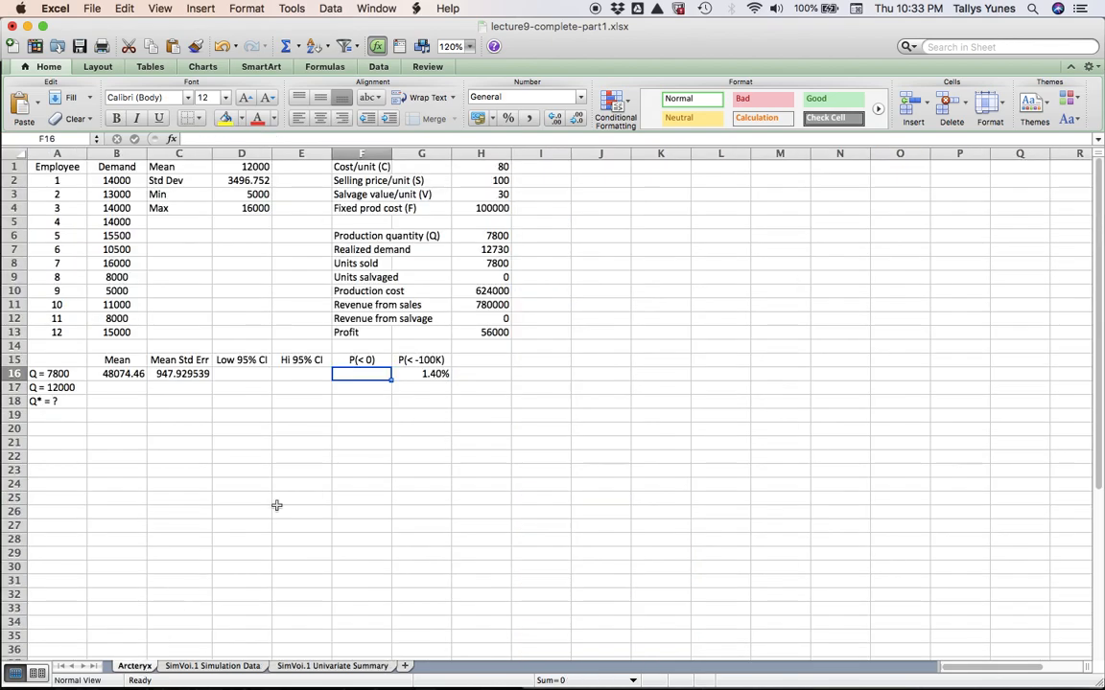
type("5.5")
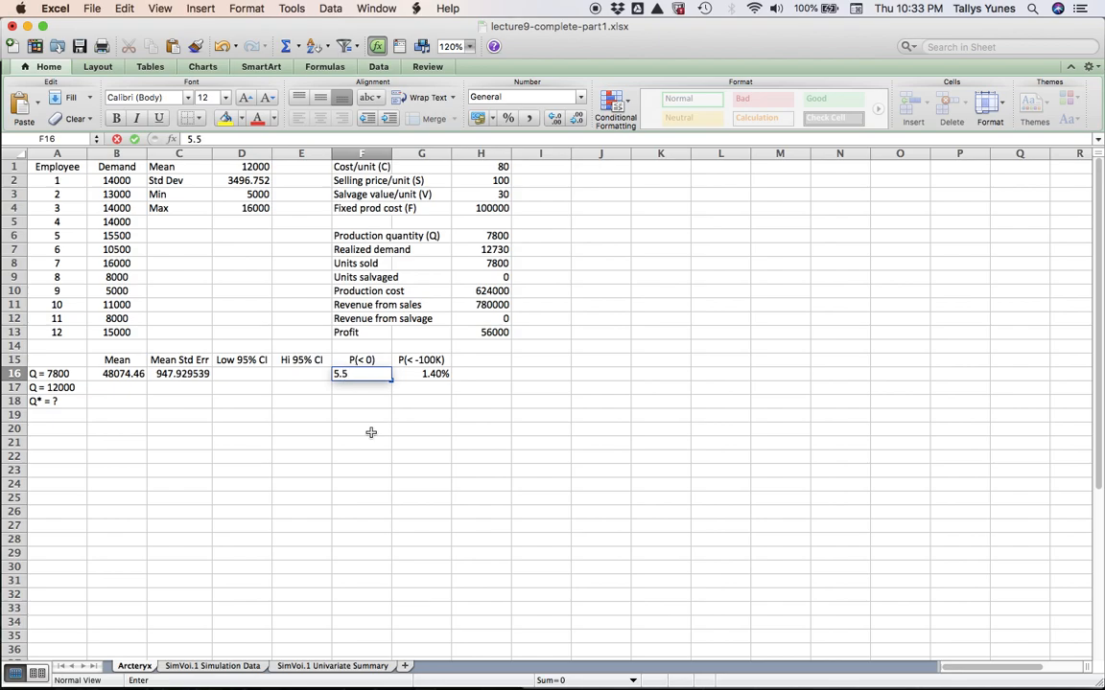
type("0%")
key("Tab")
key("Left")
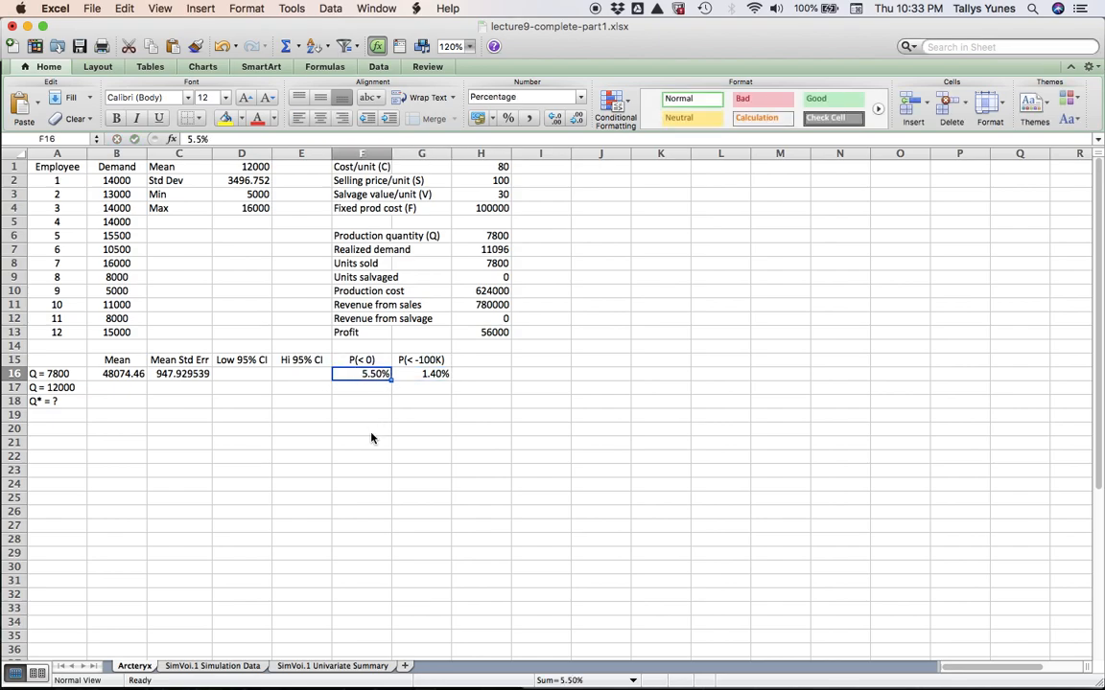
key("Left")
key("Left")
key("Right")
key("Left")
key("Left")
key("Left")
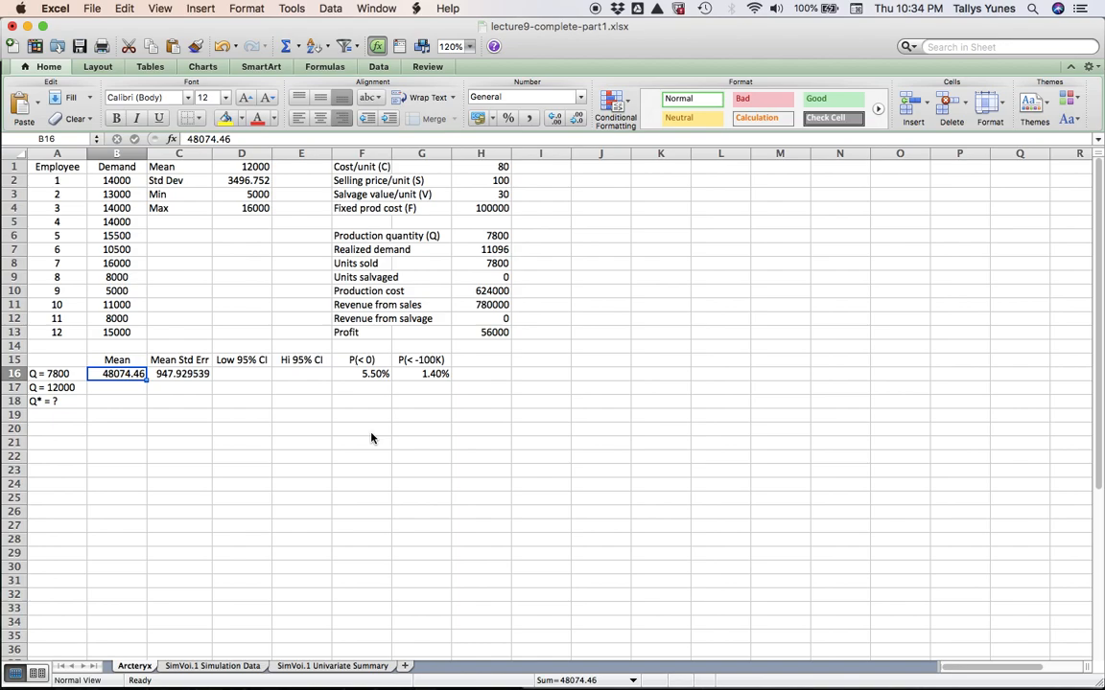
Add the heading NORMSINV in I15
key("Right")
key("Right")
key("Right")
key("Right")
key("Right")
key("Right")
key("Right")
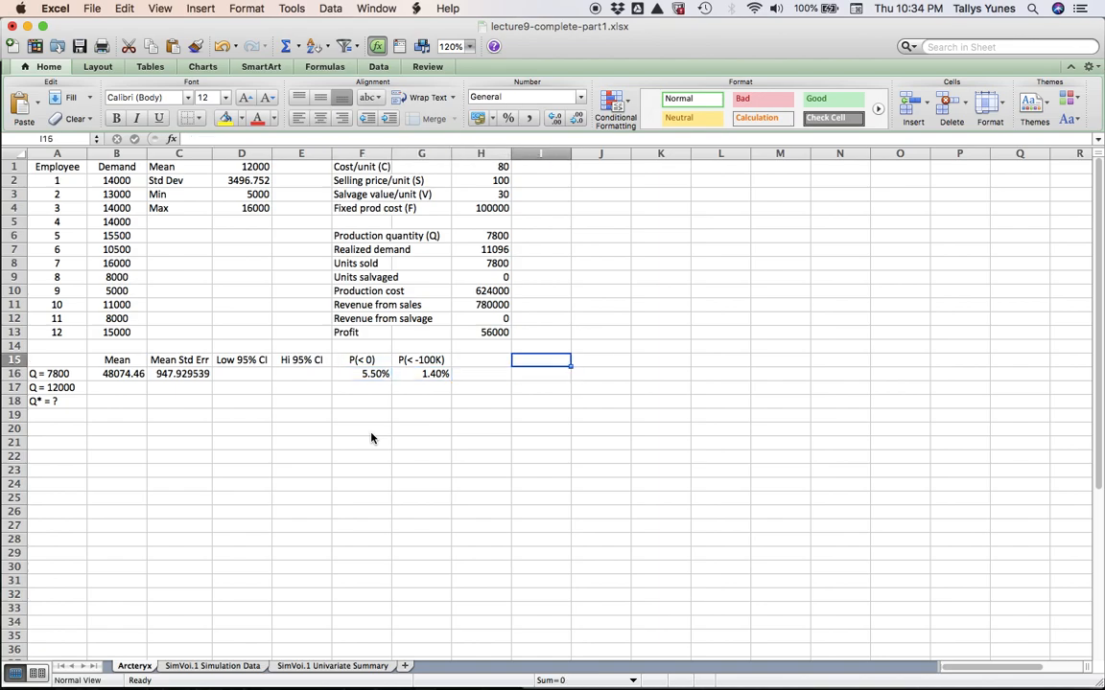
type("NORMSINV")
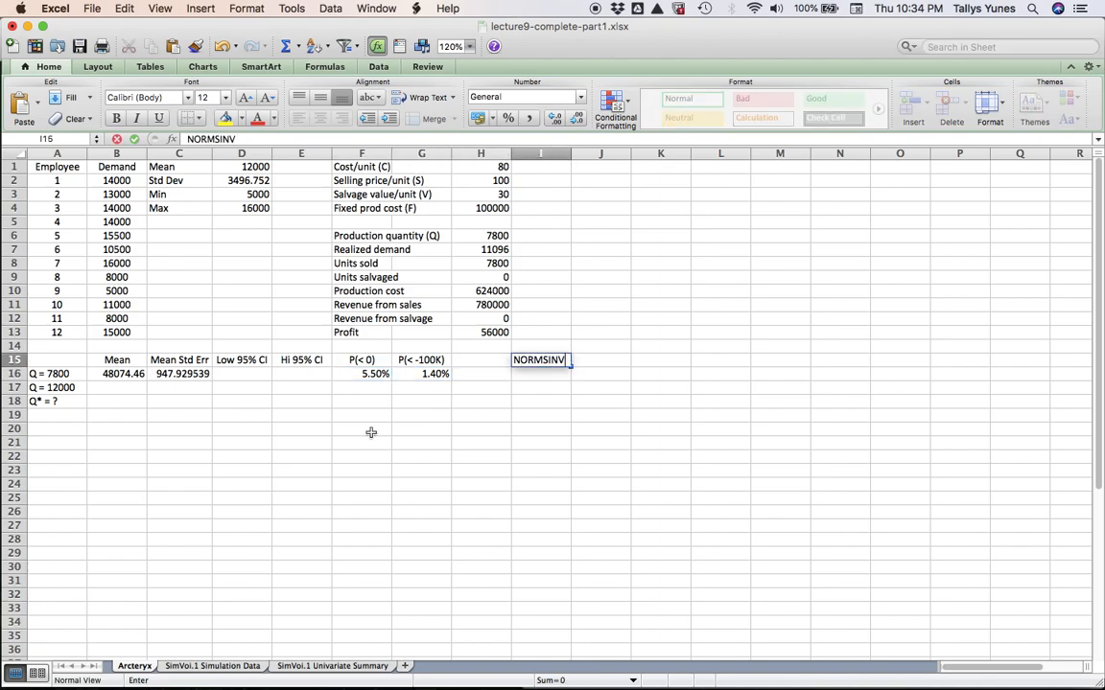
key("Return")
Label J16 as 95% confidence and J17 as 99% confidence
key("Right")
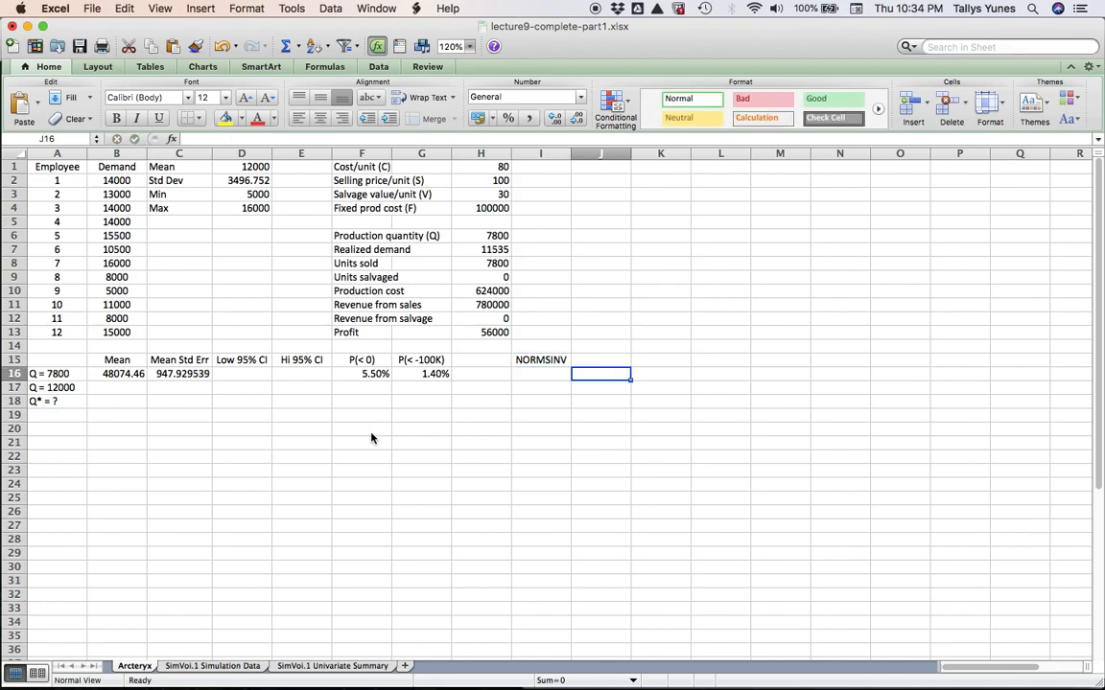
type("95%")
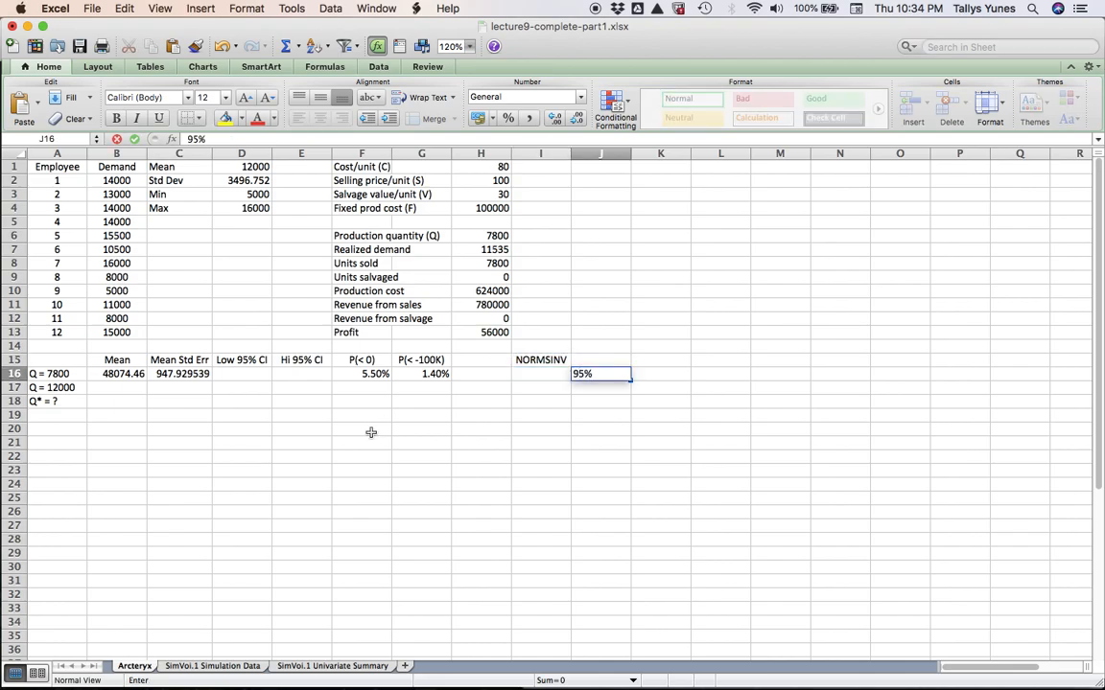
type(" confidence")
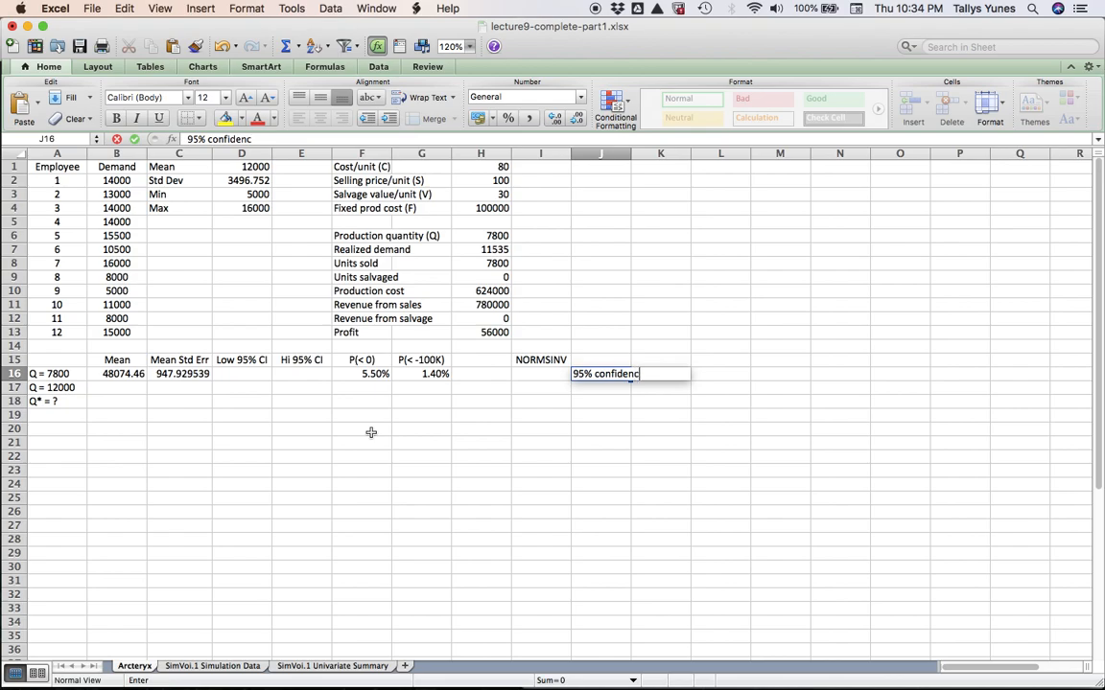
key("Return")
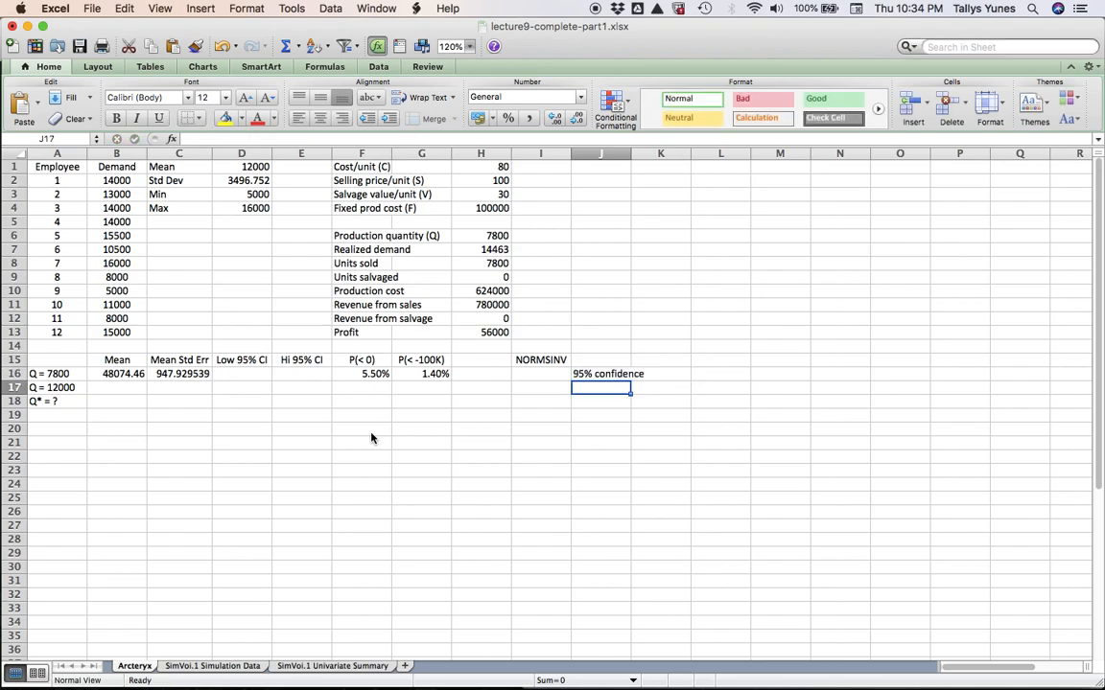
type("99% confiden")
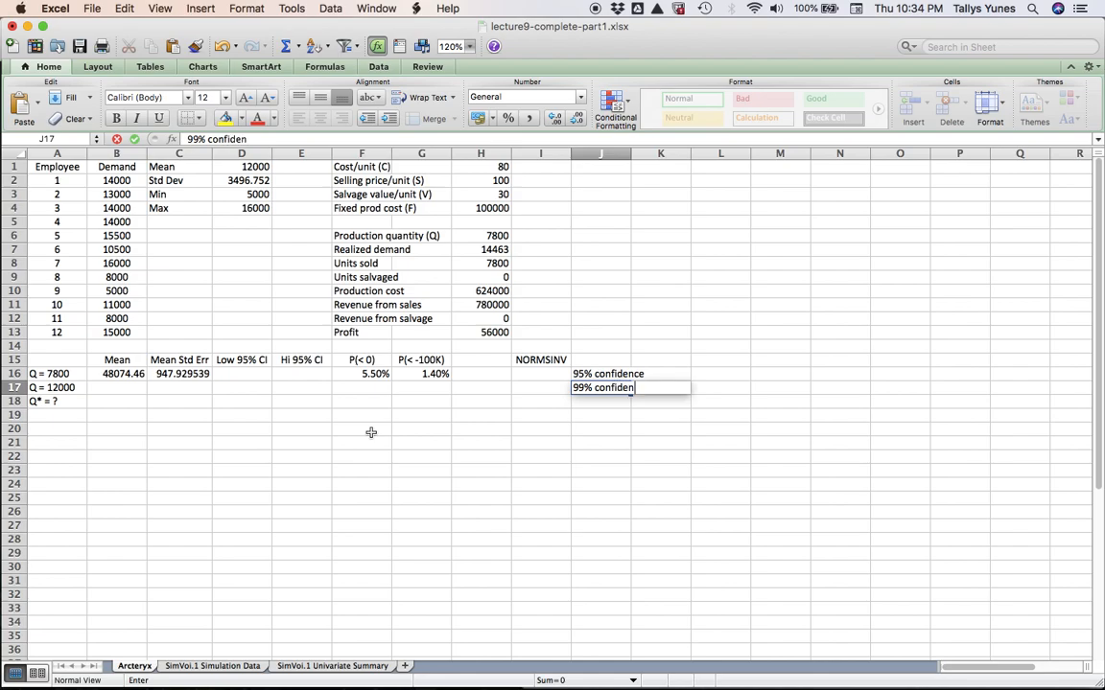
type("ce")
key("Return")
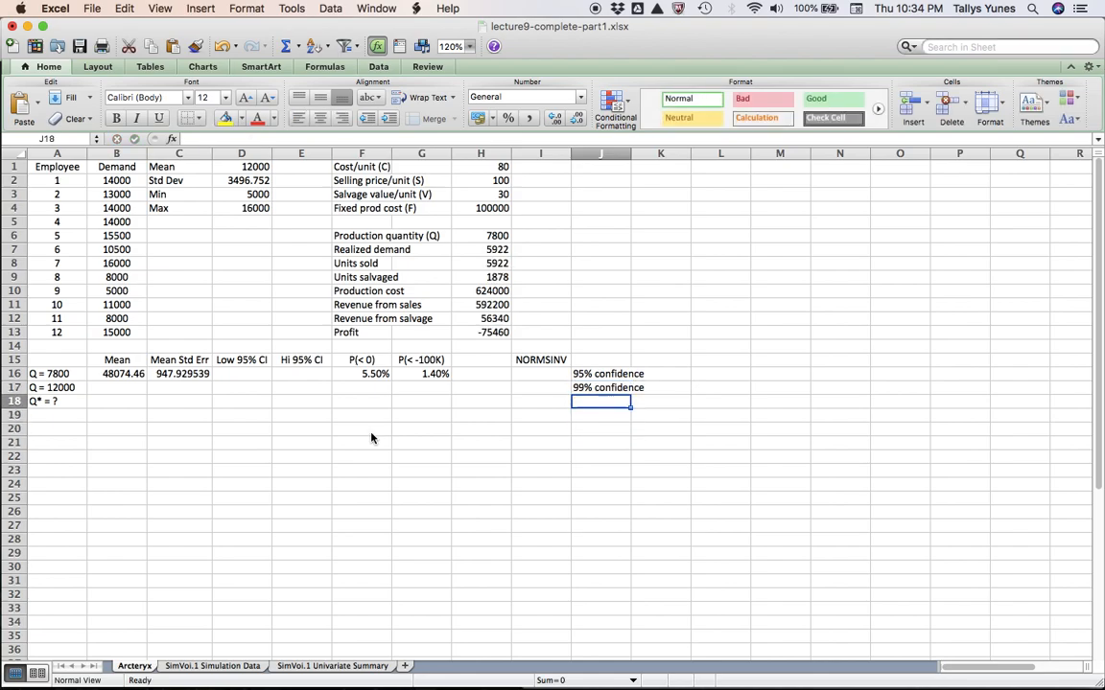
Calculate the 95% confidence factor in I16 with =NORMSINV(0.975)
key("Up")
key("Up")
key("Left")
type("=")
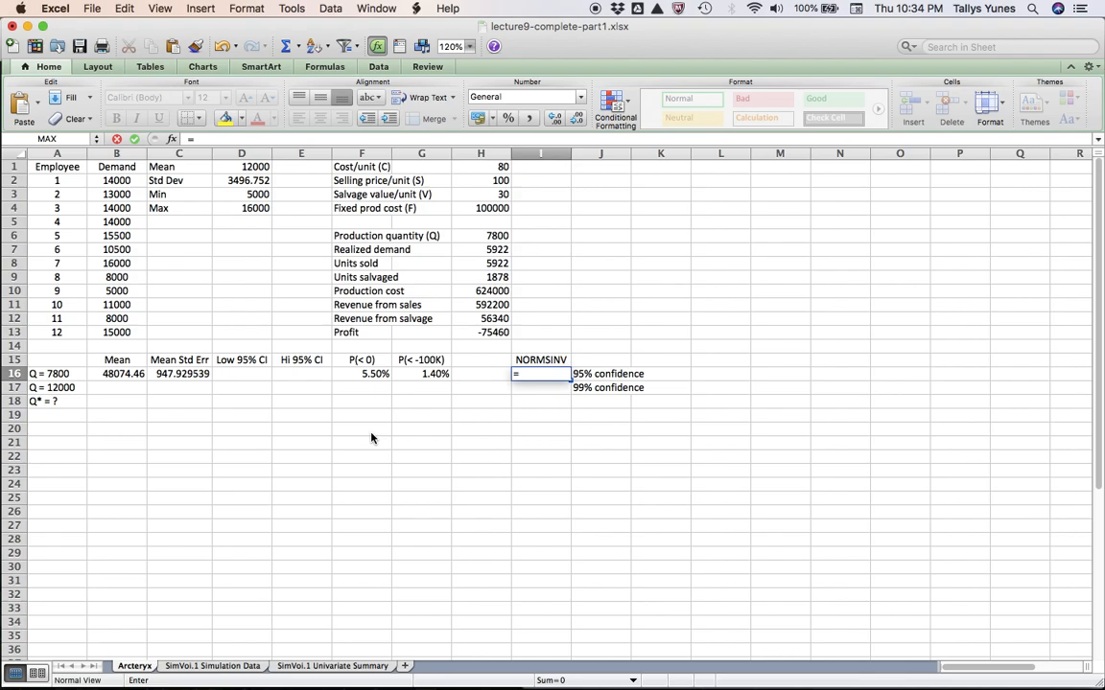
type("normsing(")
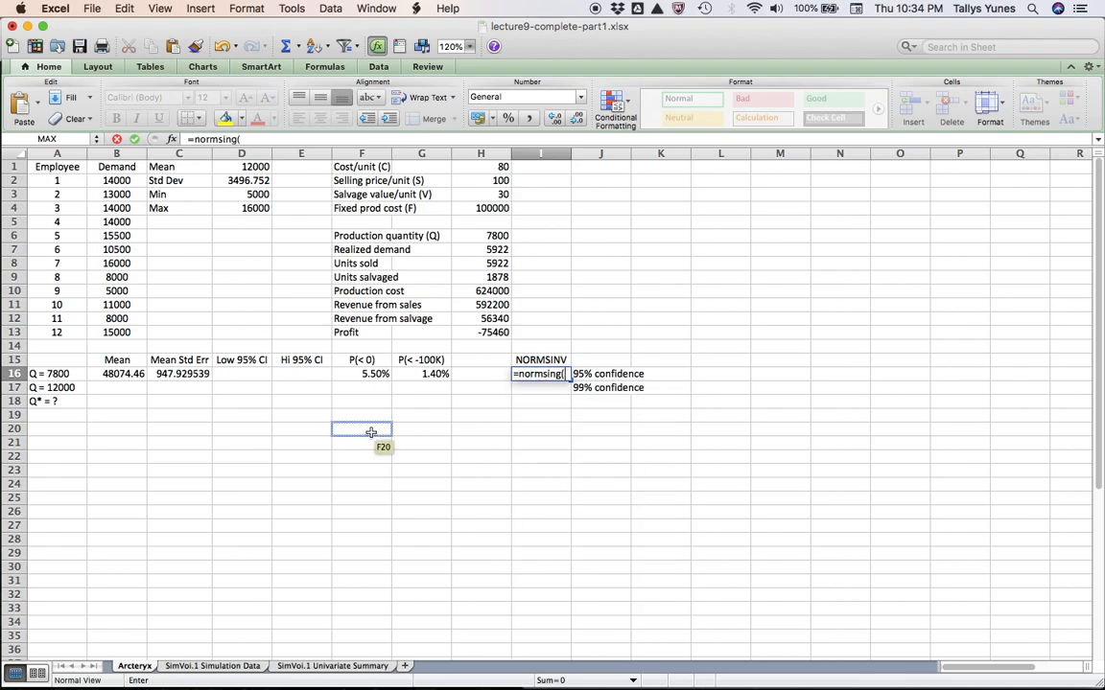
key("BackSpace")
key("BackSpace")
type("v(")
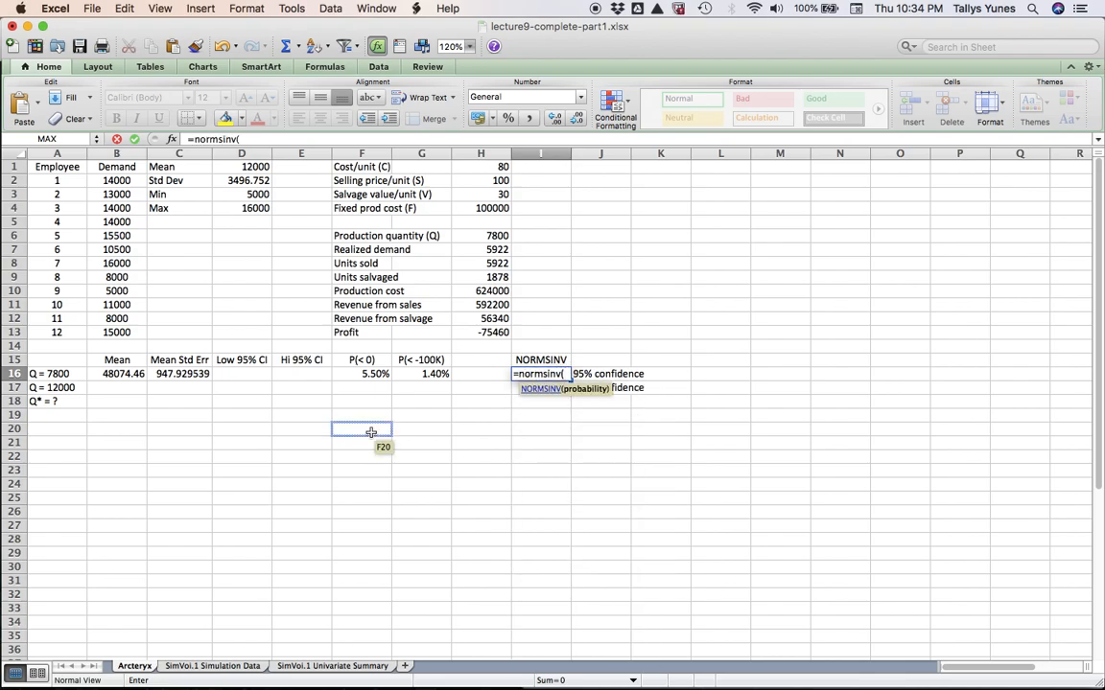
type("0.")
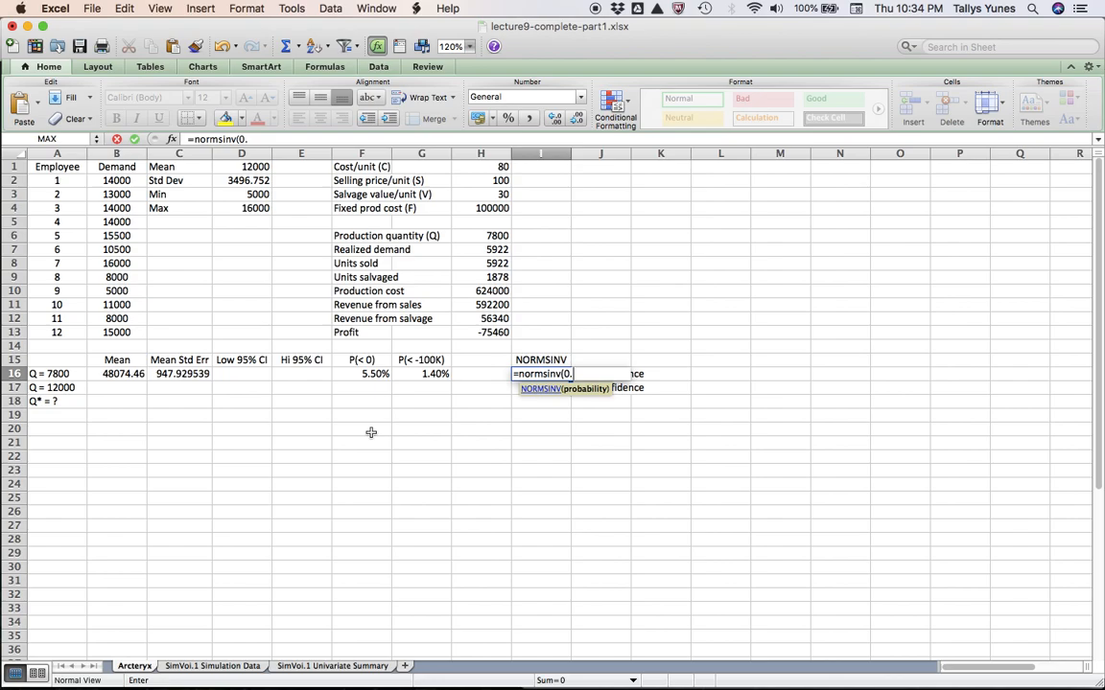
type("975)")
key("Return")
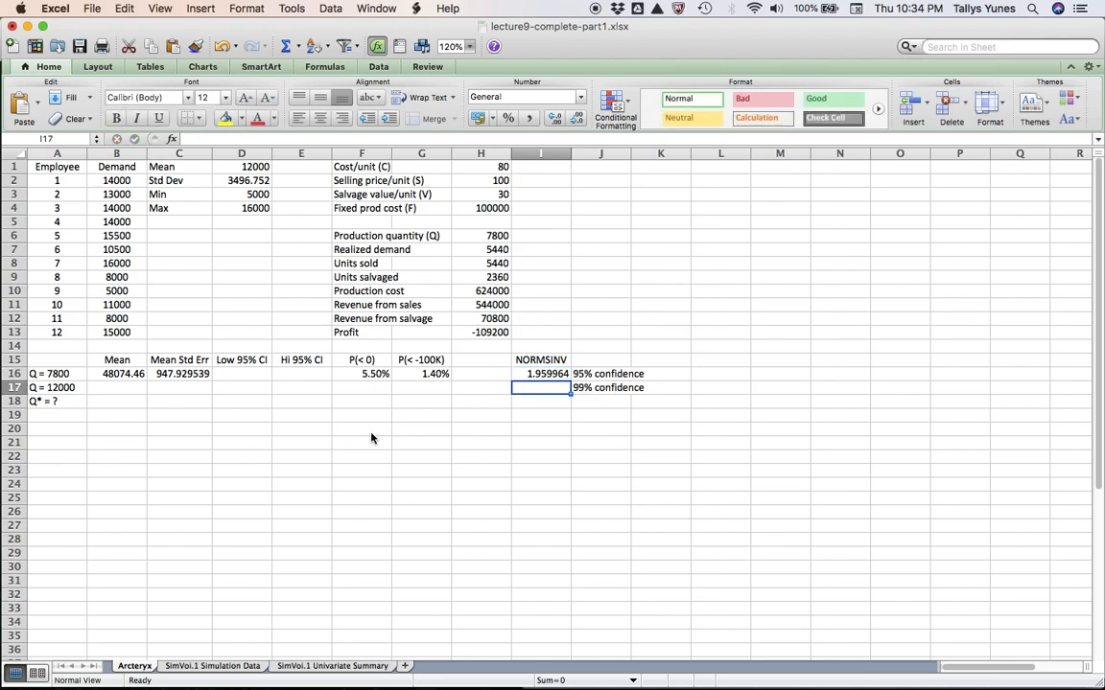
Calculate the 99% confidence factor in I17 with =NORMSINV(0.995)
key("Up")
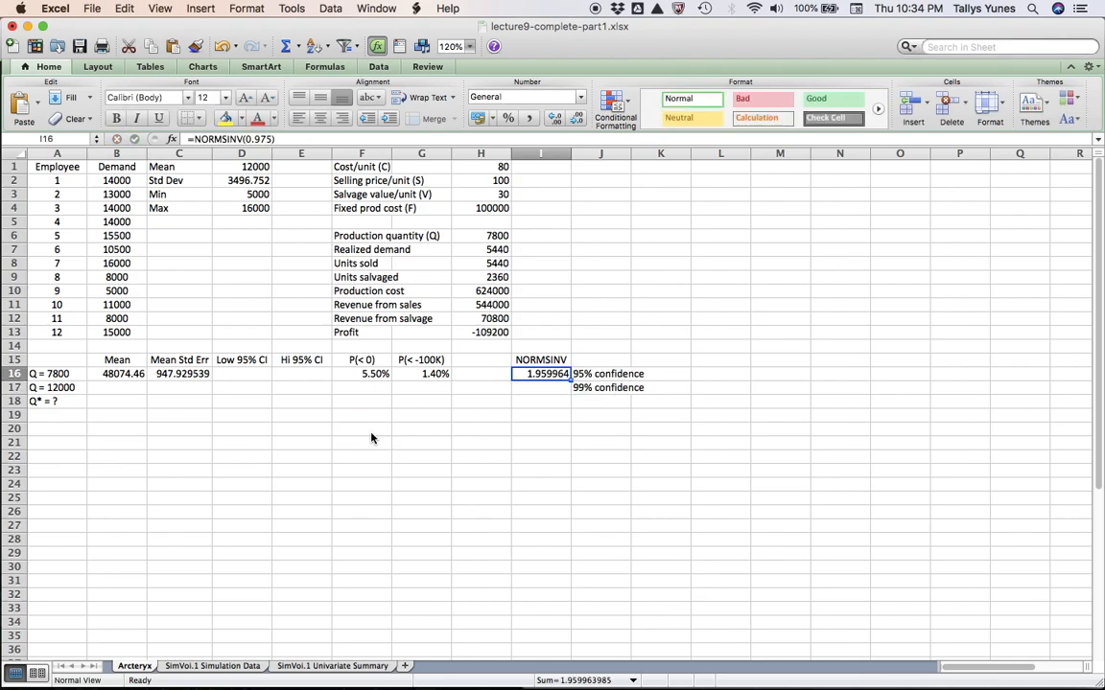
key("Down")
type("=normsi")
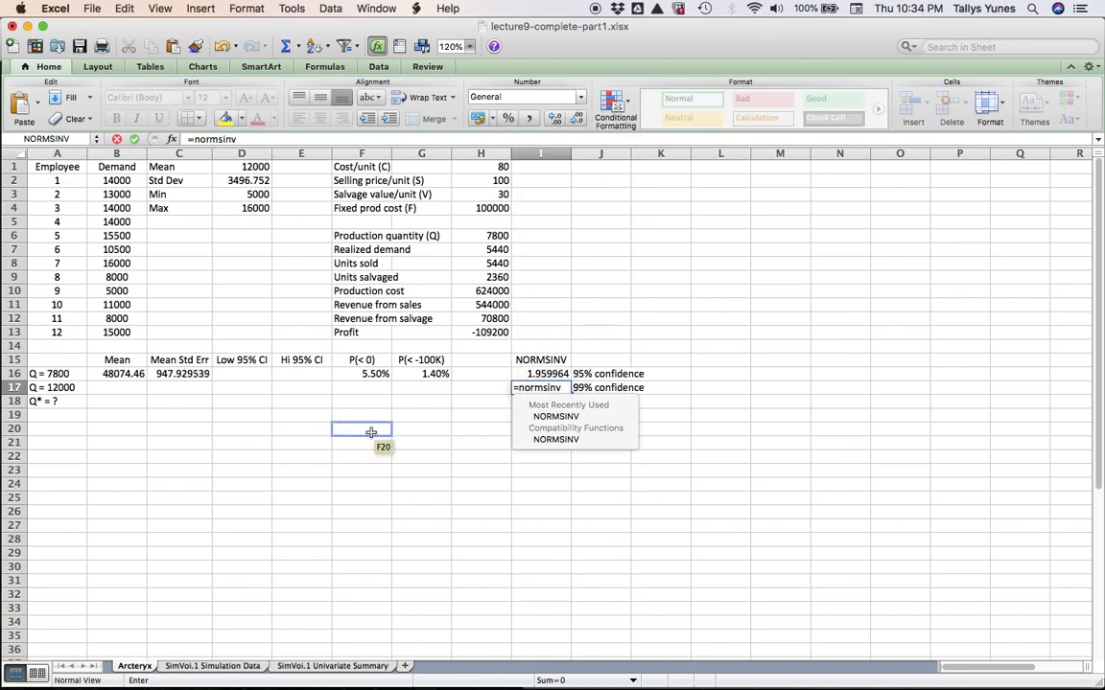
type("nv(")
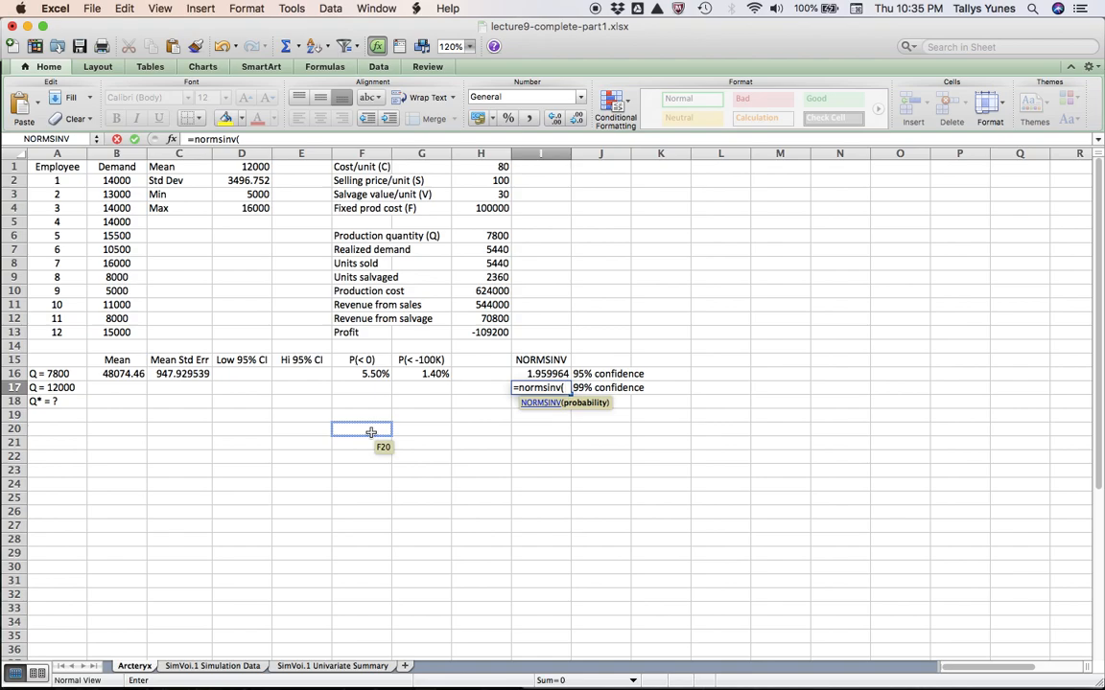
type("0.")
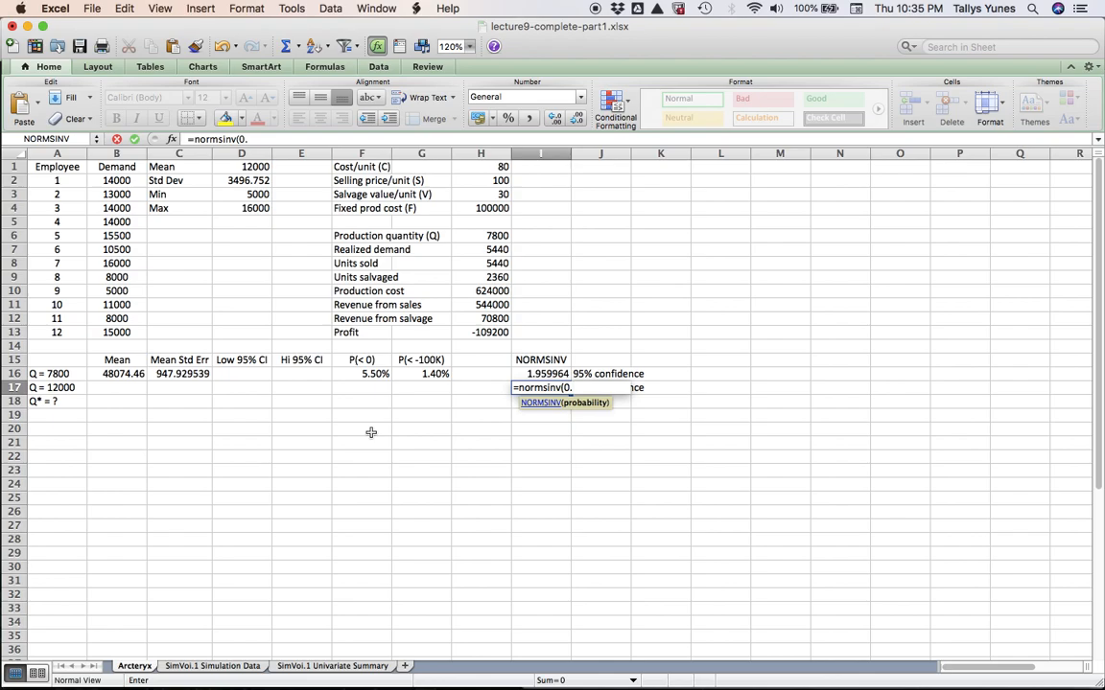
type("995)")
key("Return")
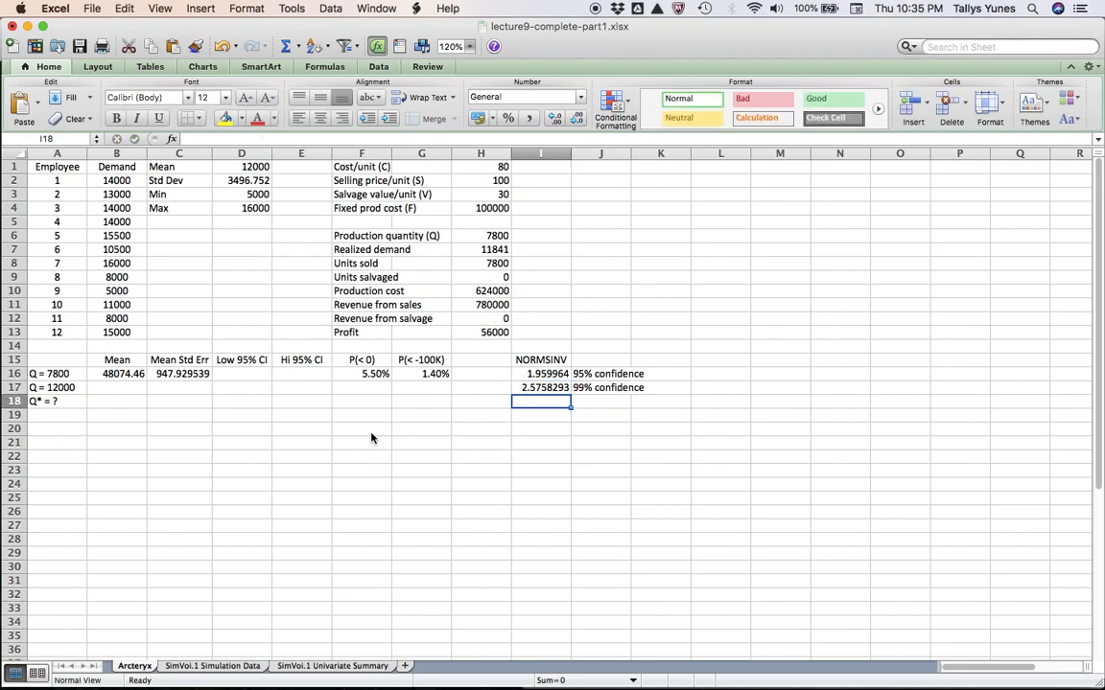
Calculate the lower 95% confidence limit for Q = 7800 in D16 with =B16-$I$16*C16
key("Up")
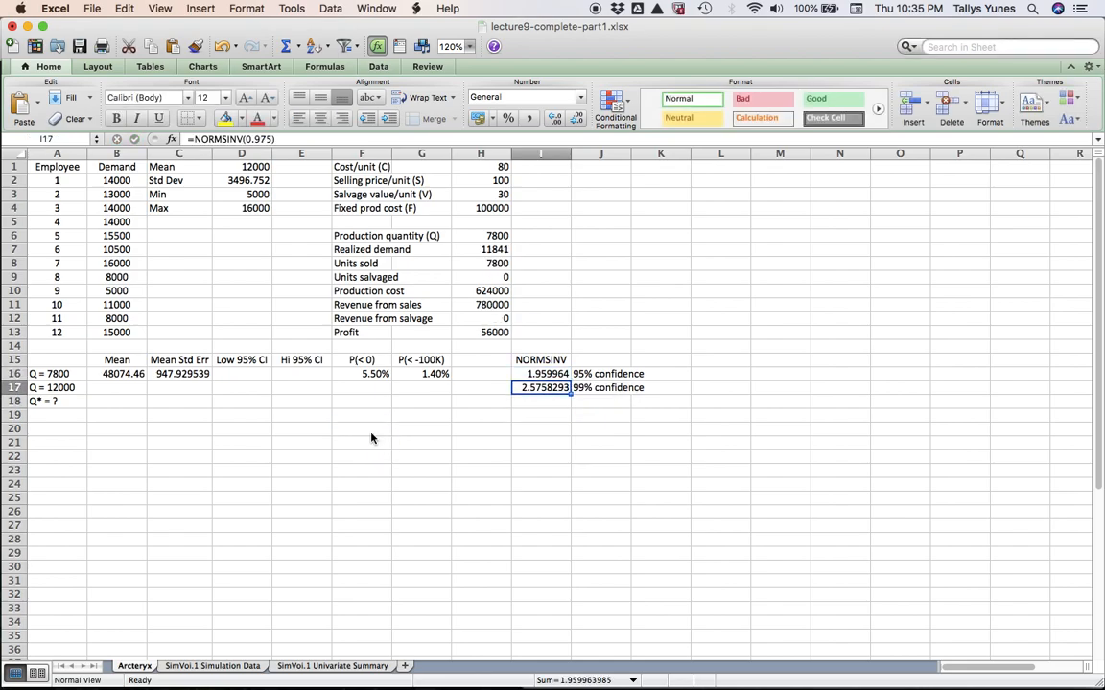
key("Up")
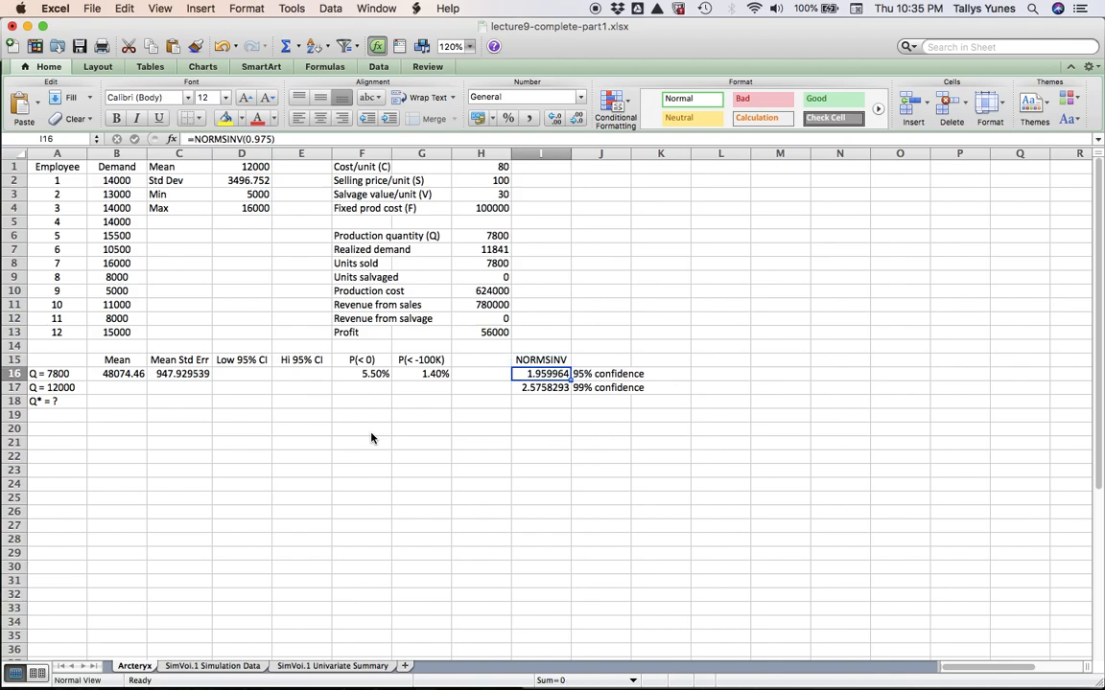
key("Left")
key("Left")
key("Left")
key("Left")
key("Left")
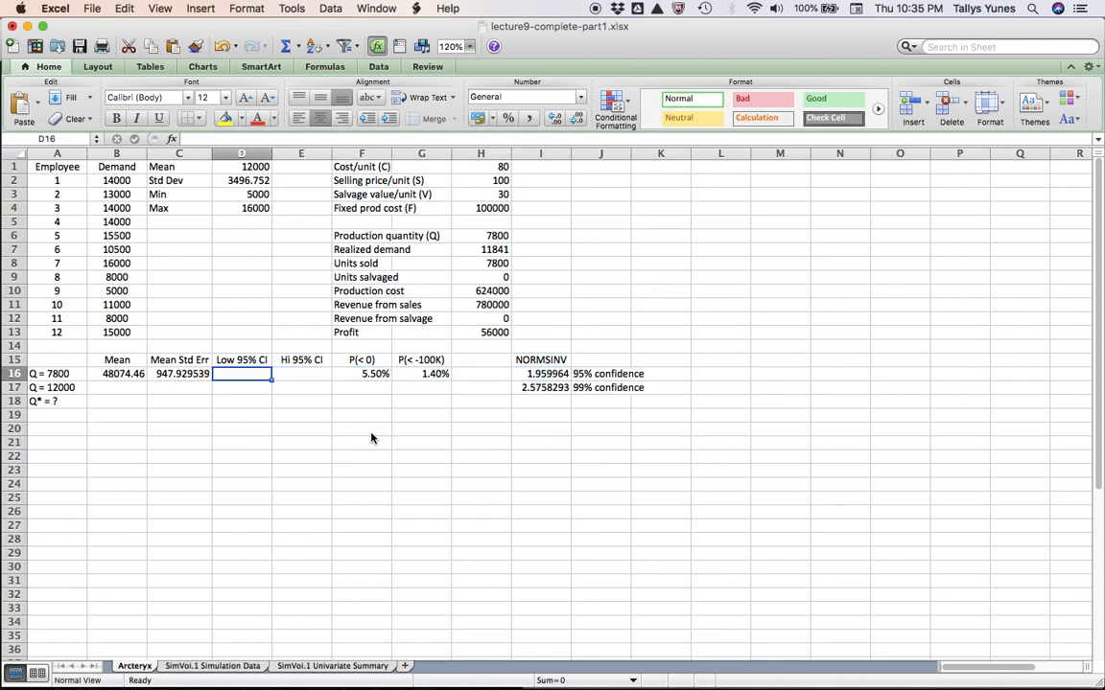
type("=")
left_click(139, 375)
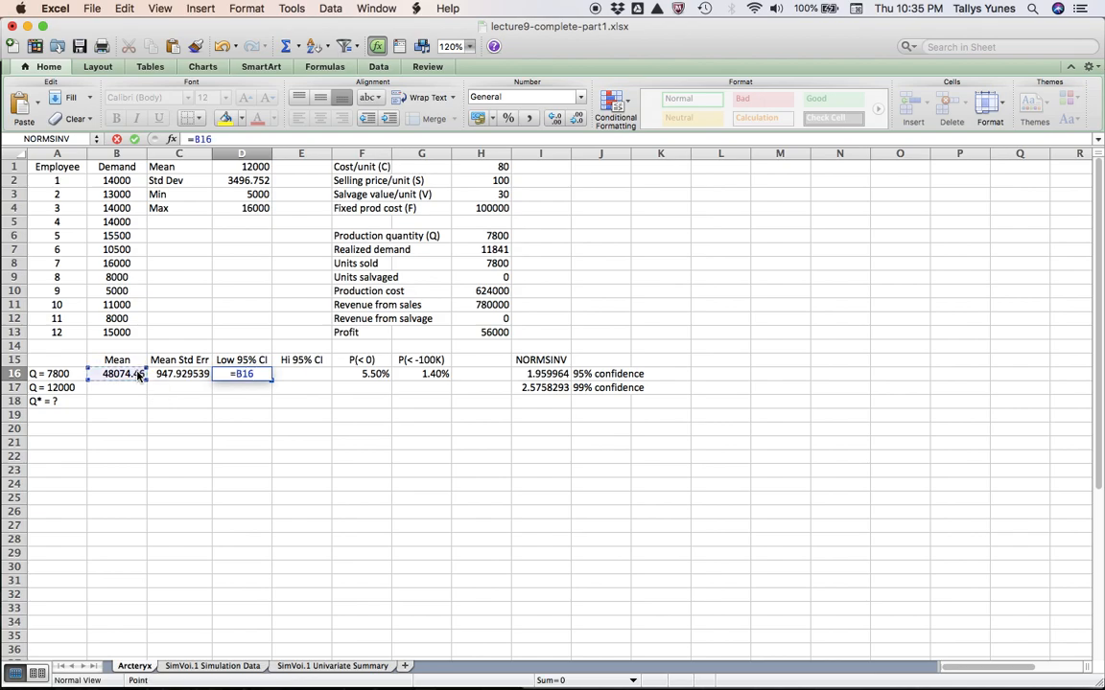
type("-")
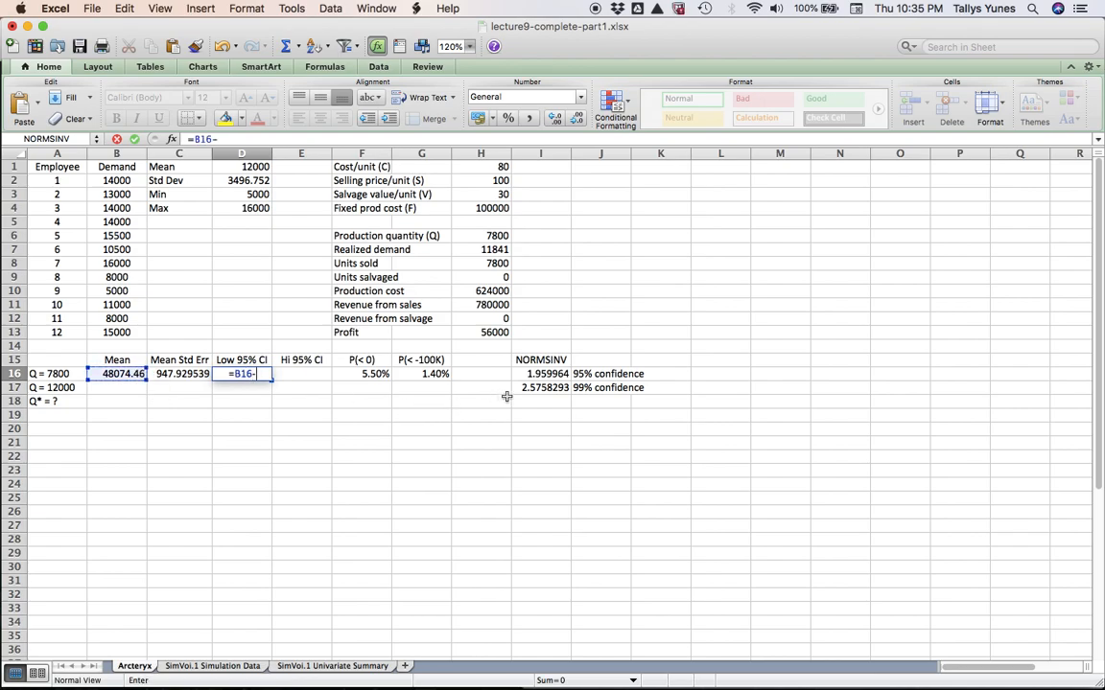
left_click(538, 374)
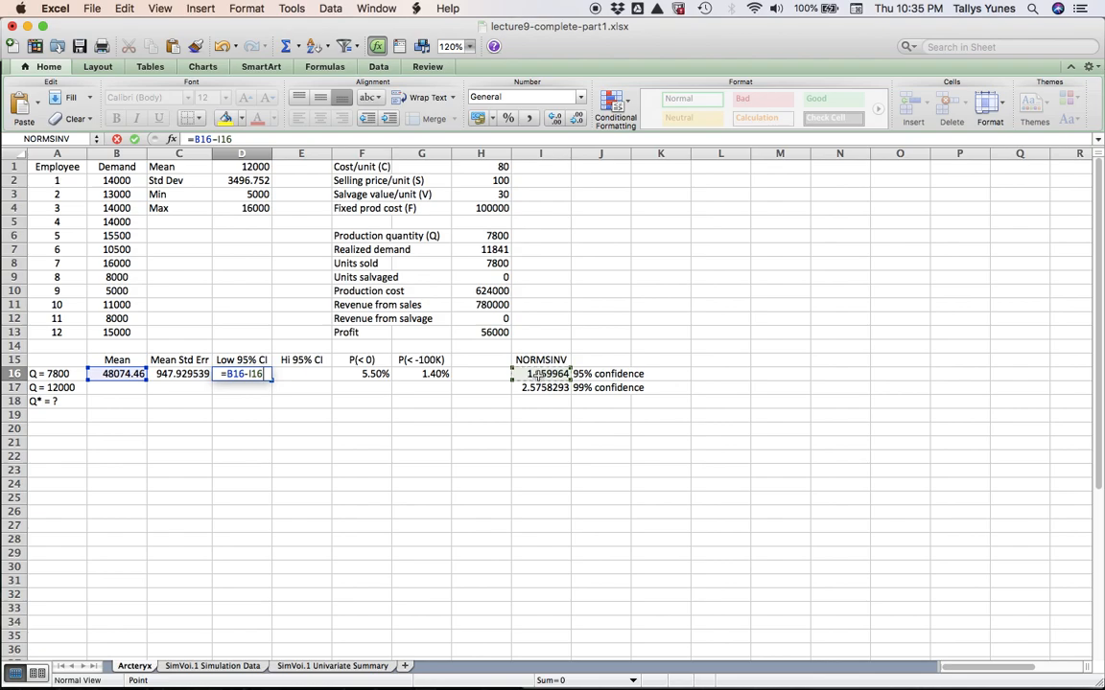
key("super+t")
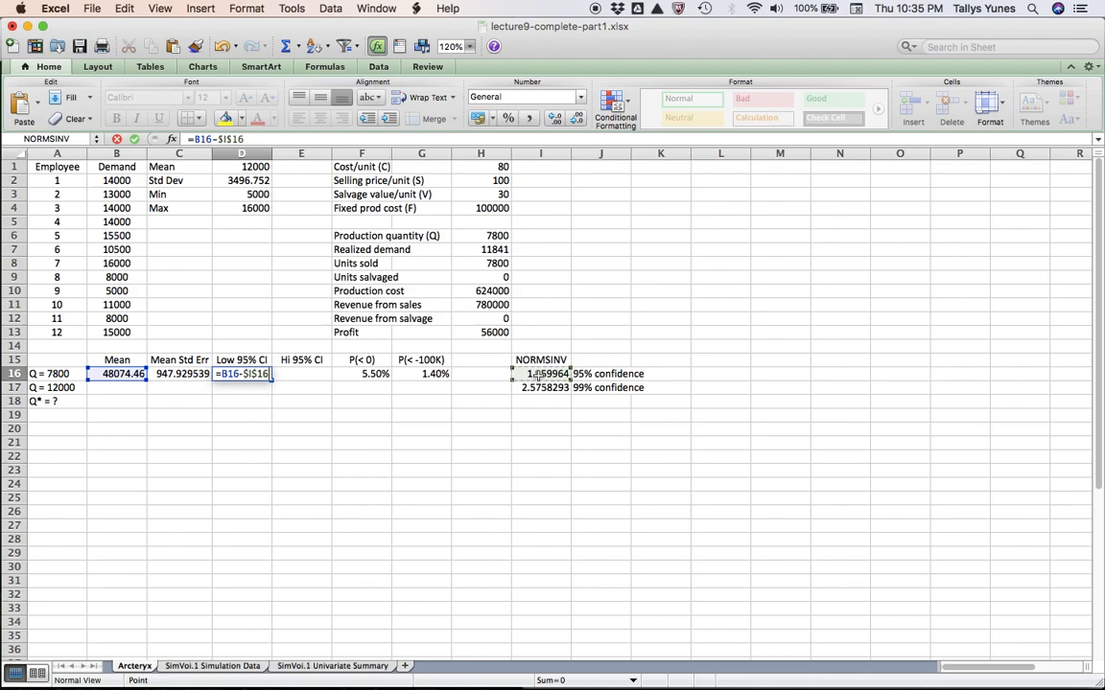
type("*")
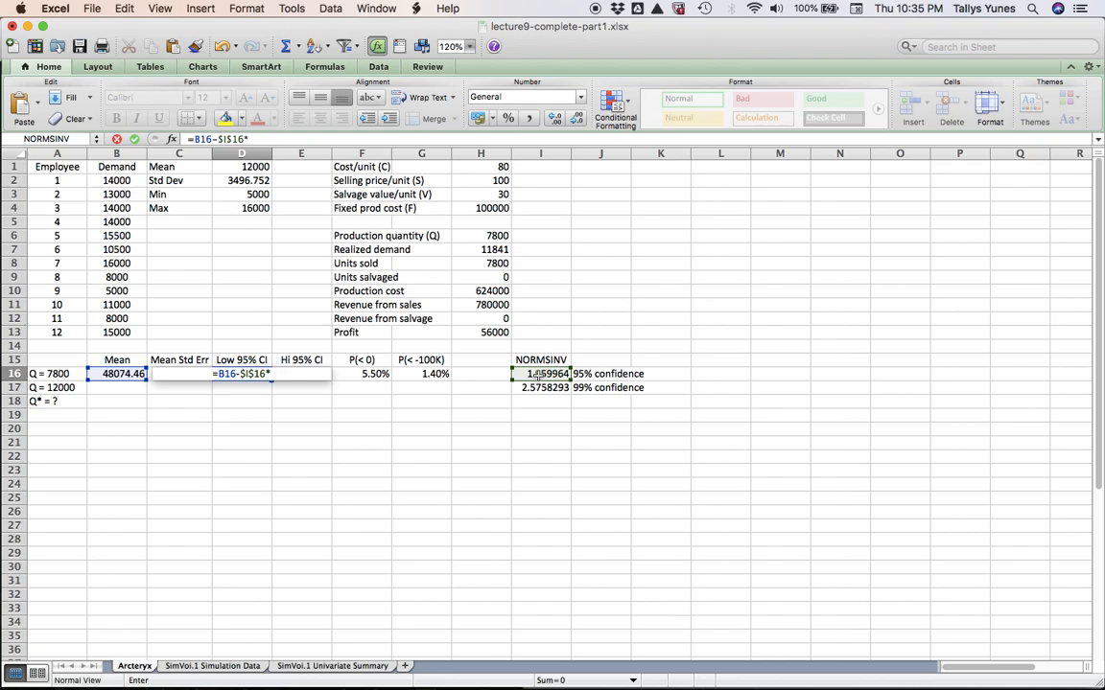
type("c16")
key("Return")
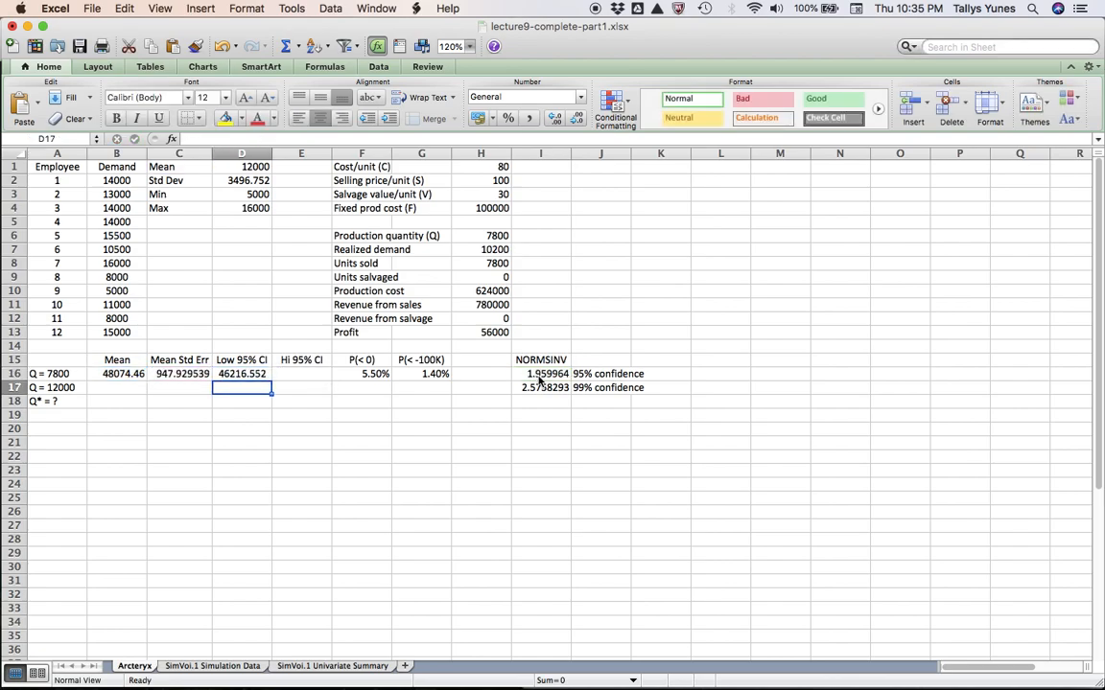
Calculate the upper 95% confidence limit for Q = 7800 in E16 with =B16+$I$16*C16
key("Up")
key("Right")
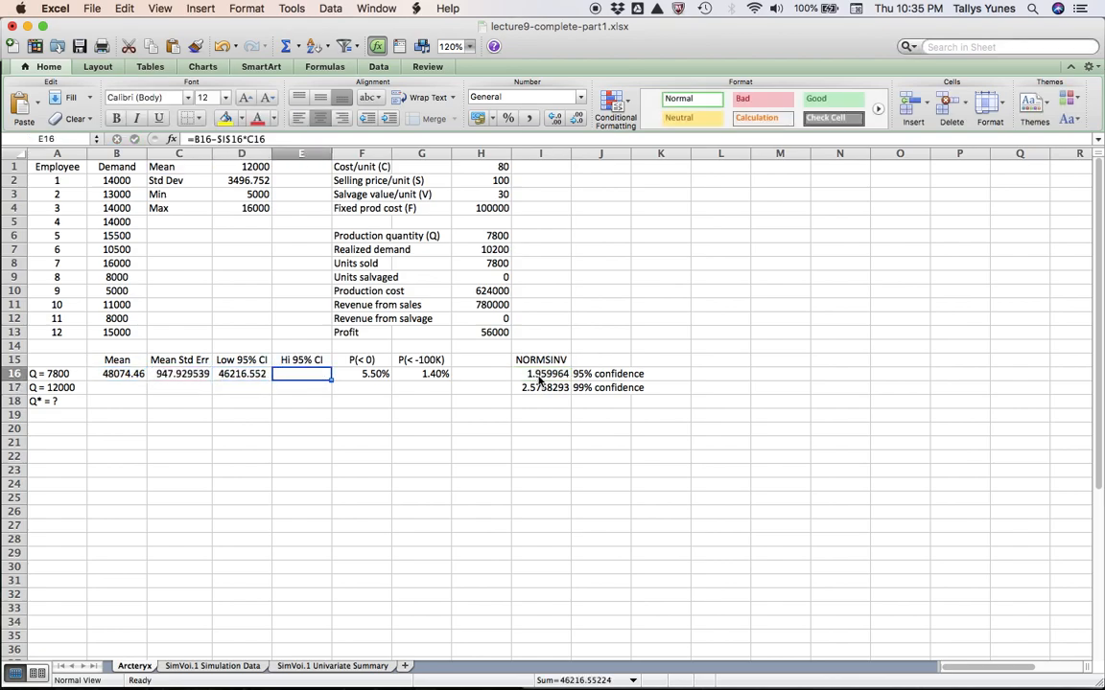
type("=")
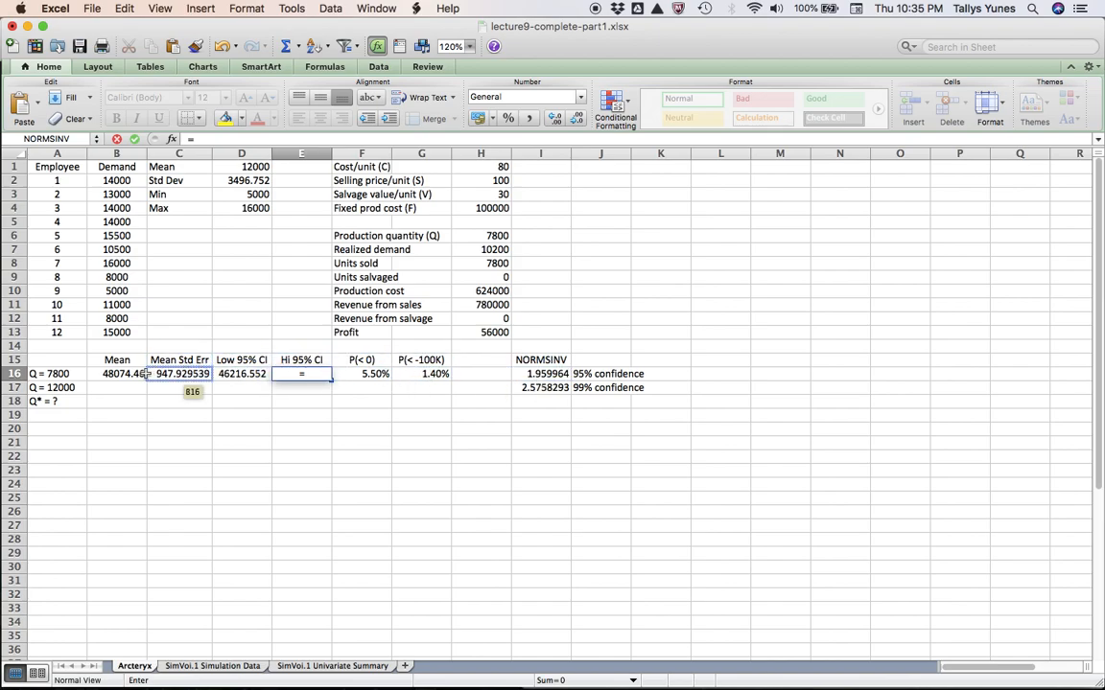
left_click(132, 377)
type("+")
left_click(534, 374)
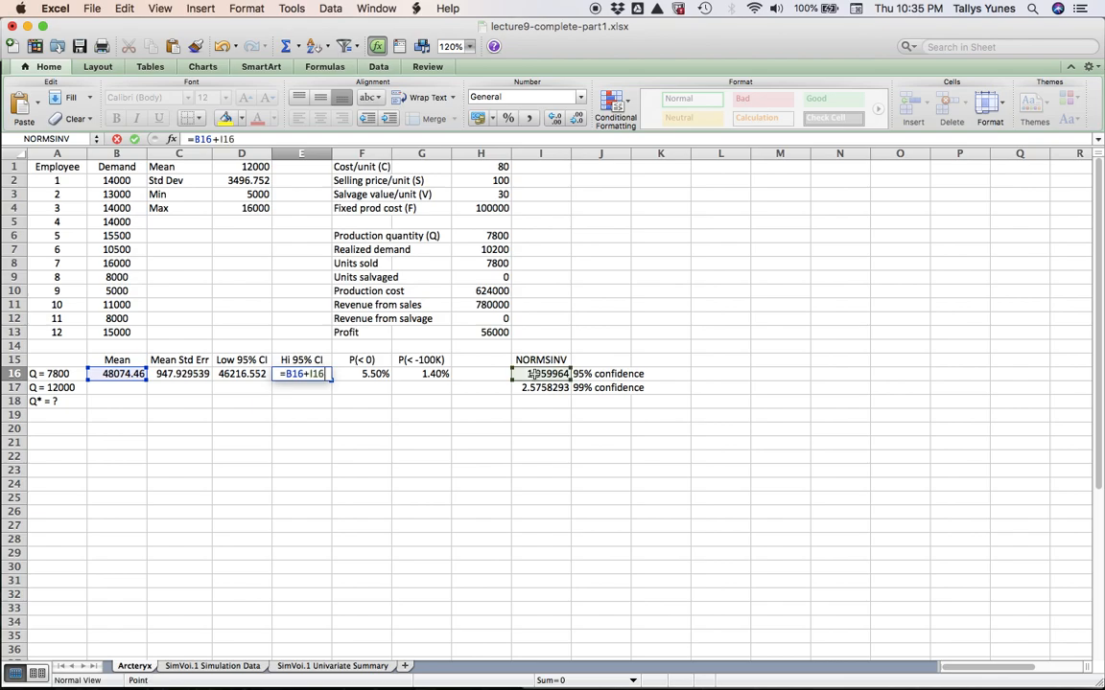
key("F4")
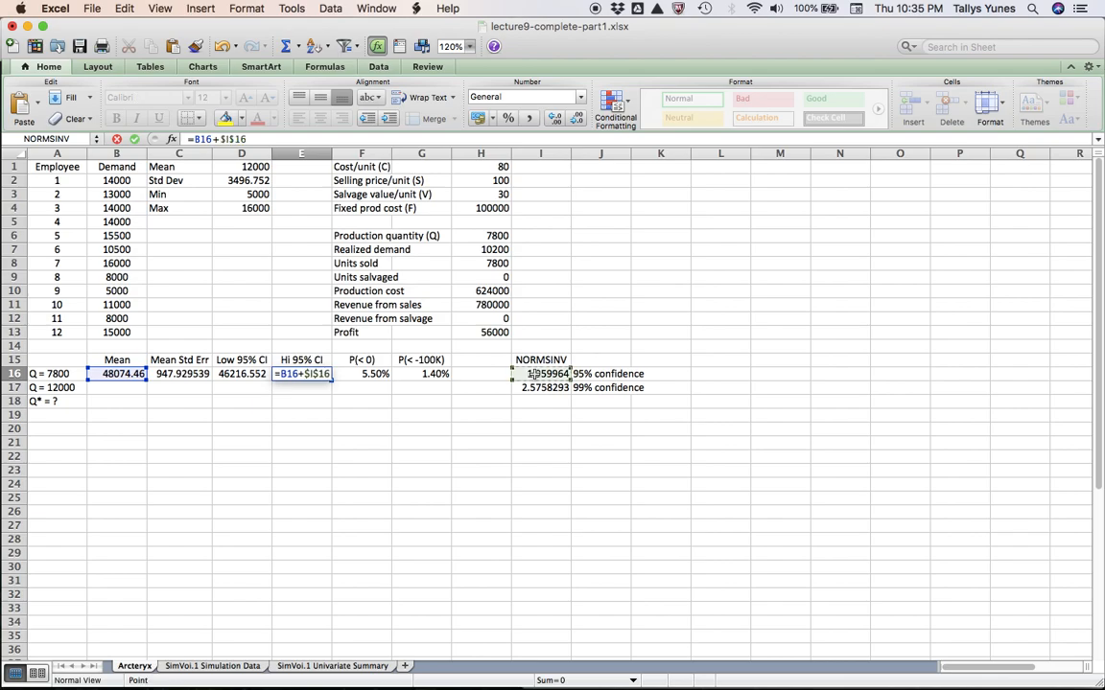
type("*")
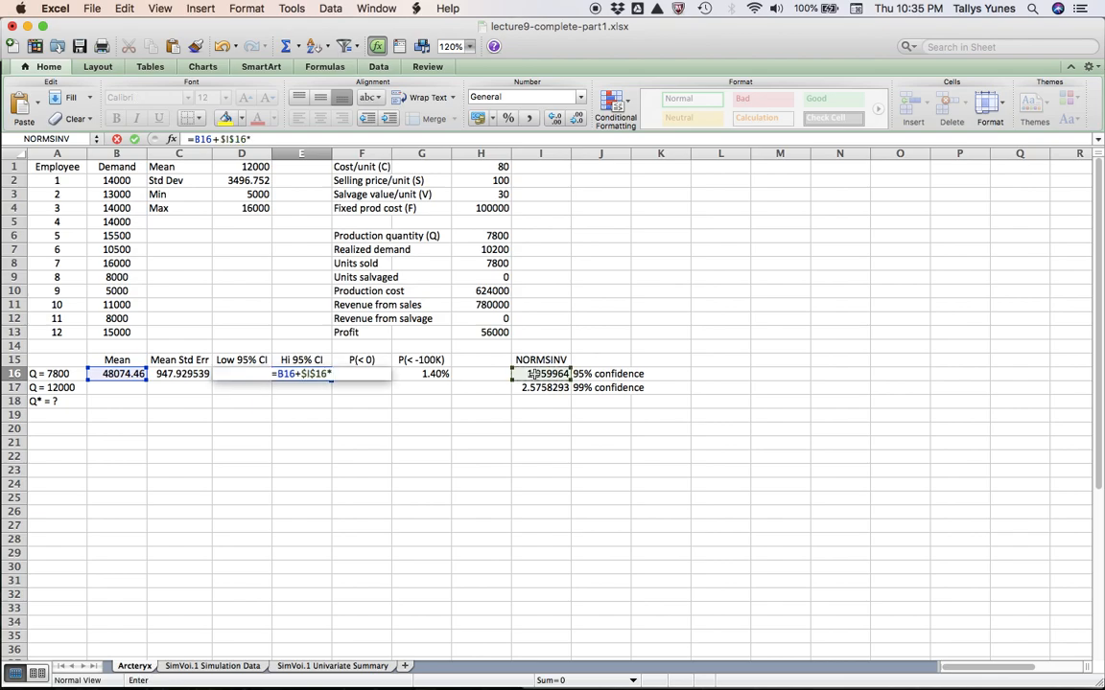
left_click(197, 374)
key("Return")
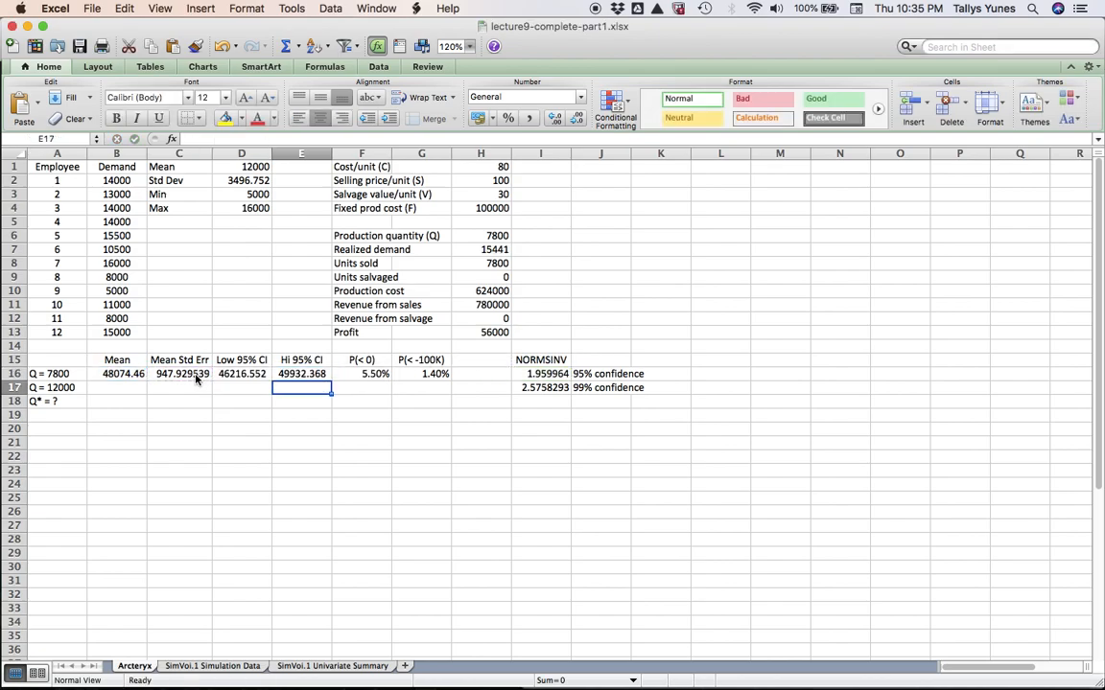
Center the two loss probabilities in F16:G16
key("Up")
key("shift+Left")
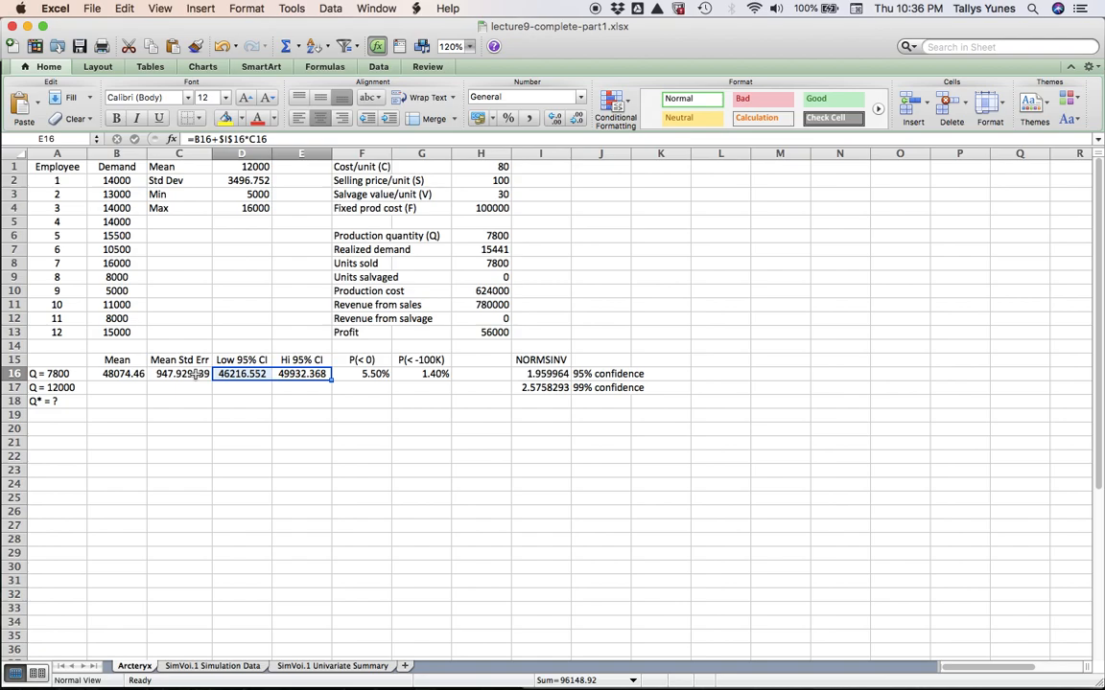
key("Right")
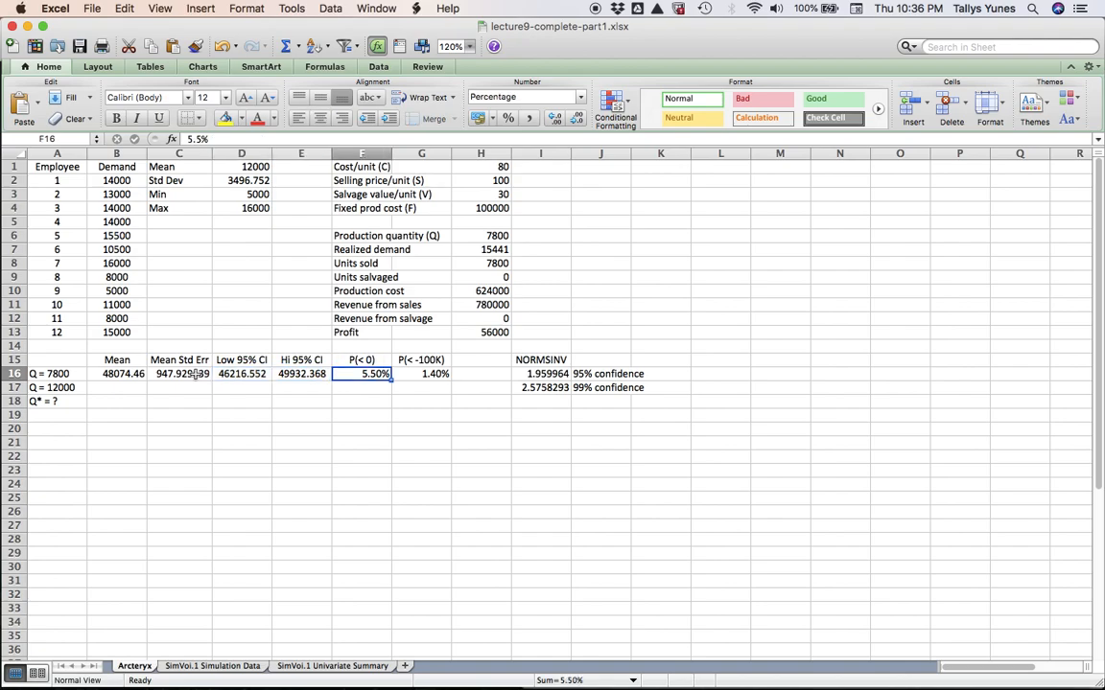
key("shift+Right")
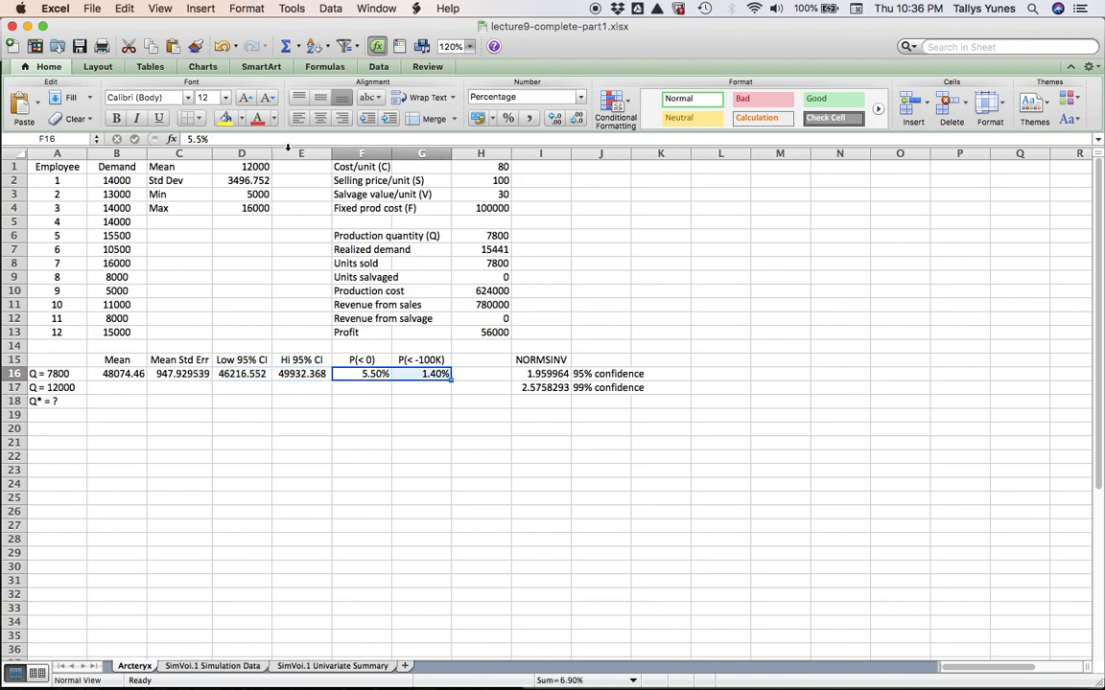
left_click(320, 118)
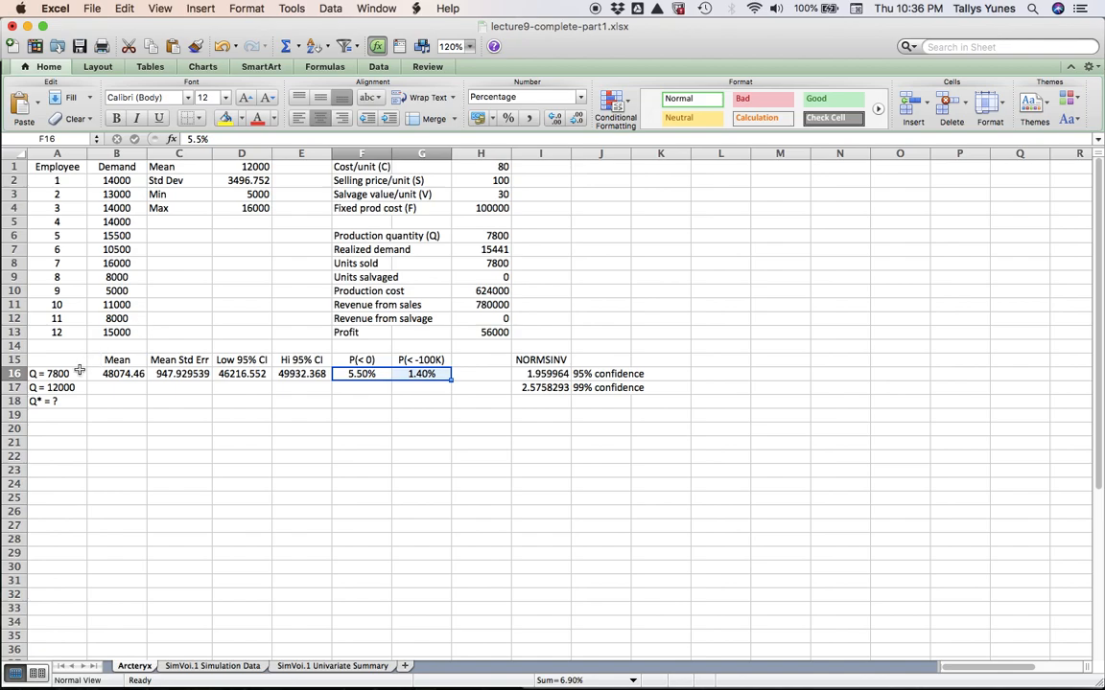
Set the production quantity in H6 to 12000 for the second scenario
key("Home")
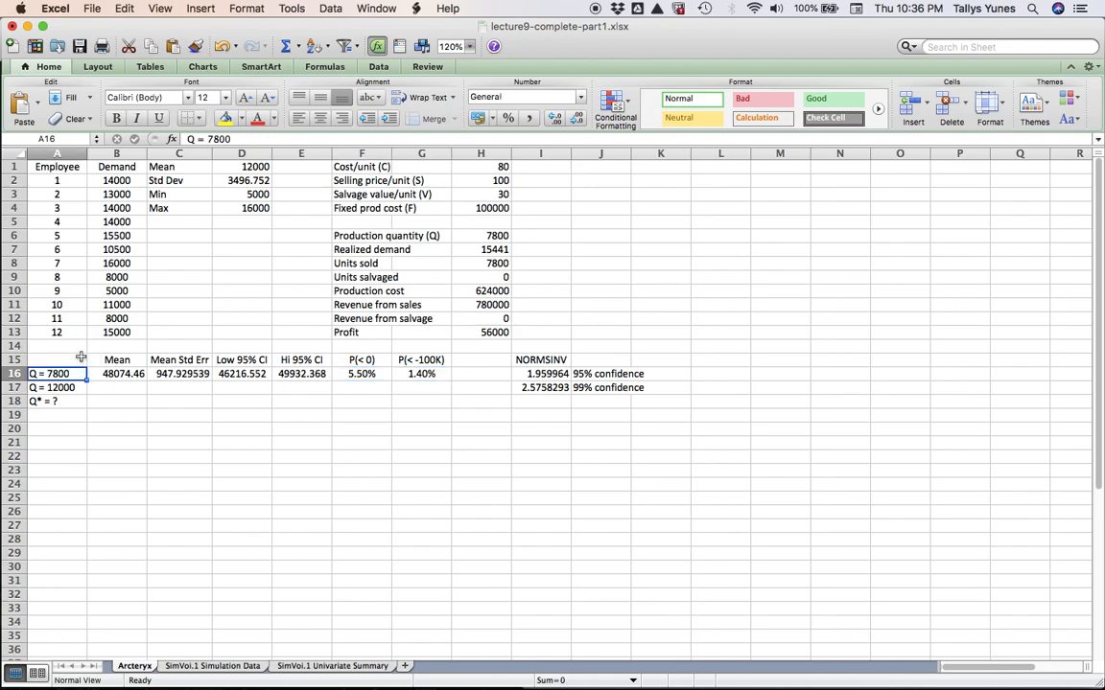
key("Down")
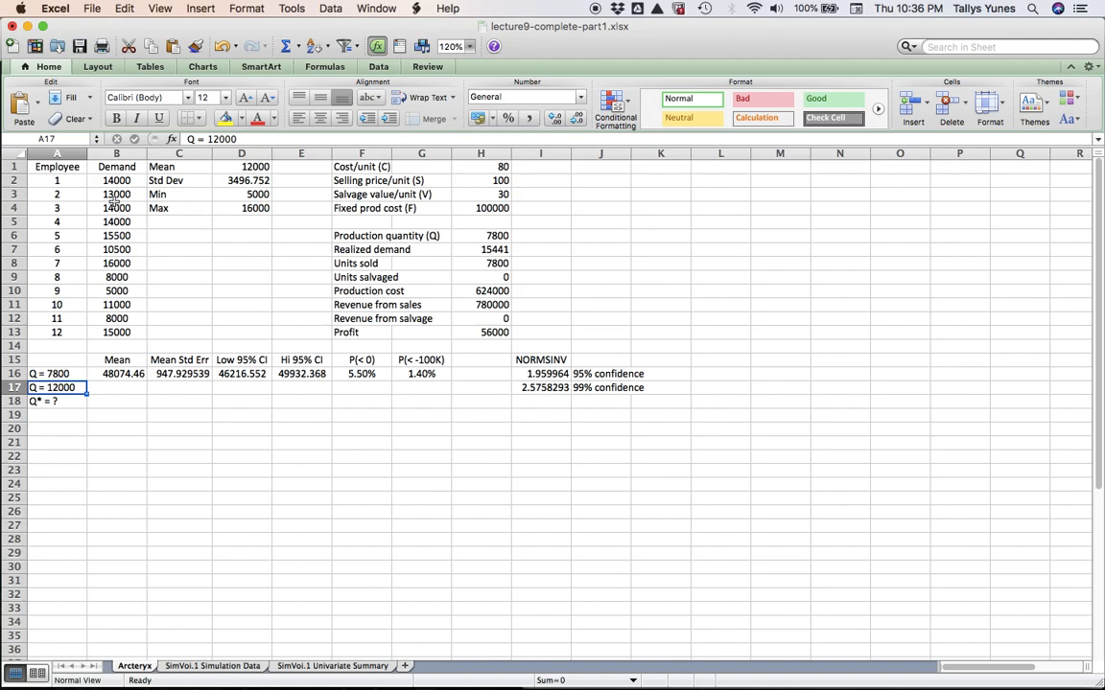
left_click(63, 155)
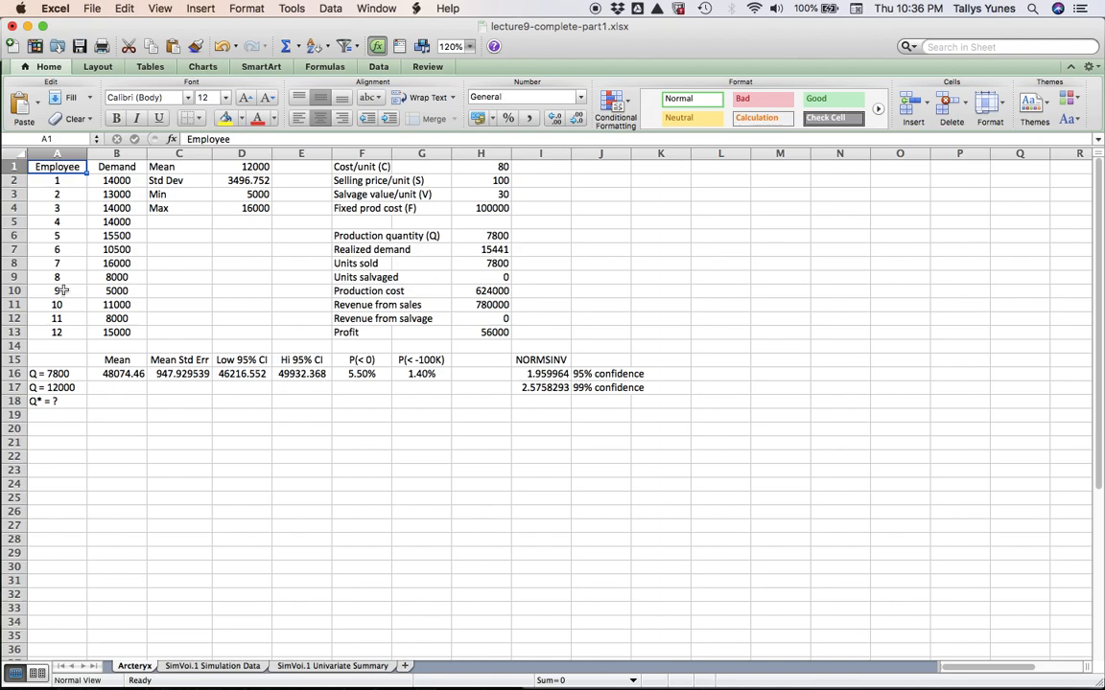
left_click(69, 387)
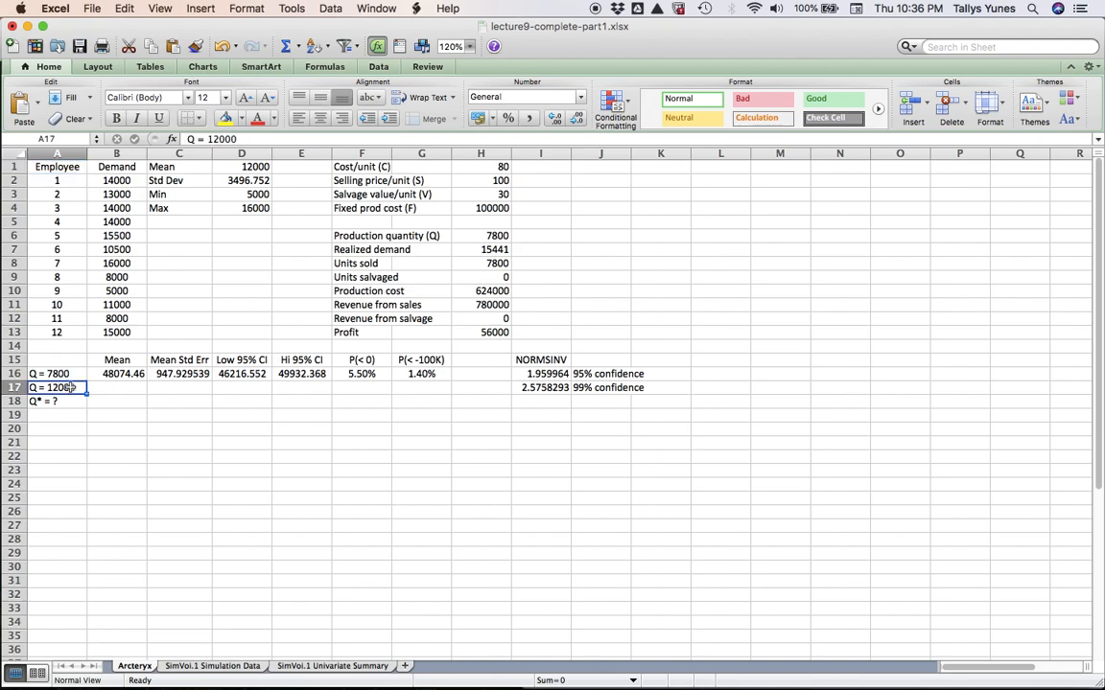
left_click(485, 236)
type("12000")
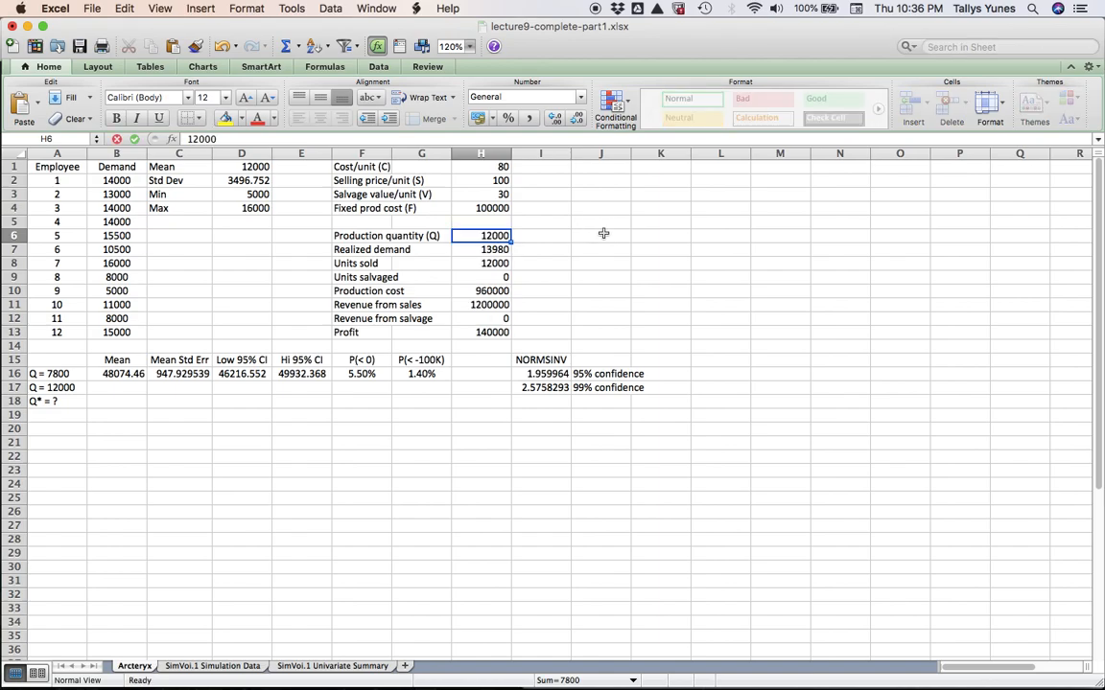
key("Return")
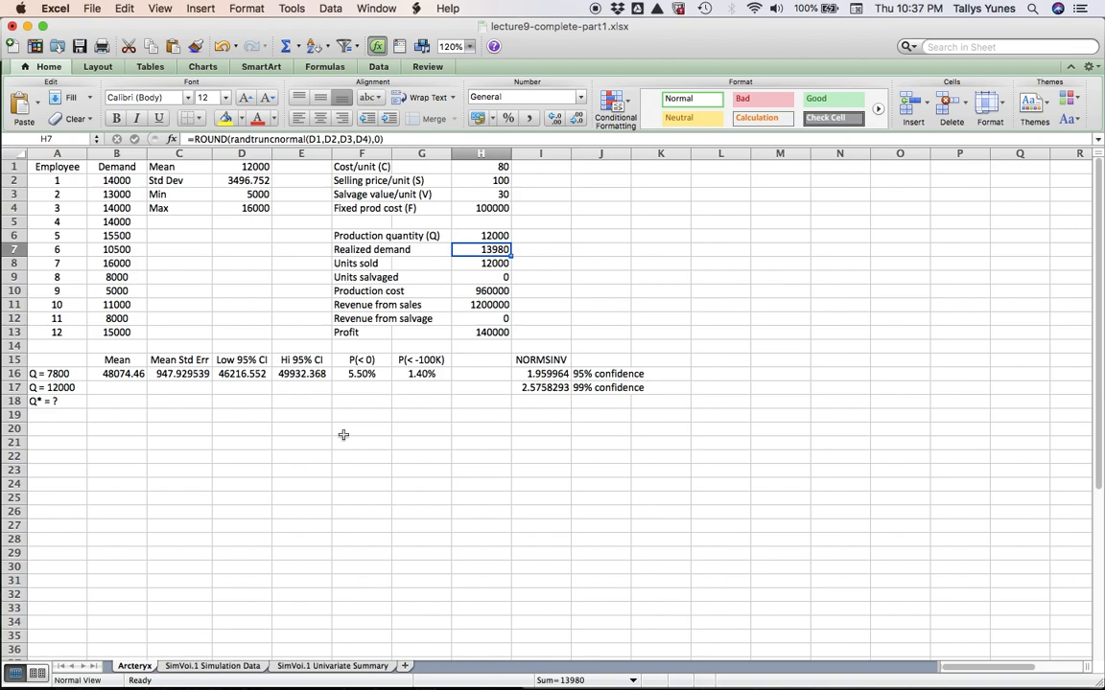
Copy the random number seed in G9 of the SimVoi.1 Simulation Data sheet
left_click(219, 667)
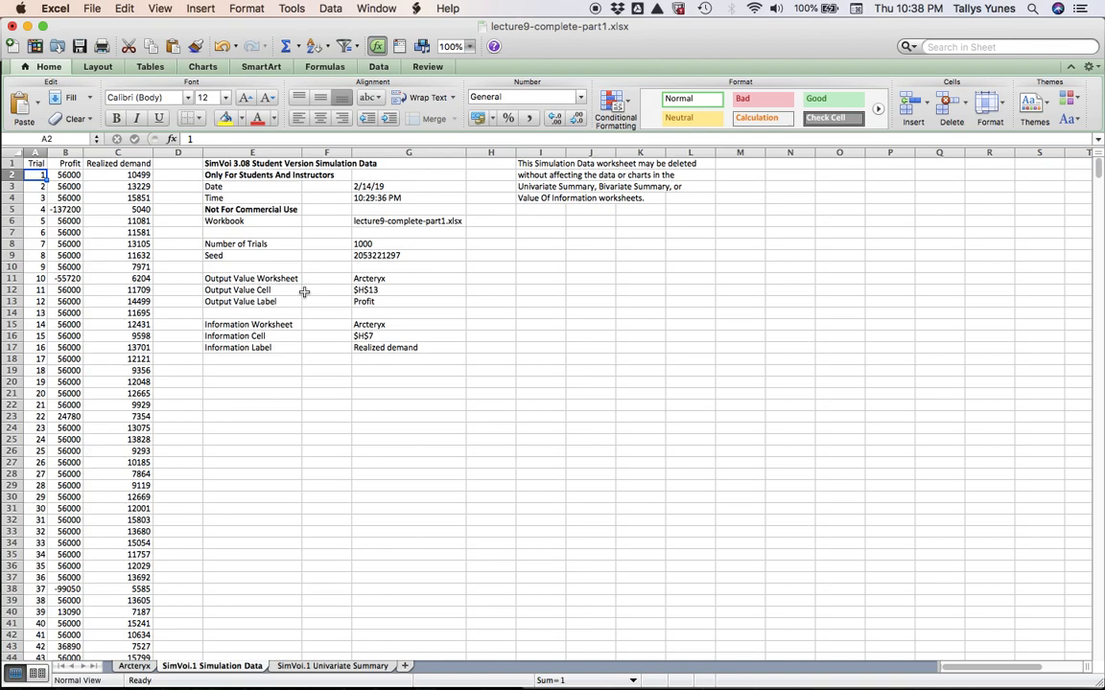
left_click(406, 255)
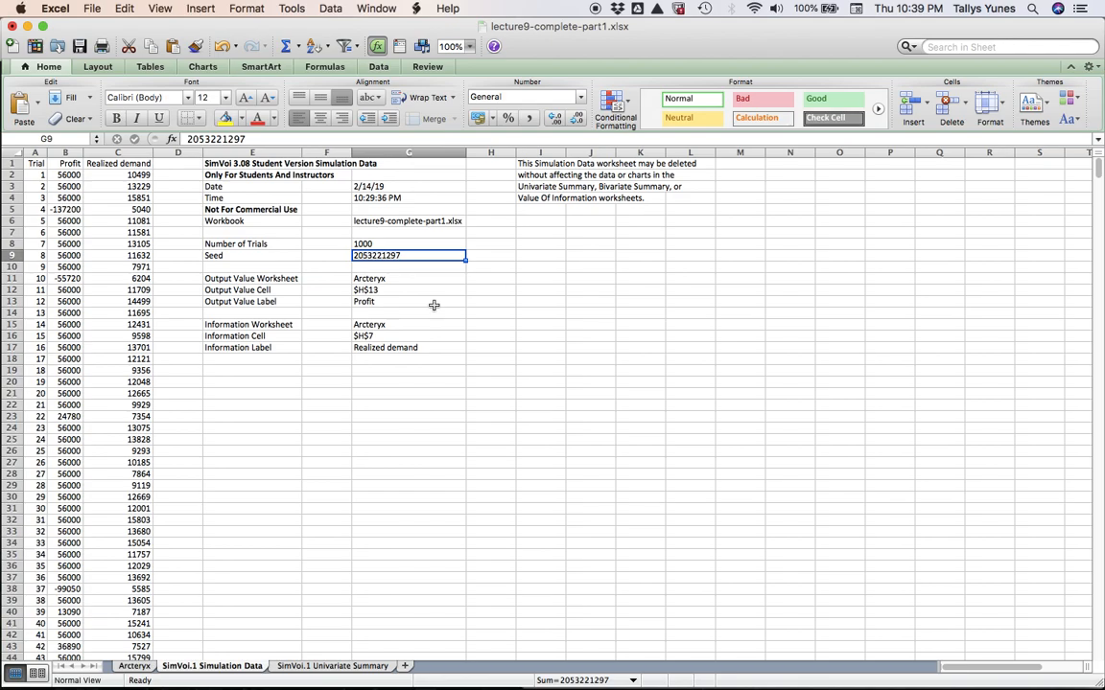
key("cmd+c")
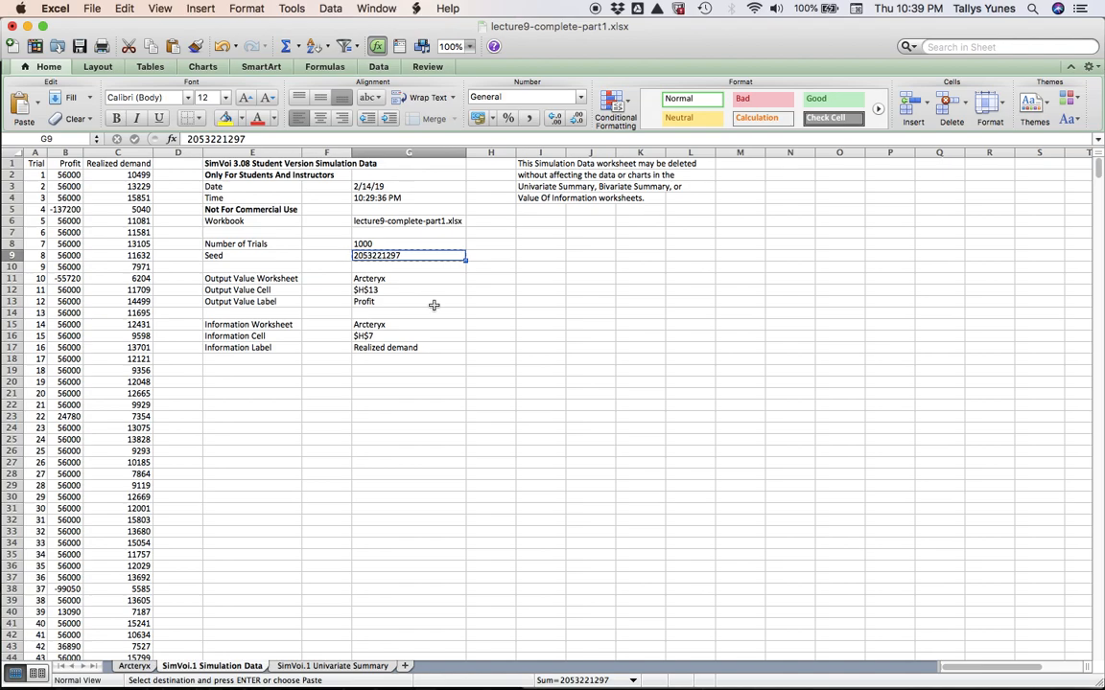
left_click(134, 666)
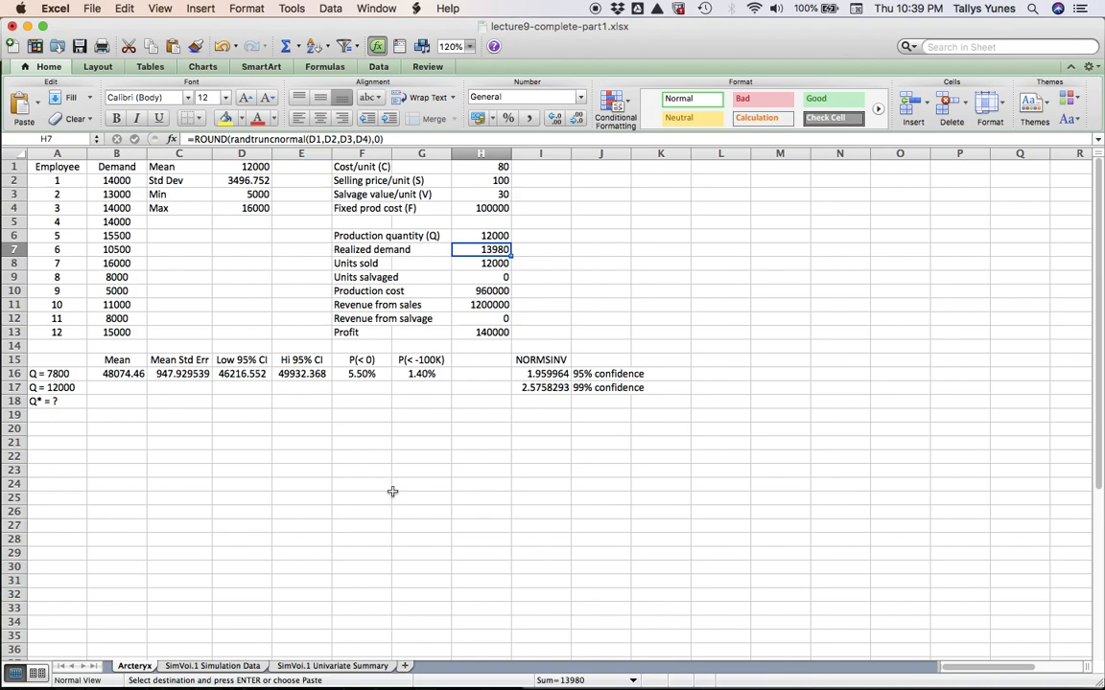
key("Return")
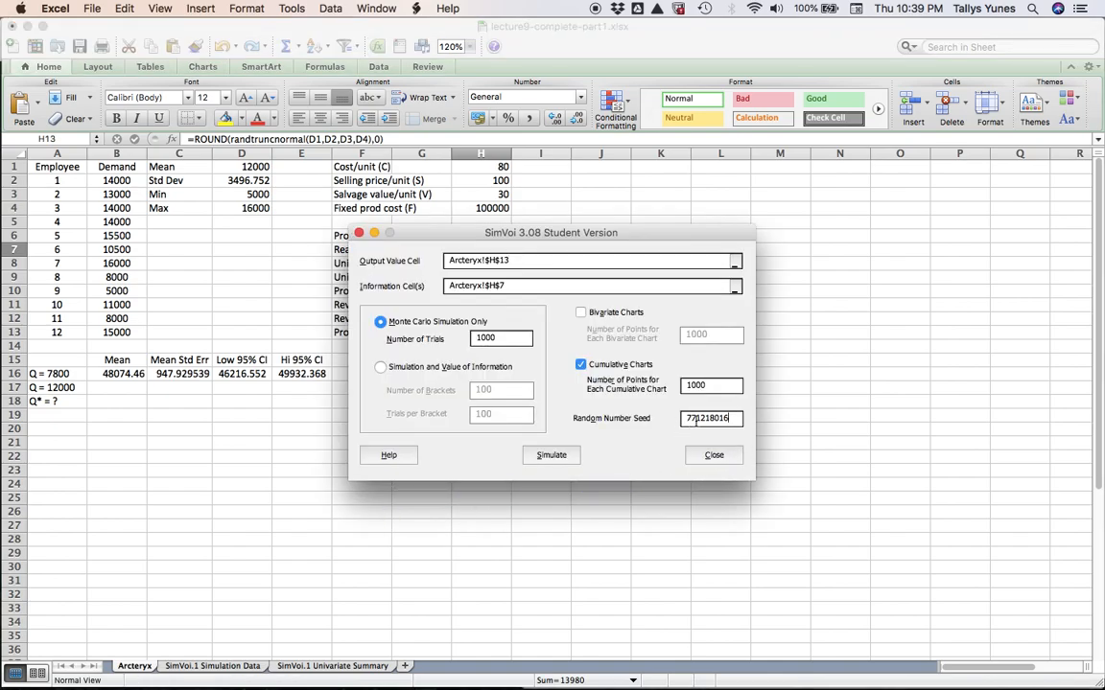
left_click_drag(730, 418, 681, 417)
key("super+v")
left_click(553, 456)
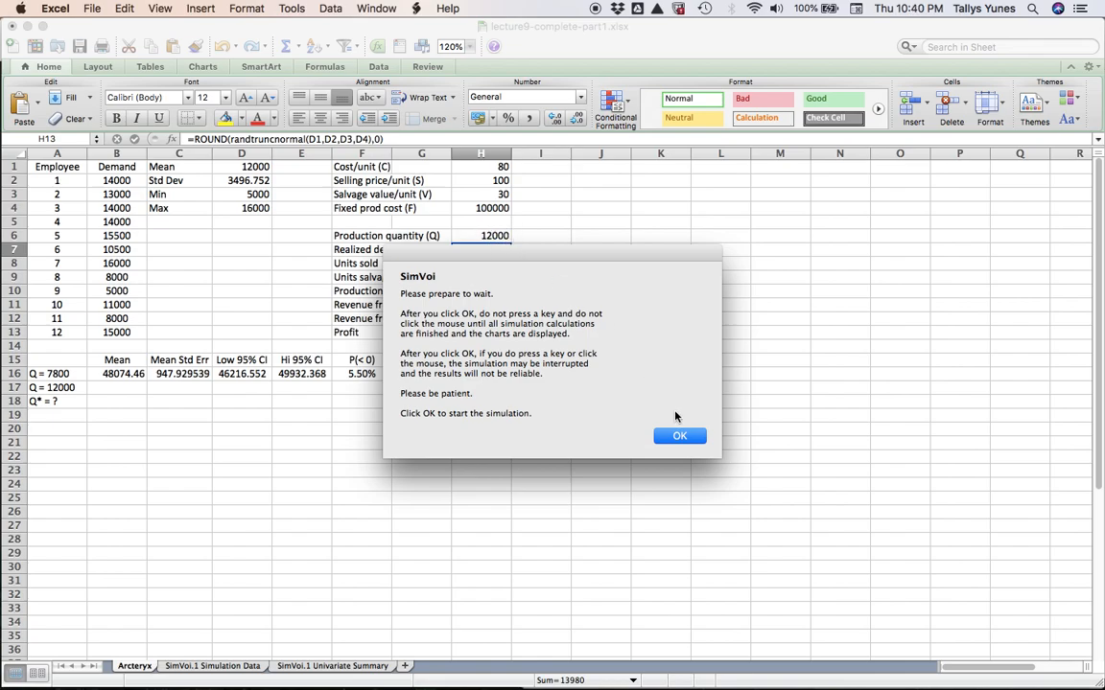
left_click(681, 436)
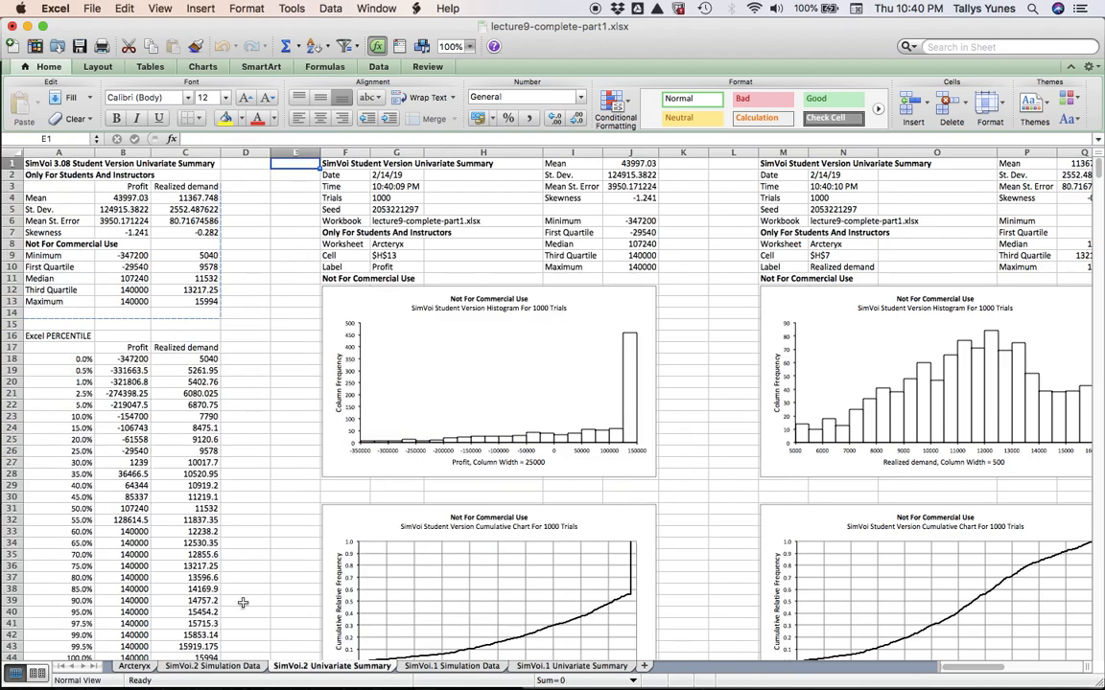
Compare the realized demand and profit trials in the SimVoi.2 and SimVoi.1 Simulation Data sheets
left_click(240, 670)
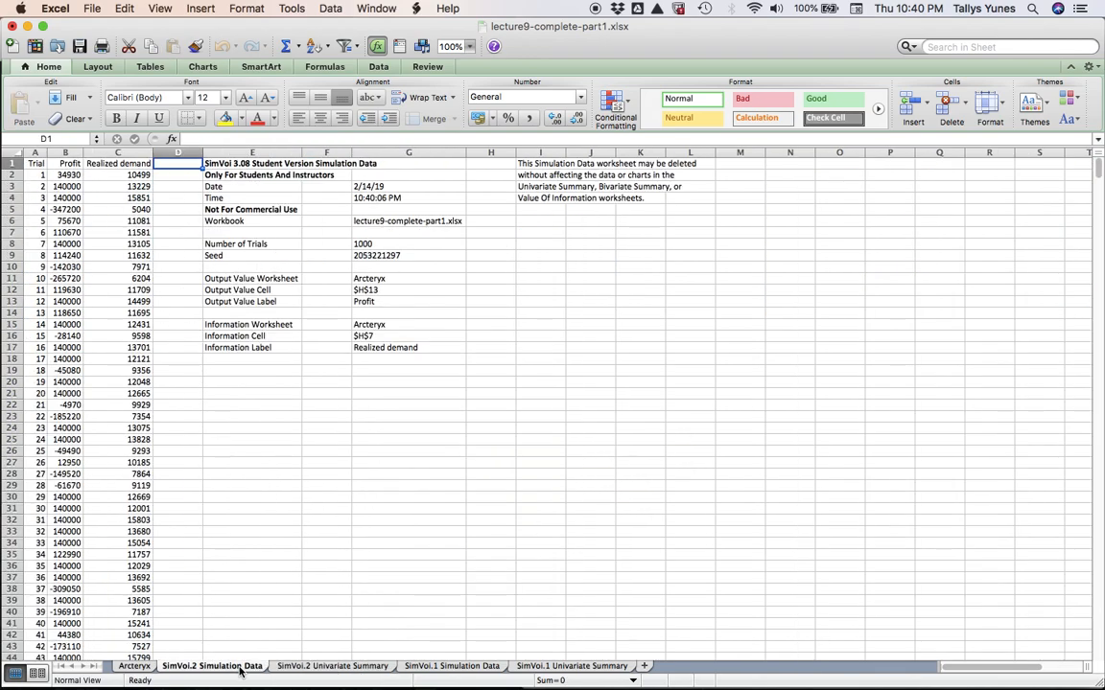
left_click(434, 667)
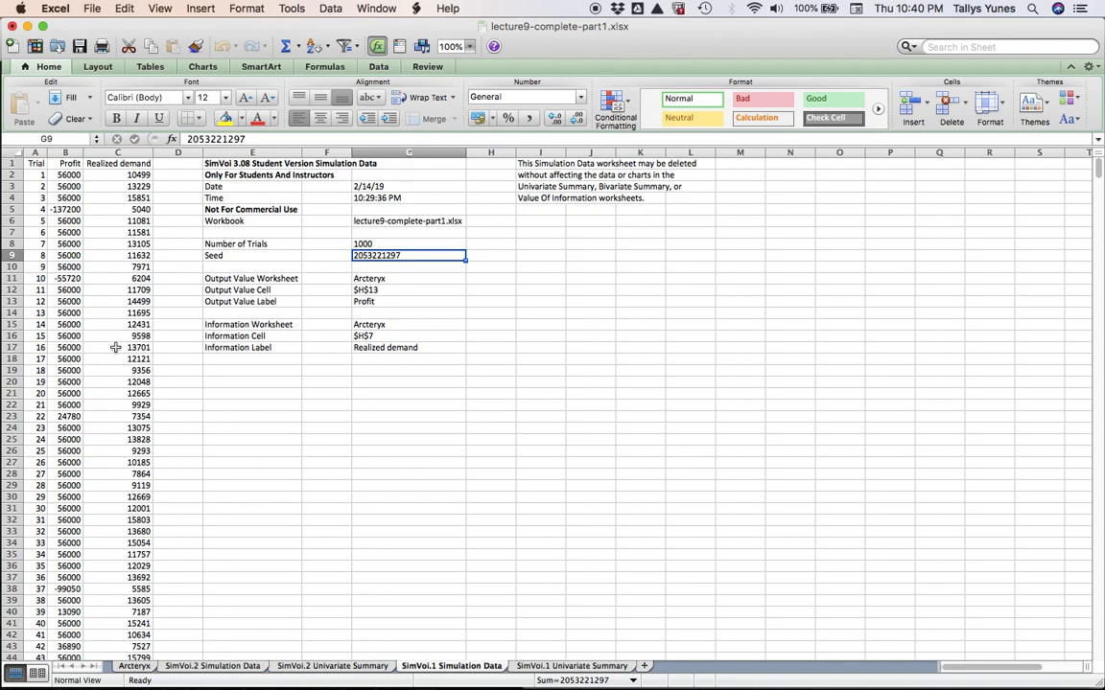
left_click(213, 665)
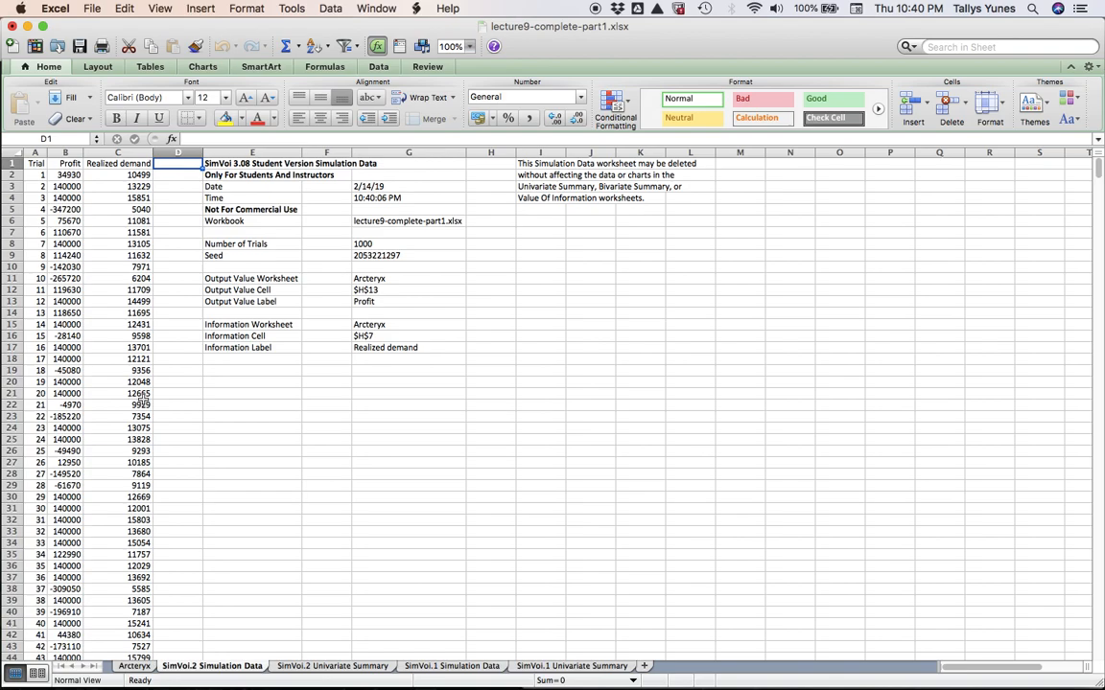
Compare the profit histograms in the SimVoi.2 and SimVoi.1 Univariate Summary sheets
left_click(134, 666)
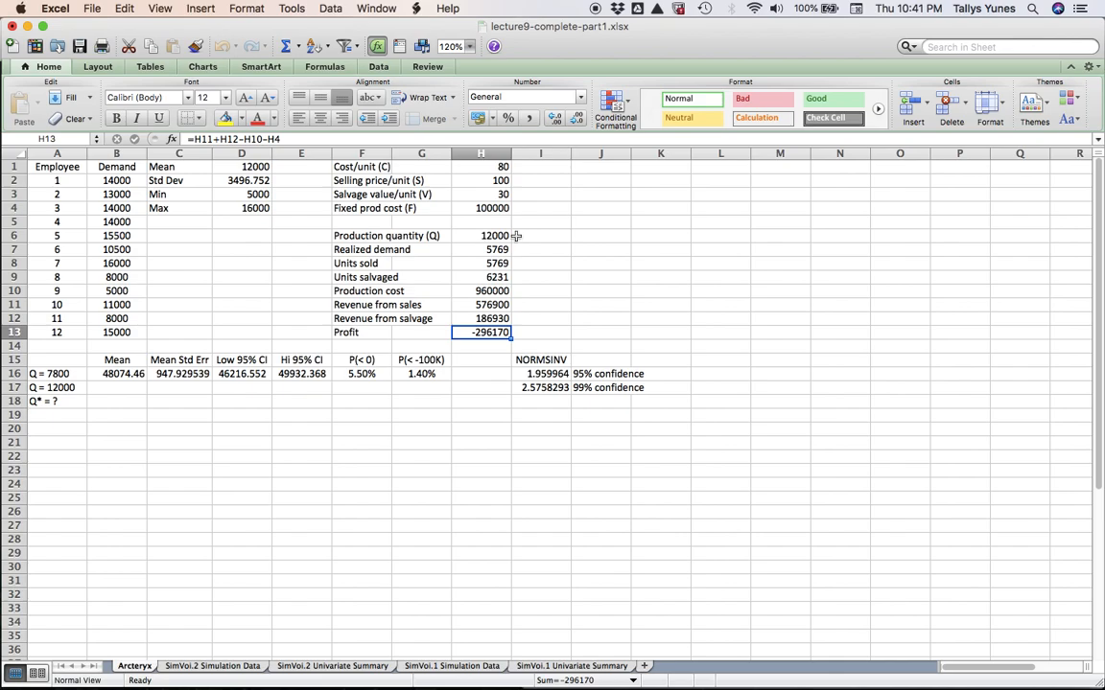
left_click(244, 666)
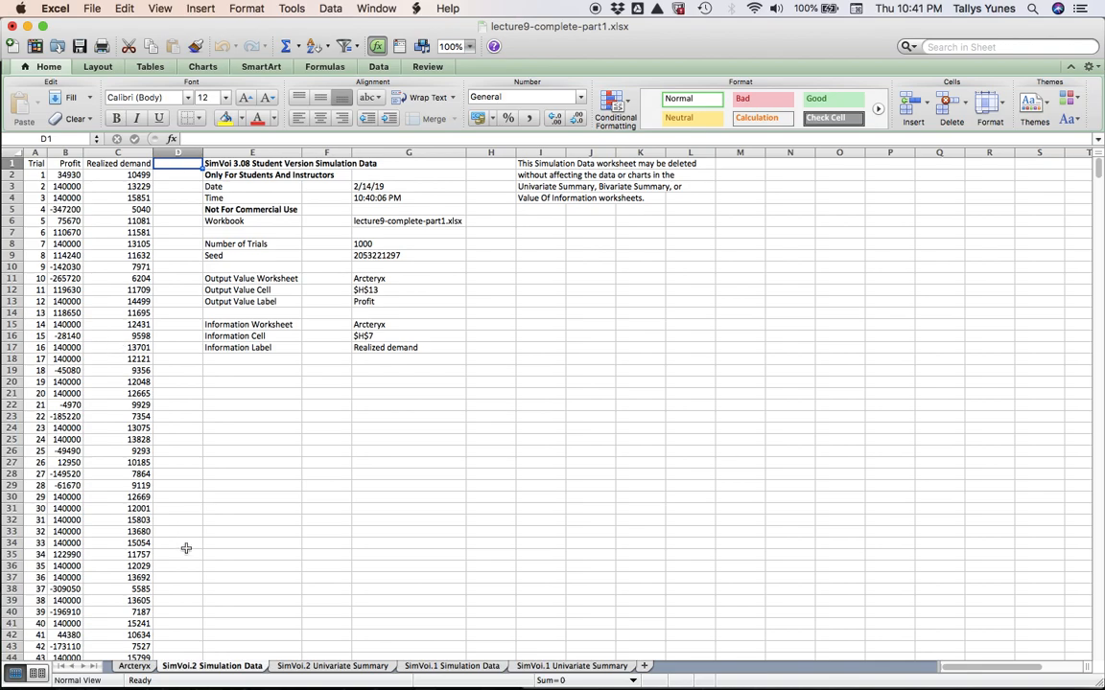
left_click(342, 667)
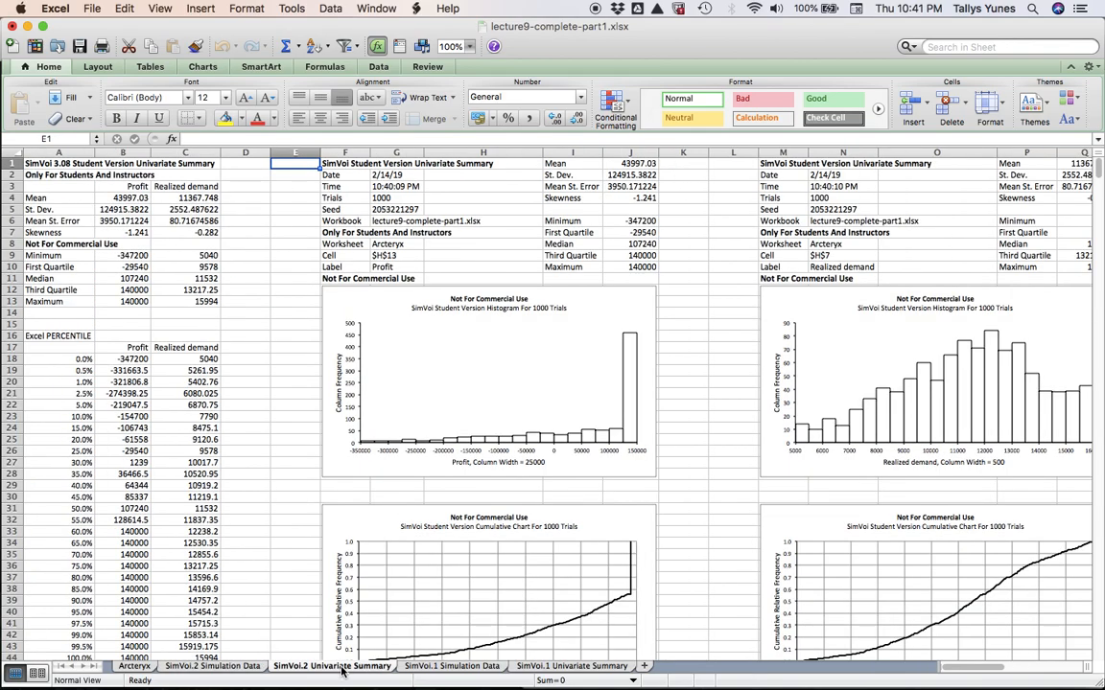
left_click(572, 667)
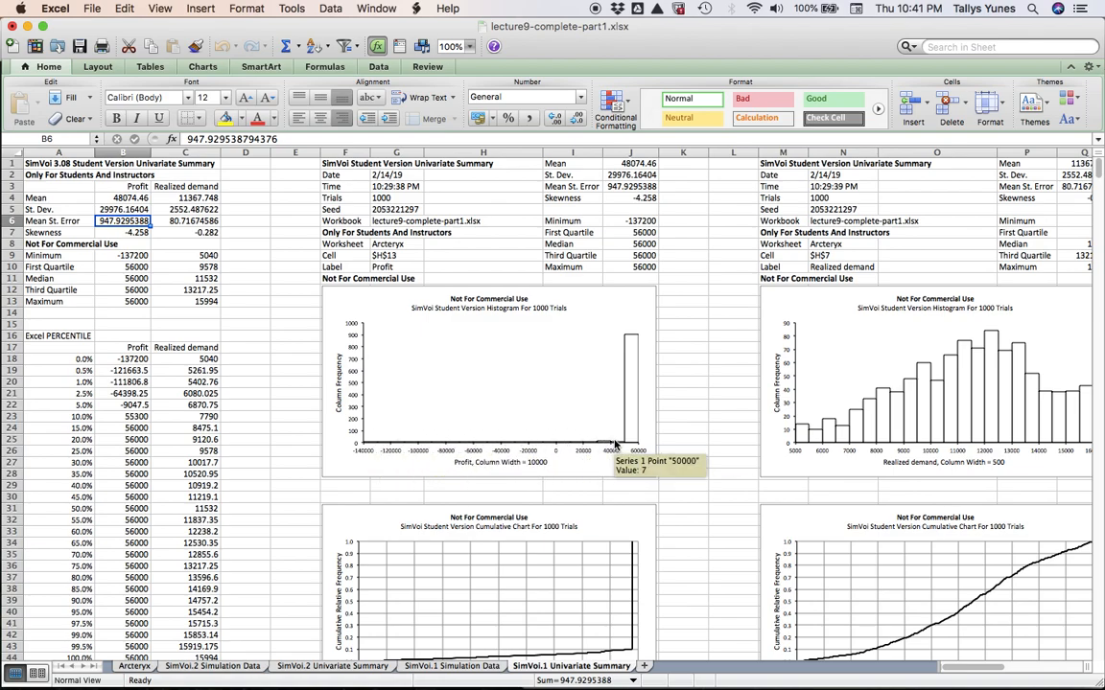
left_click(328, 666)
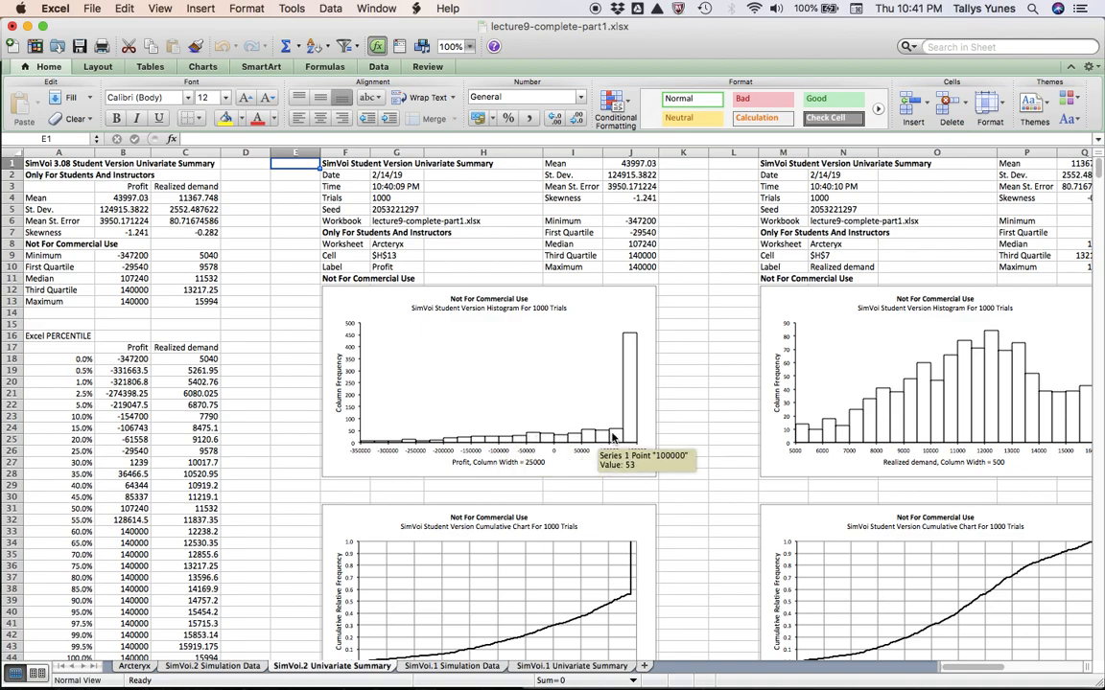
mouse_move(632, 345)
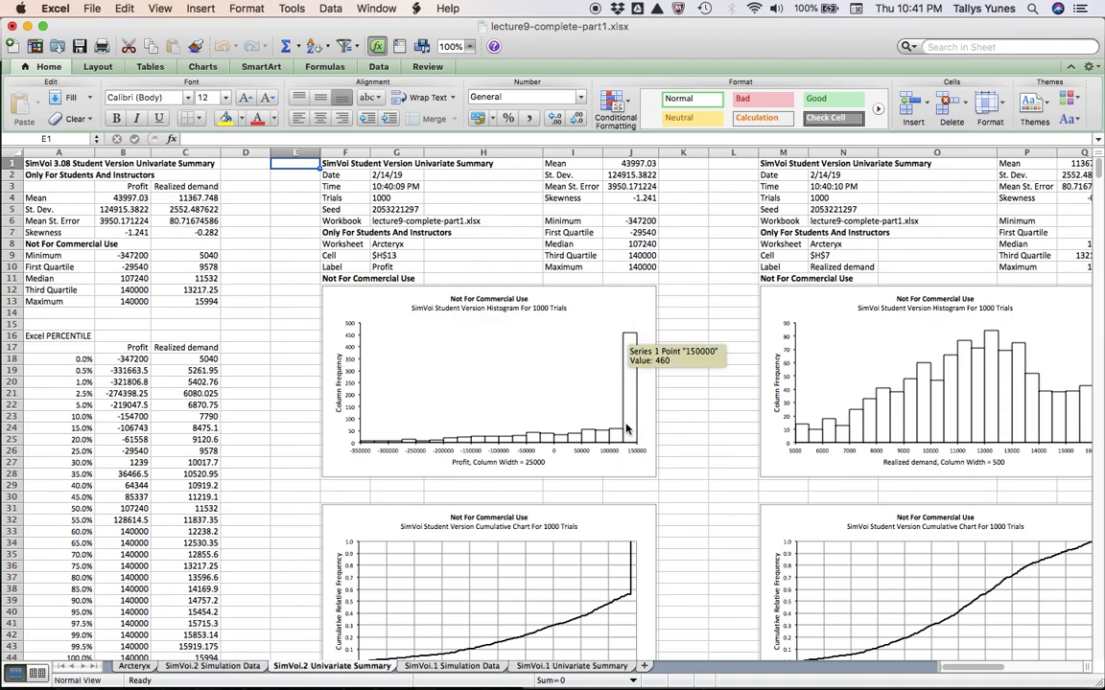
mouse_move(621, 437)
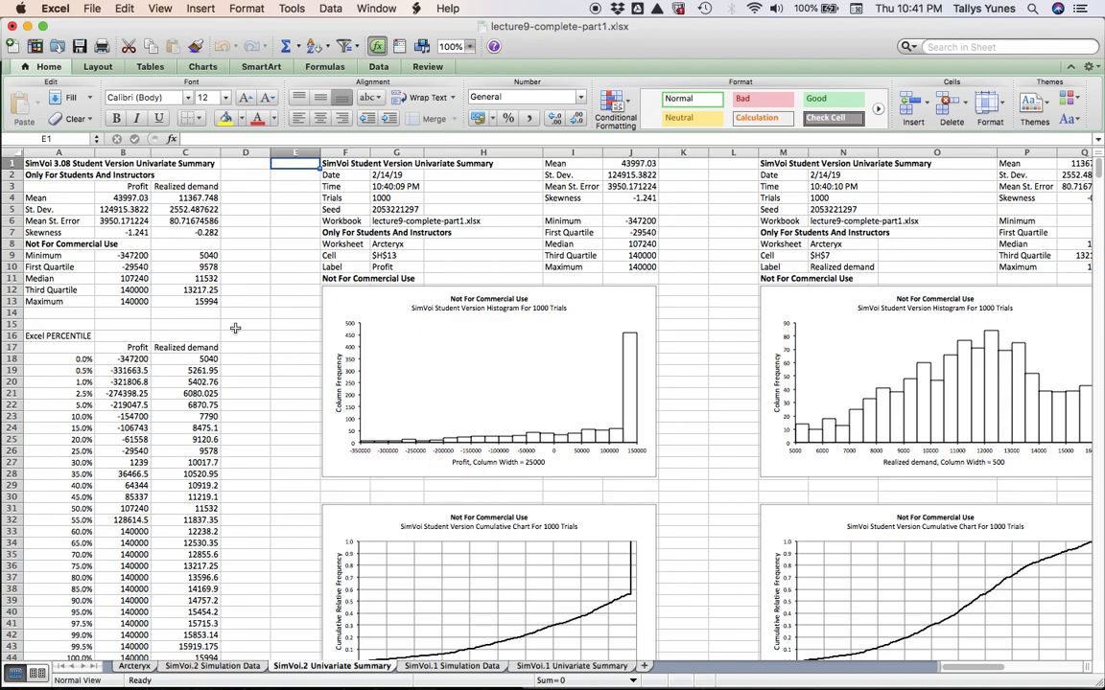
Copy the mean profit from B4 of the SimVoi.2 Univariate Summary sheet into B17 of the Arcteryx sheet for Q = 12000
left_click(112, 198)
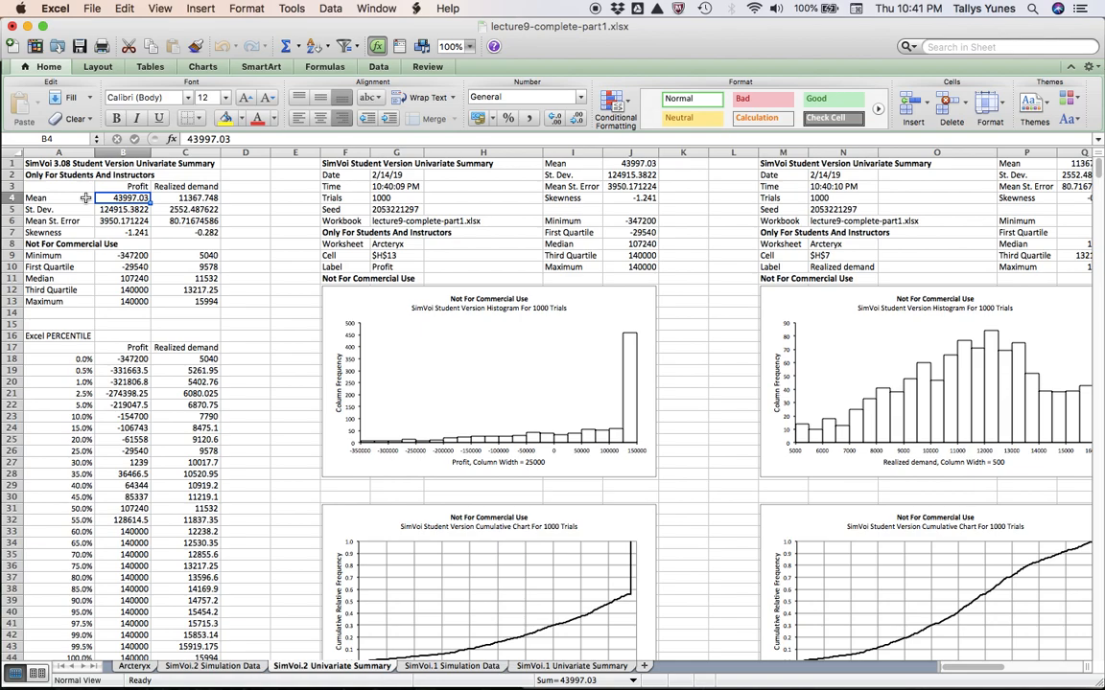
key("super+c")
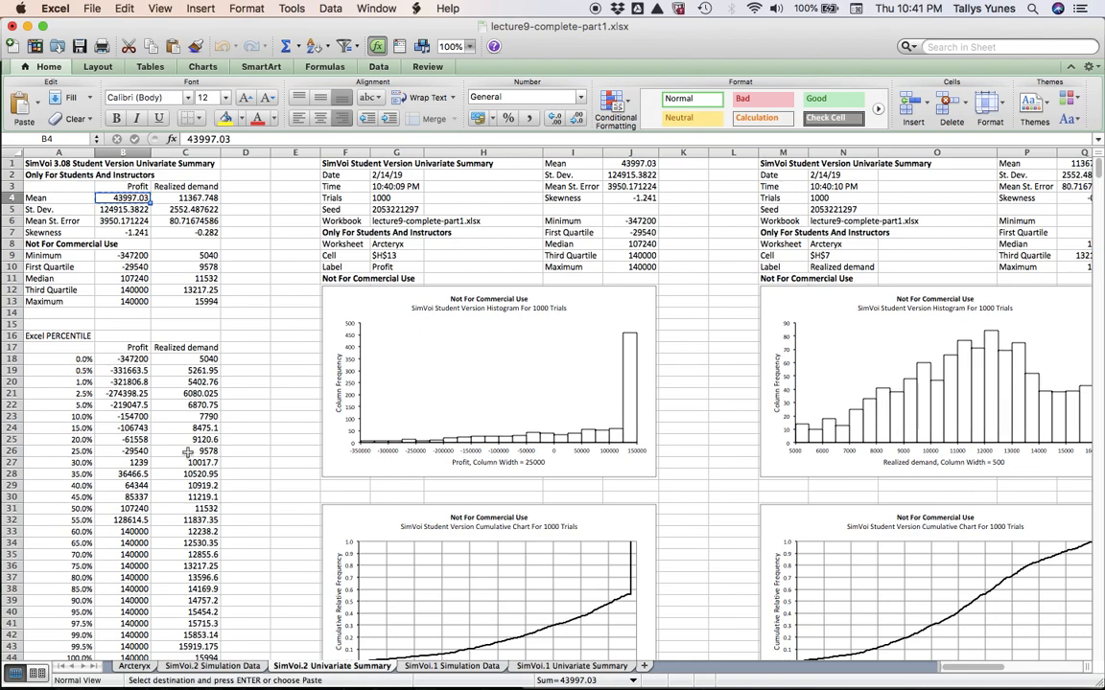
left_click(134, 665)
left_click(139, 390)
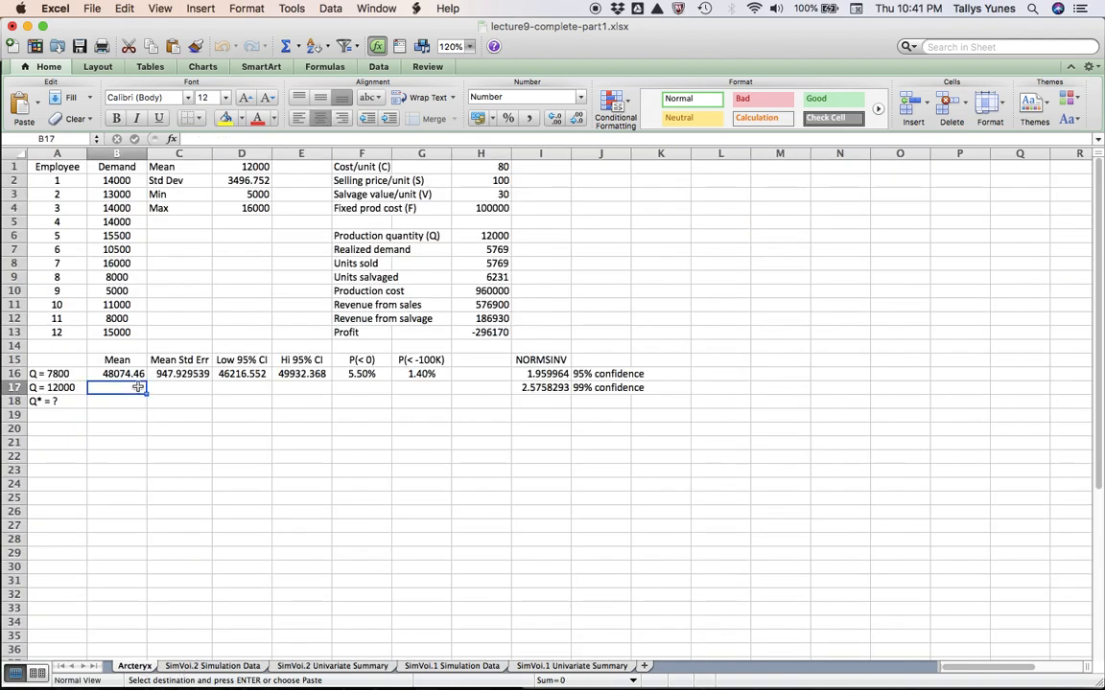
key("super+v")
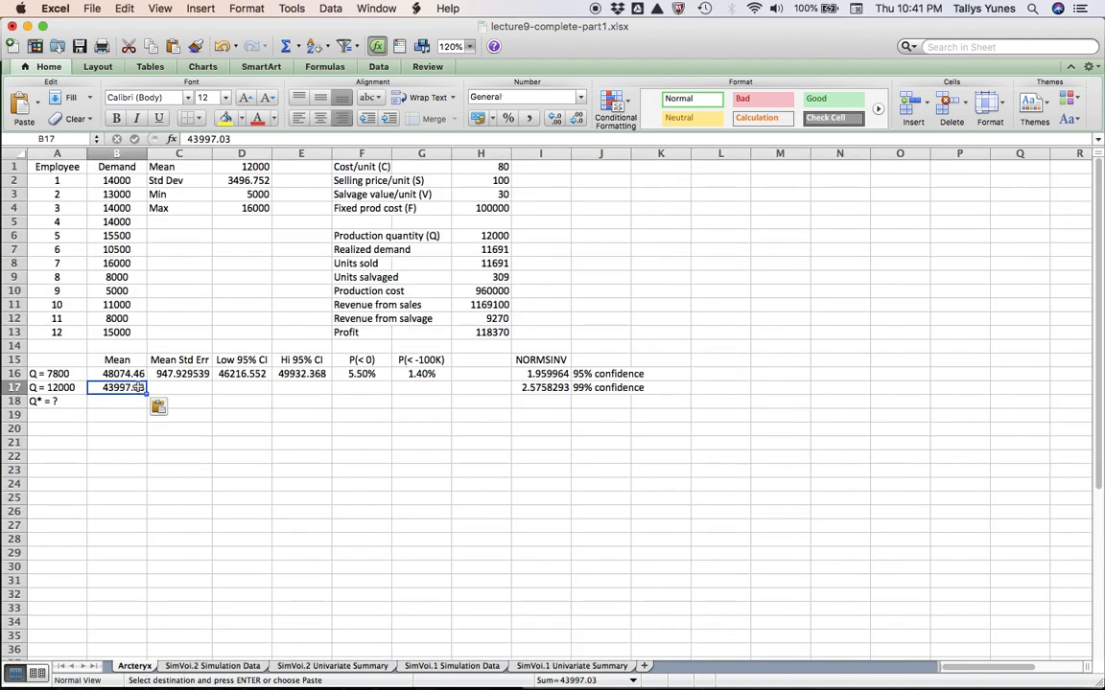
Copy the profit's mean standard error from B6 of the SimVoi.2 Univariate Summary sheet into C17 of the Arcteryx sheet
left_click(336, 666)
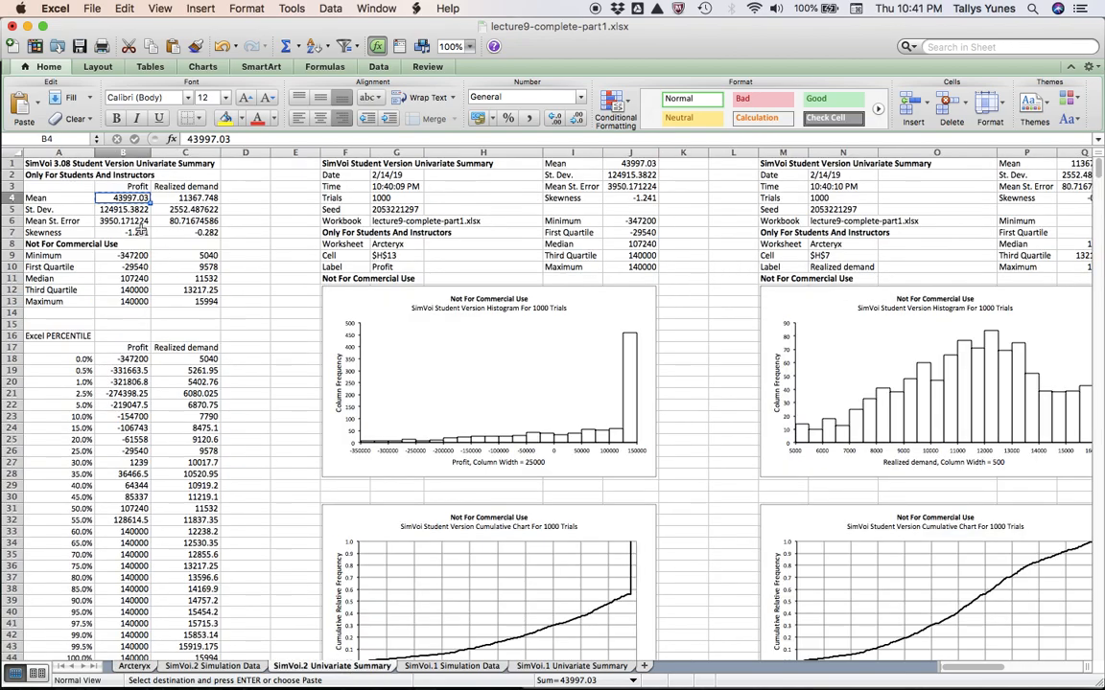
left_click(139, 221)
key("super+c")
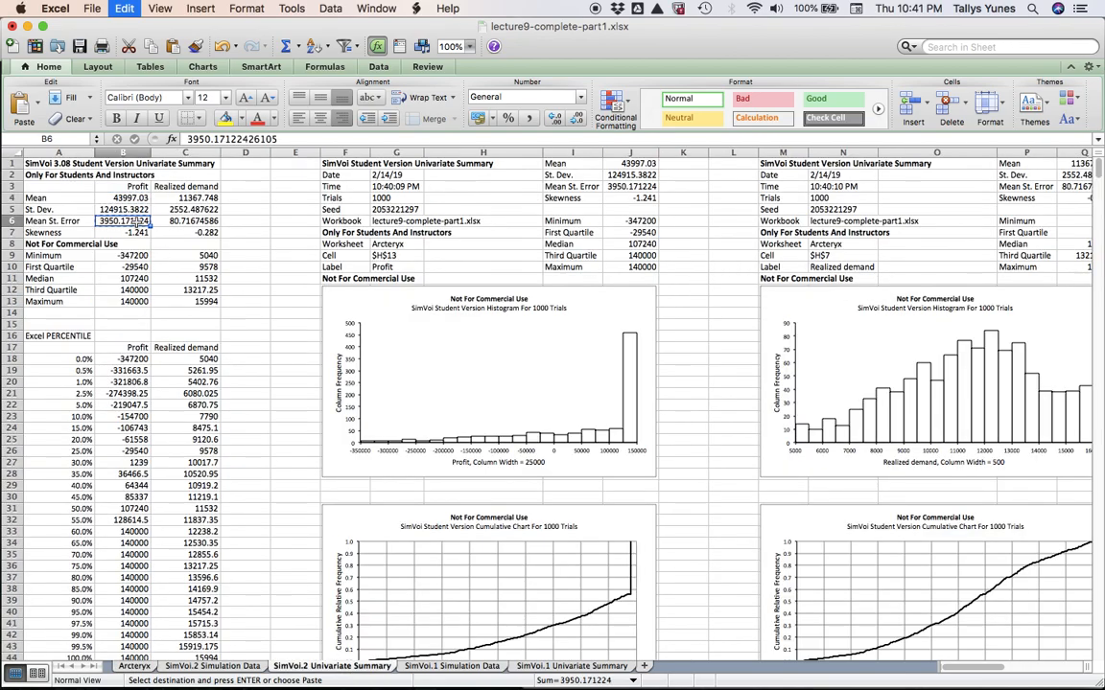
left_click(134, 666)
left_click(202, 391)
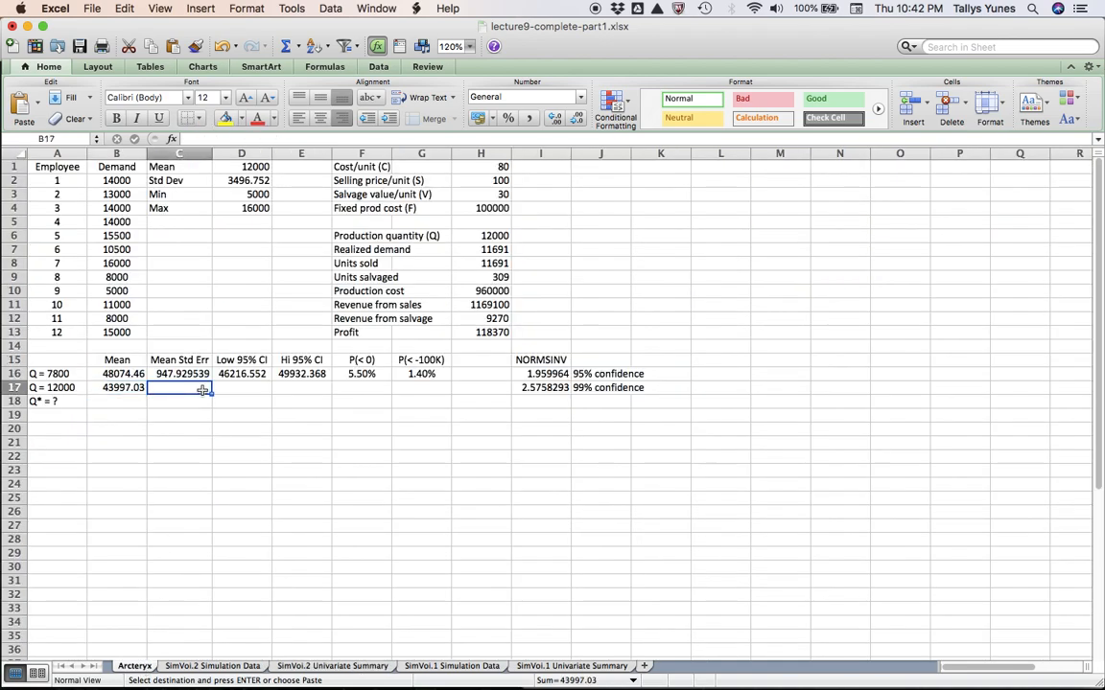
key("super+v")
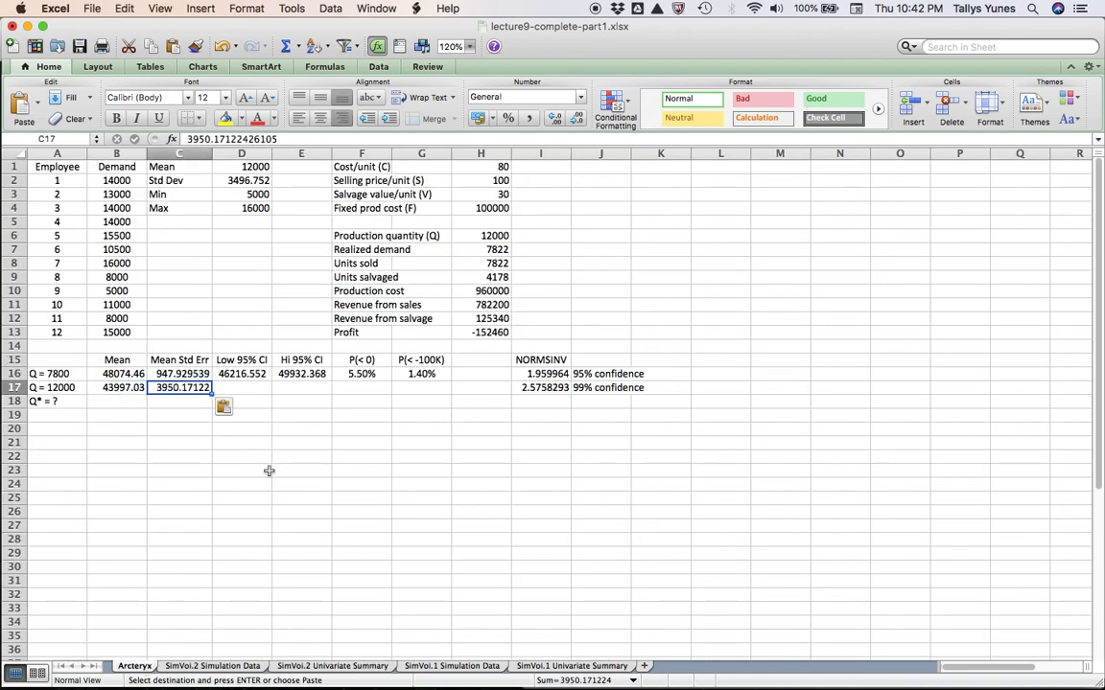
Look up the cumulative frequency for profits below -100000 in SimVoi.2 Univariate Summary and enter 15.90% in G17 of the Arcteryx sheet
left_click(377, 665)
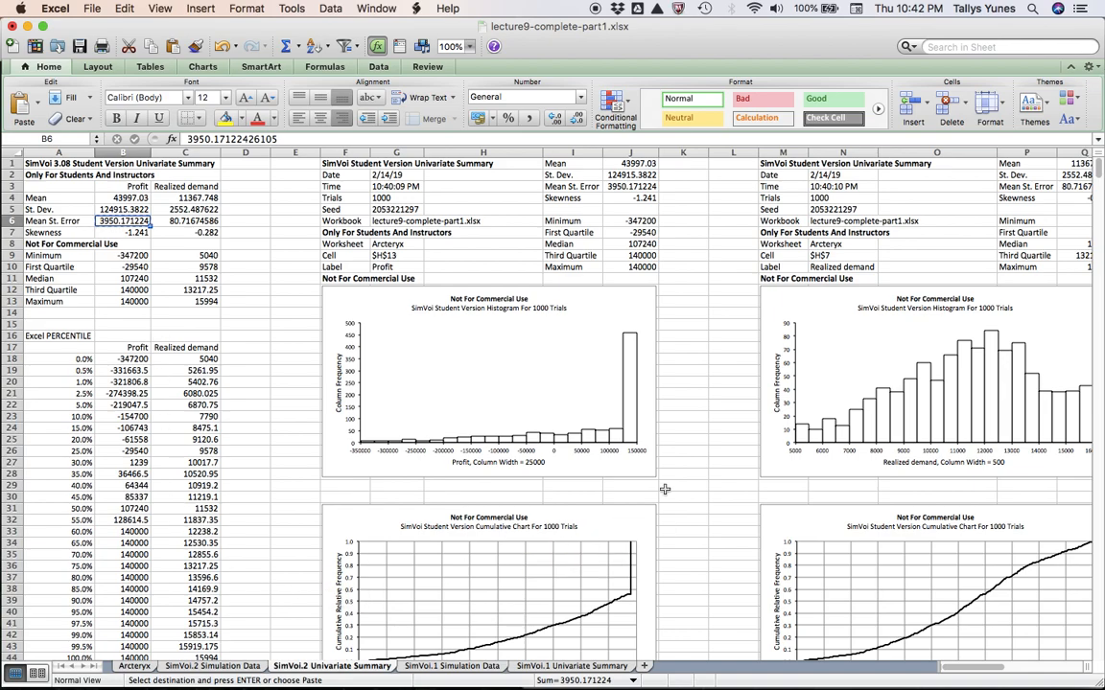
scroll(665, 489, "right", 10)
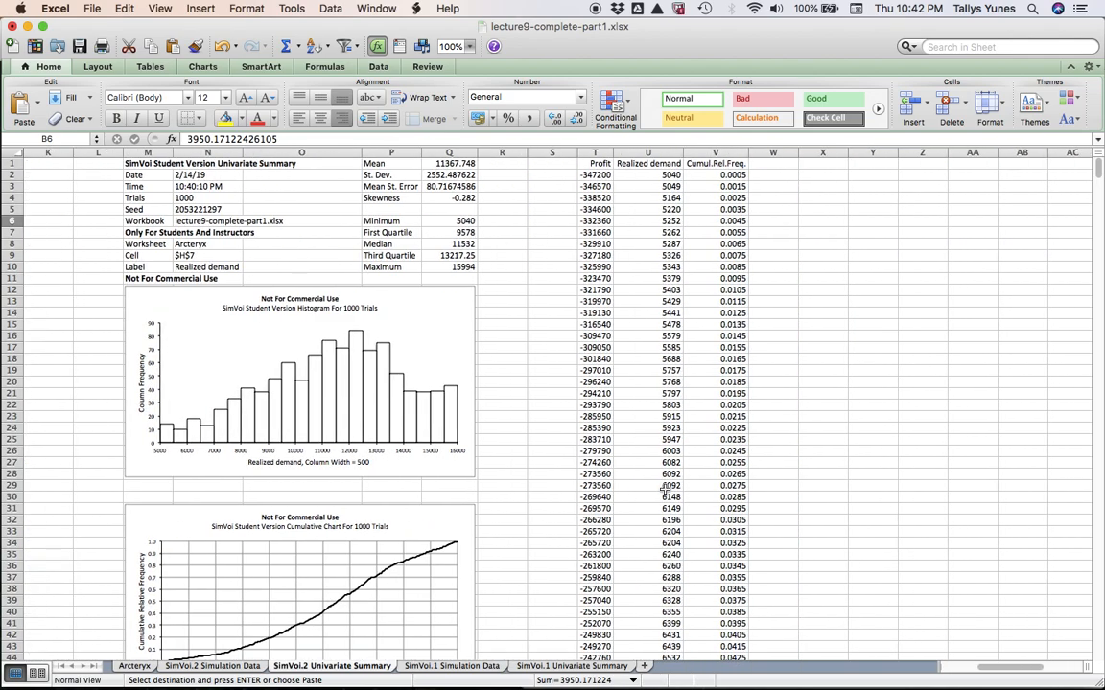
scroll(636, 506, "down", 10)
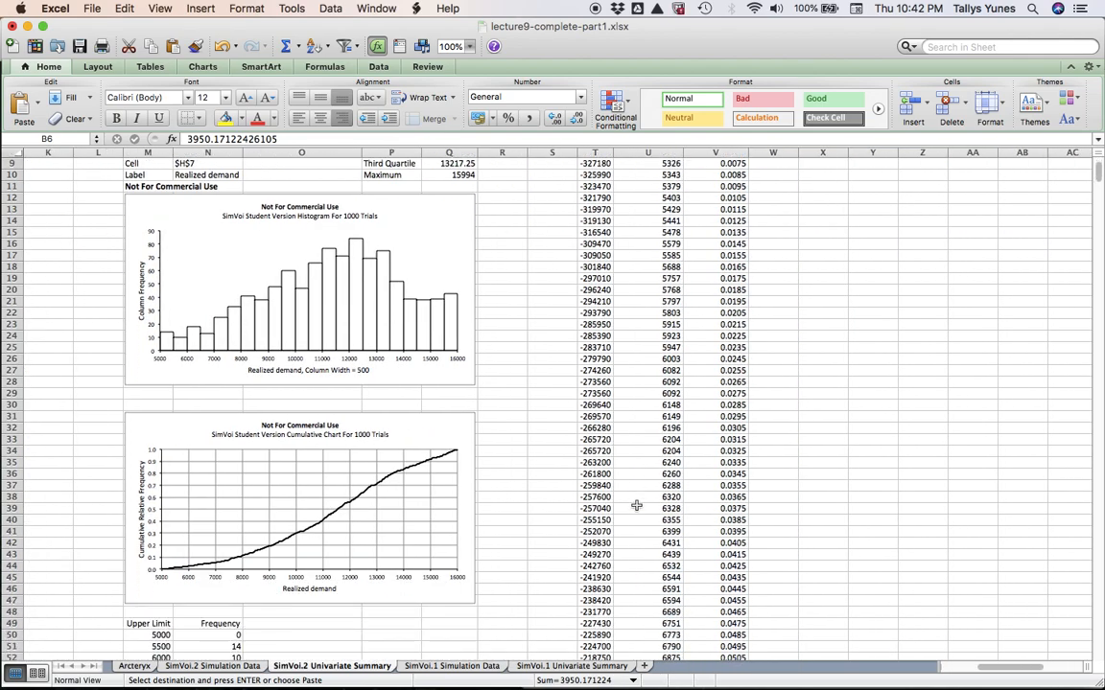
scroll(636, 505, "down", 13)
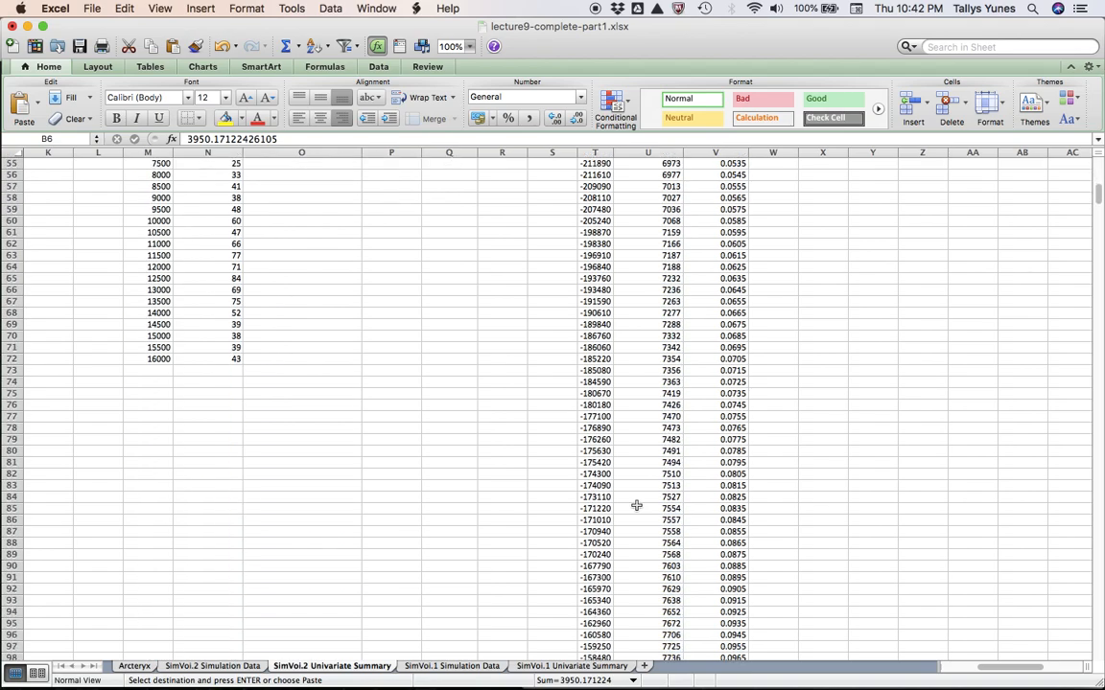
scroll(636, 505, "down", 18)
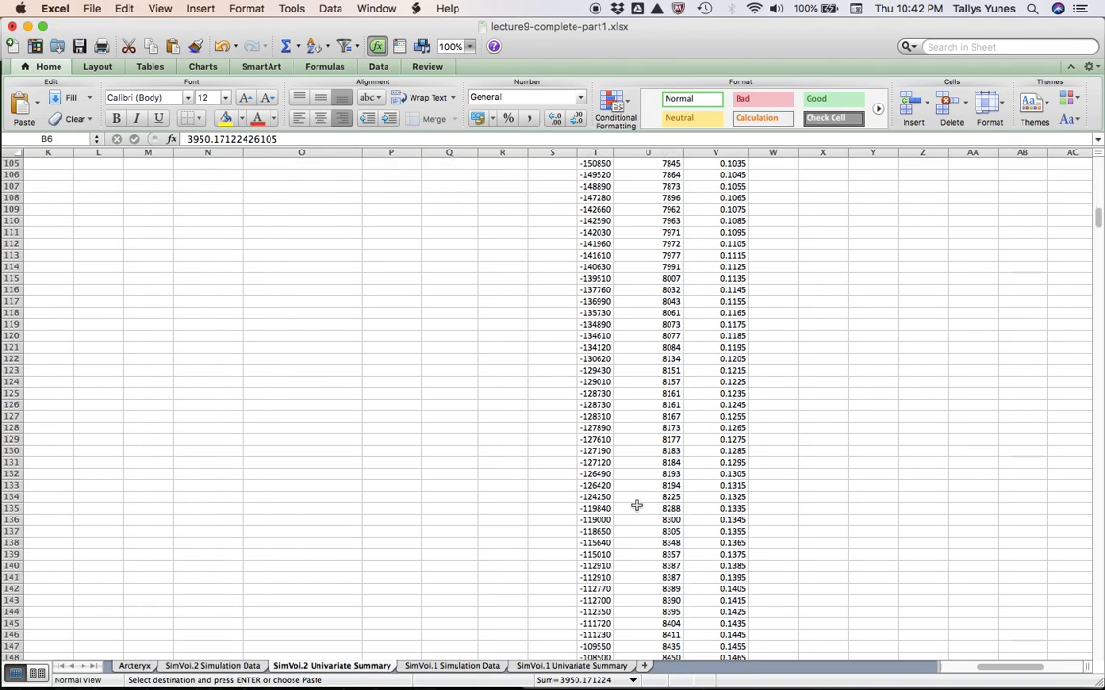
scroll(635, 506, "down", 3)
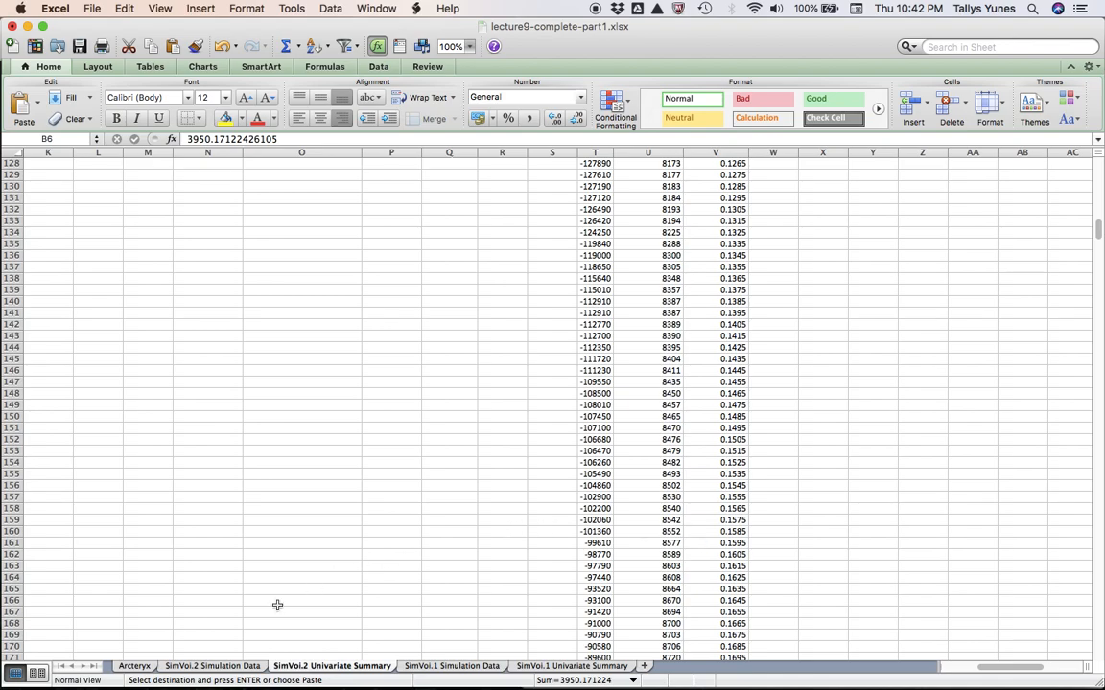
left_click(141, 668)
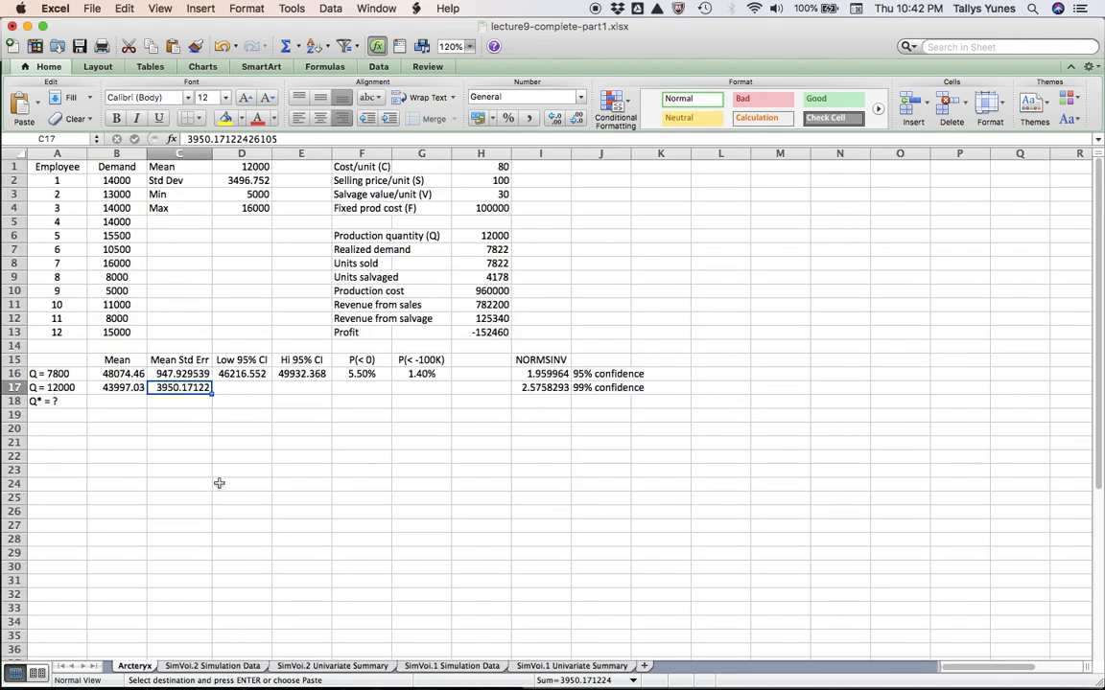
left_click(363, 387)
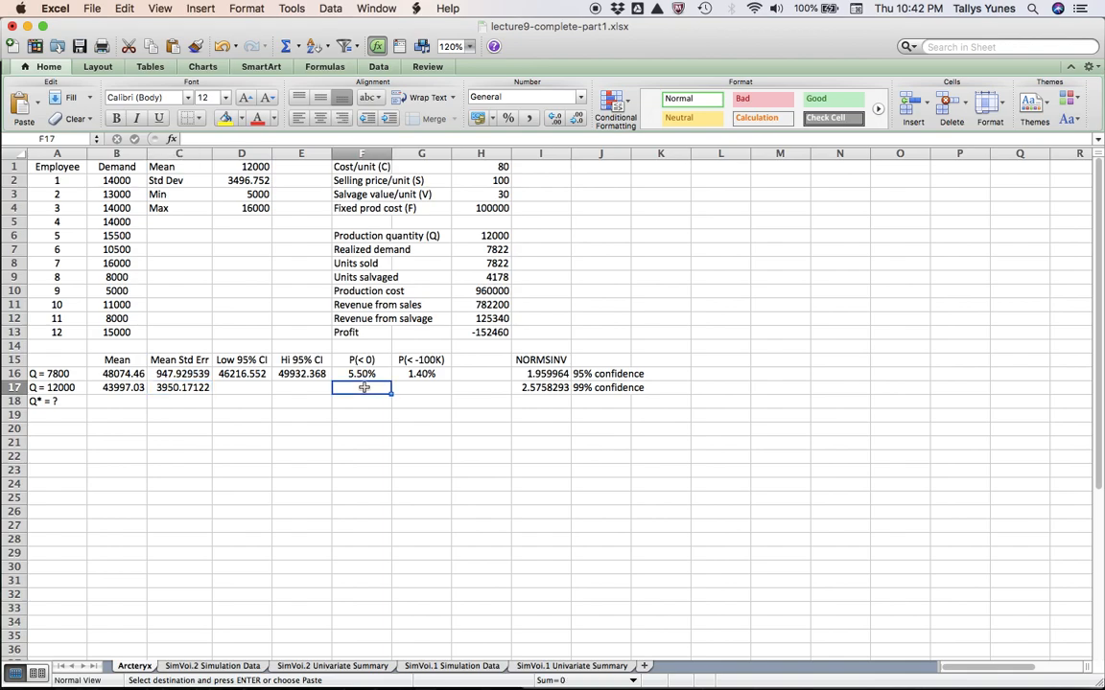
left_click(413, 388)
type("15.9")
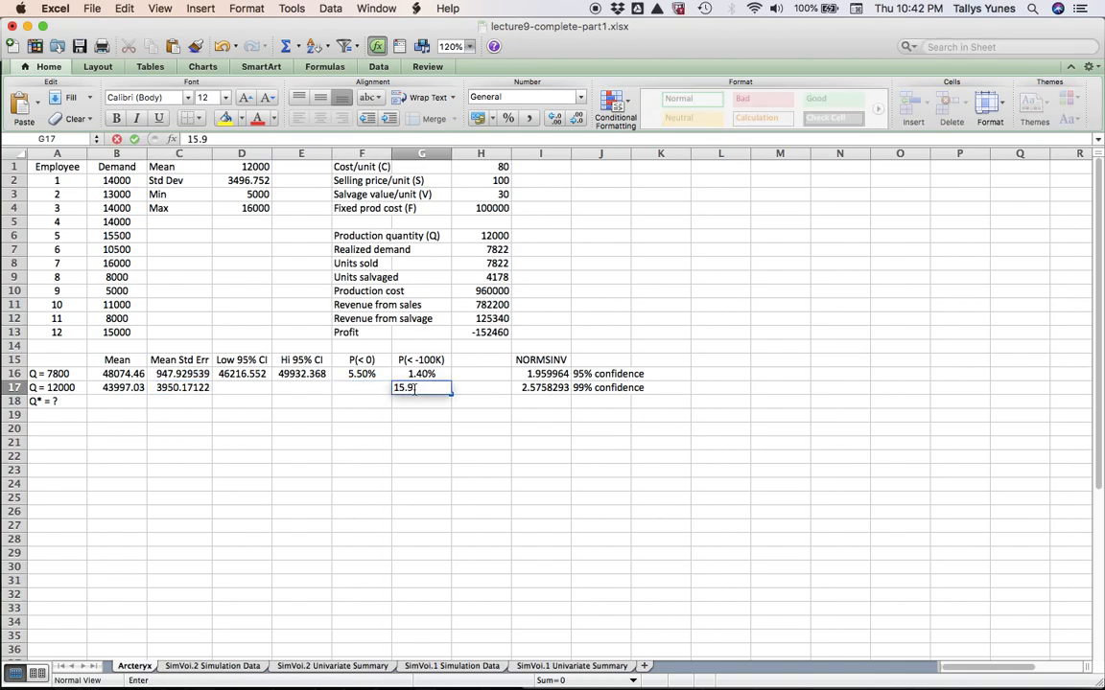
type("0%")
key("Return")
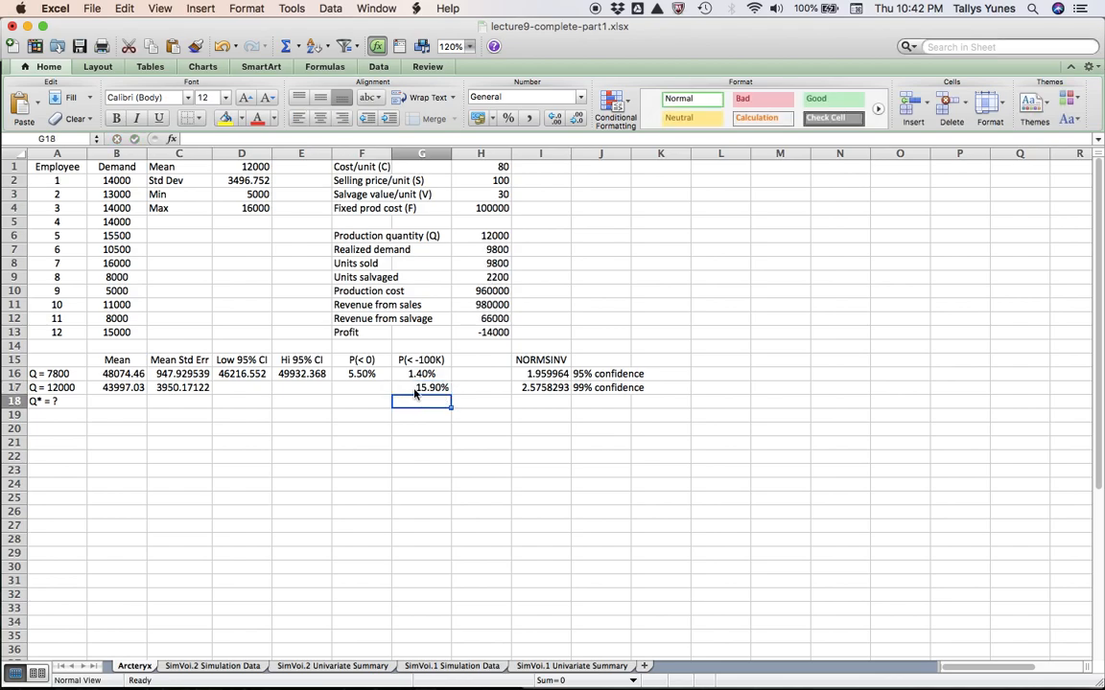
Look up the cumulative frequency where profit turns positive in SimVoi.2 Univariate Summary and enter 30% in F17 of the Arcteryx sheet
key("Up")
key("Left")
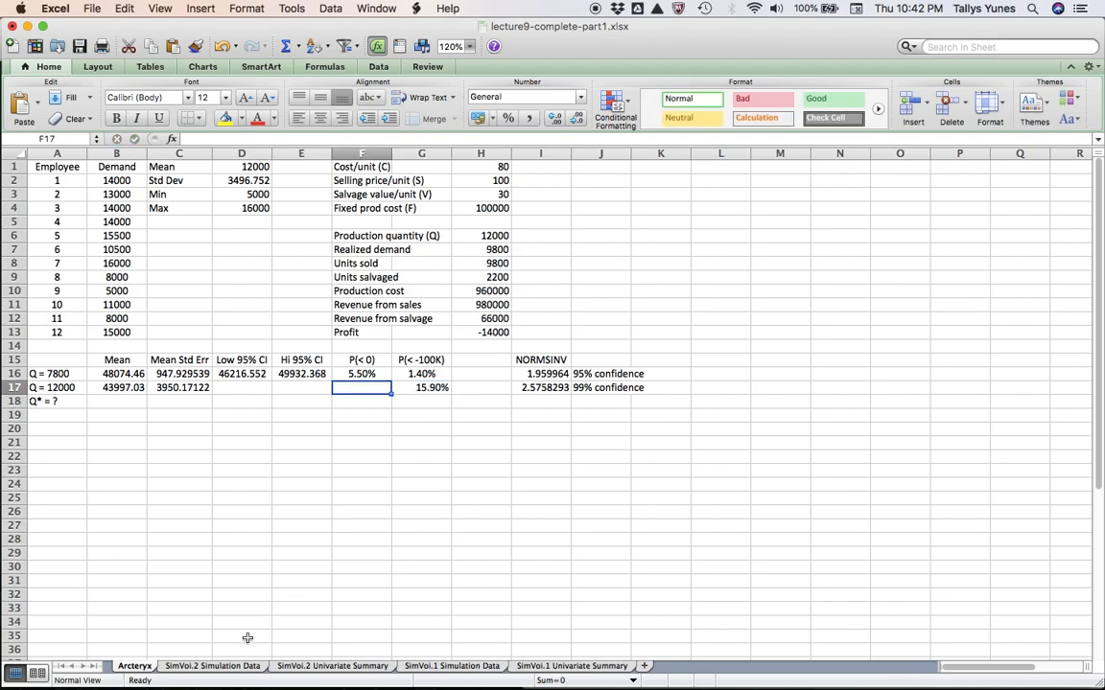
left_click(332, 665)
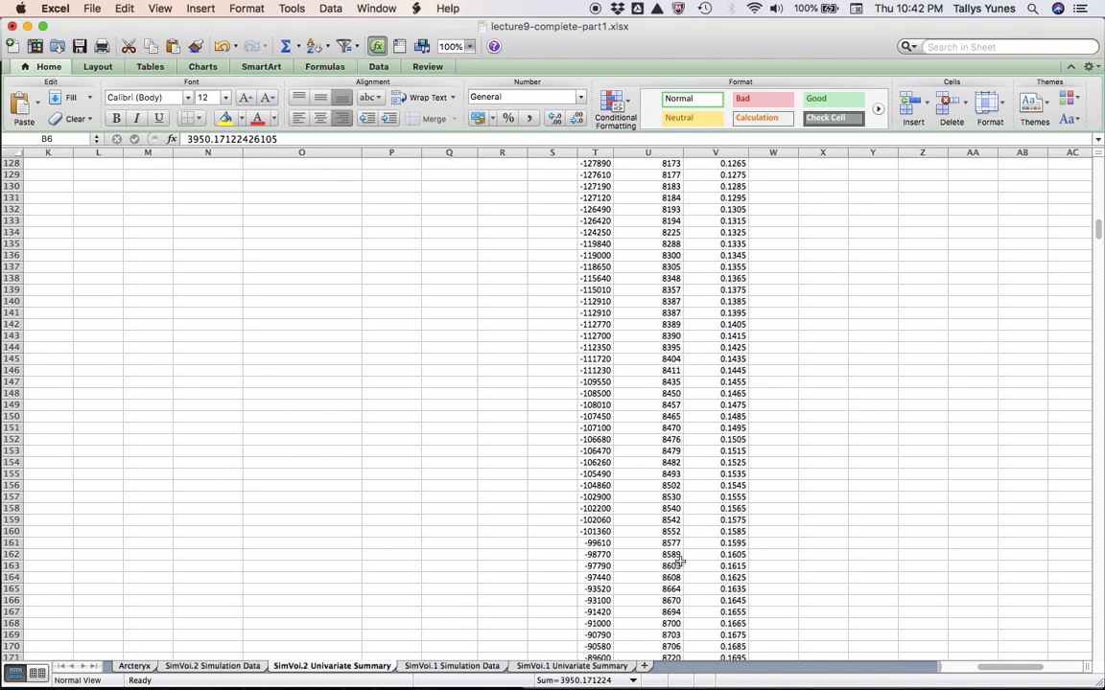
scroll(678, 561, "down", 20)
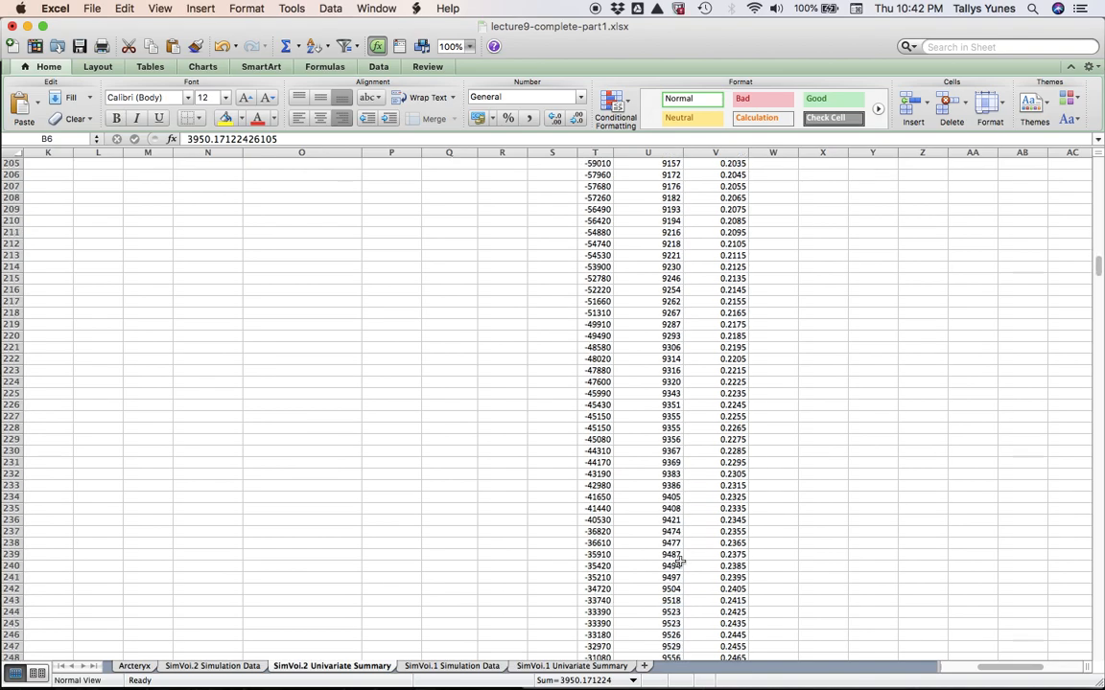
scroll(678, 561, "down", 12)
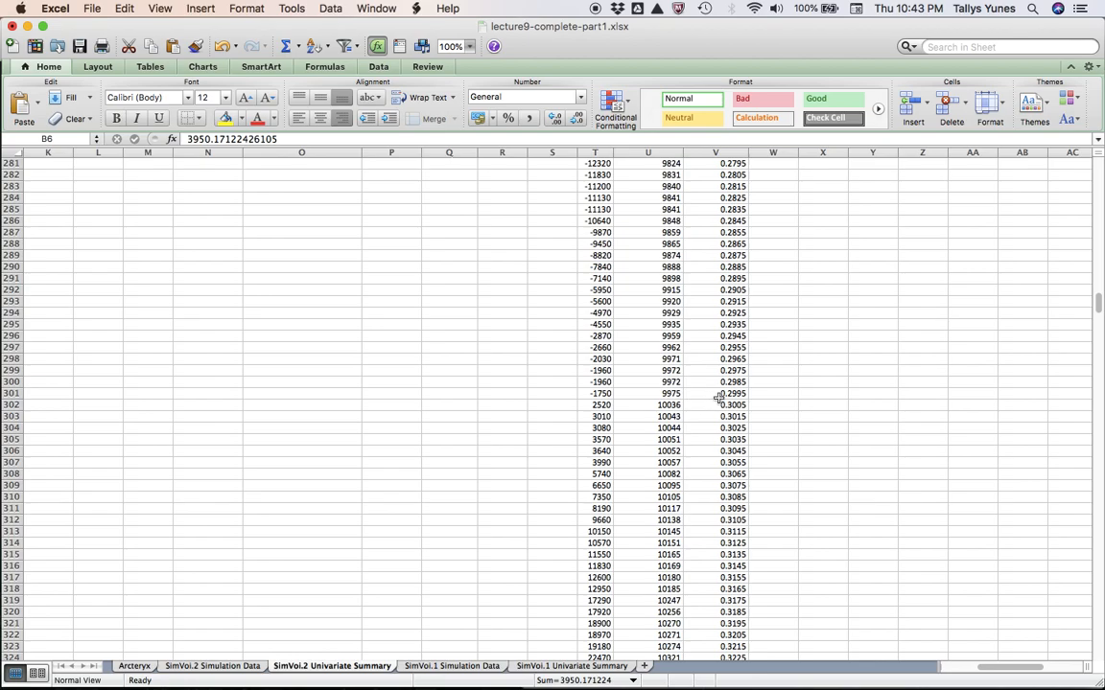
left_click(134, 666)
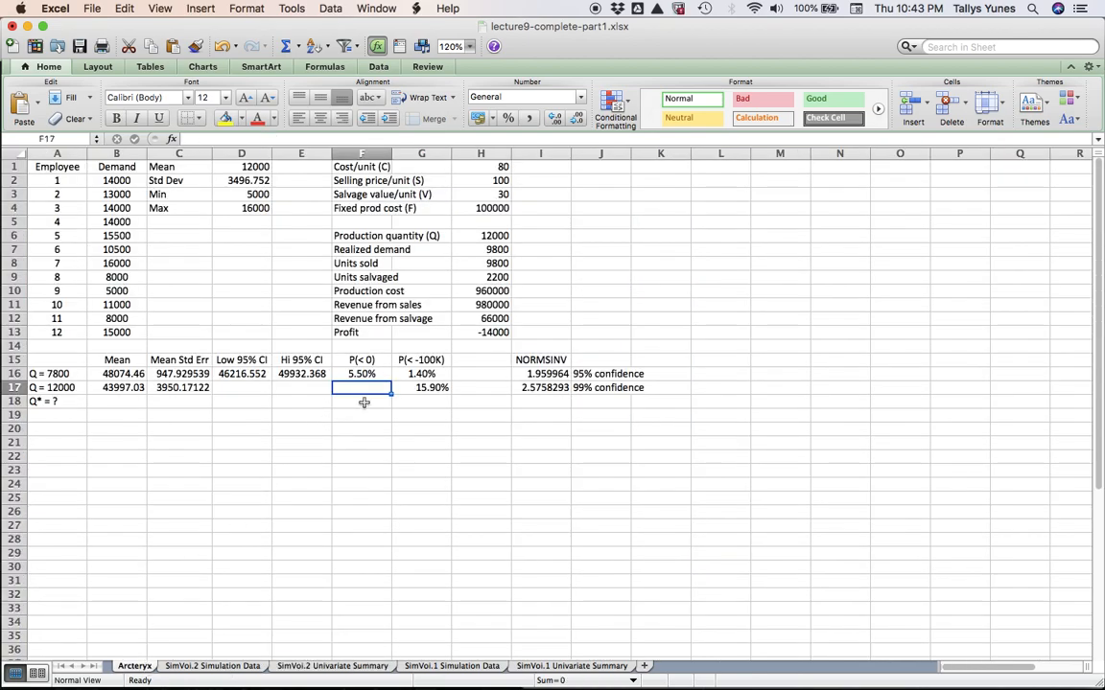
type("30")
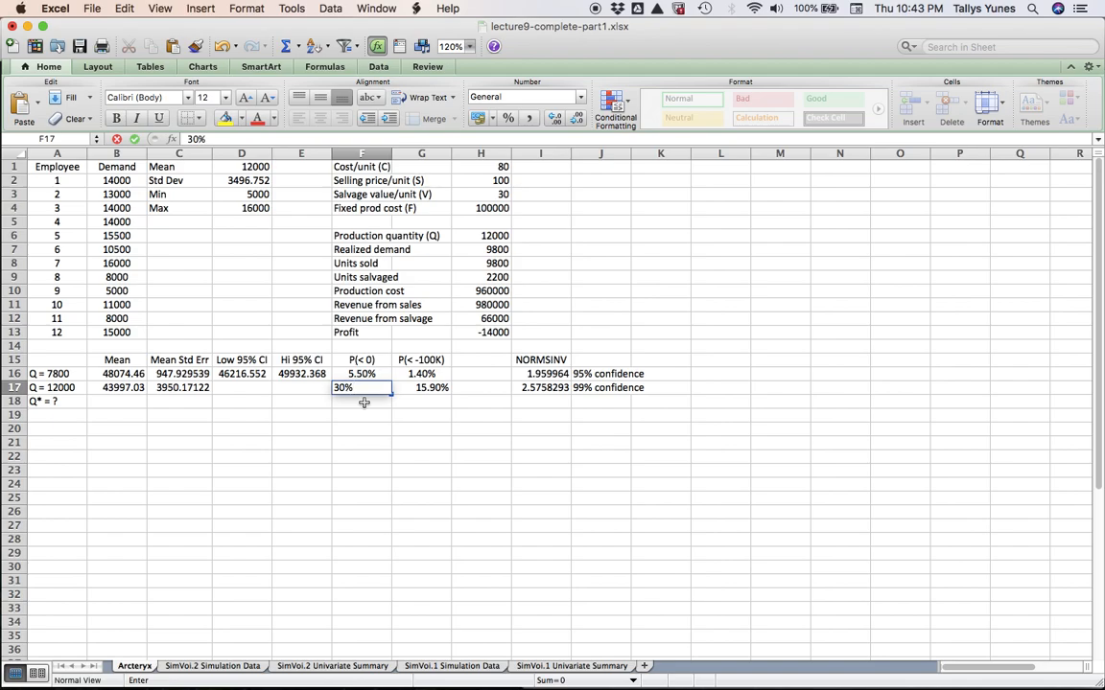
key("Return")
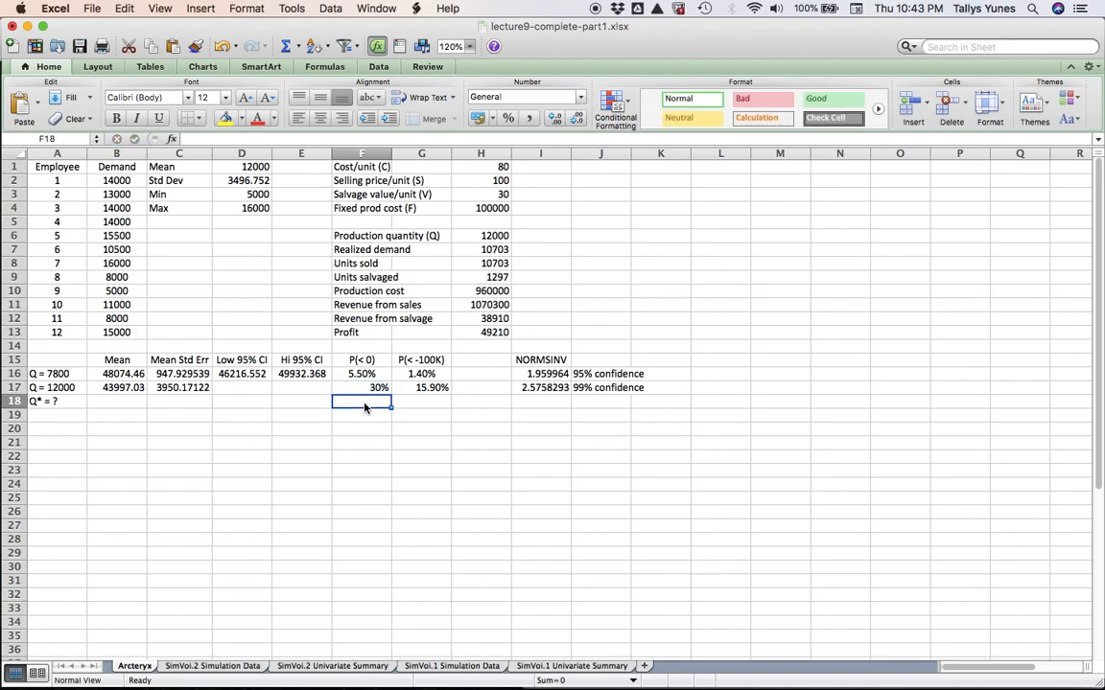
Fill the low and high 95% confidence limit formulas from D16:E16 down to row 17 for Q = 12000
key("Up")
key("Left")
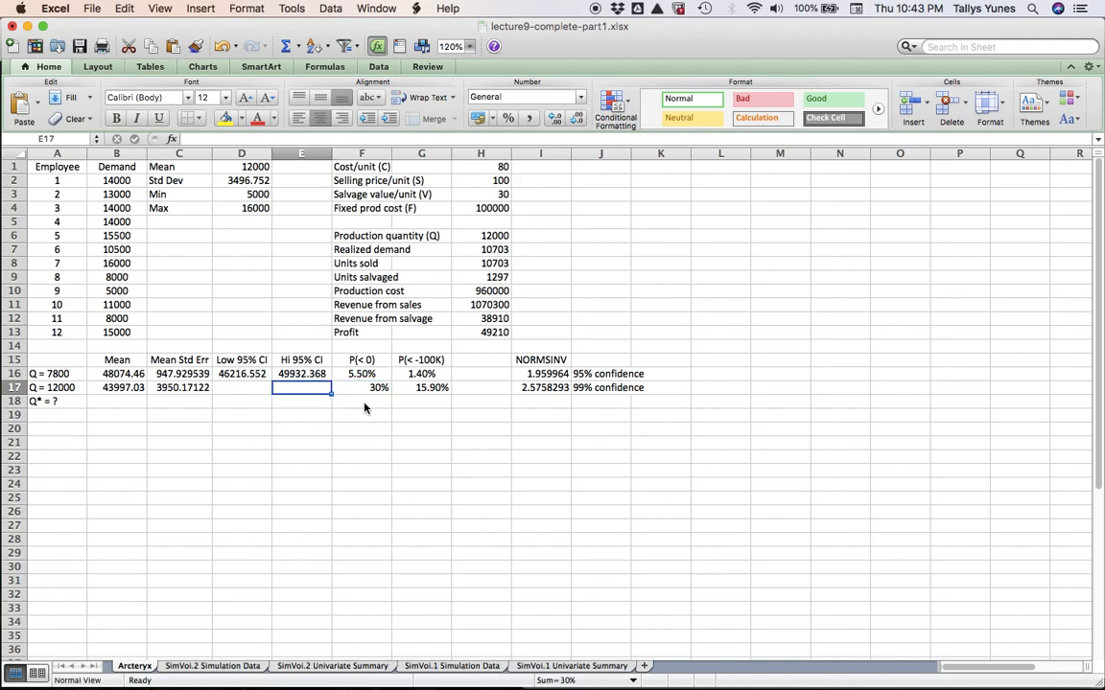
key("Left")
key("Left")
key("Up")
key("Right")
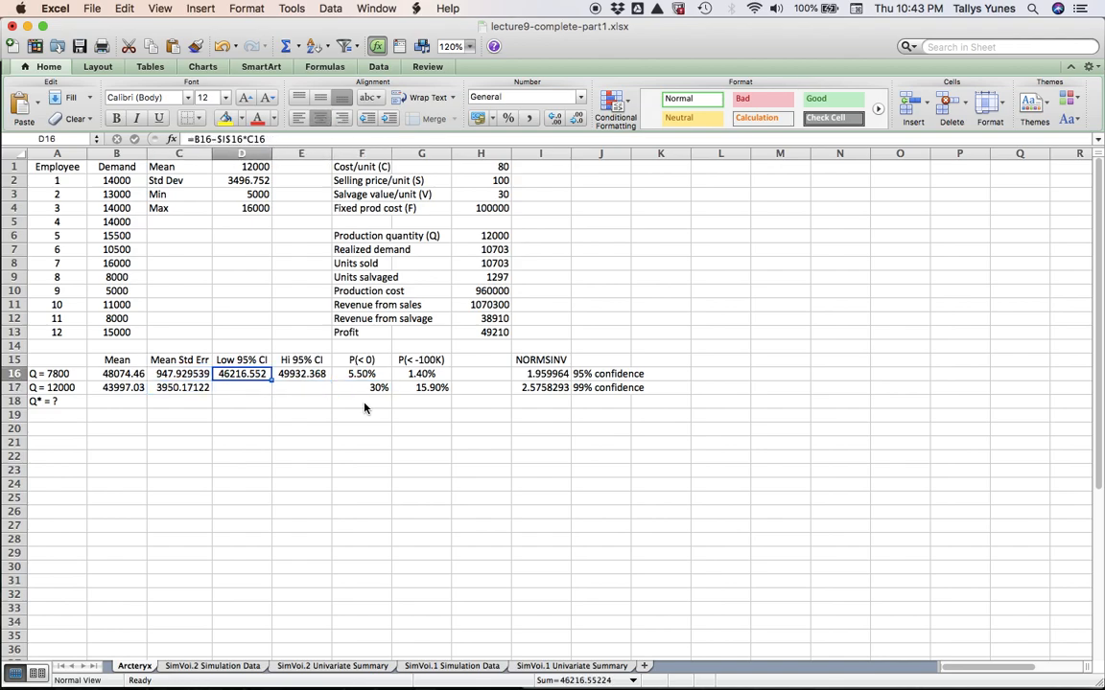
key("shift+Right")
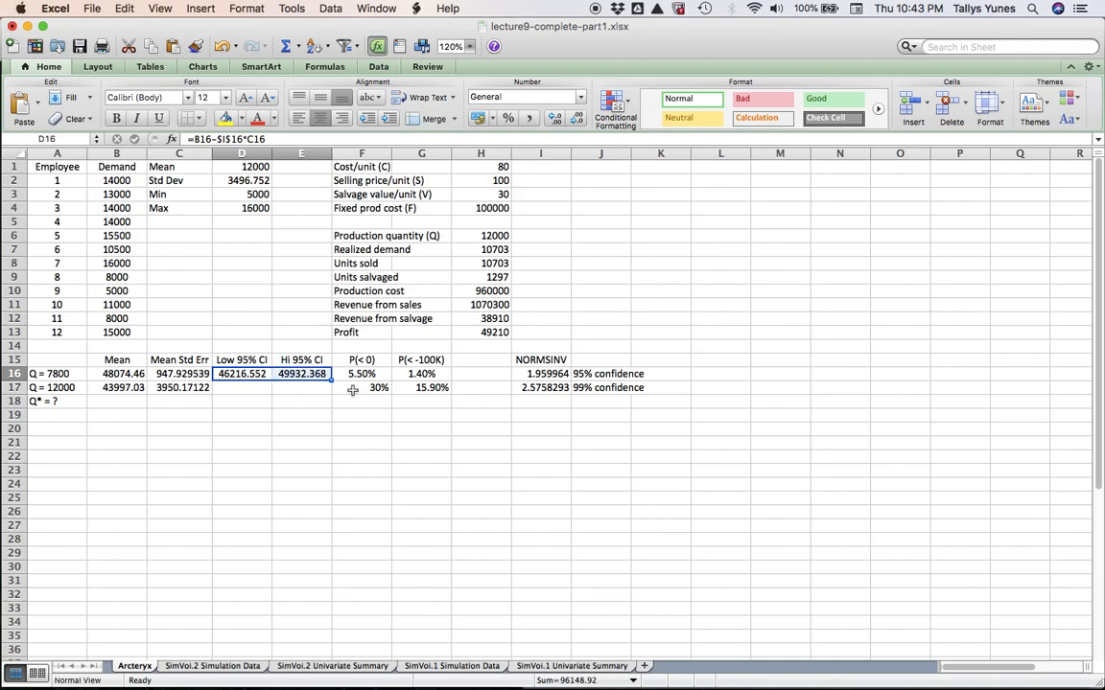
left_click_drag(329, 380, 331, 394)
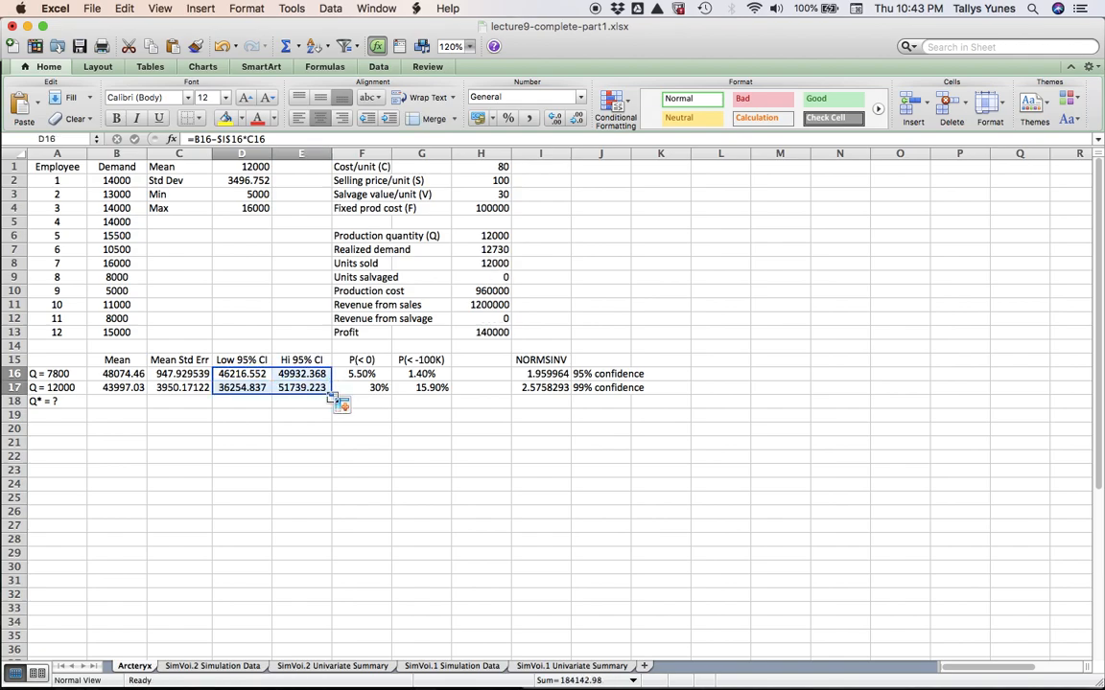
Center the results for Q = 7800 and Q = 12000 in cells B16:G17
left_click(65, 373)
left_click(77, 389)
left_click(78, 374)
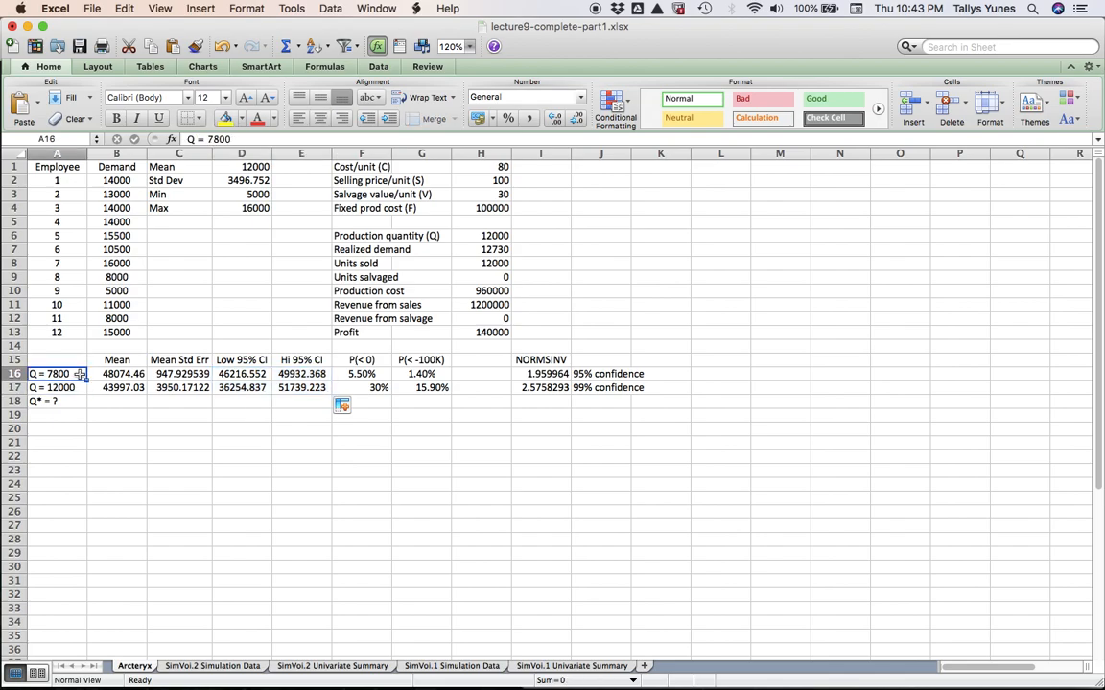
key("Right")
key("shift+Down")
key("shift+Right")
key("shift+Right")
key("shift+Right")
key("shift+Right")
key("shift+Right")
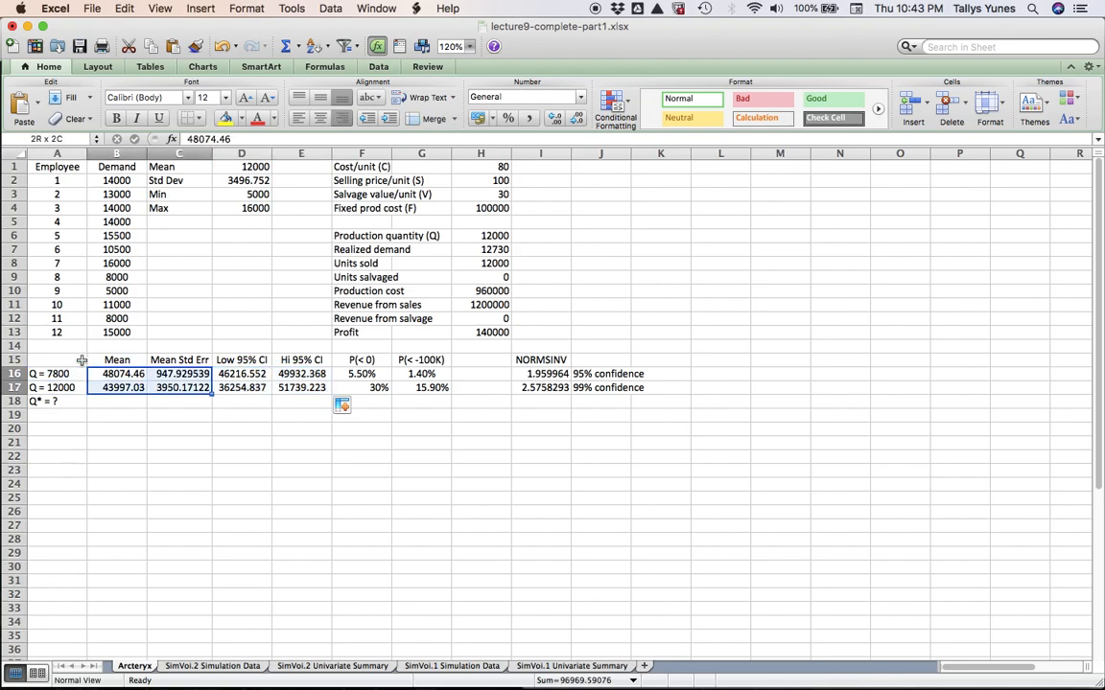
left_click(319, 118)
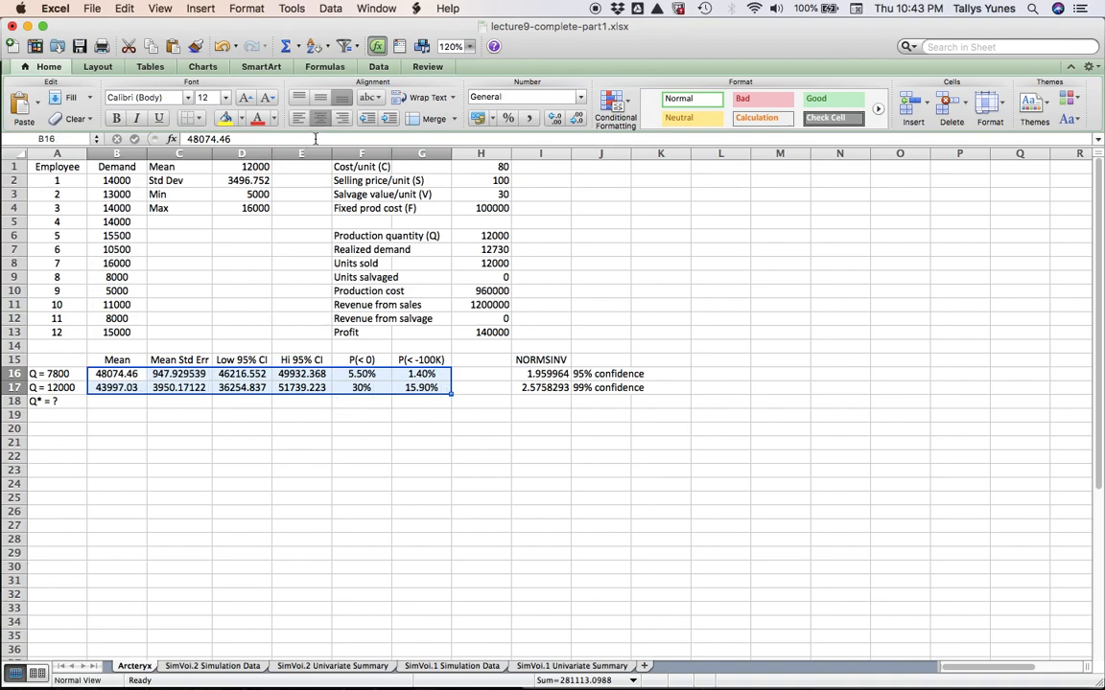
Compare the mean profits and the low and high 95% confidence limits of Q = 7800 and Q = 12000
left_click(93, 357)
key("Down")
key("Down")
key("Up")
key("Down")
key("Up")
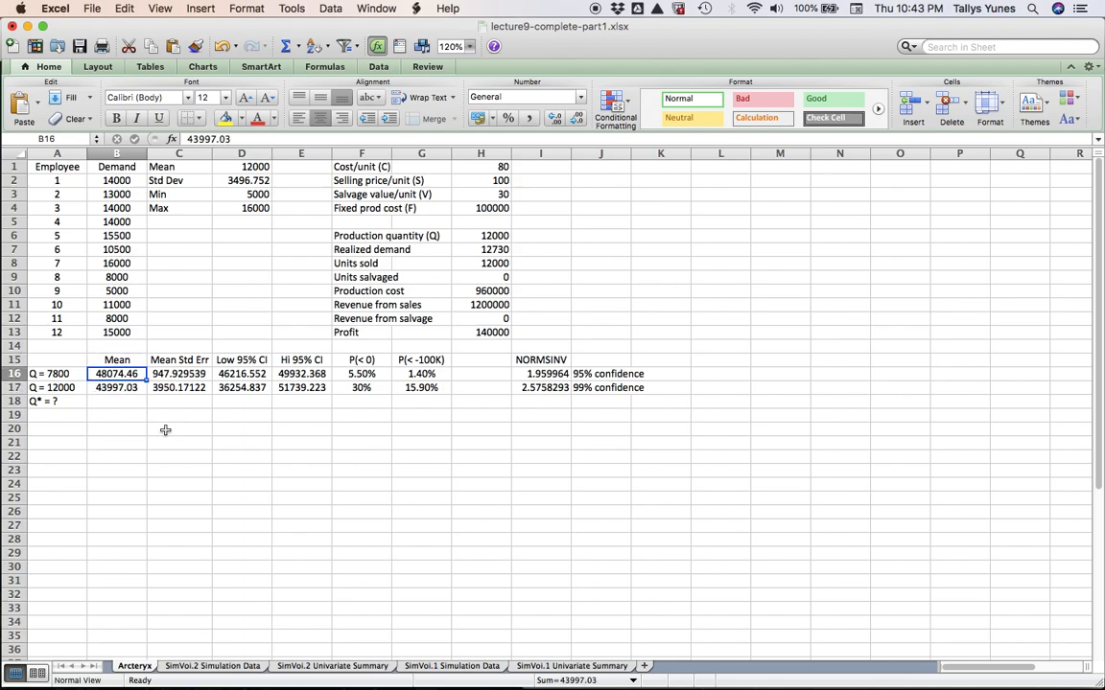
key("Right")
key("Right")
key("Right")
key("Left")
key("Right")
key("Left")
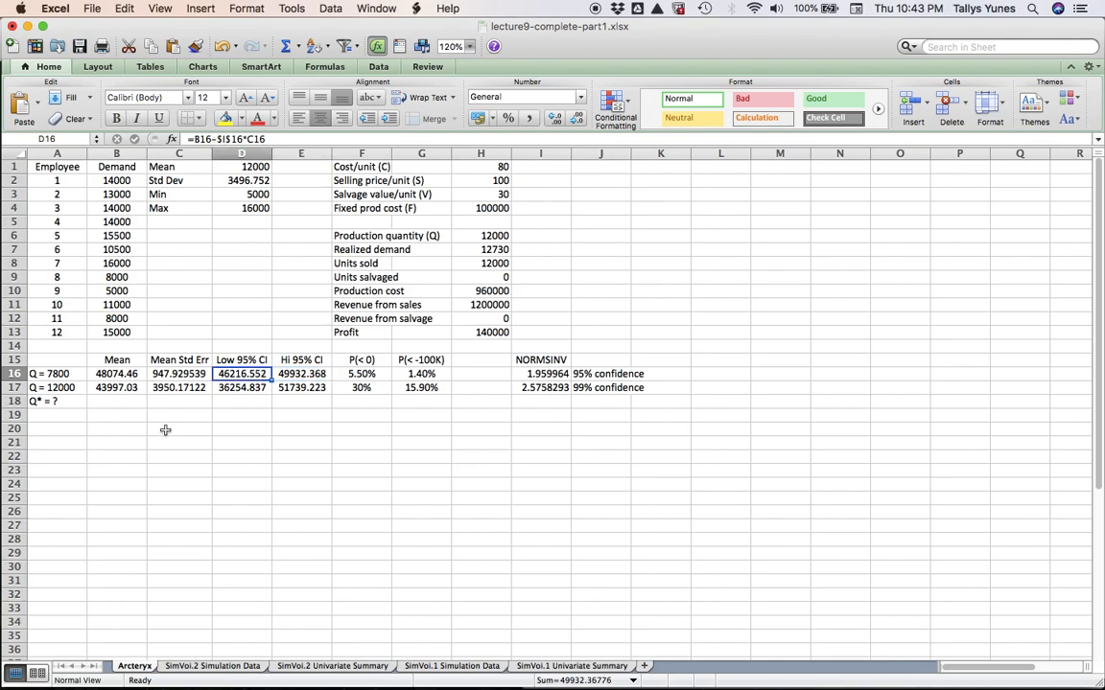
key("Right")
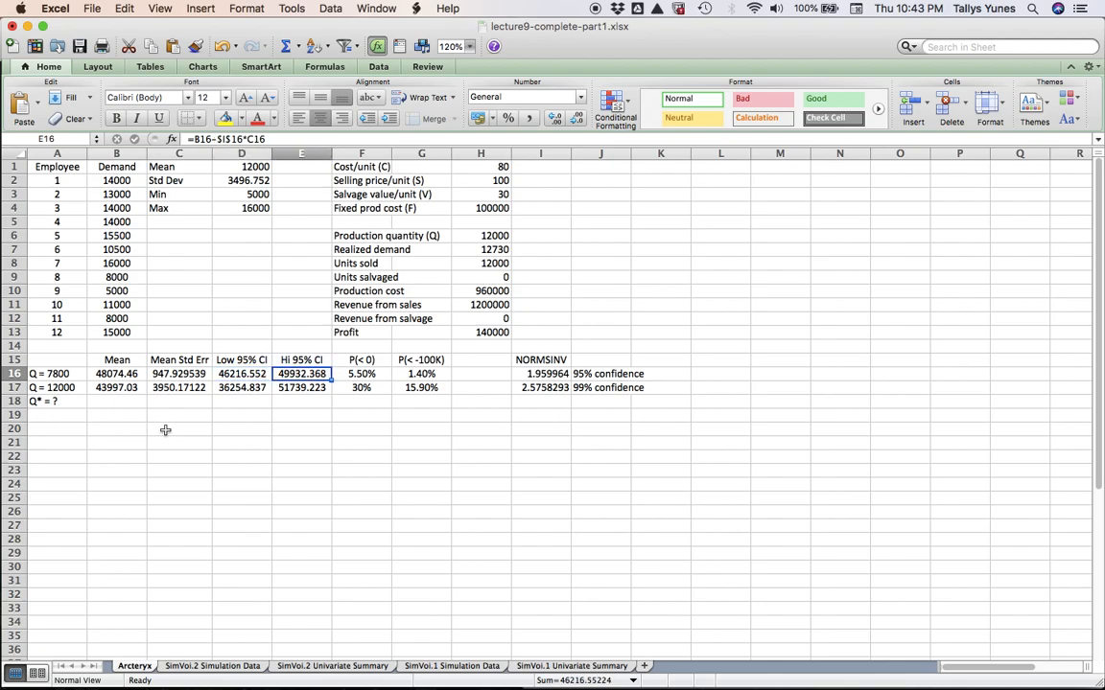
key("Down")
key("Left")
key("Right")
key("Left")
key("Right")
key("Left")
key("Left")
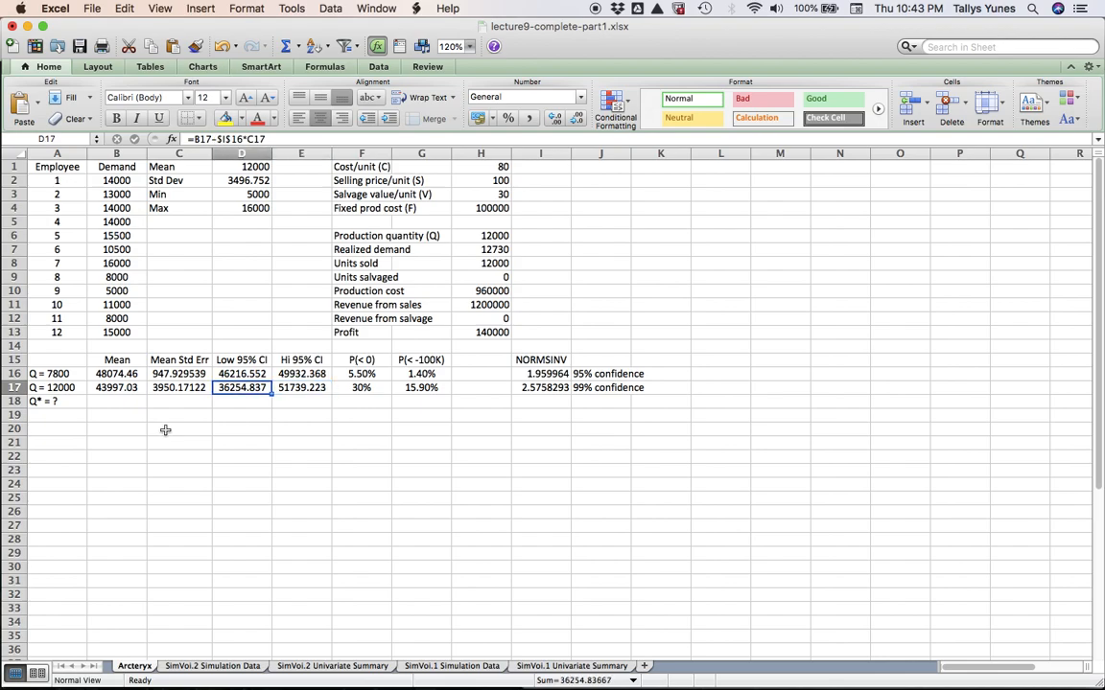
key("Right")
key("Right")
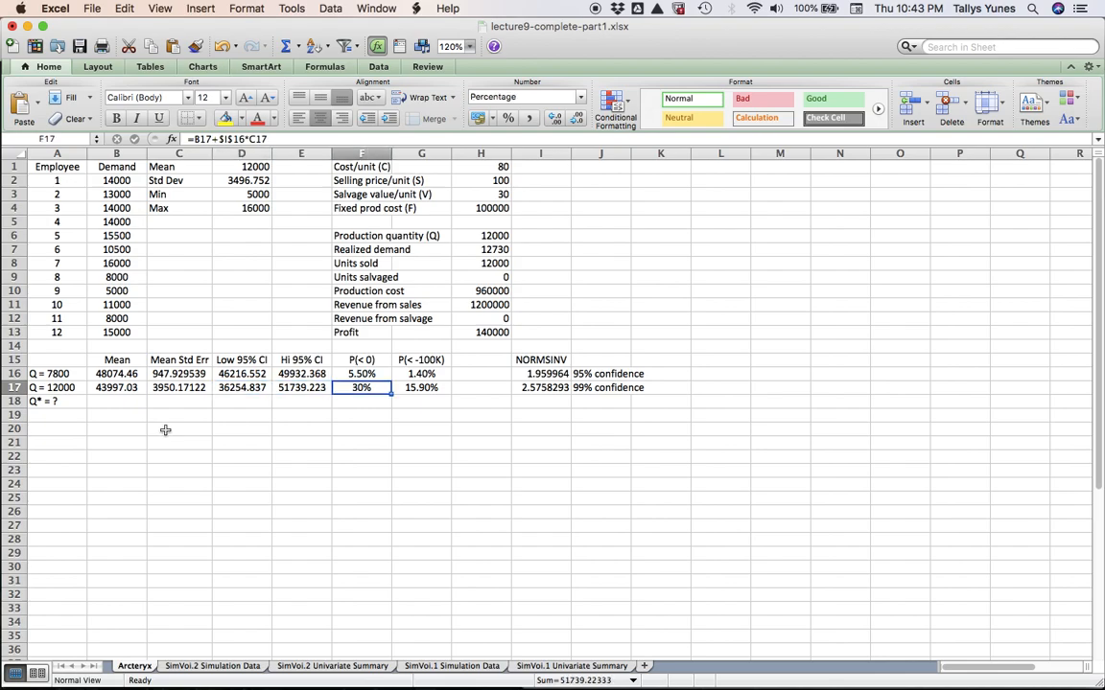
Compare the probabilities of a profit below 0 and below -100K for Q = 7800 and Q = 12000
key("Right")
key("Left")
key("Right")
key("Up")
key("Left")
key("Right")
key("Left")
key("Right")
key("Left")
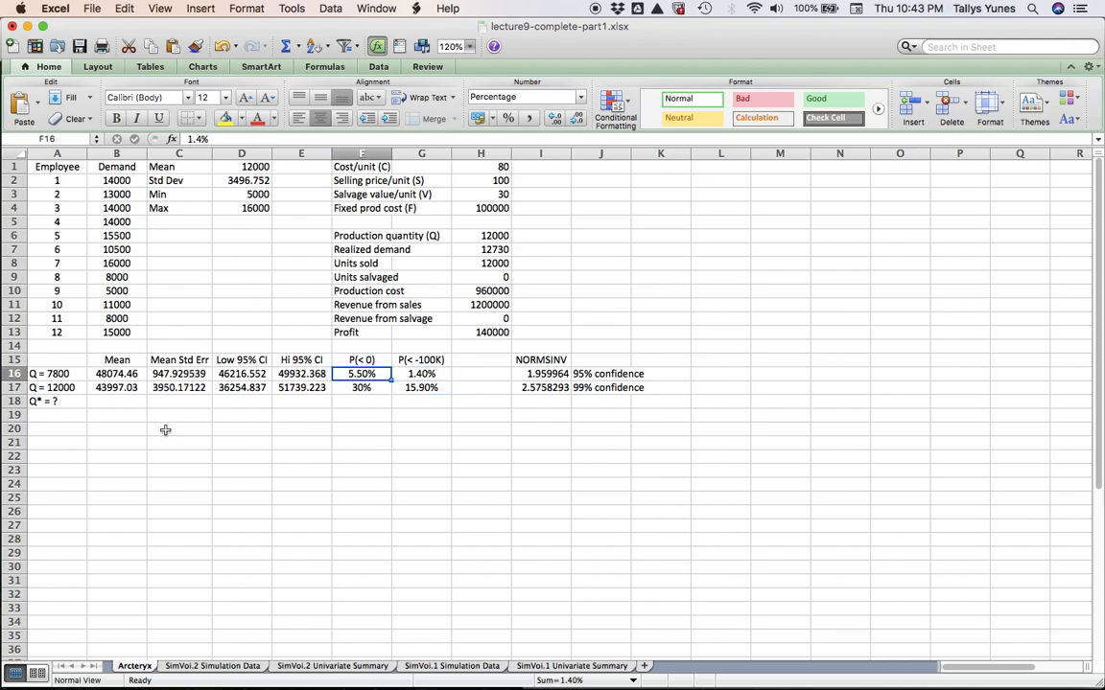
key("Right")
key("Left")
key("Down")
key("Up")
key("Right")
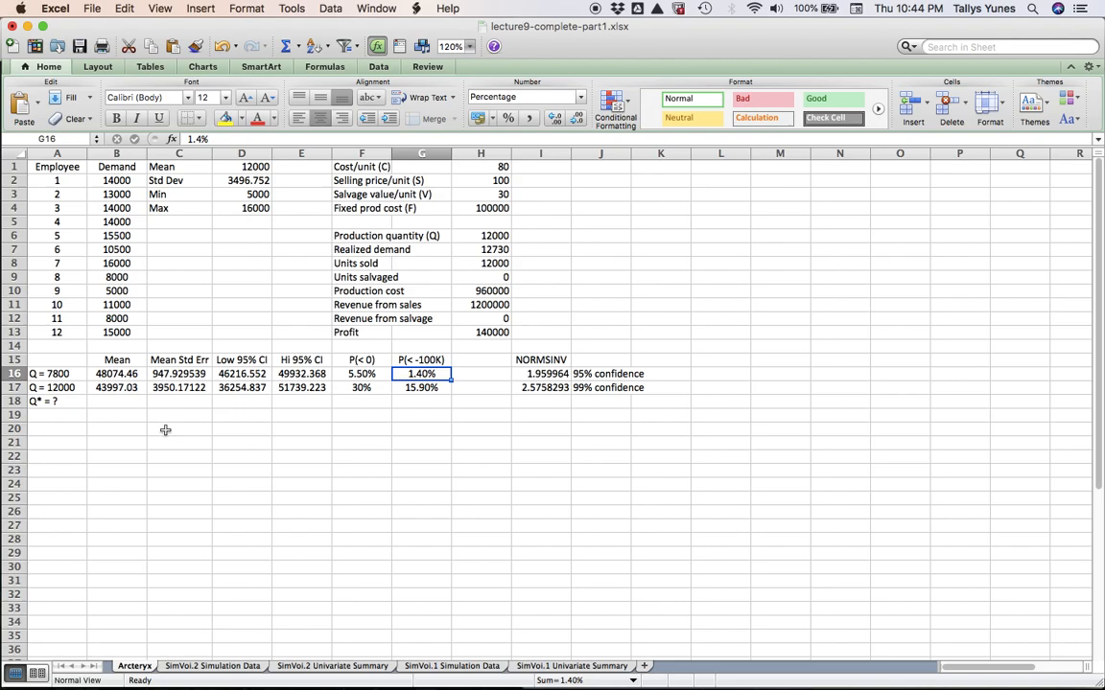
key("Down")
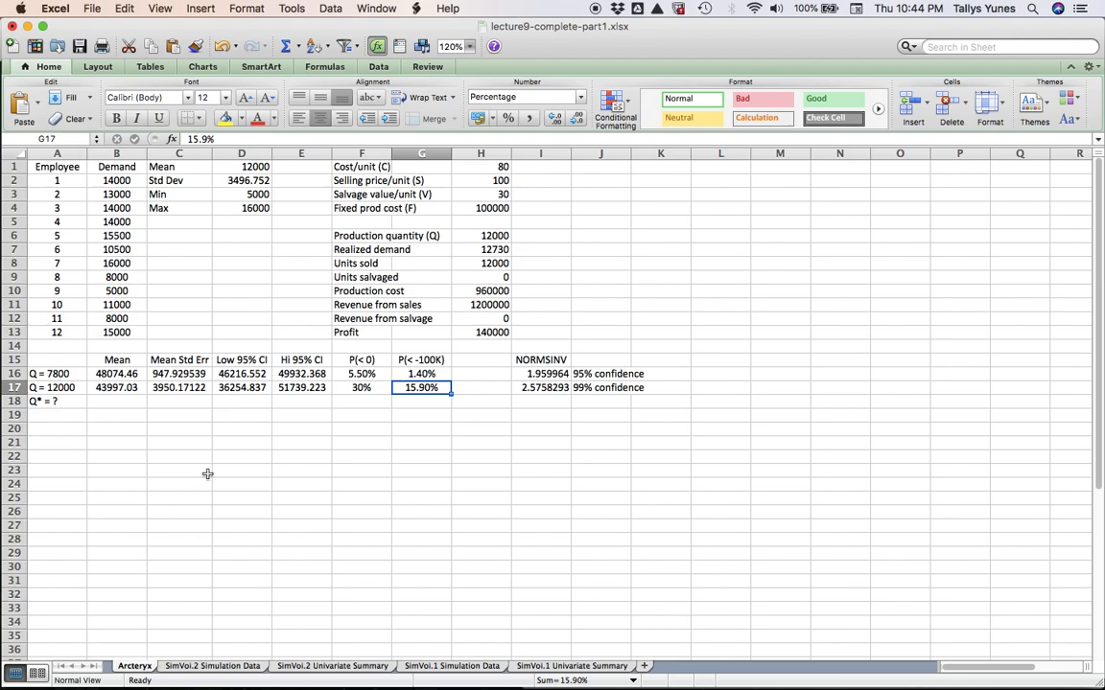
Examine the profit, demand and cumulative frequency tables of both univariate summaries and the SimVoi.2 Simulation Data trials, and return to the Arcteryx sheet
left_click(317, 666)
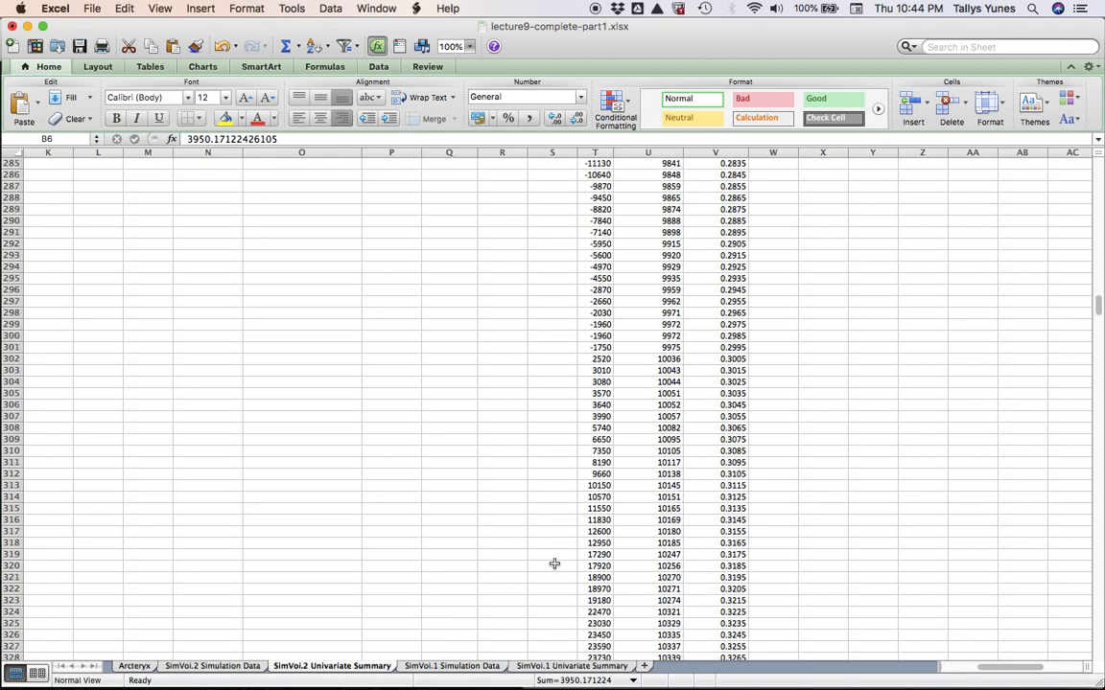
left_click(572, 666)
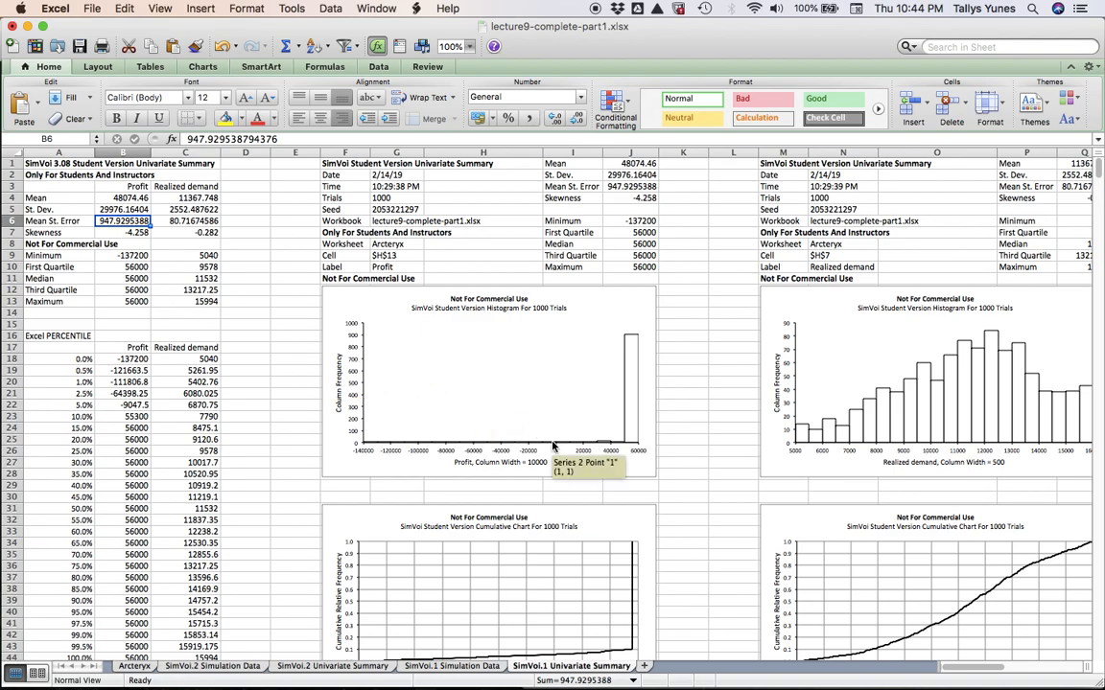
scroll(553, 446, "right", 15)
scroll(552, 446, "left", 6)
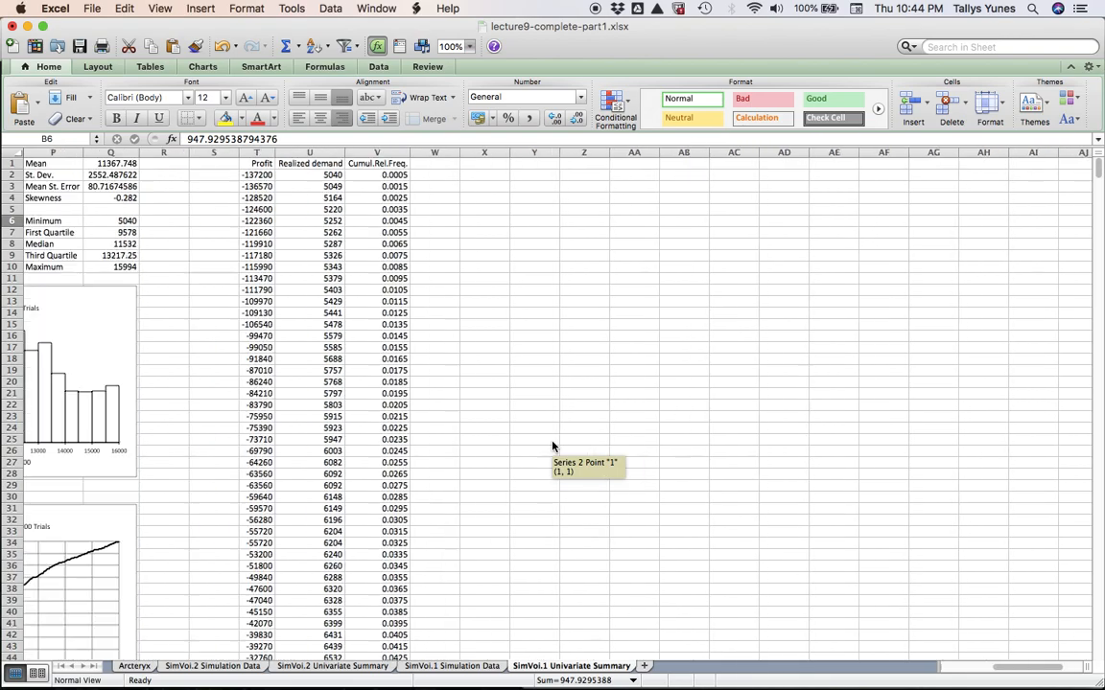
scroll(552, 446, "down", 18)
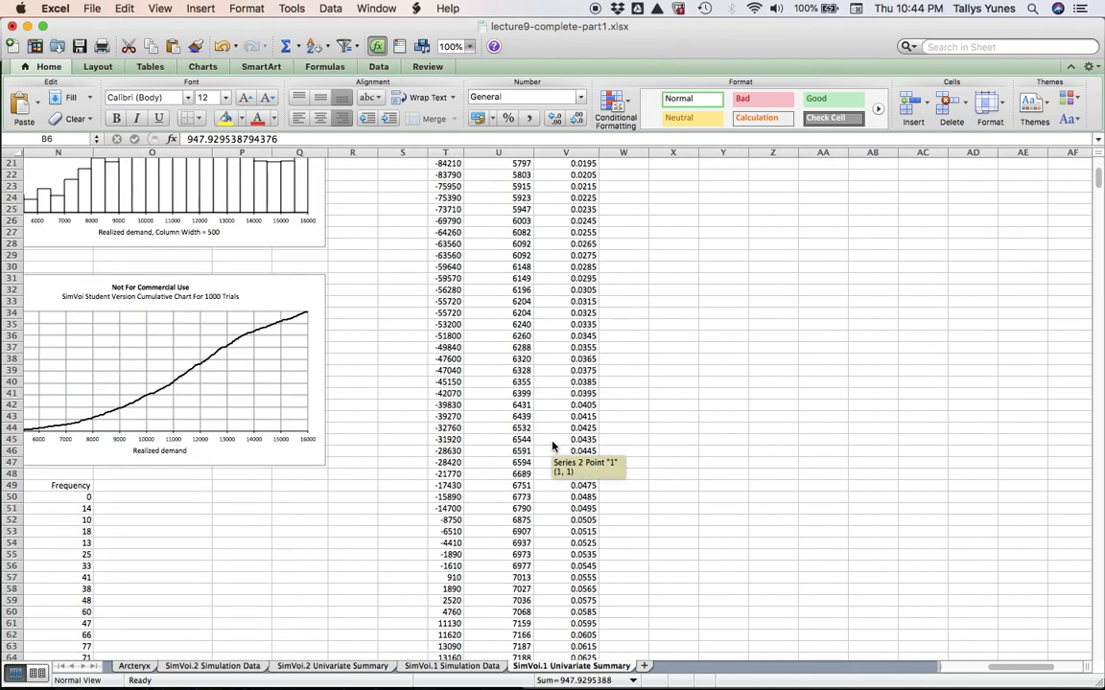
scroll(552, 446, "down", 6)
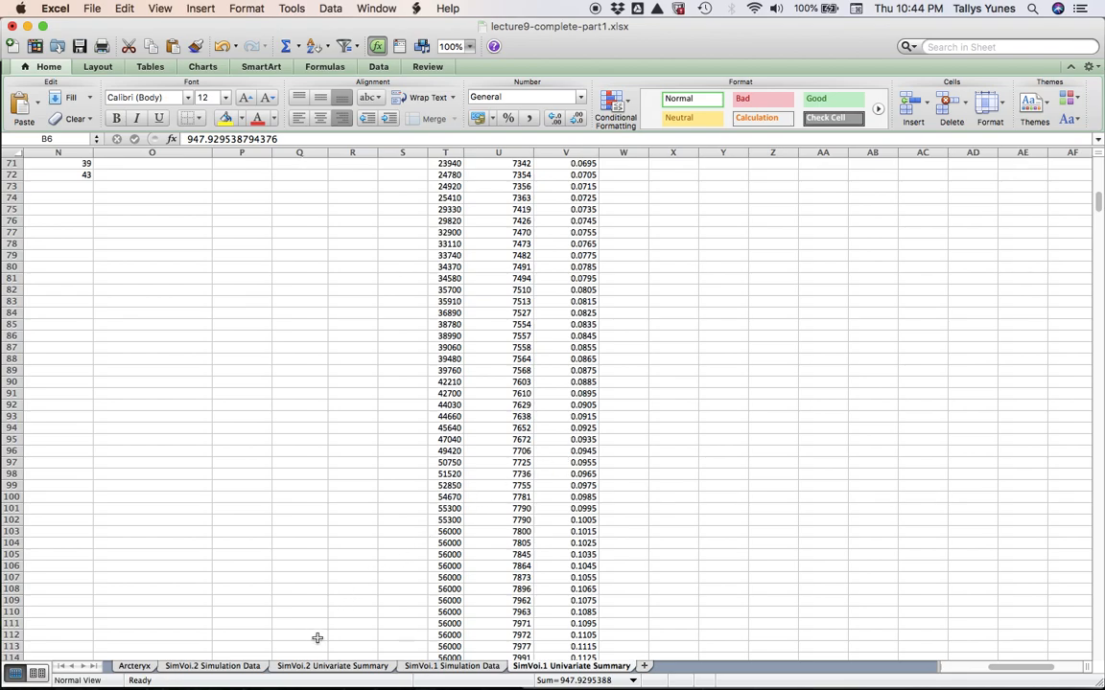
left_click(323, 669)
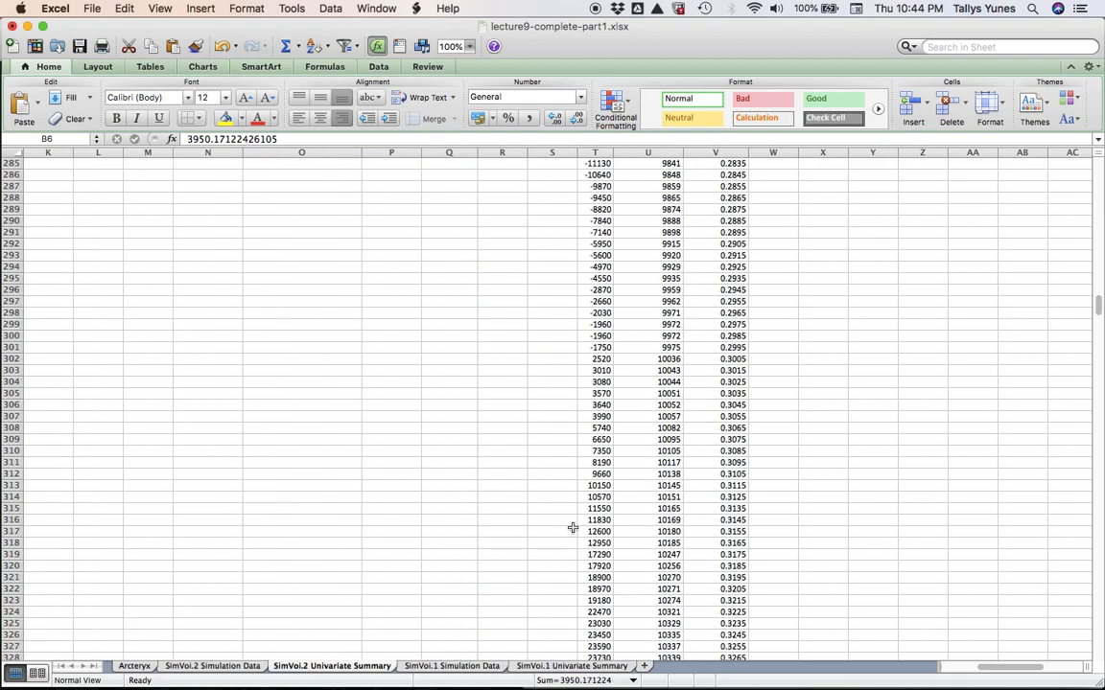
scroll(635, 520, "down", 20)
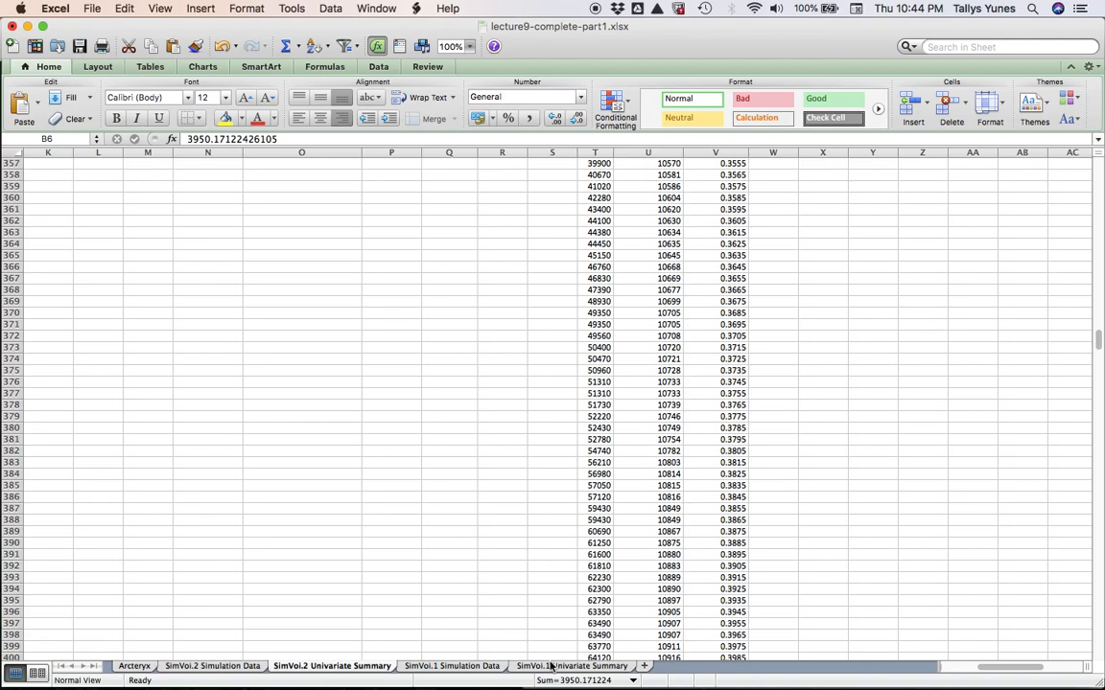
key("ctrl+Page_Down")
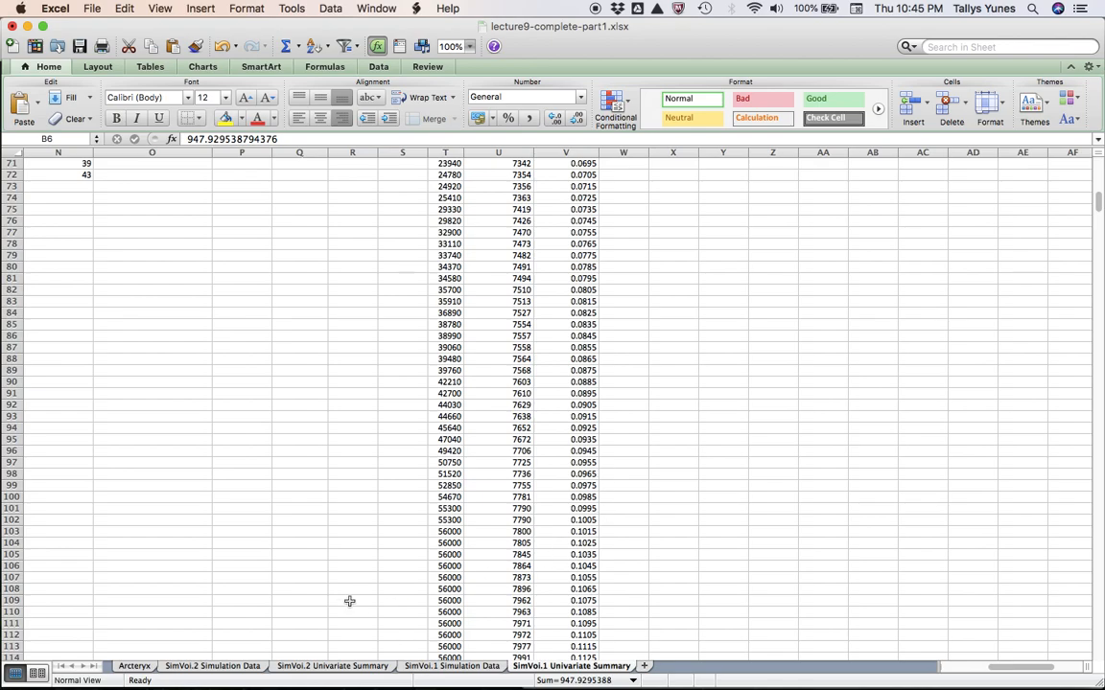
left_click(245, 666)
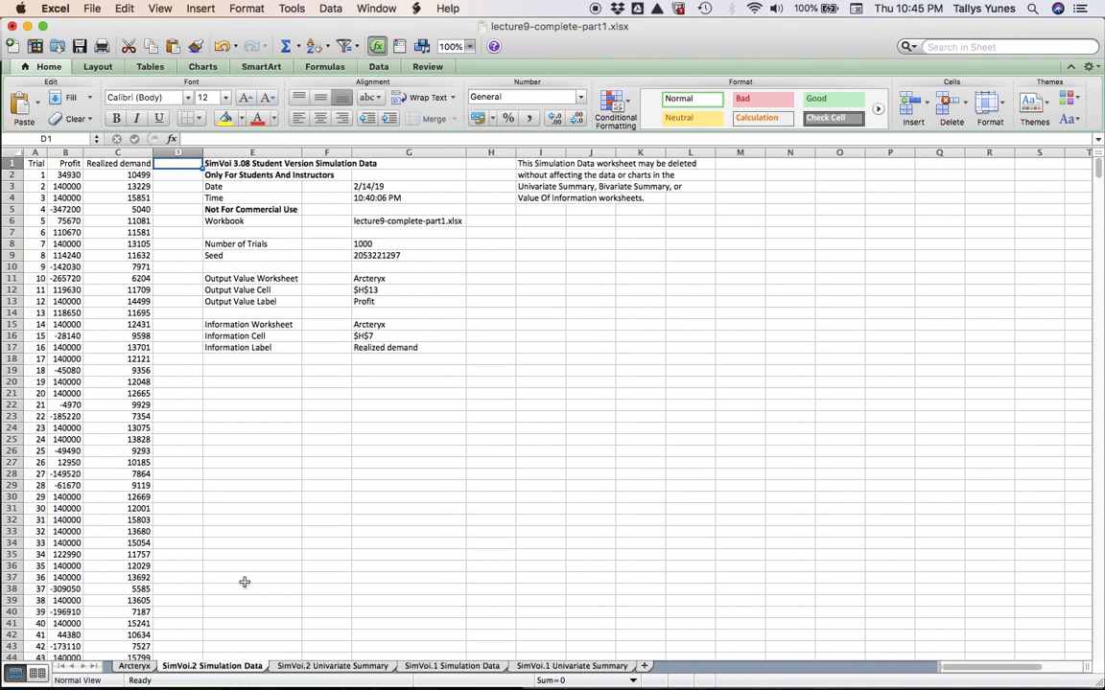
key("ctrl+Page_Down")
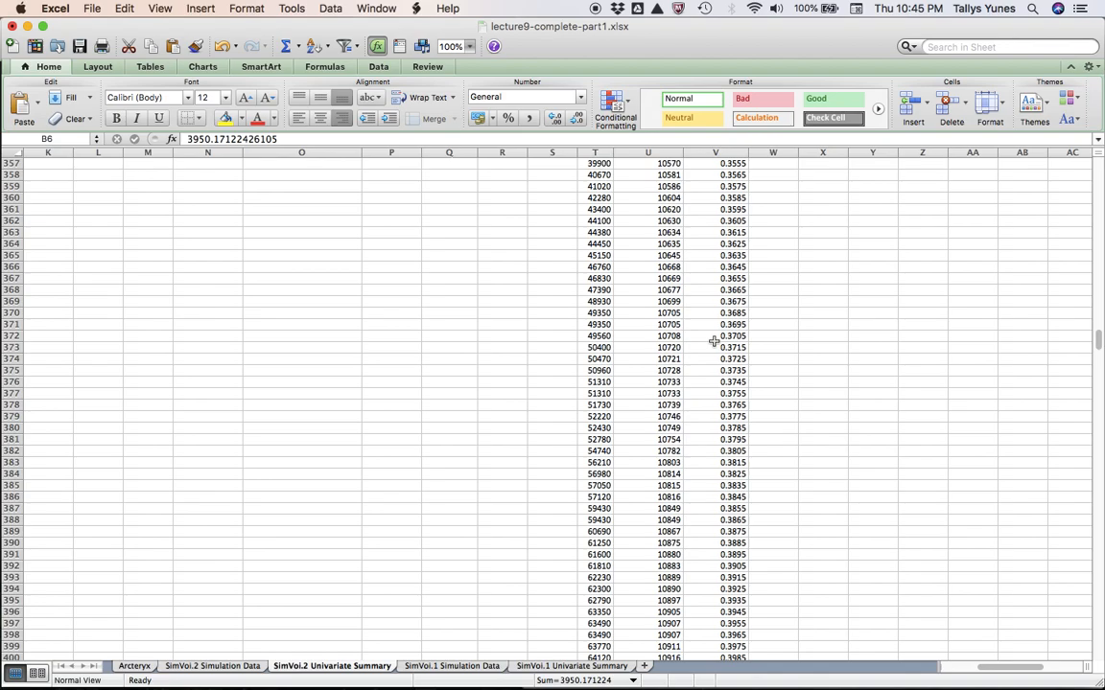
left_click(134, 665)
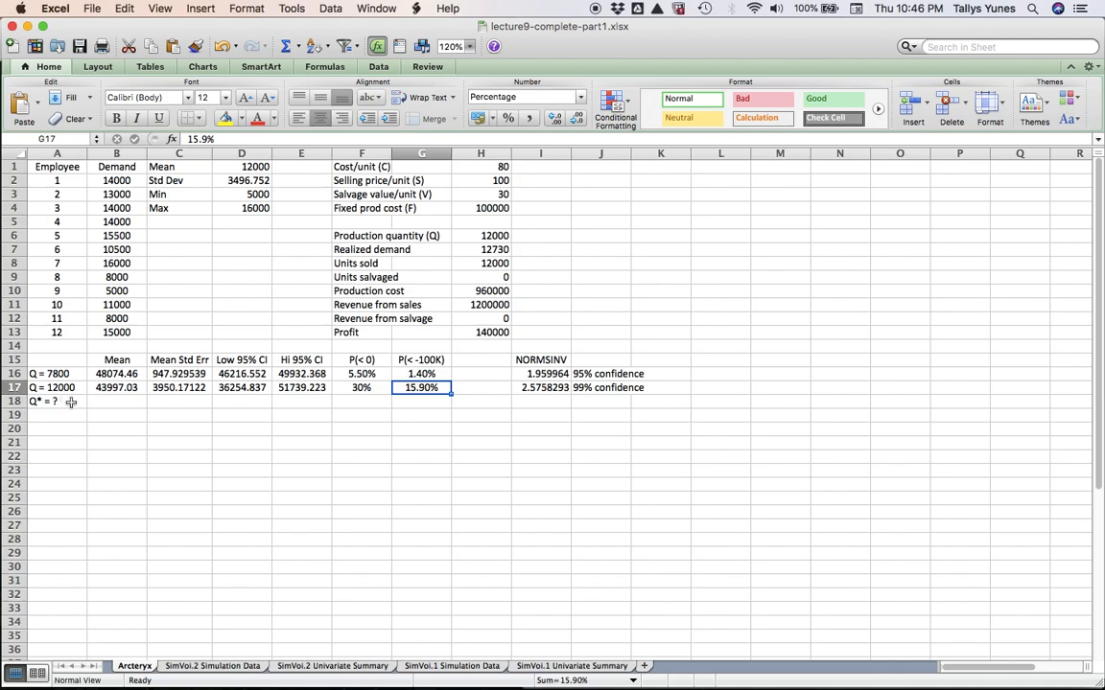
Label cell I6 of the SimVoi.2 Simulation Data sheet Q* and fill the adjacent input cell J6 with yellow
left_click(213, 666)
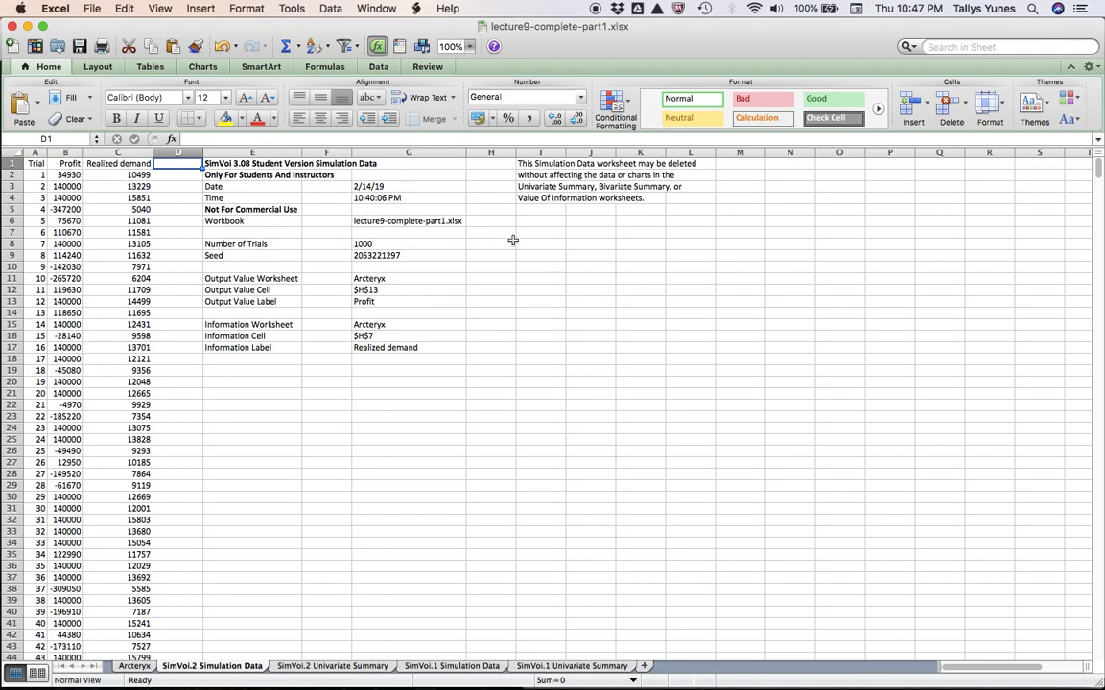
left_click(543, 223)
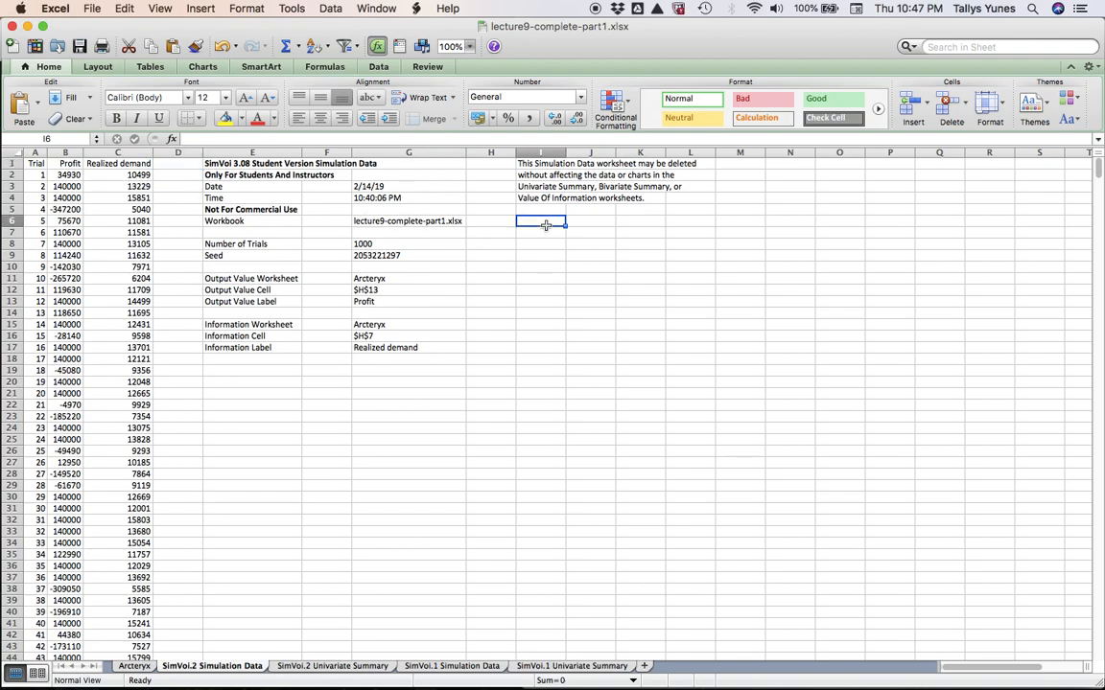
type("Q*")
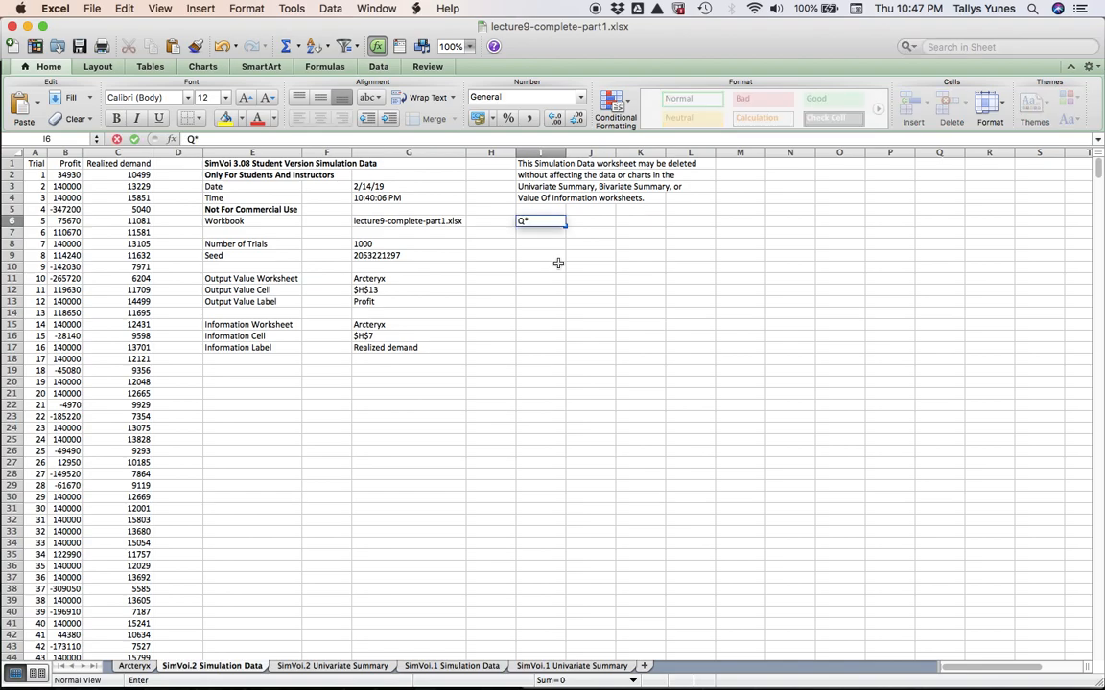
key("Tab")
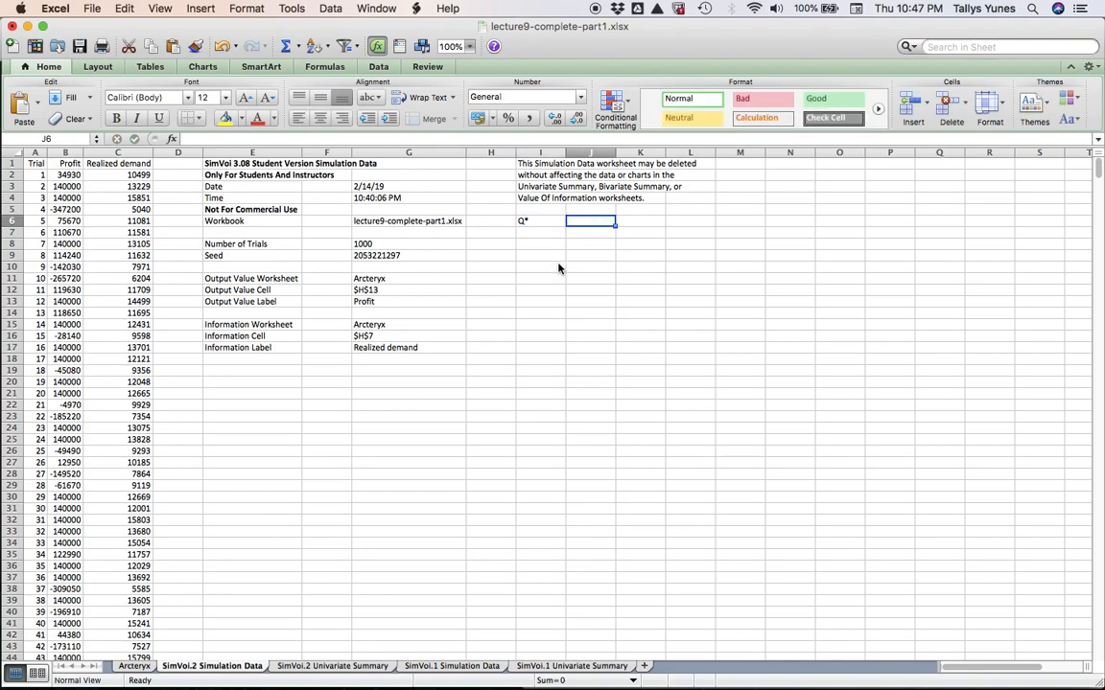
left_click(226, 118)
Enter the label Avg Profit in cell I7 below the Q* label
left_click(541, 233)
type("A")
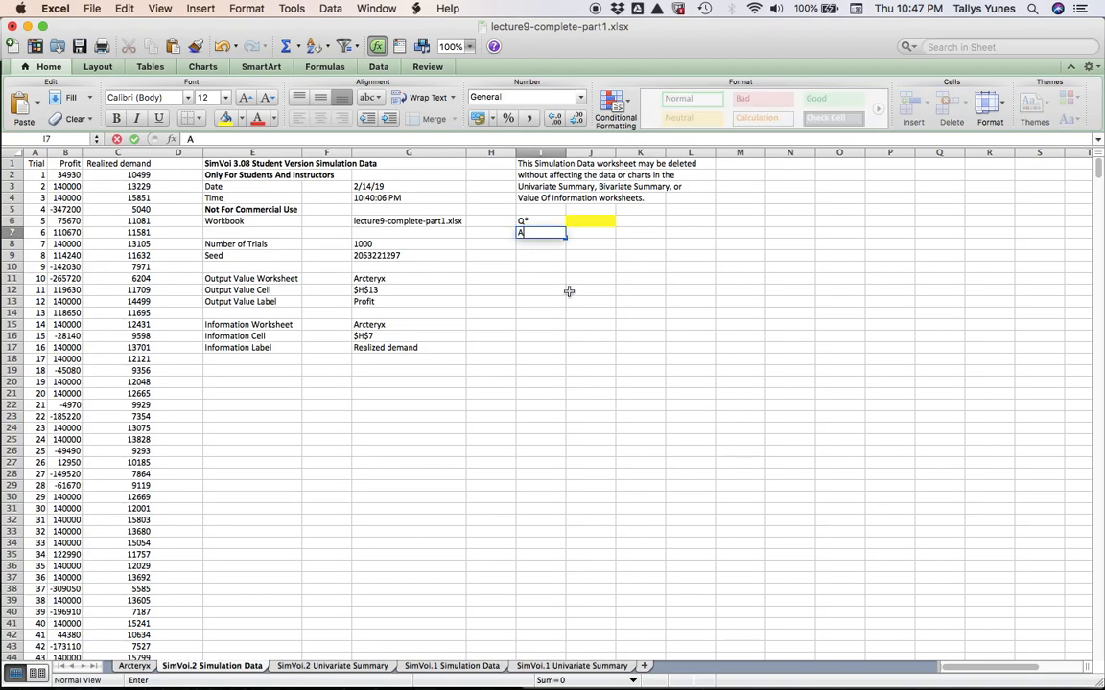
type("vg Profit")
key("Tab")
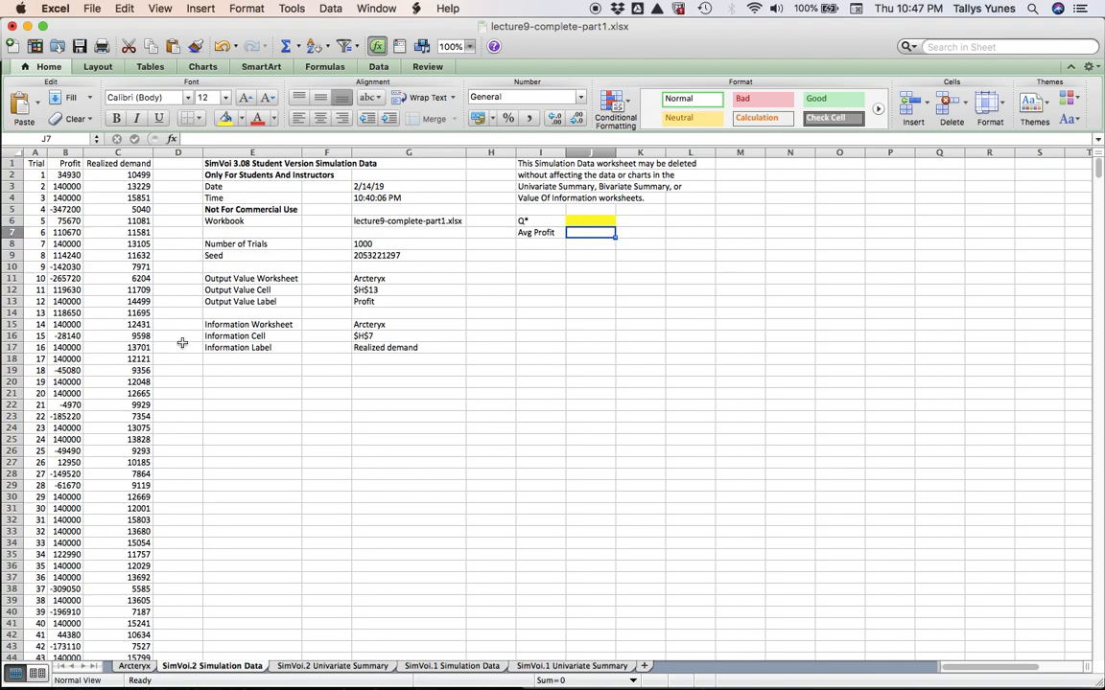
Enter the column header Profit in cell D1, beside the Realized demand column
left_click(161, 163)
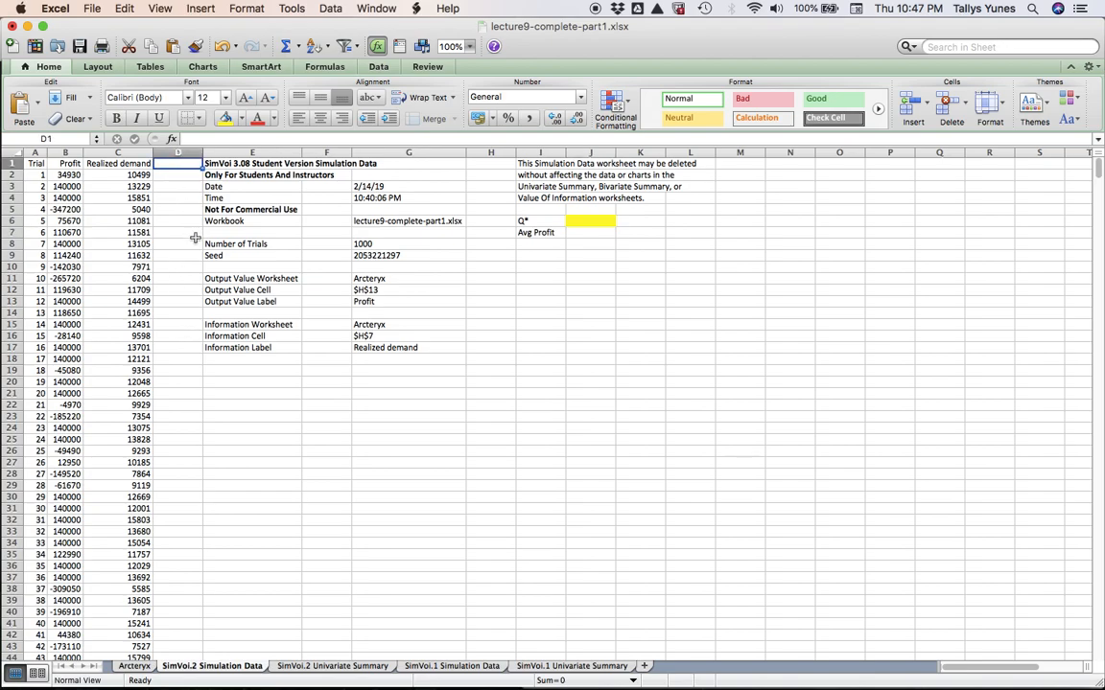
type("Profit")
key("Return")
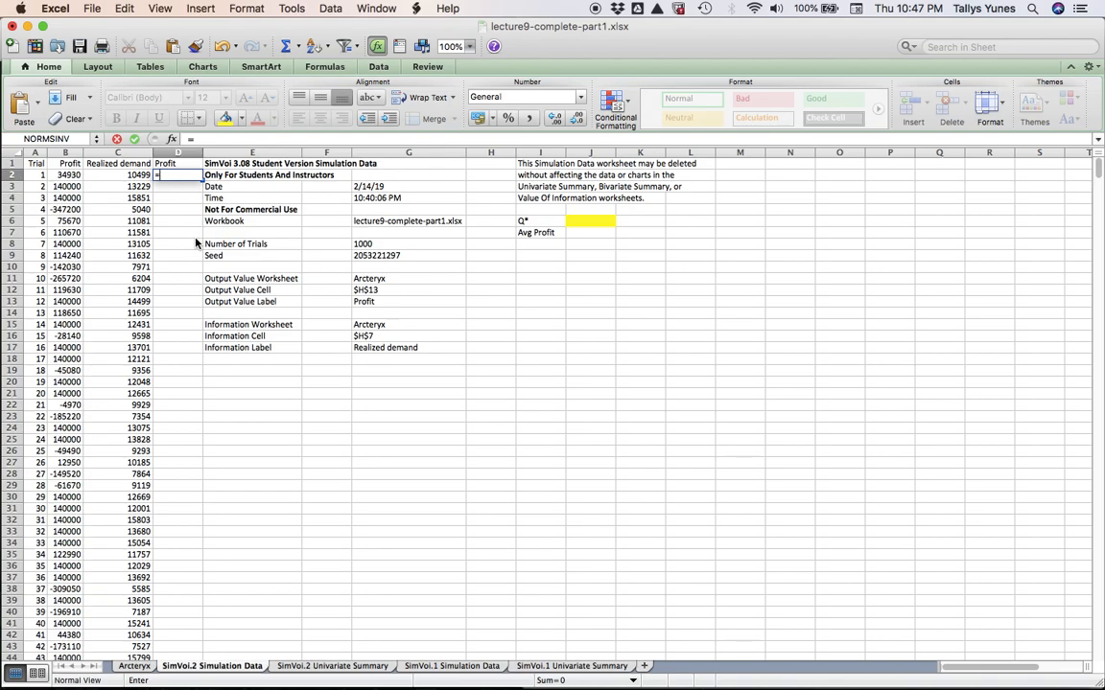
Begin the profit formula in D2 with the sales revenue, 100 times the minimum of C2 and the absolute reference $J$6
left_click(134, 667)
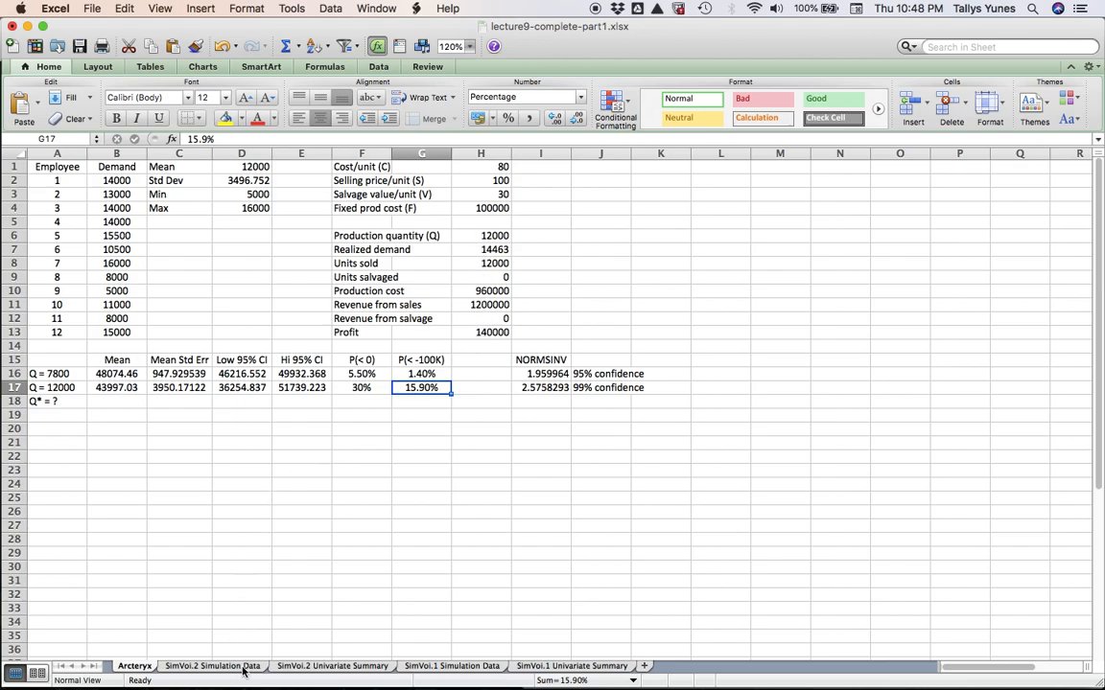
left_click(213, 666)
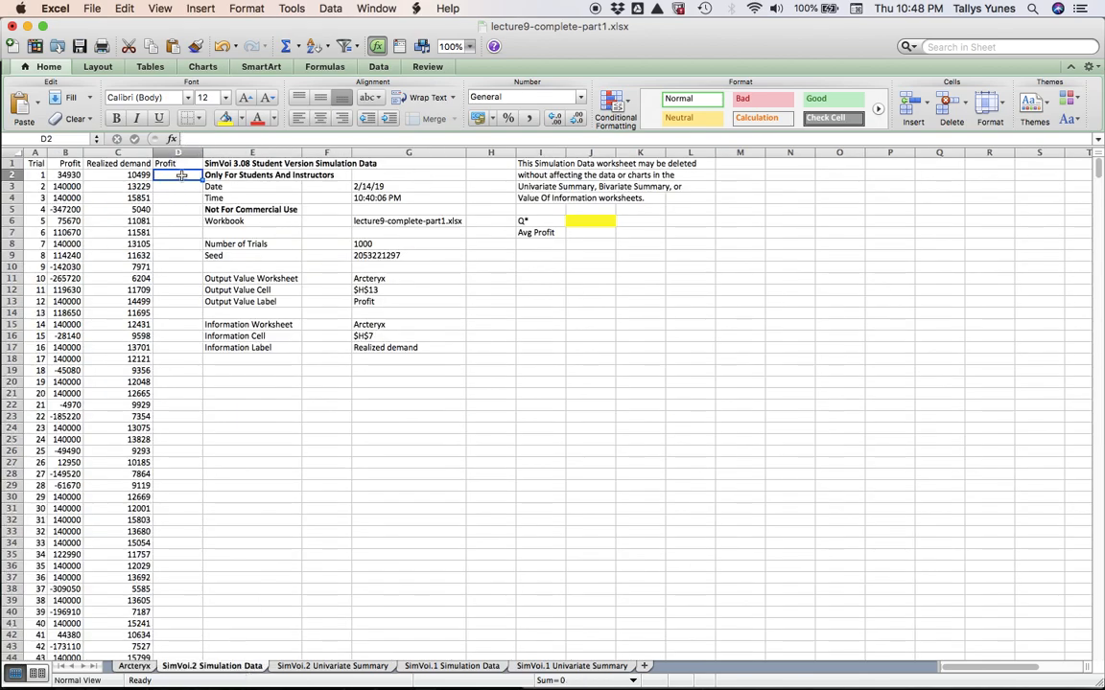
type("=")
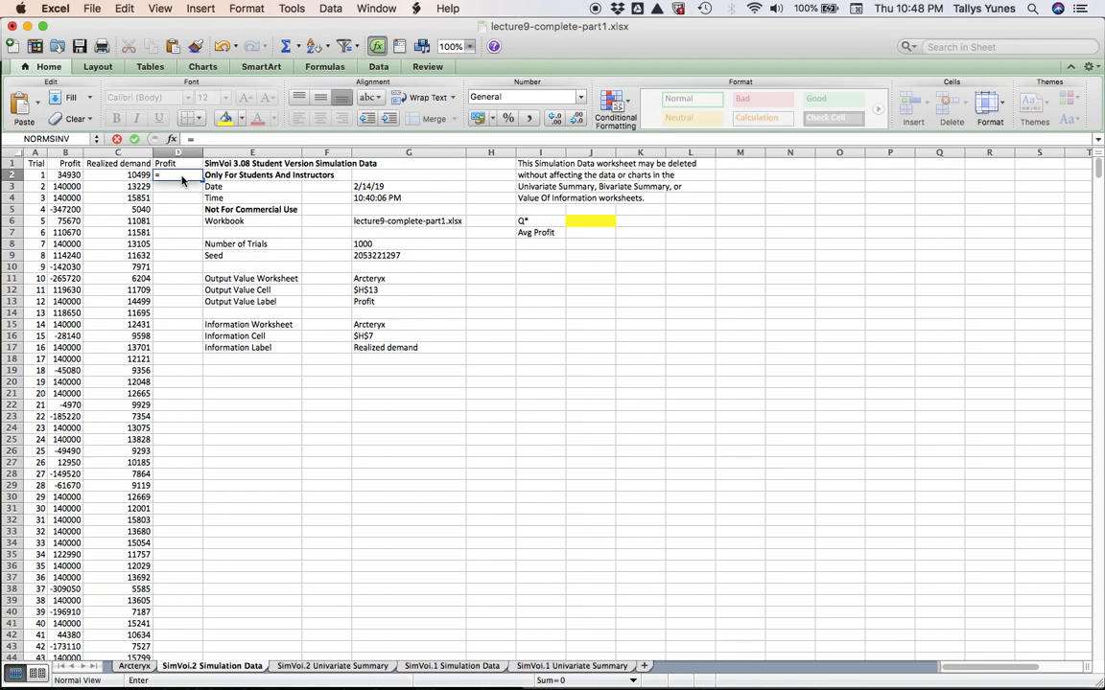
type("100*")
left_click(181, 193)
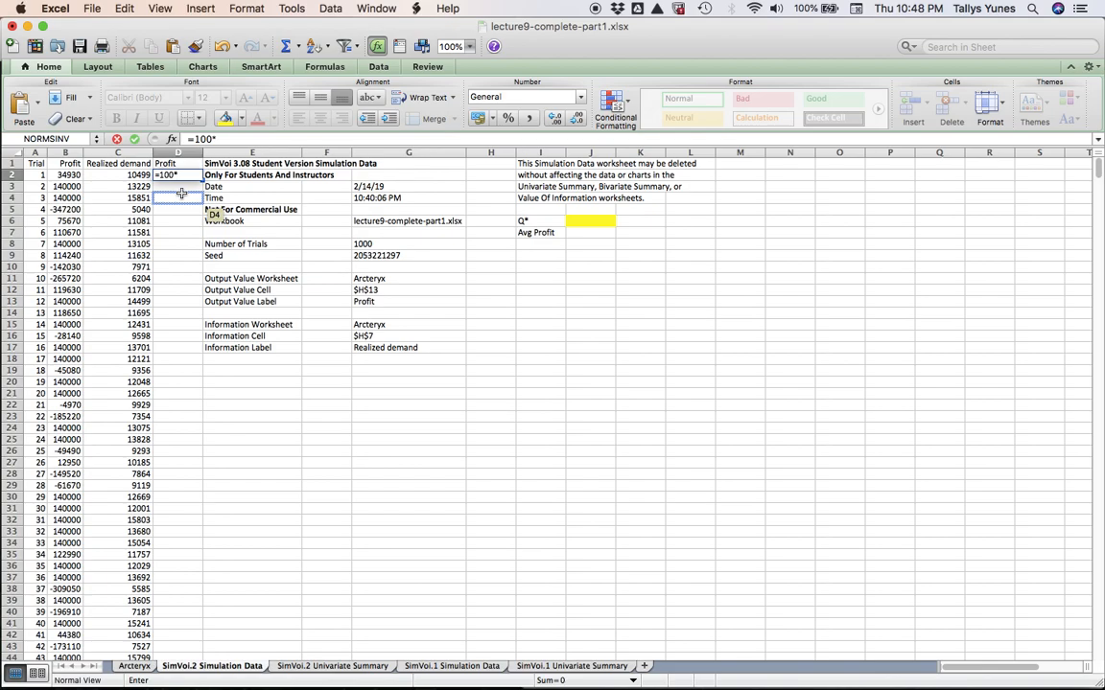
type("min(")
left_click(146, 176)
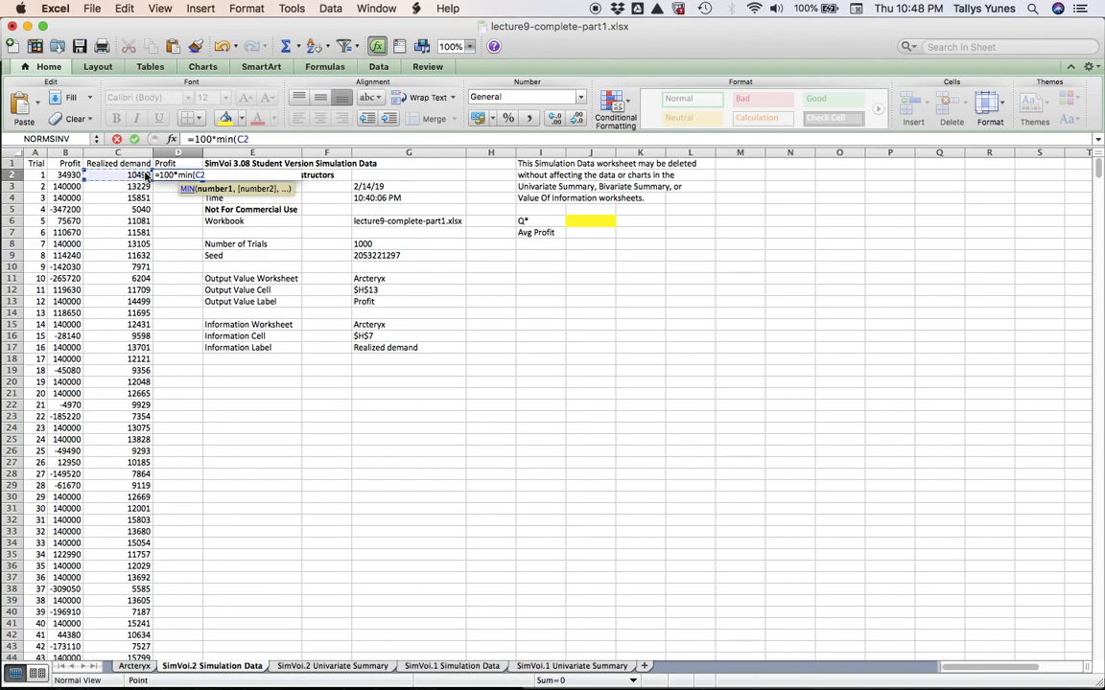
type(",")
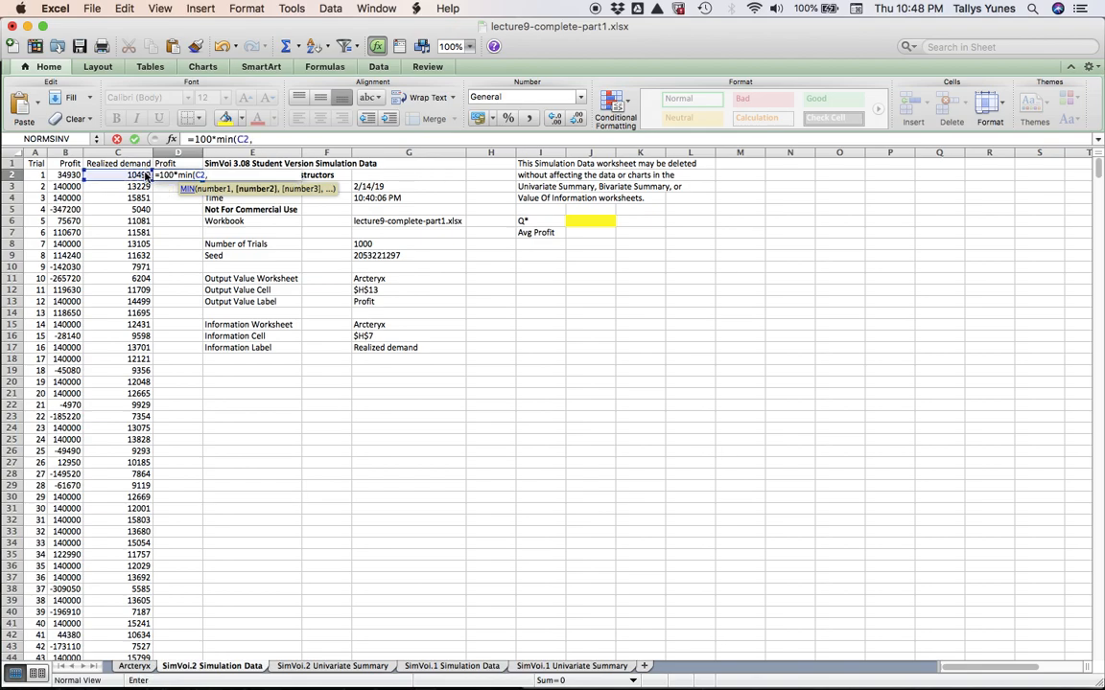
left_click(594, 221)
key("super+t")
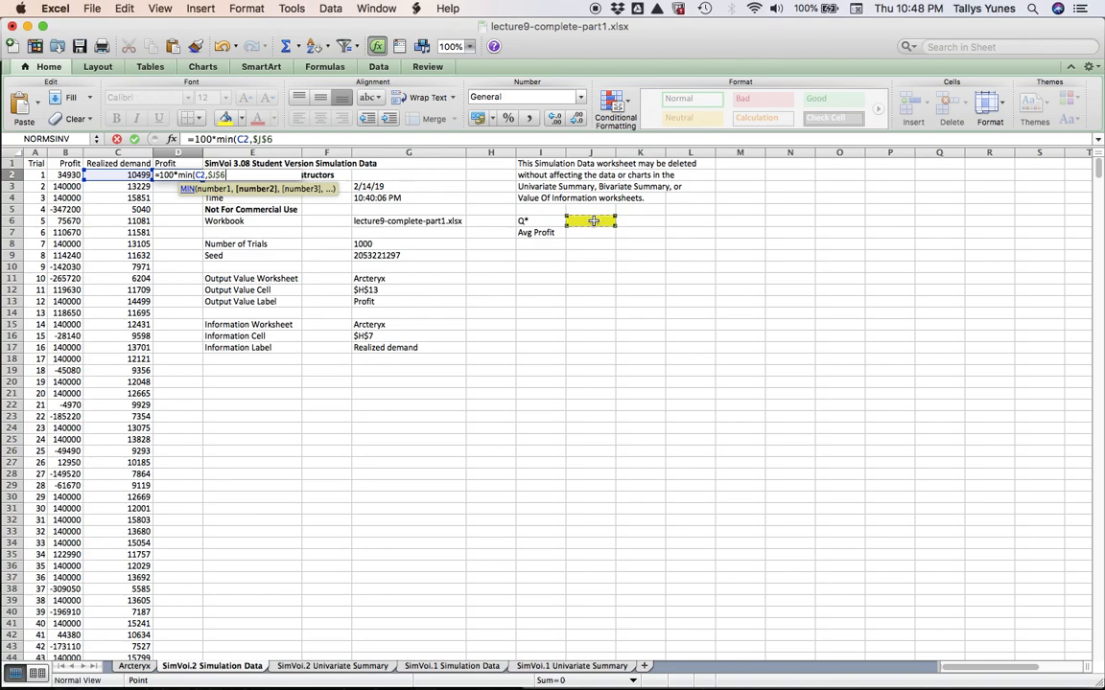
Add the salvage revenue term +30*MAX($J$6-C2,0) to the D2 profit formula
type(")+30*")
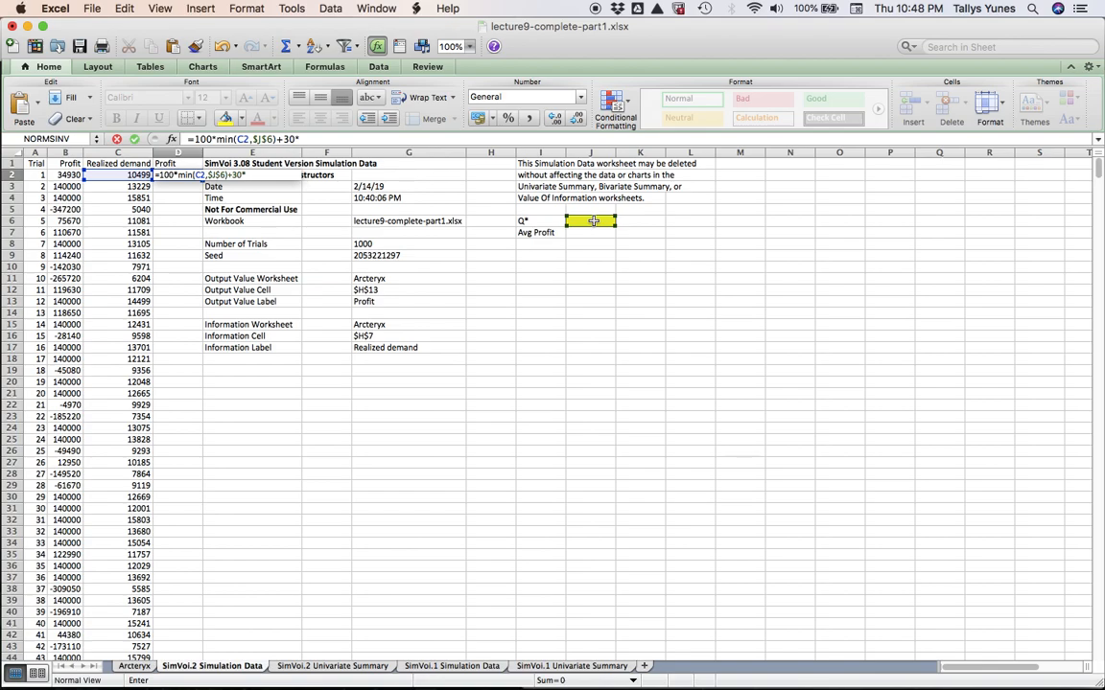
type("max(")
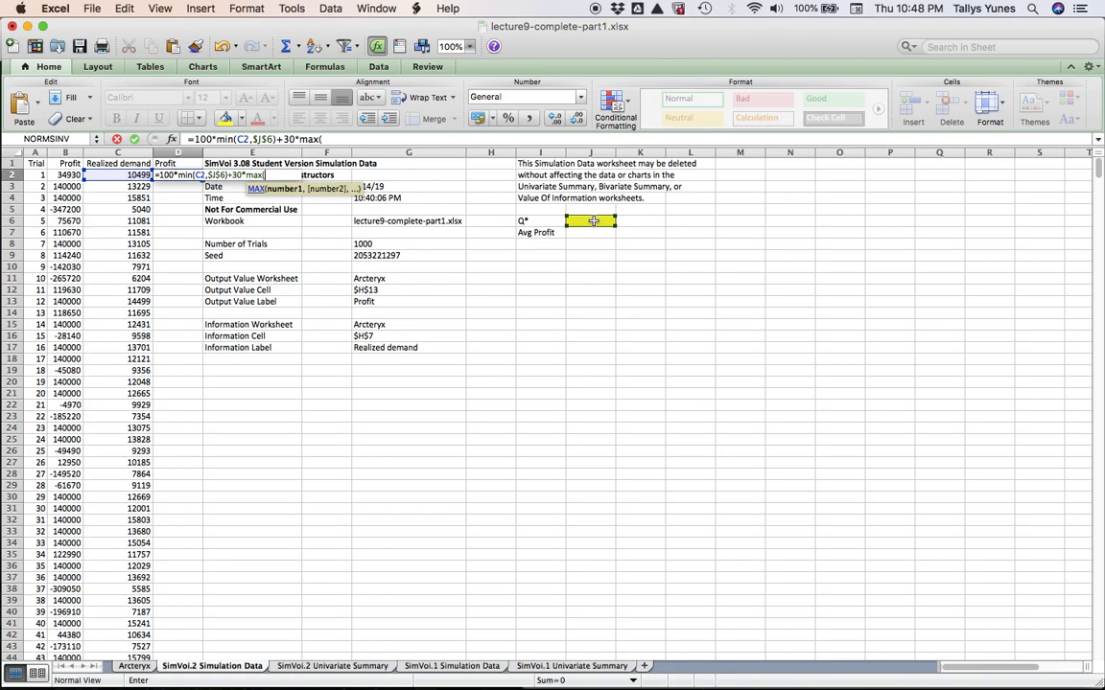
left_click(593, 221)
key("super+t")
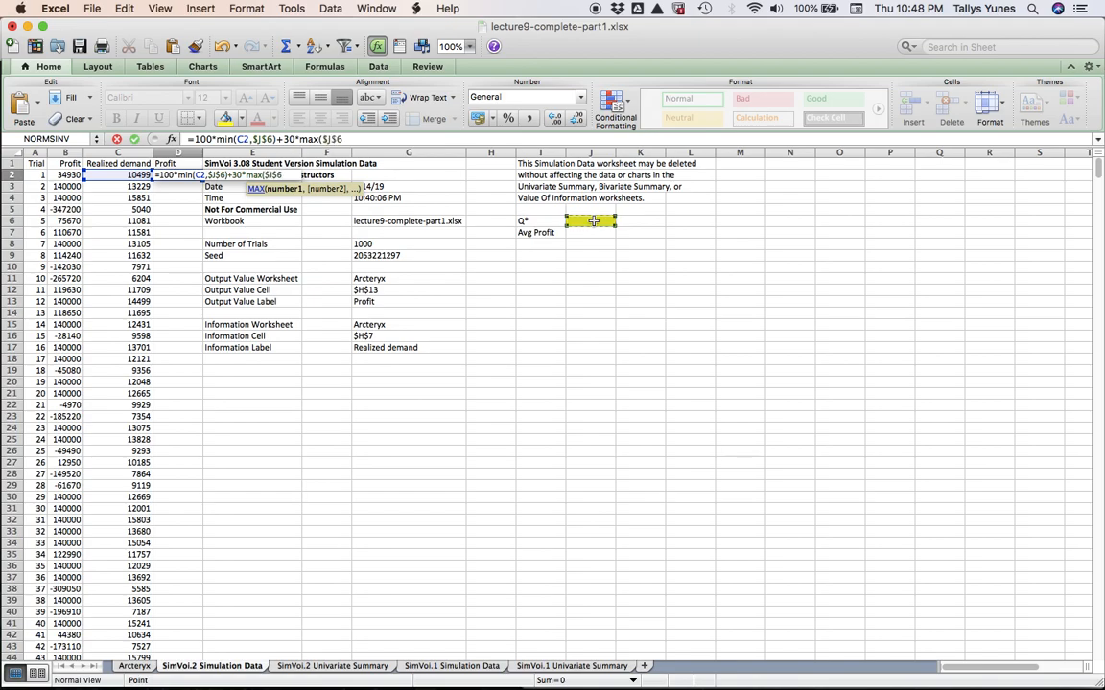
type("-")
left_click(125, 177)
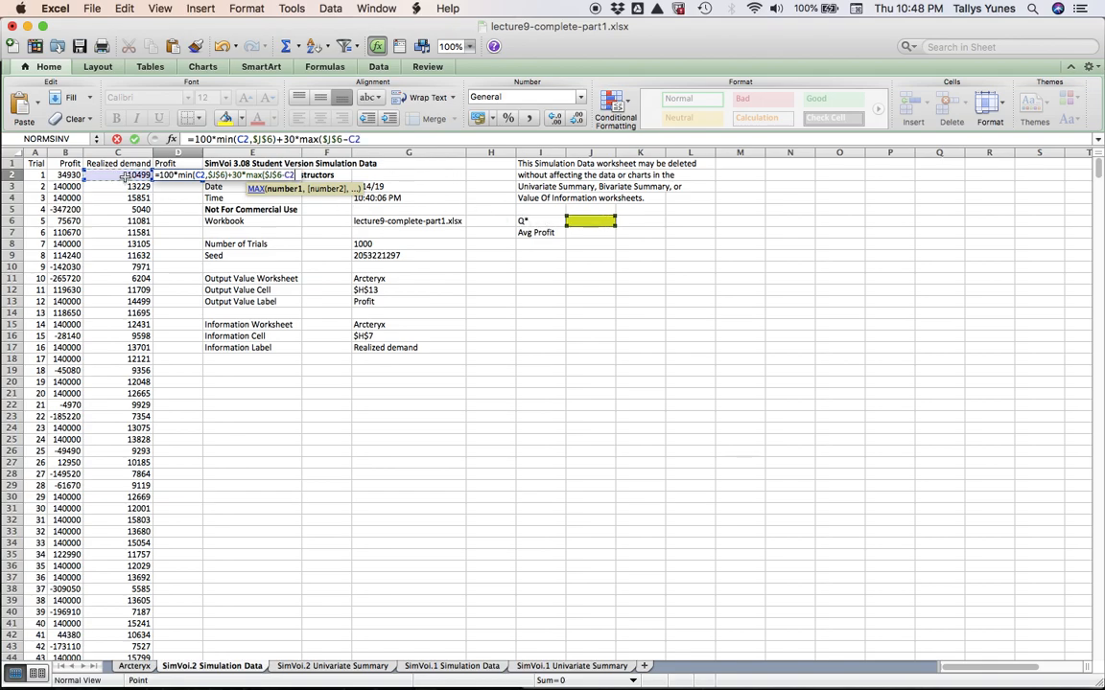
type(",0)")
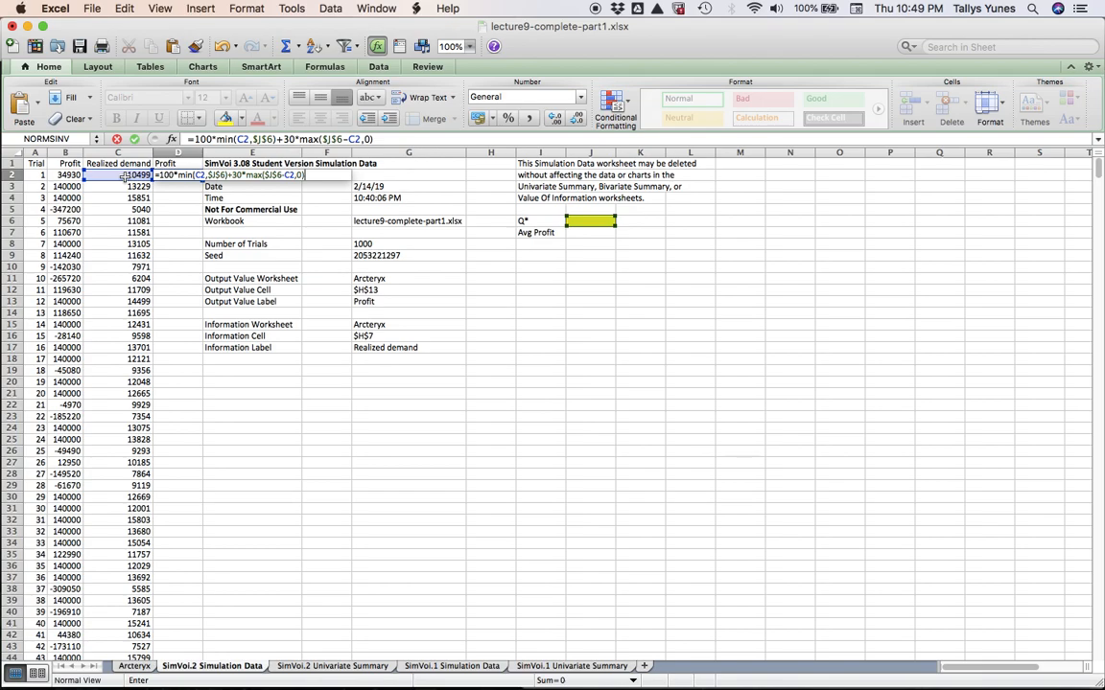
Complete the D2 profit formula by subtracting the production cost 80*$J$6 and the fixed cost 100000
type("-80*")
left_click(592, 222)
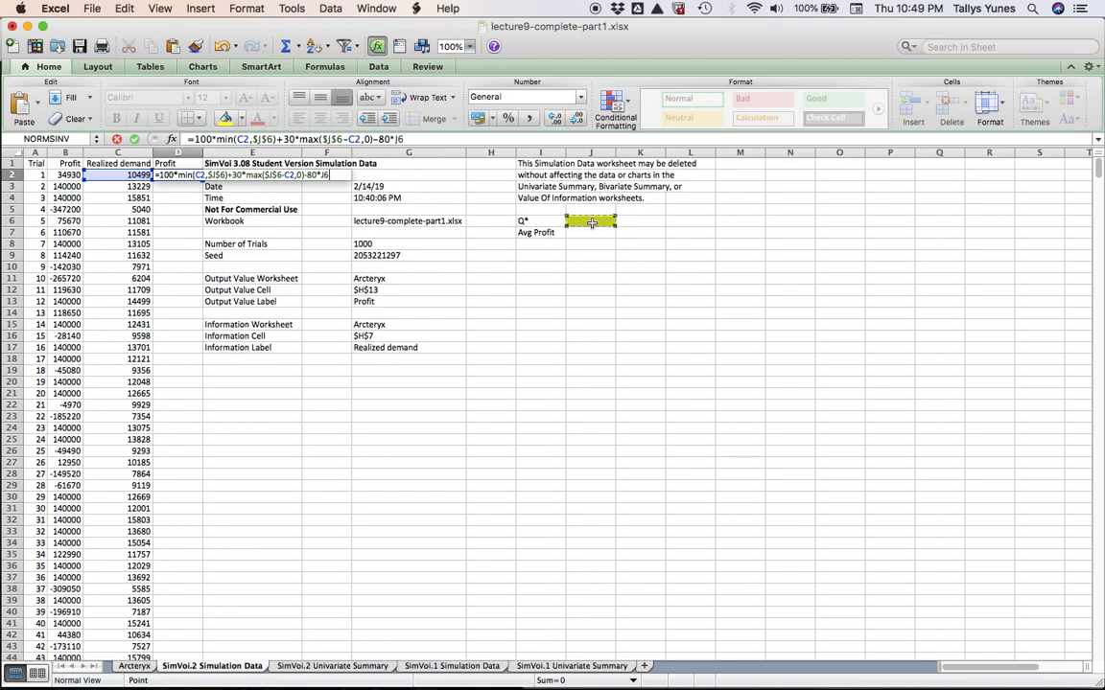
key("super+t")
type("-100000")
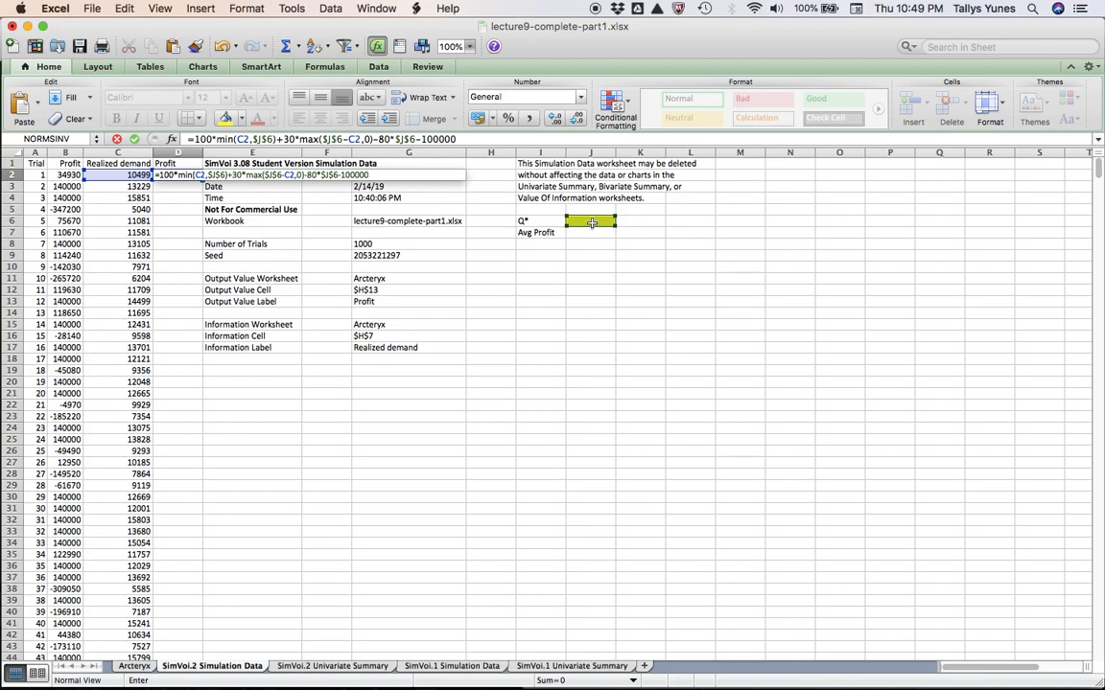
key("Return")
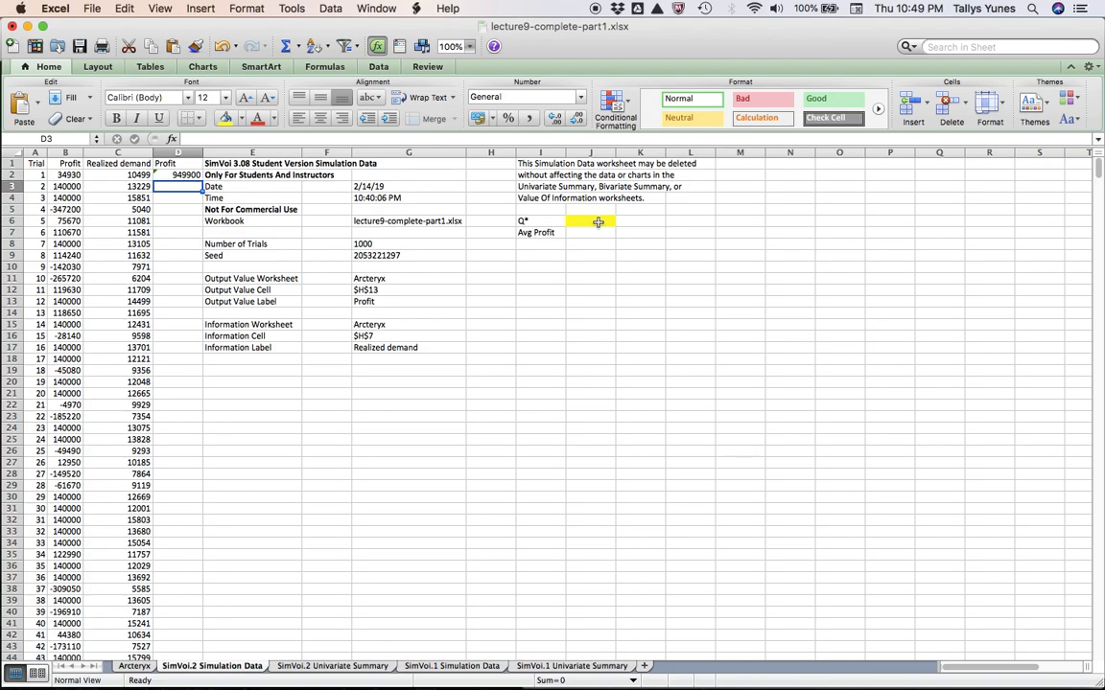
Set Q* in J6 to 12000 and fill the D2 profit formula down the column for all trials
left_click(595, 223)
type("12")
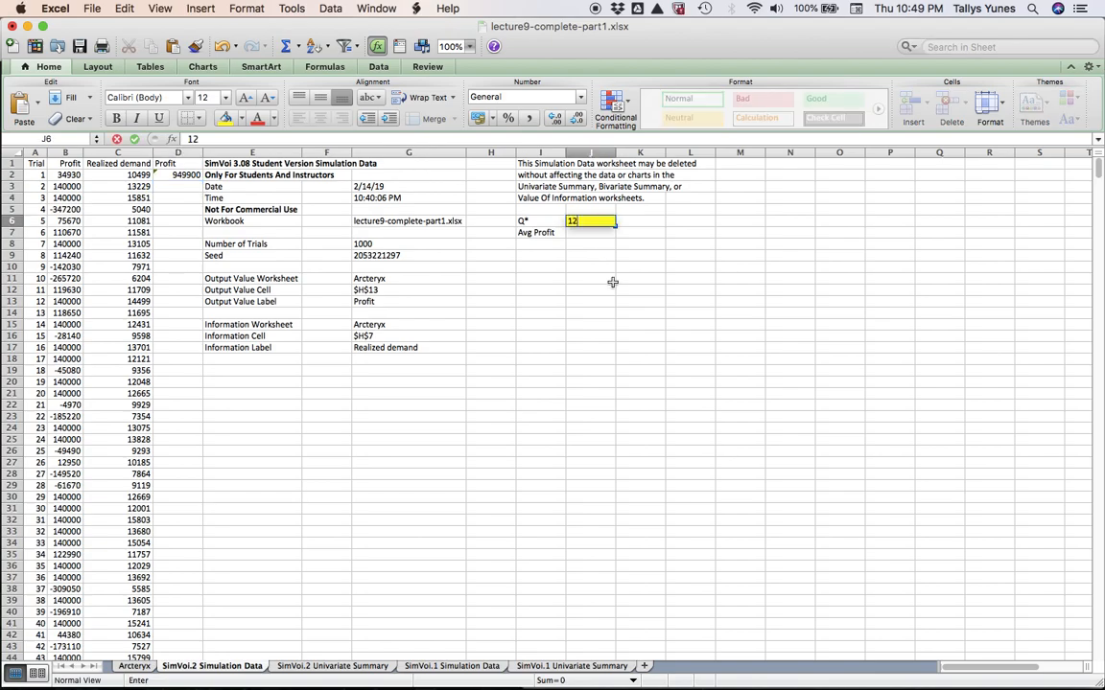
type("000")
key("Return")
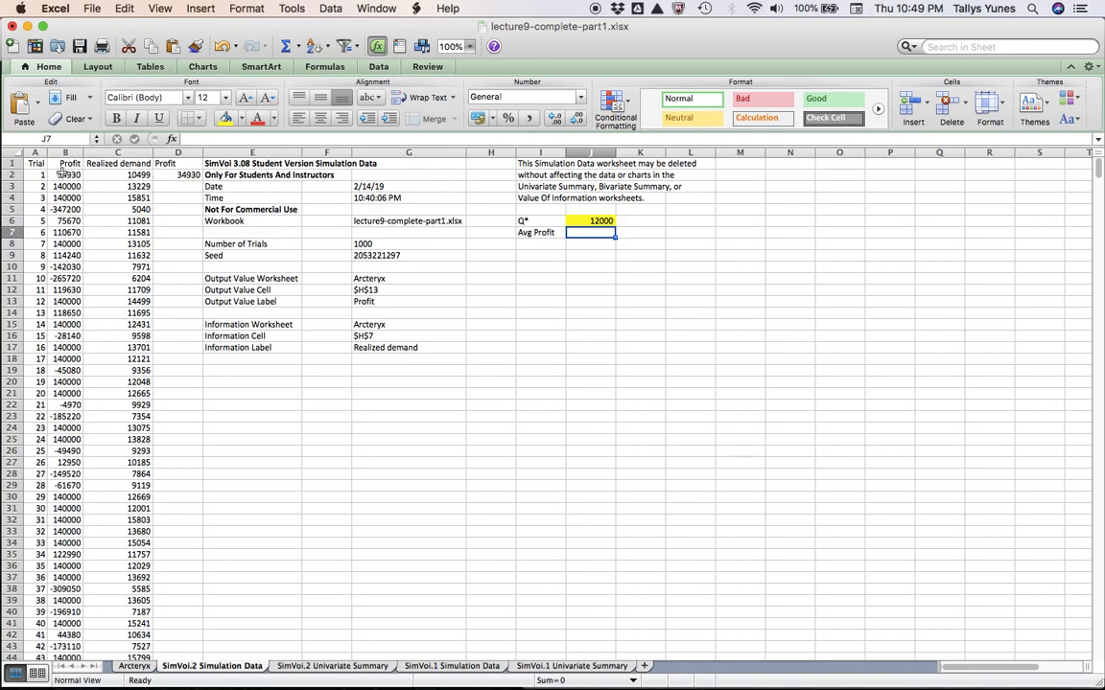
left_click(161, 175)
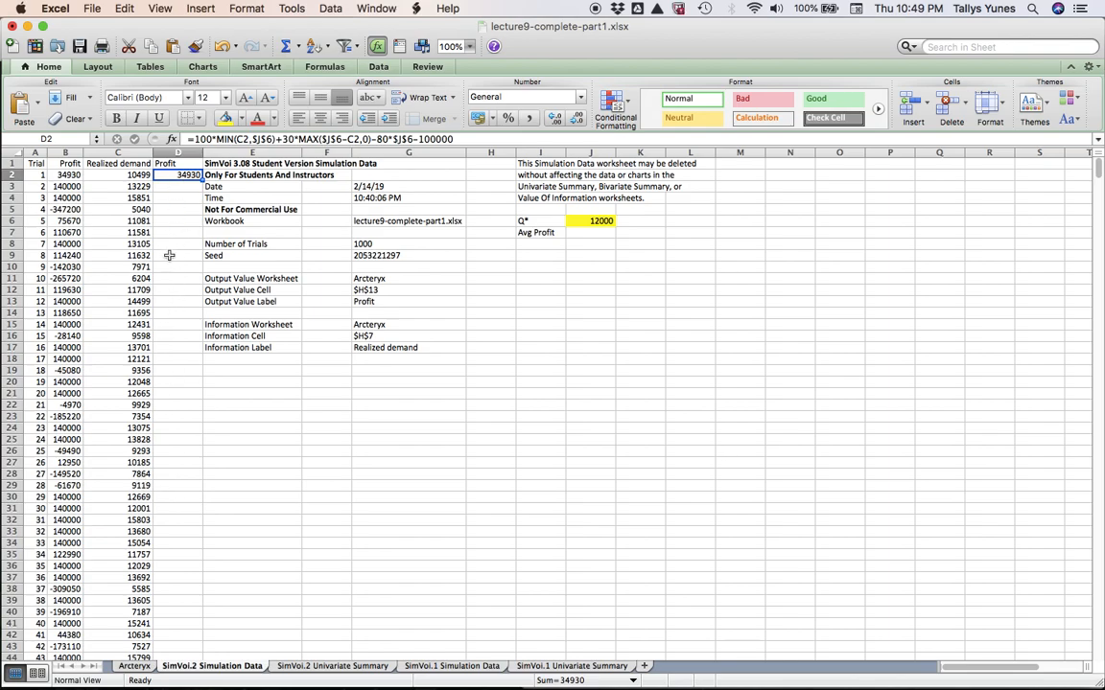
double_click(201, 178)
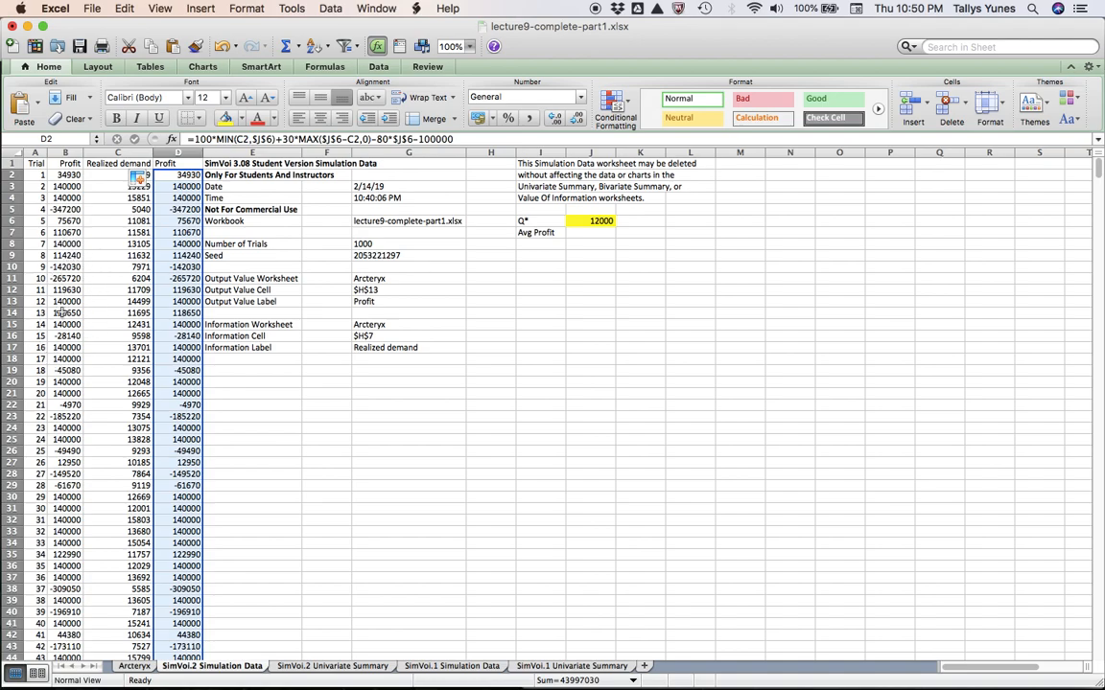
Calculate the average profit in J7 with =AVERAGE(D2:D1001)
left_click(537, 232)
left_click(604, 221)
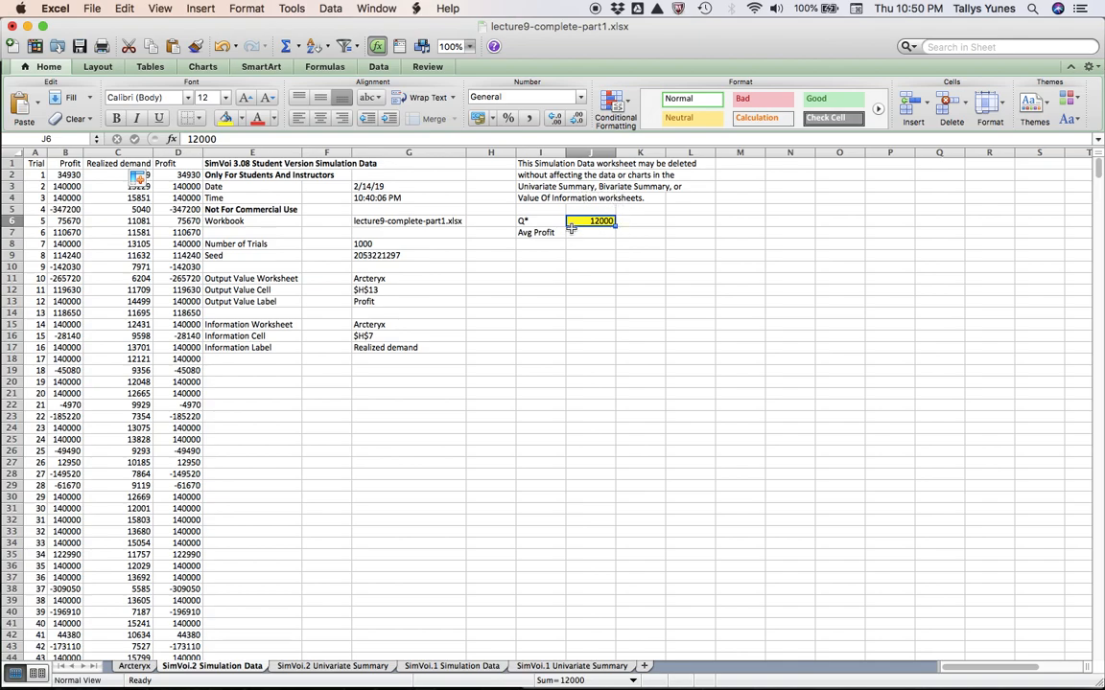
key("Return")
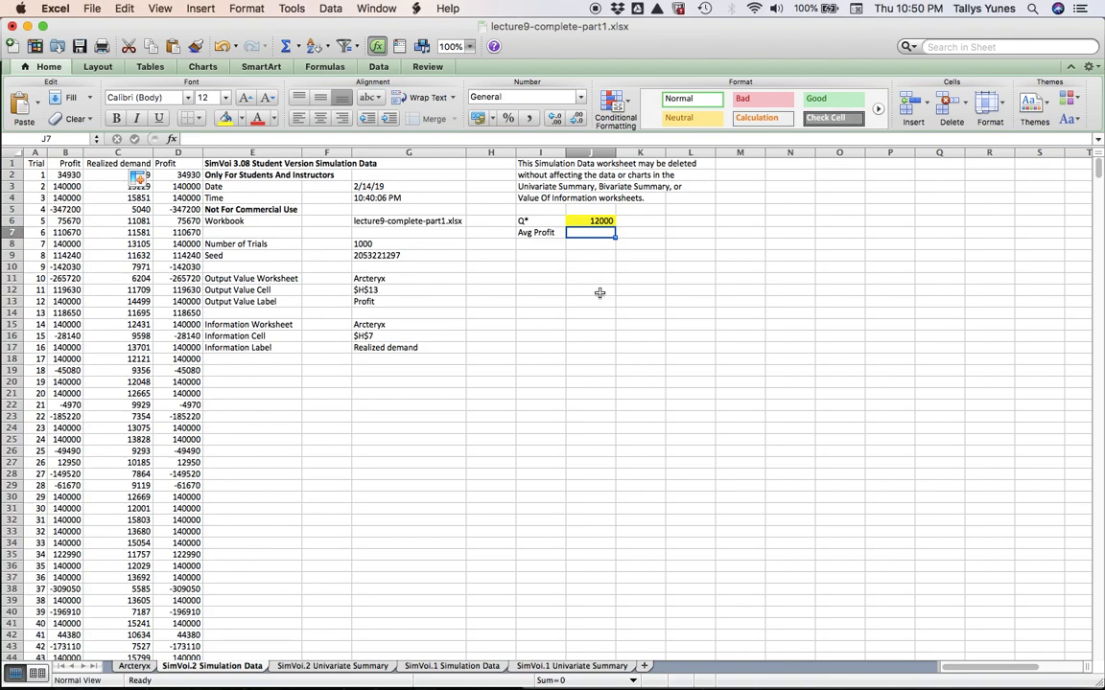
type("=ave")
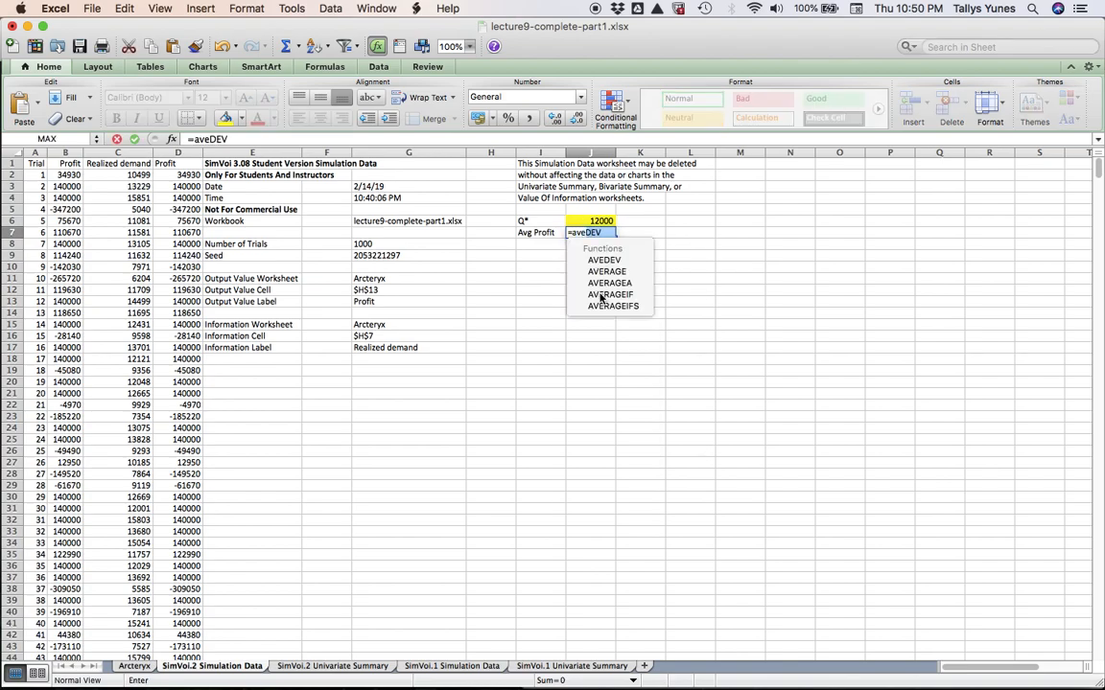
type("rage(d2:d")
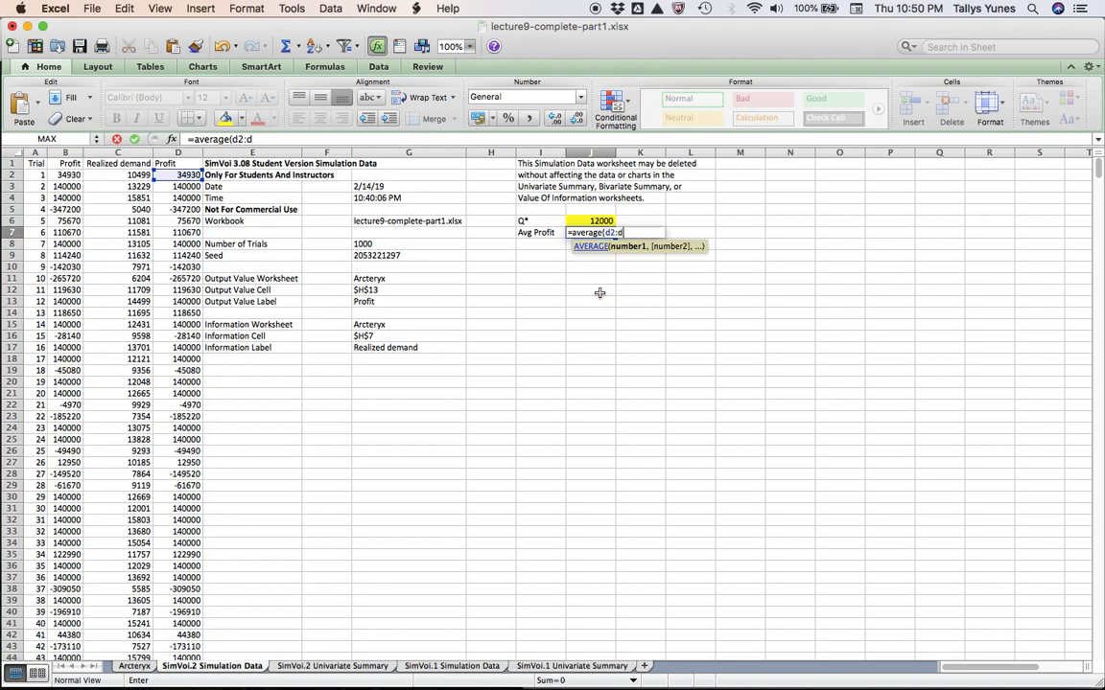
type("1001")
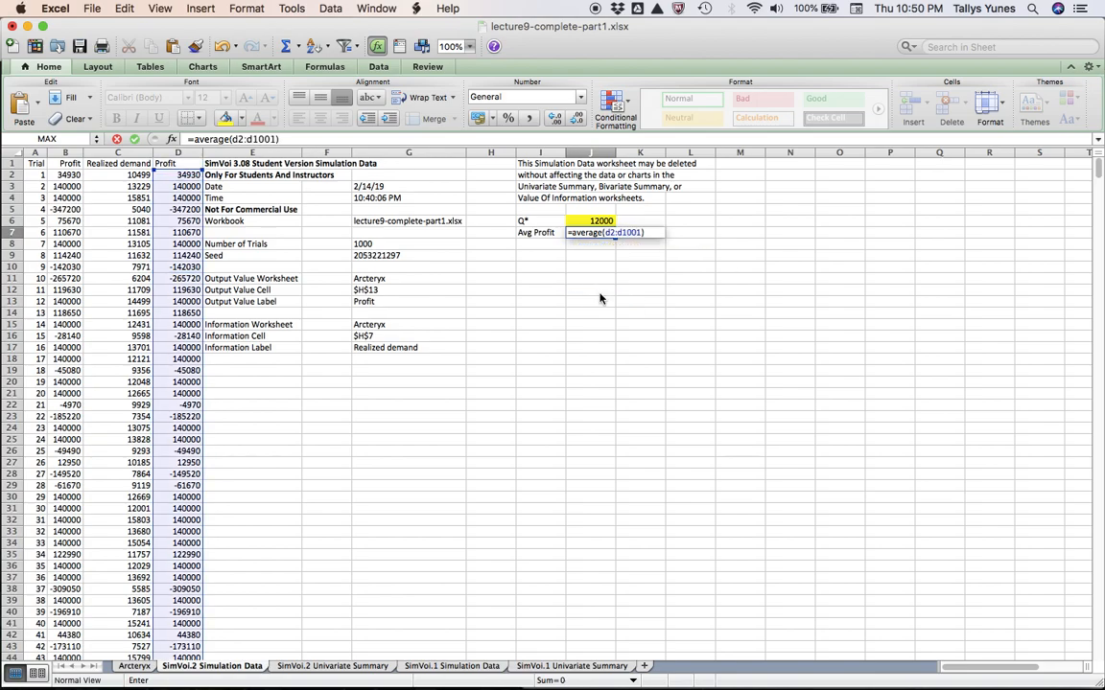
key("Return")
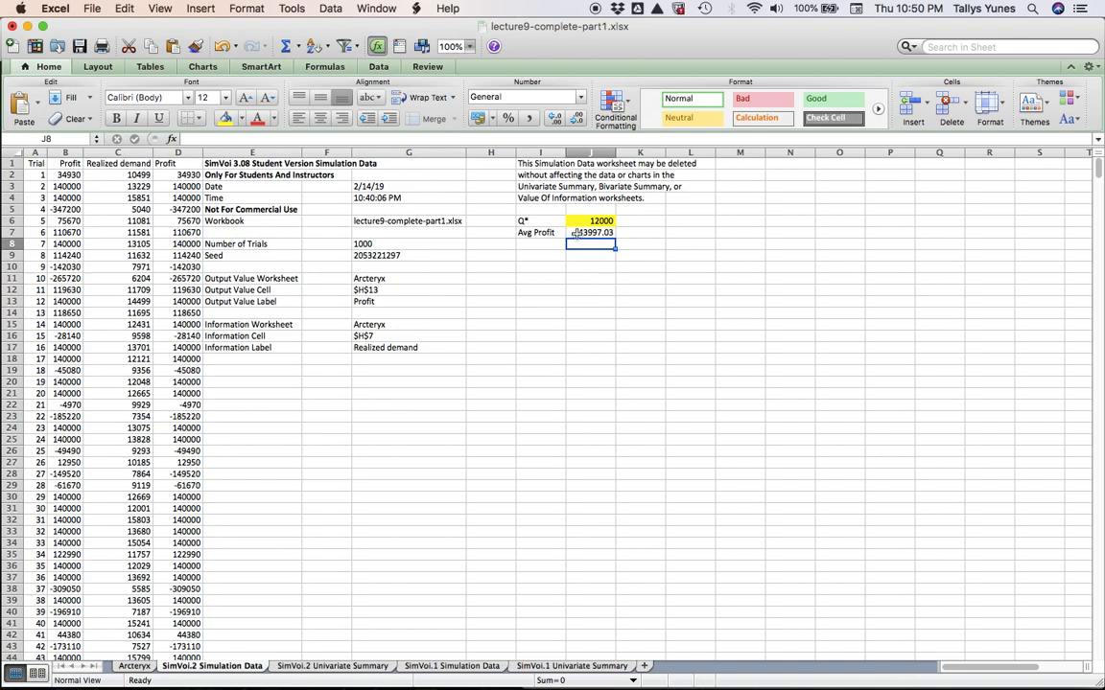
key("Up")
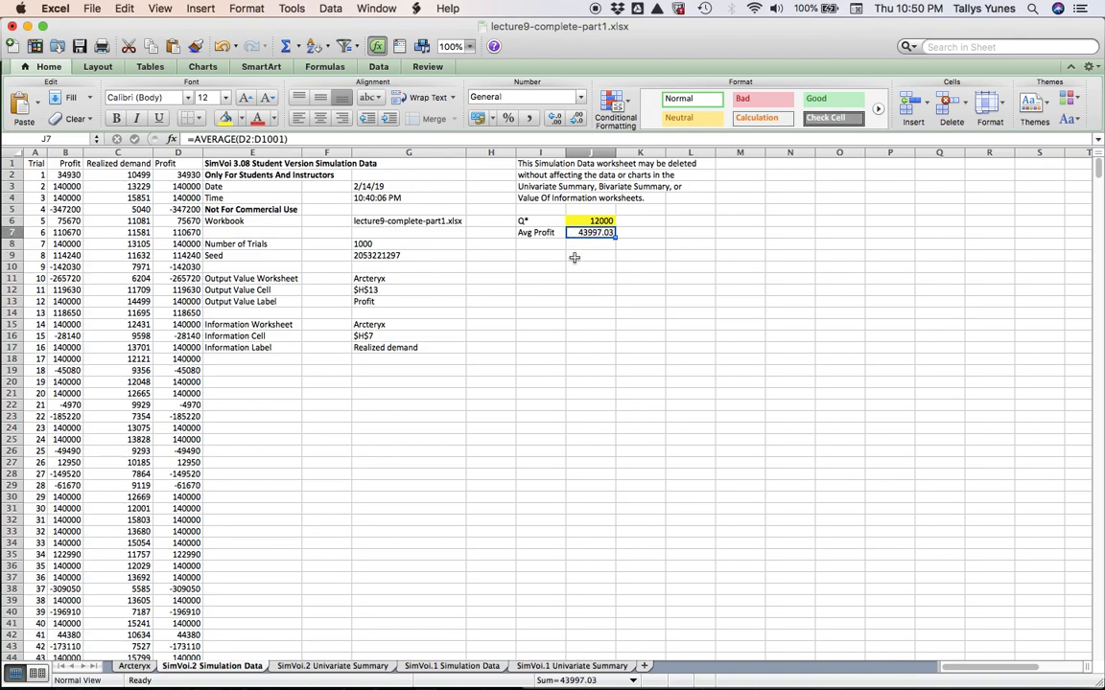
Check the mean profit on the SimVoi.2 Univariate Summary sheet against the calculated average, and return to the SimVoi.2 Simulation Data sheet
left_click(357, 667)
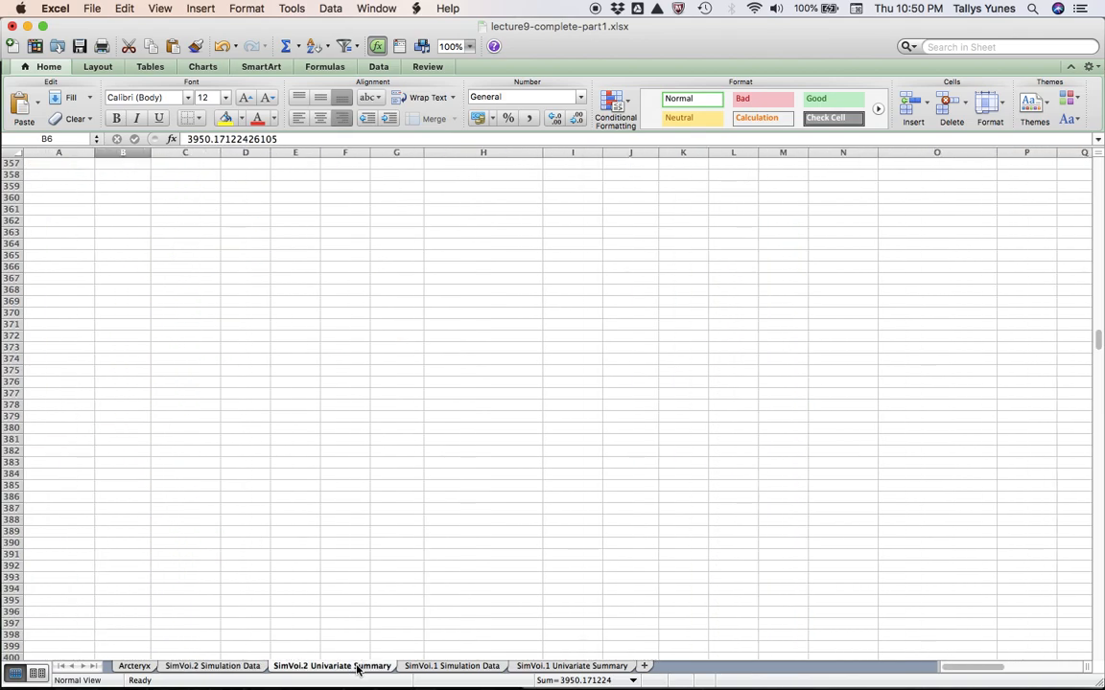
scroll(299, 430, "up", 15)
scroll(298, 430, "up", 15)
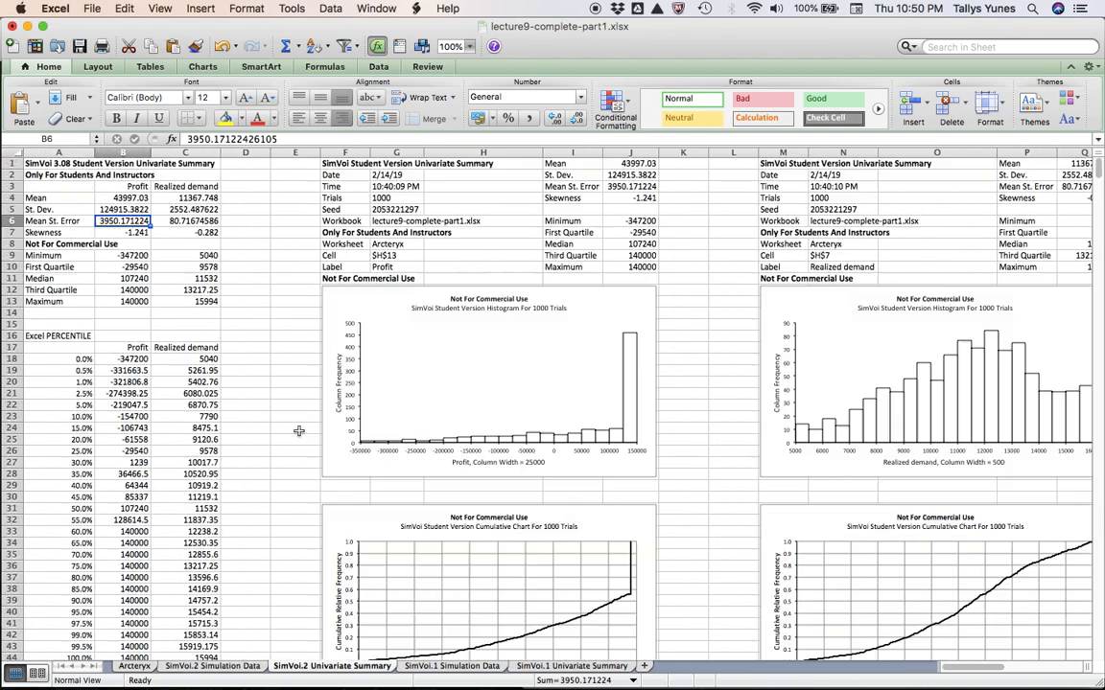
left_click(110, 198)
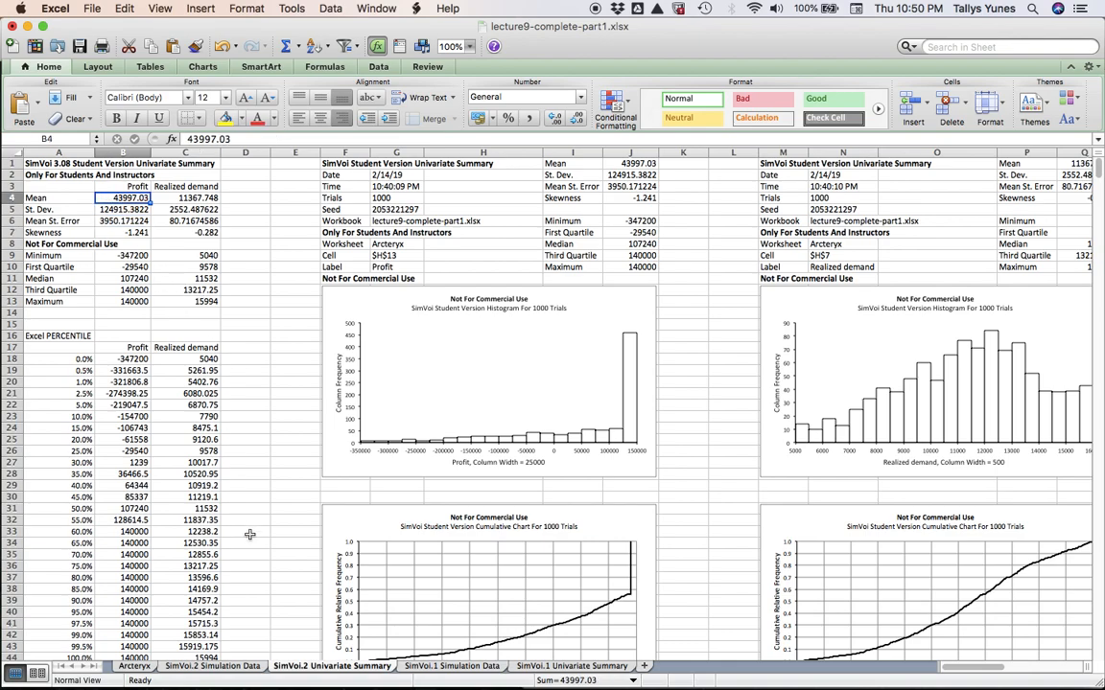
left_click(219, 666)
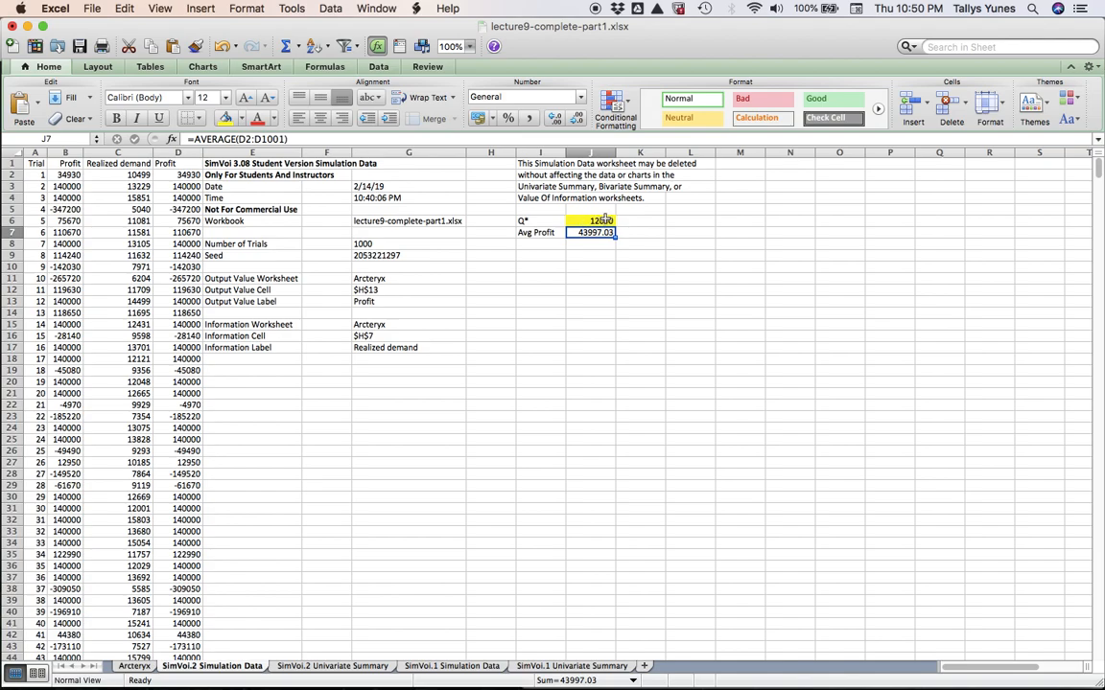
Set up Solver to maximize the average profit in J7 by changing the Q* cell J6
left_click(378, 66)
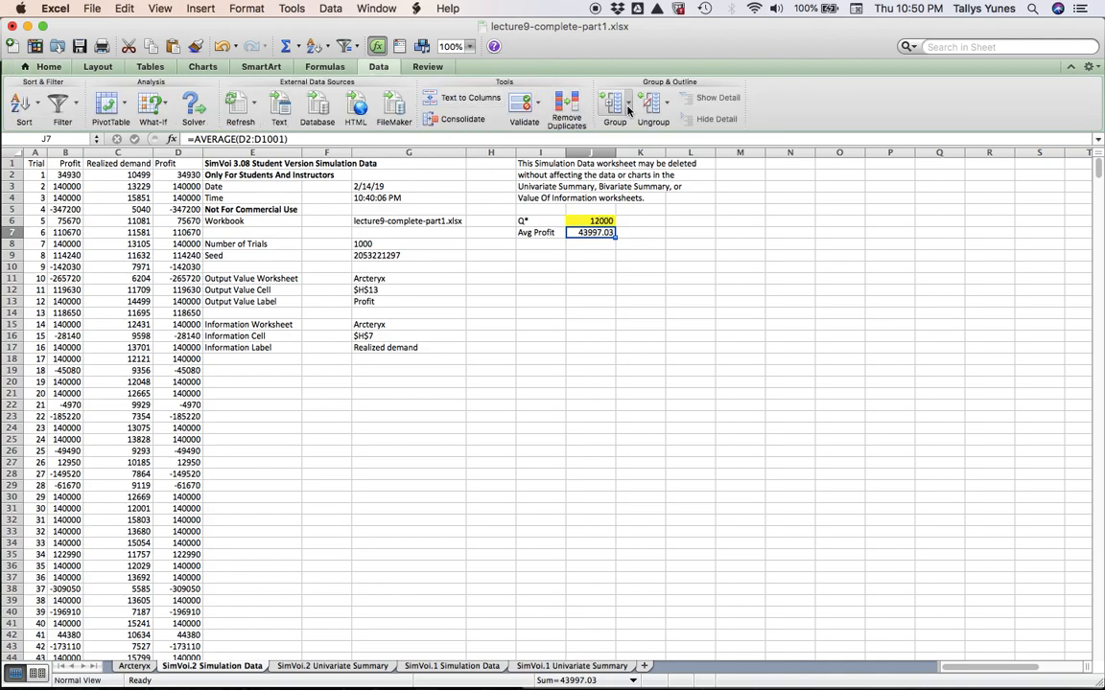
left_click(192, 108)
left_click_drag(481, 155, 730, 248)
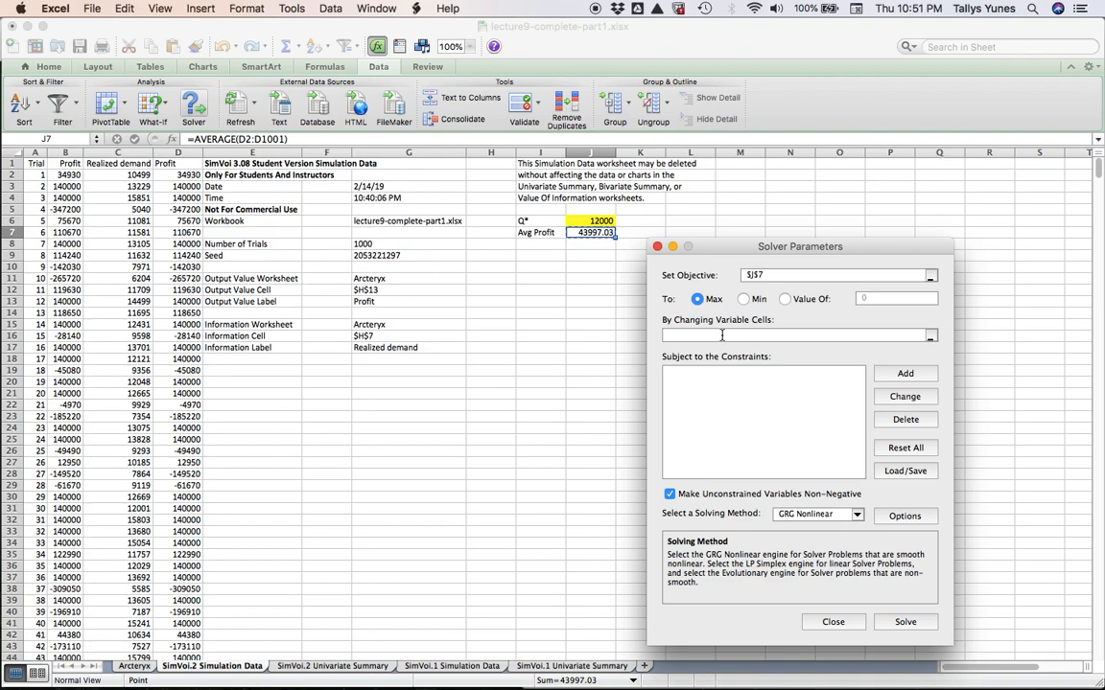
left_click(604, 220)
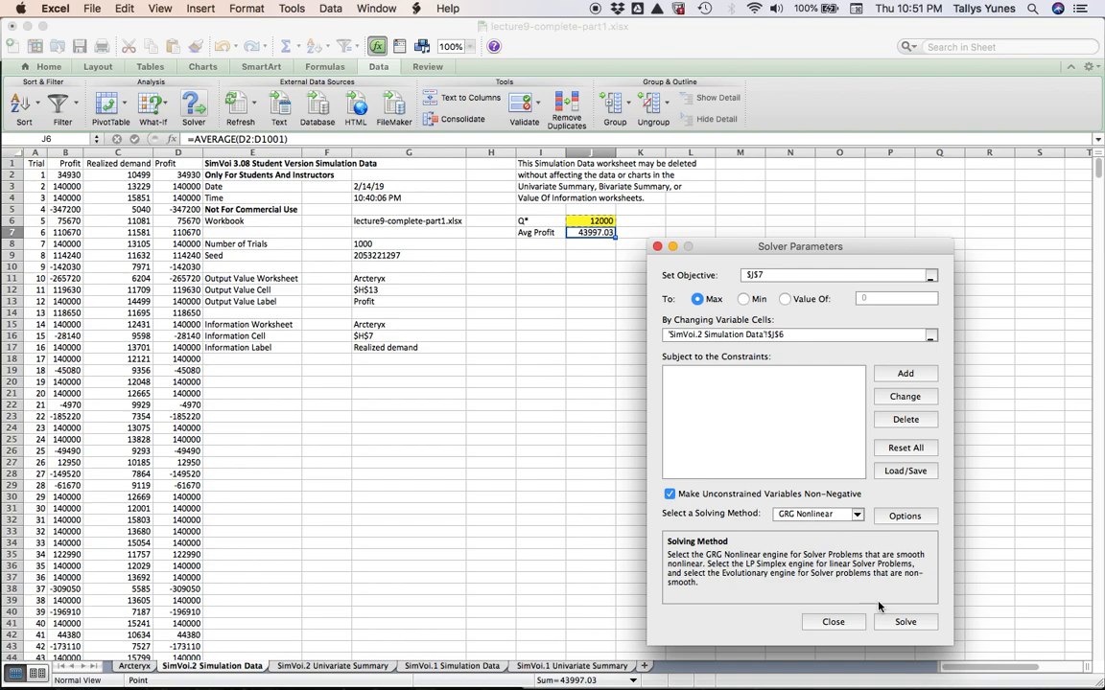
Run Solver and keep its solution for the Q* cell J6
left_click(831, 622)
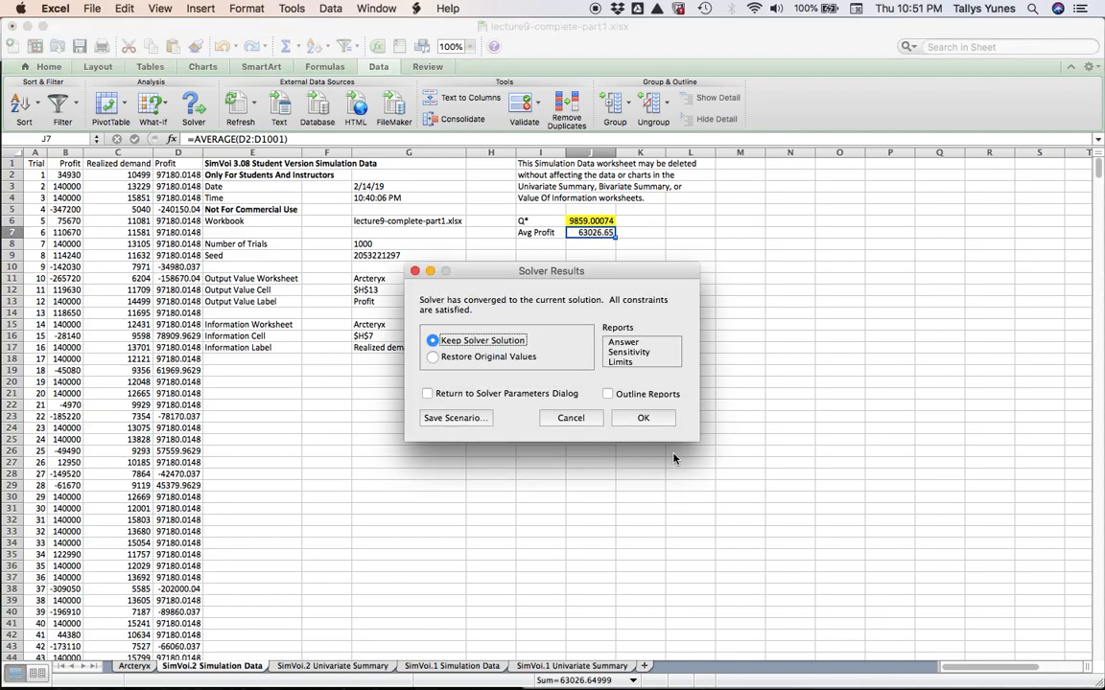
left_click(652, 425)
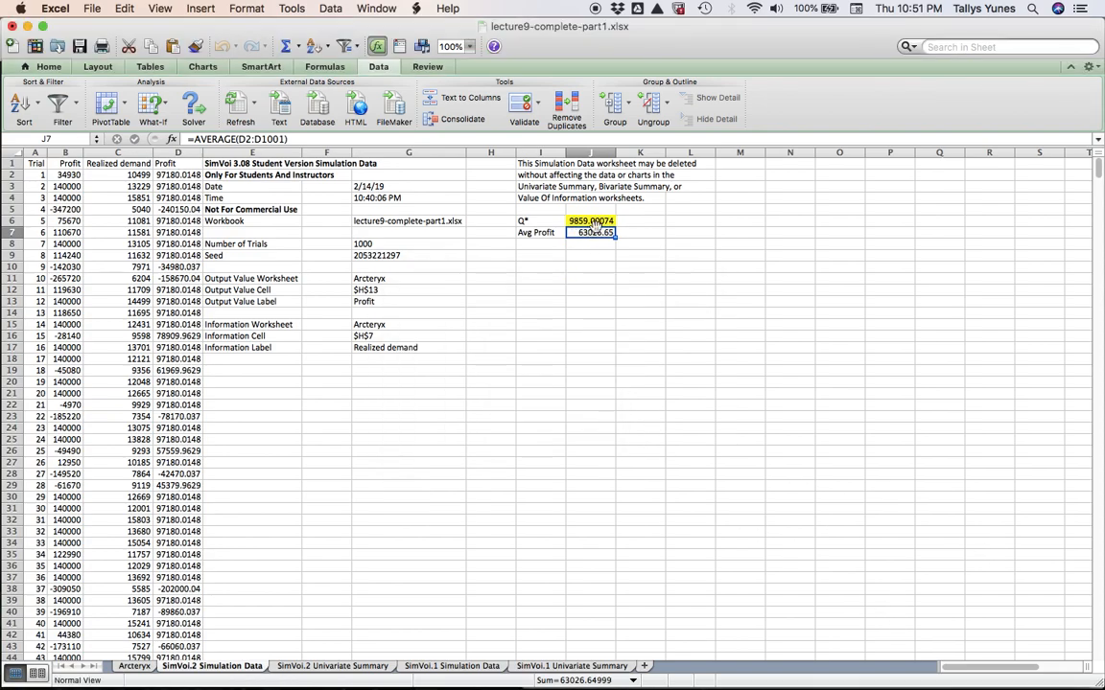
left_click(597, 222)
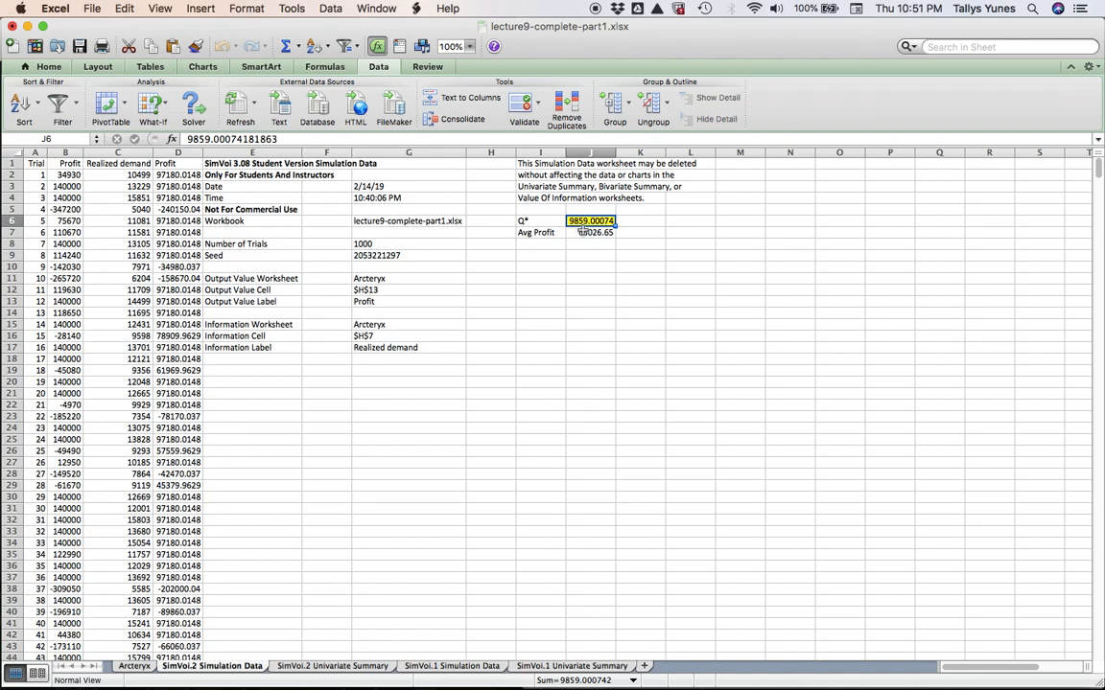
Change the Q* row label in A18 of the Arcteryx sheet to "Q* = 9859"
key("ctrl+Page_Up")
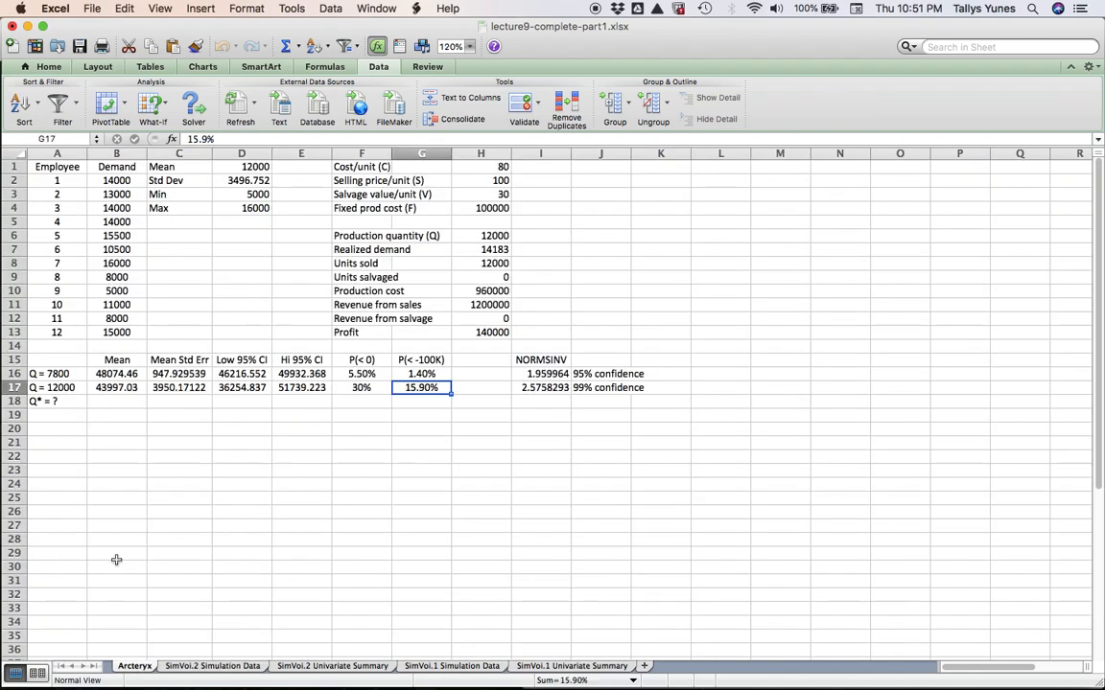
left_click(67, 401)
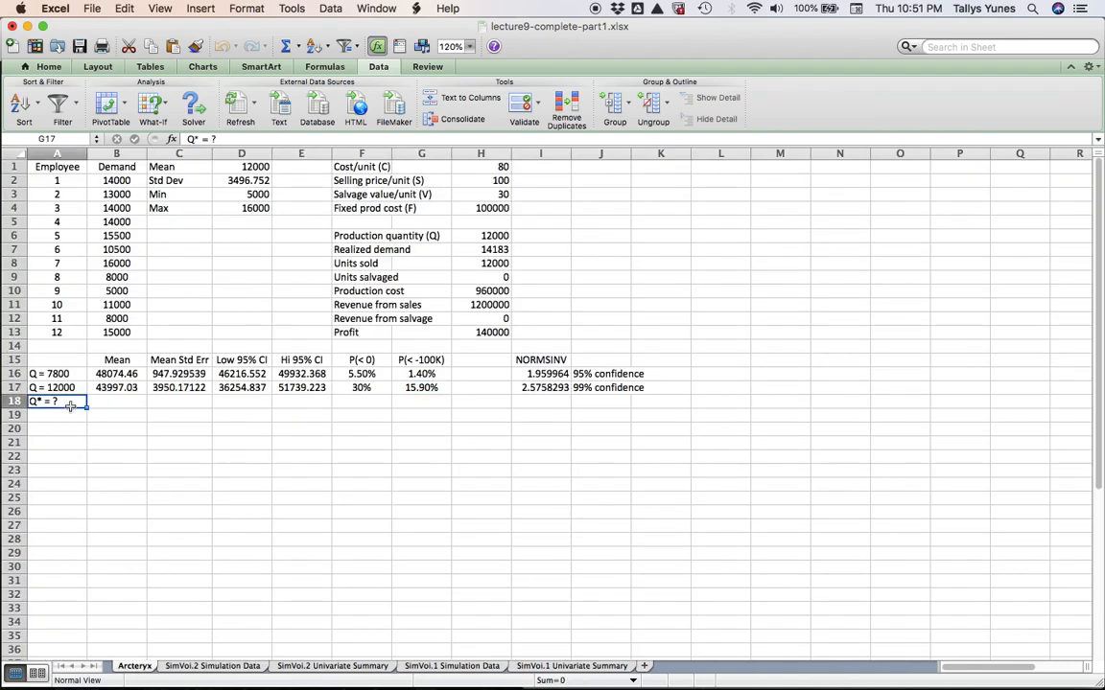
left_click(215, 139)
key("BackSpace")
type("9859")
key("Return")
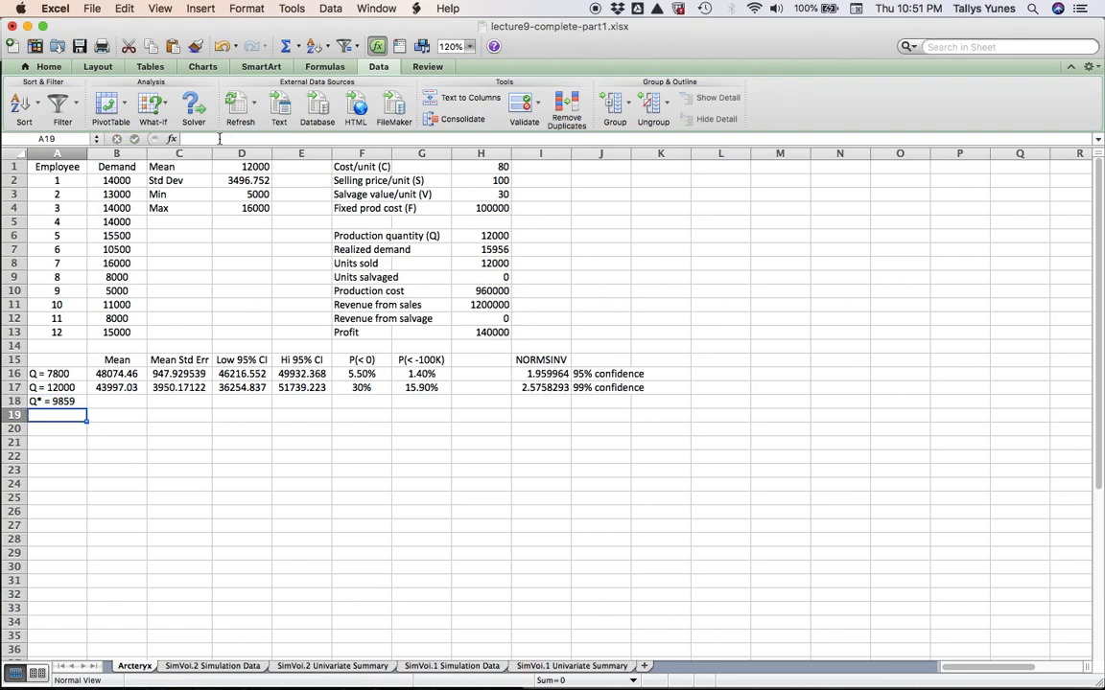
Look up the average profit on SimVoi.2 Simulation Data and enter 63026 as the Q* mean in B18 of the Arcteryx sheet
key("Up")
key("Right")
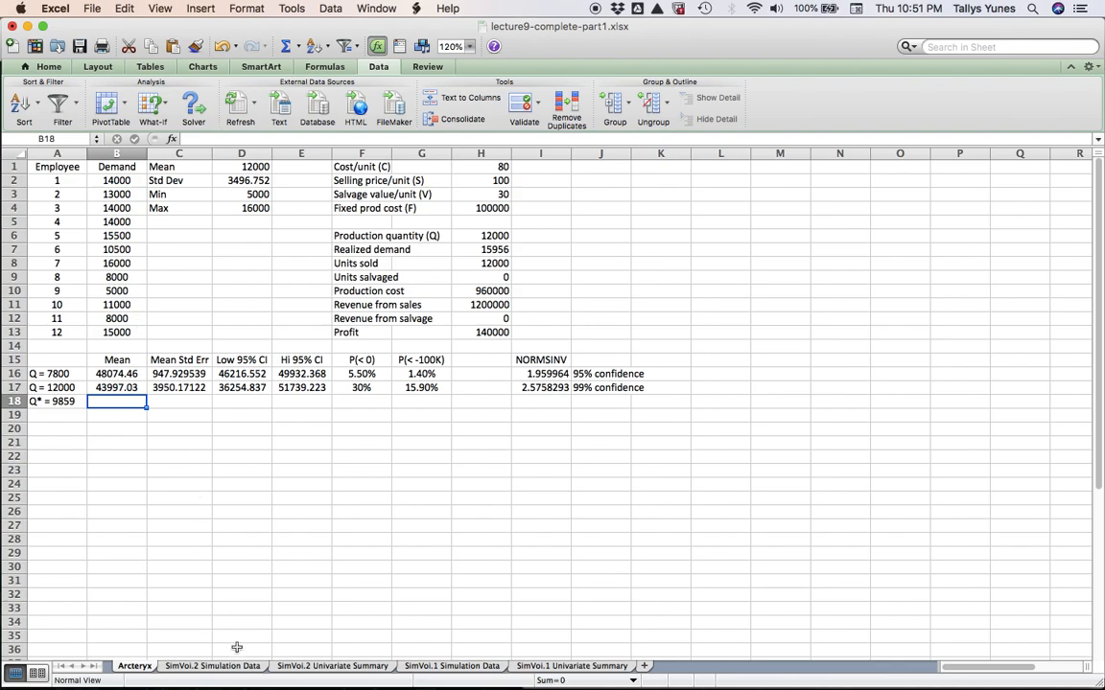
left_click(212, 666)
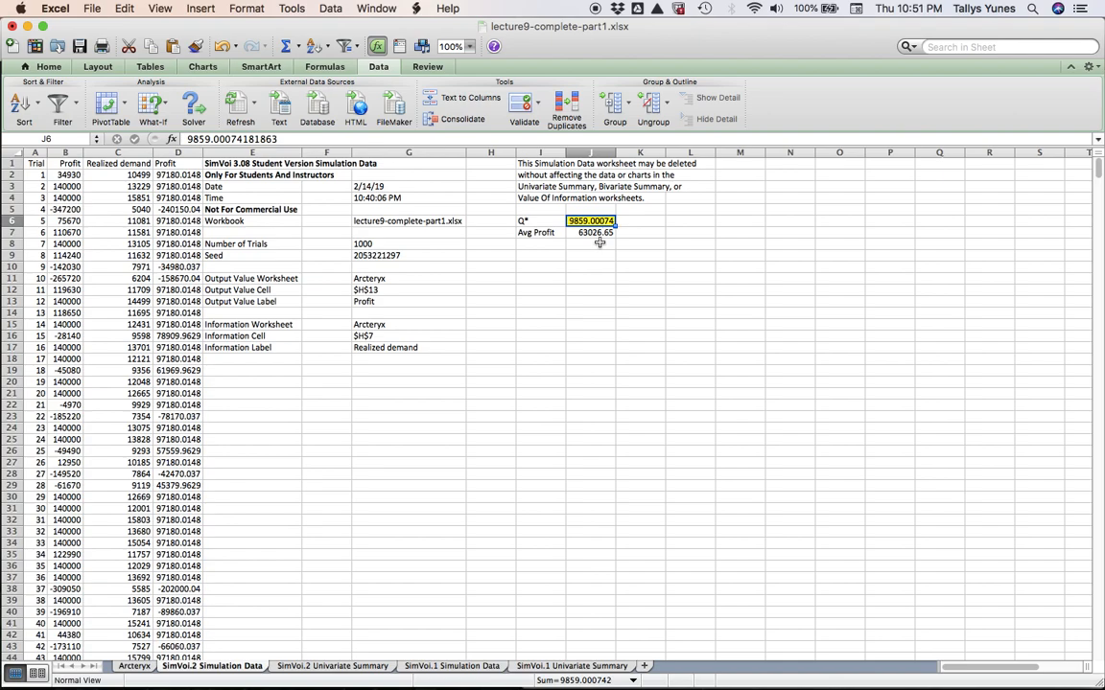
left_click(134, 665)
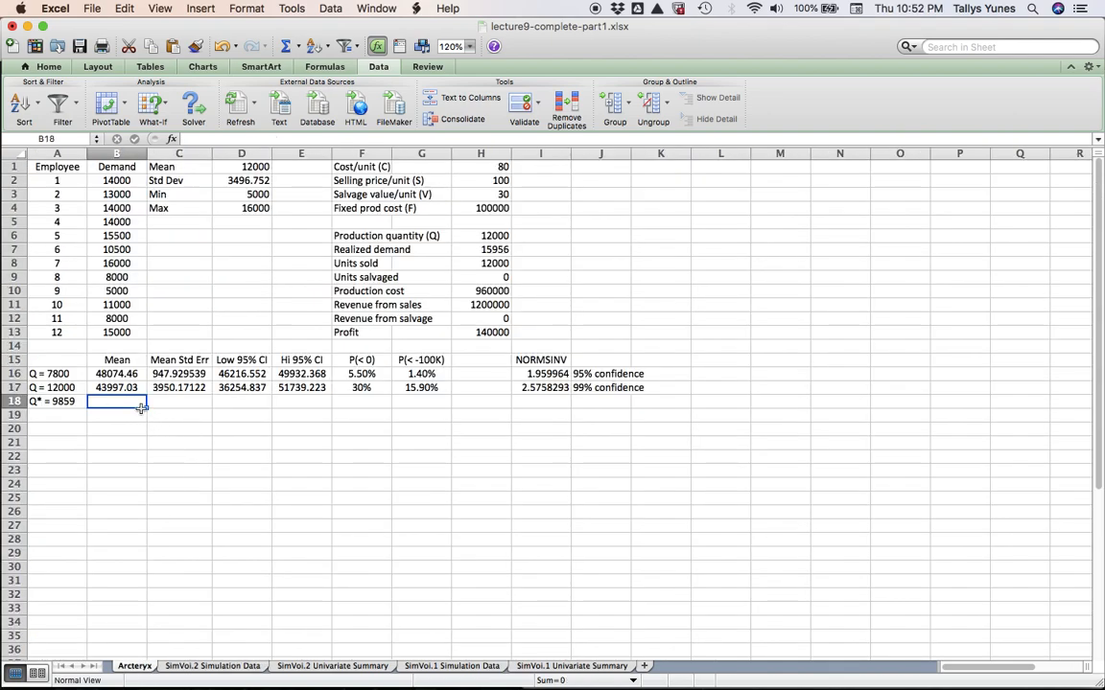
type("630")
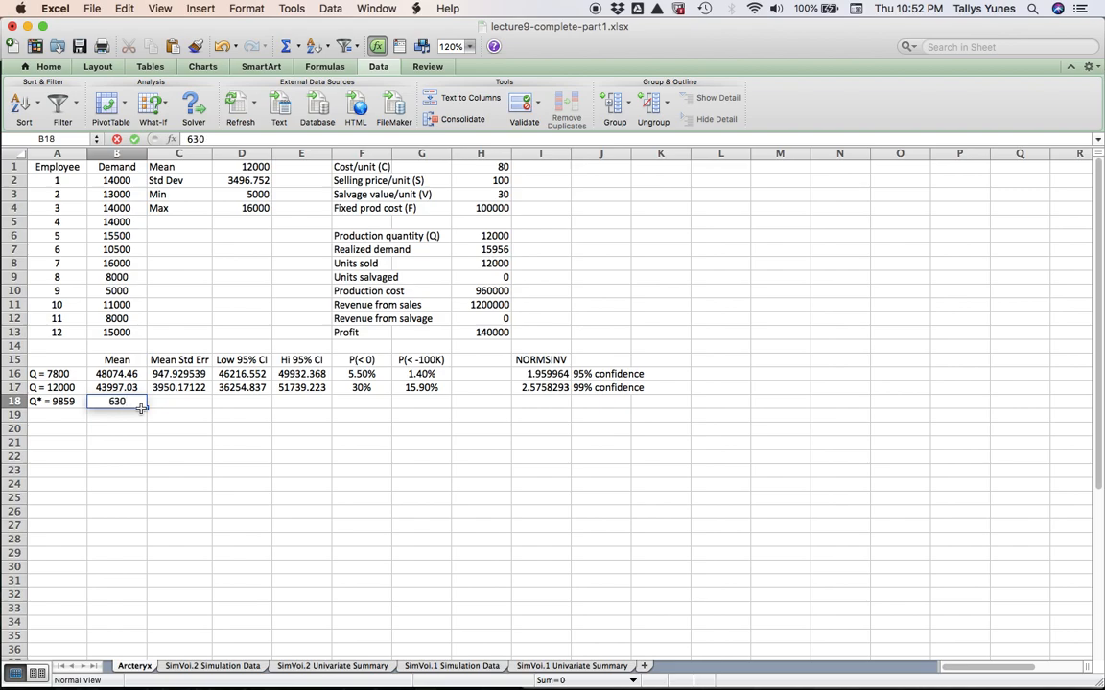
type("26")
key("Return")
key("Up")
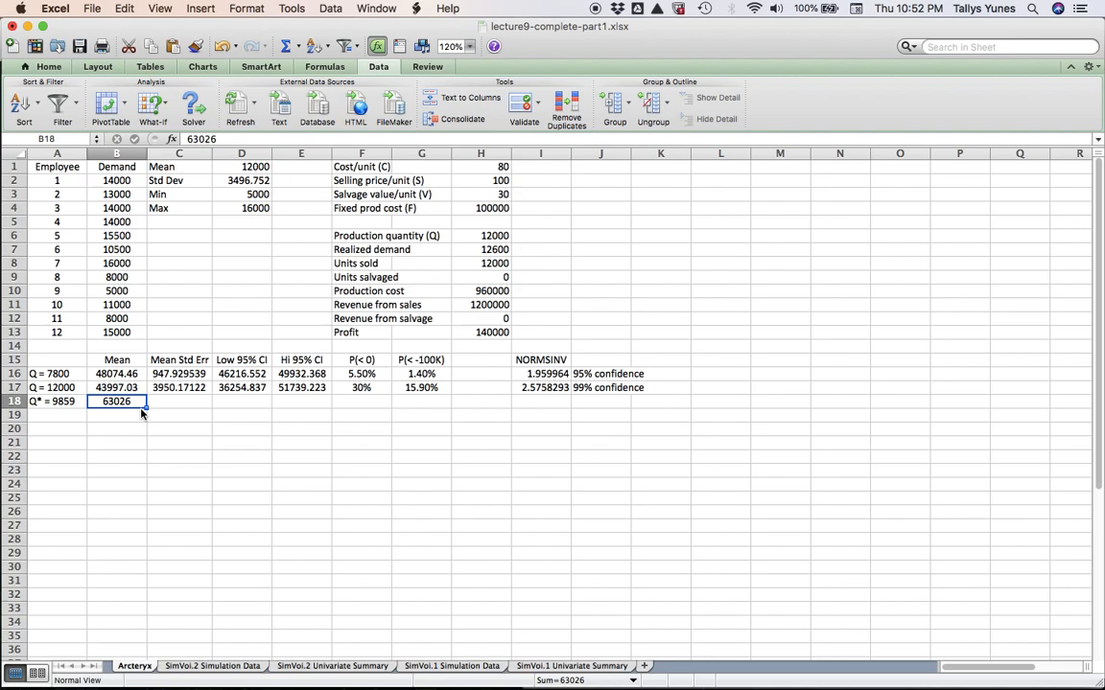
key("Up")
key("Up")
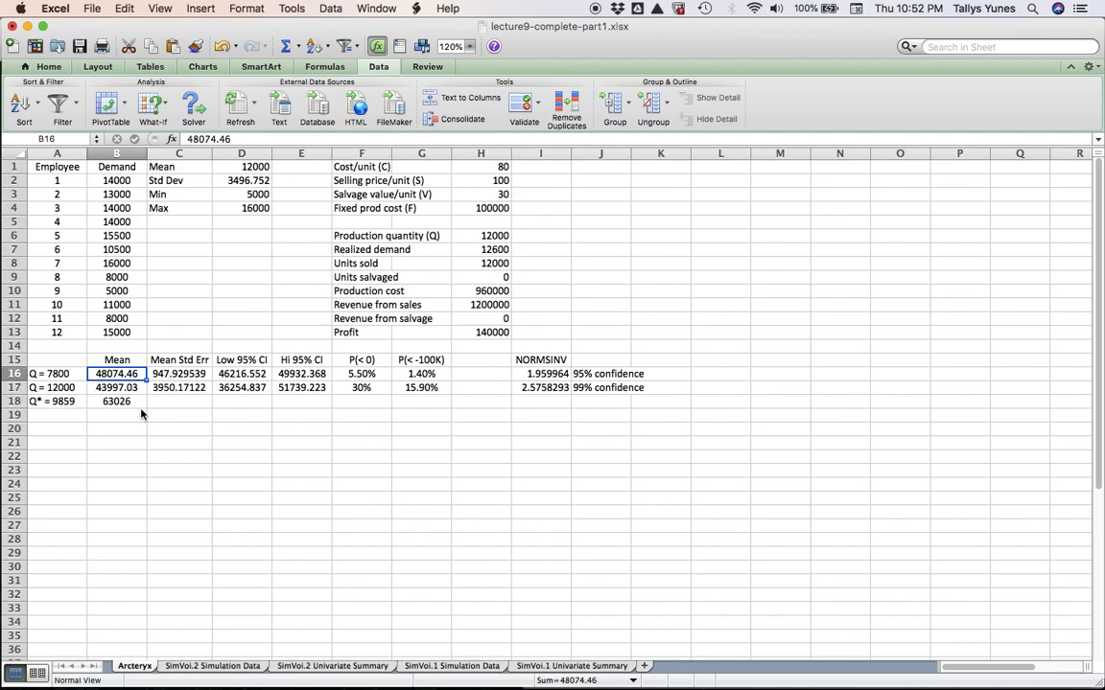
key("Down")
key("Down")
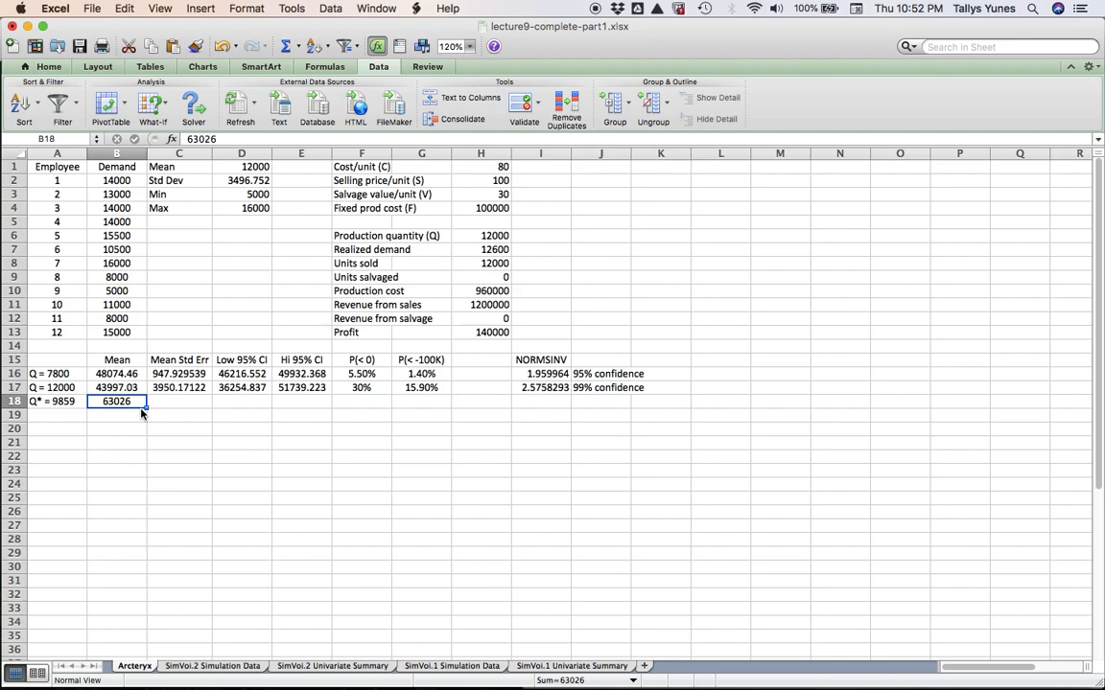
Calculate the ratio of the Q* mean to the Q = 7800 mean in B19 with =B18/B16
left_click(141, 414)
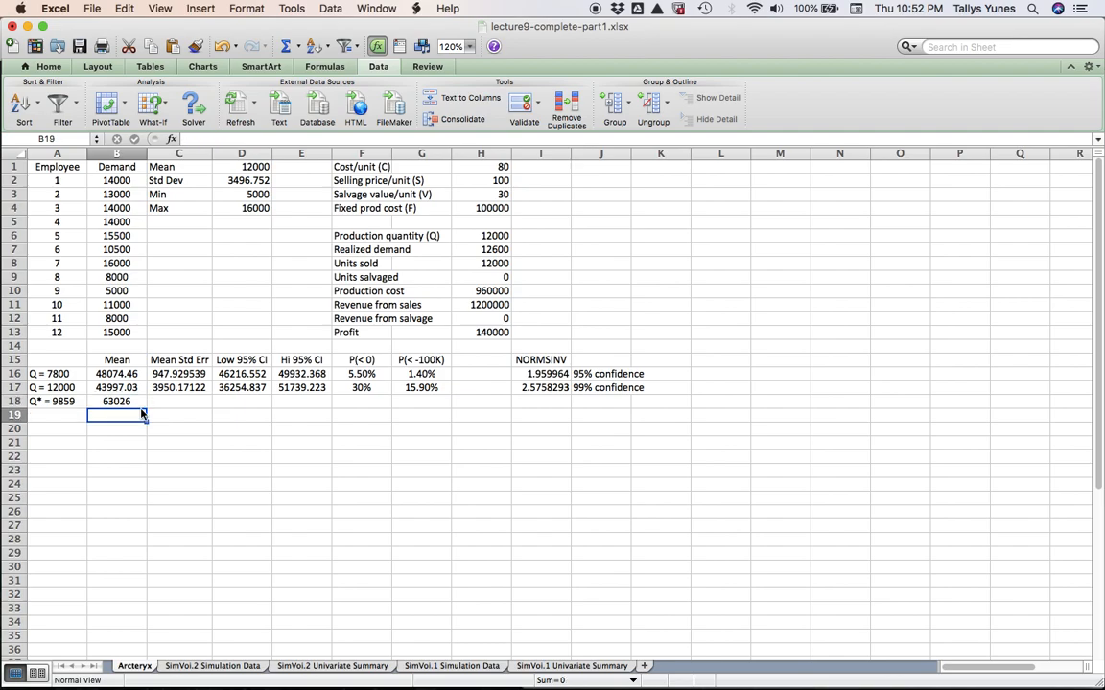
type("=")
left_click(140, 401)
type("/")
left_click(137, 374)
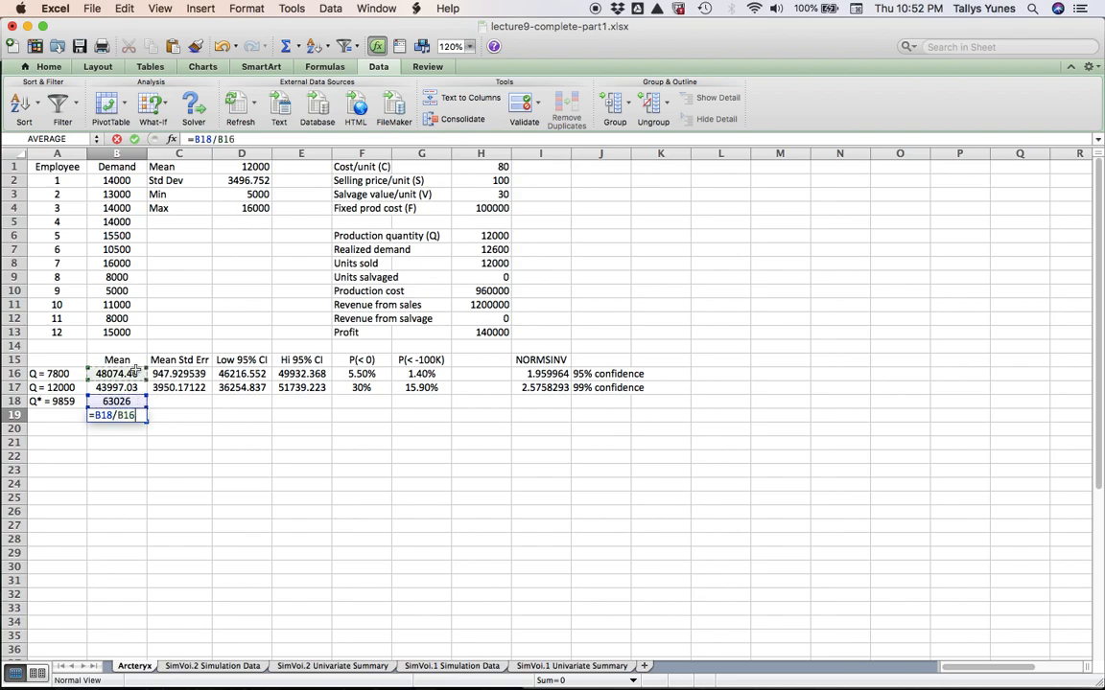
key("Return")
key("Up")
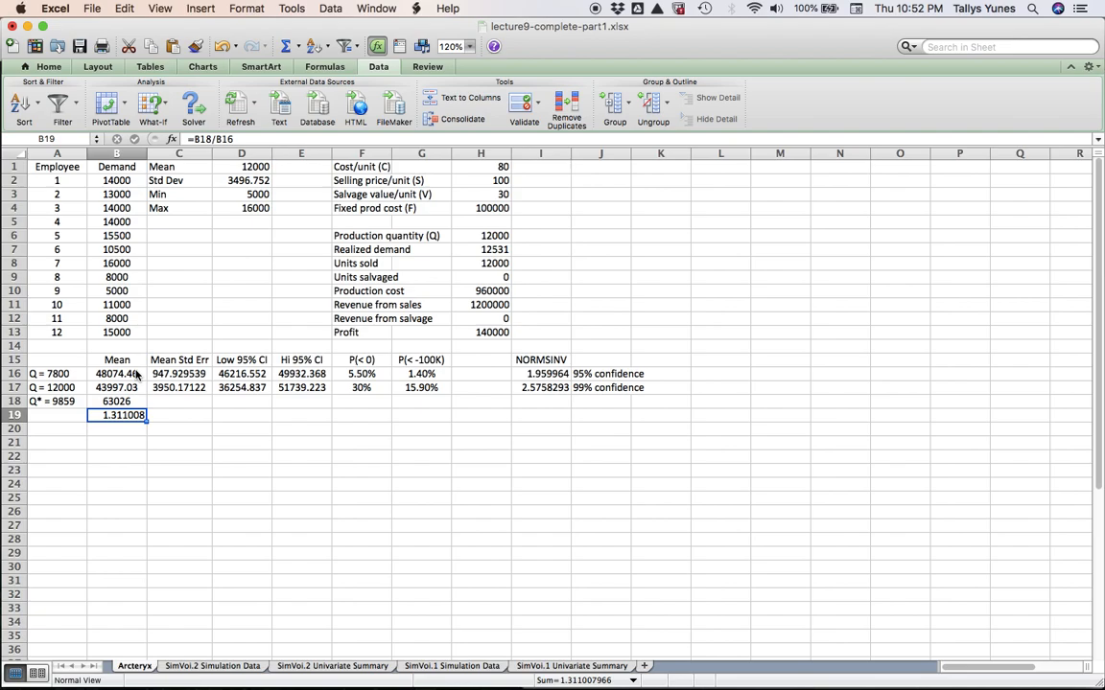
Center the ratio in B19
key("Up")
key("Right")
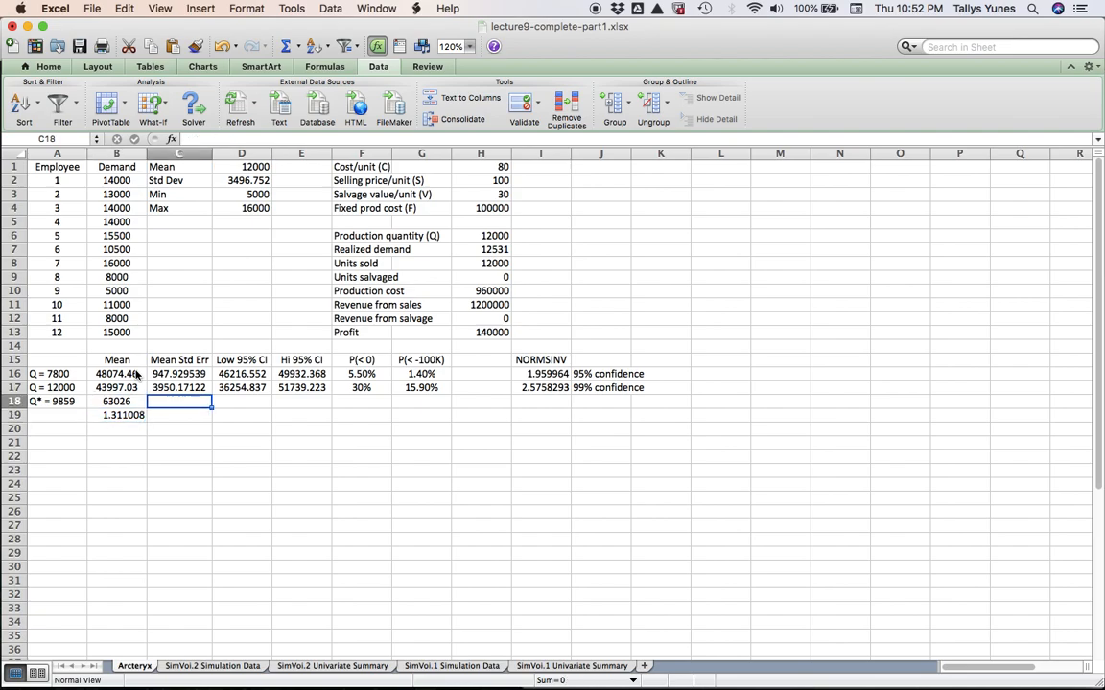
key("Left")
key("Down")
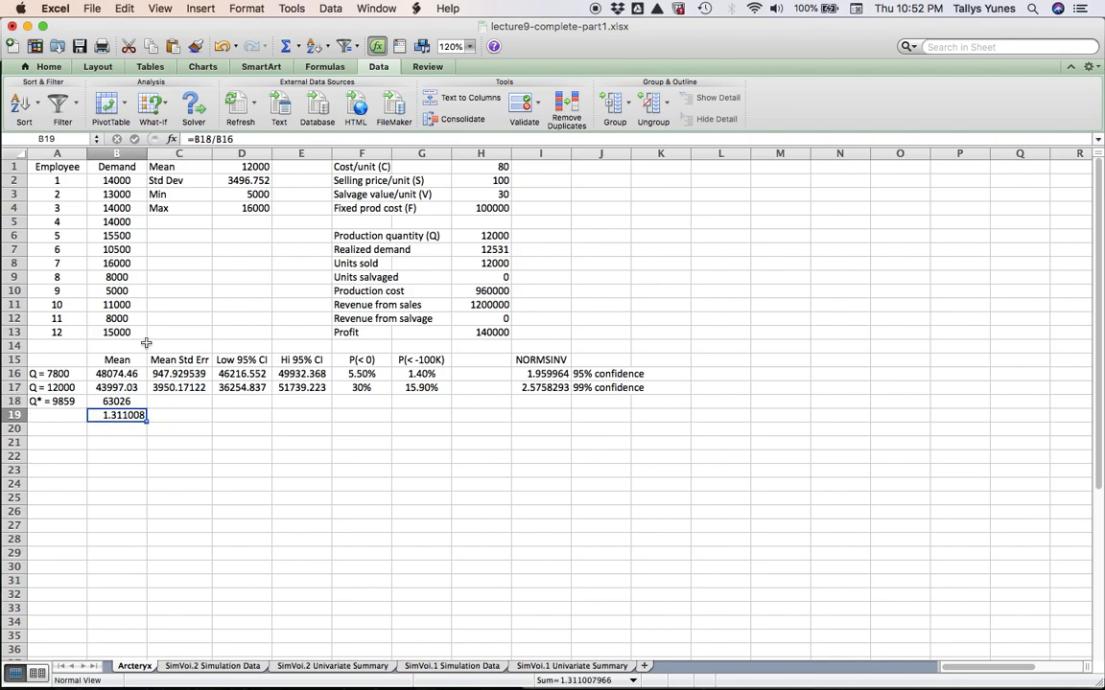
left_click(50, 66)
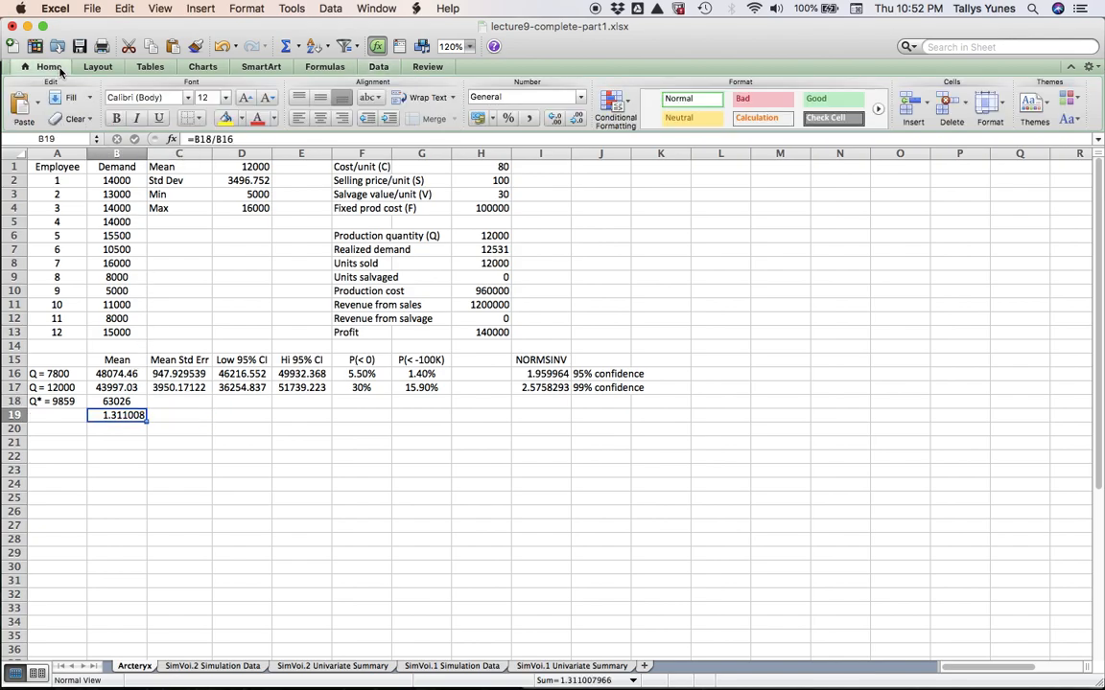
left_click(321, 117)
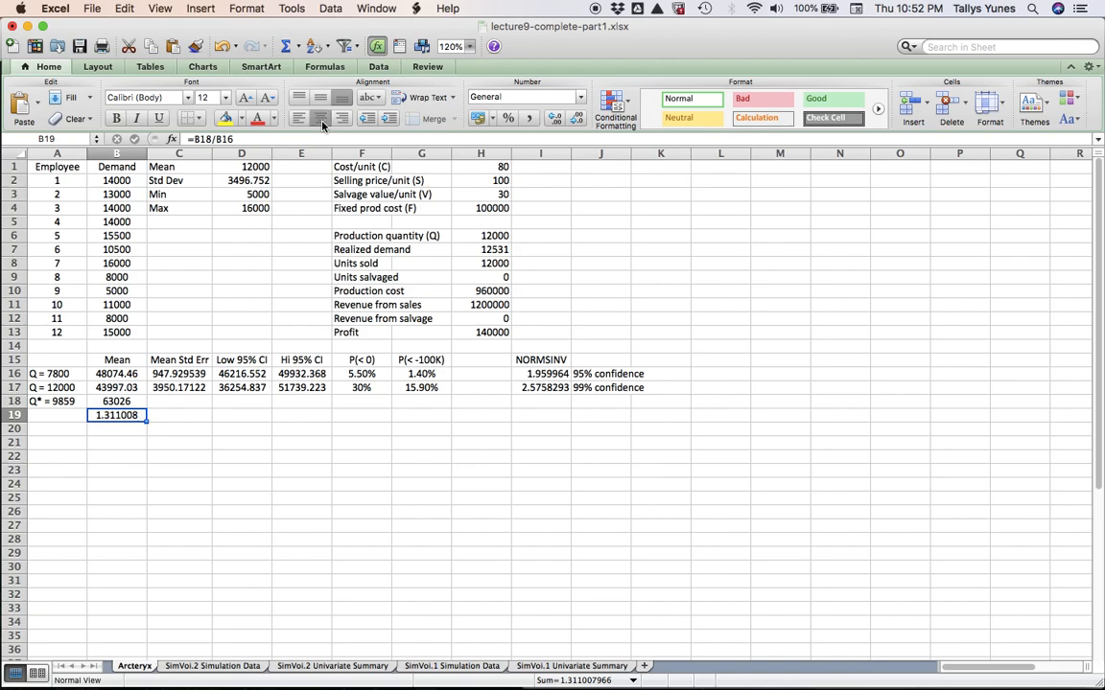
Set the production quantity (Q) in H6 to 9859
left_click(143, 401)
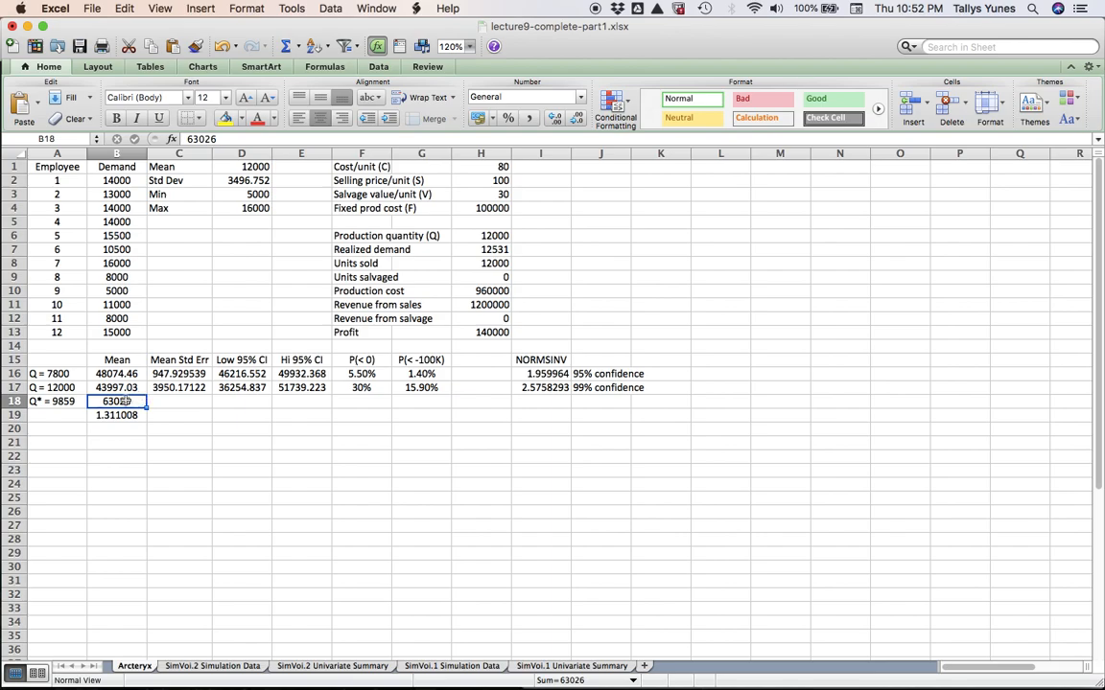
left_click(67, 401)
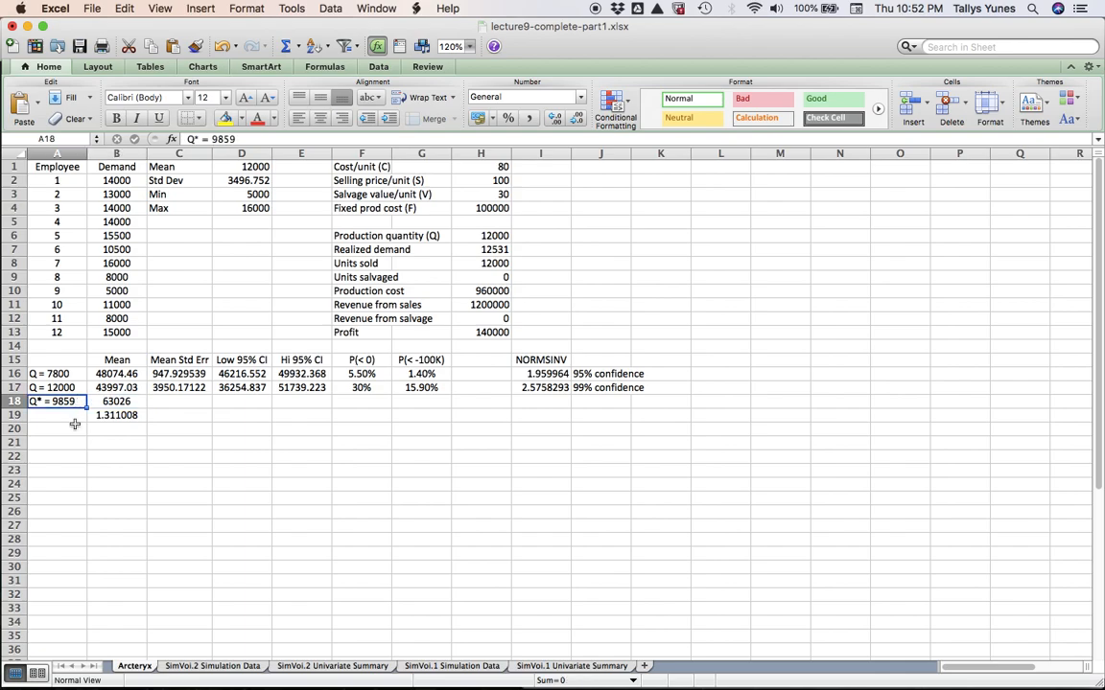
left_click(475, 235)
type("9859")
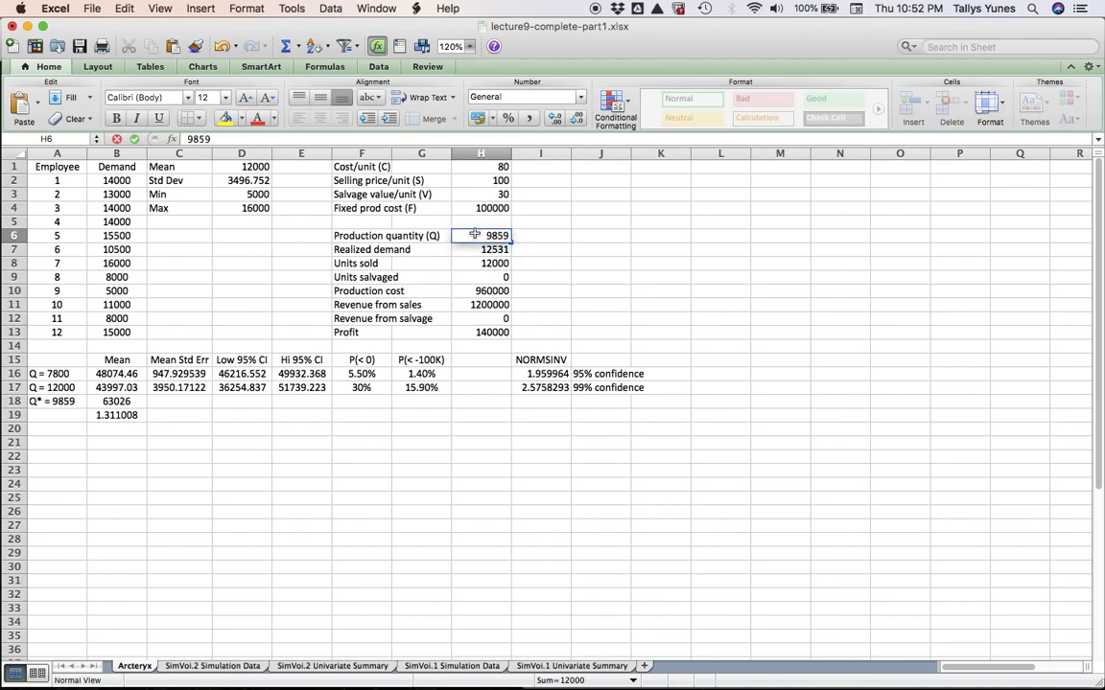
key("Return")
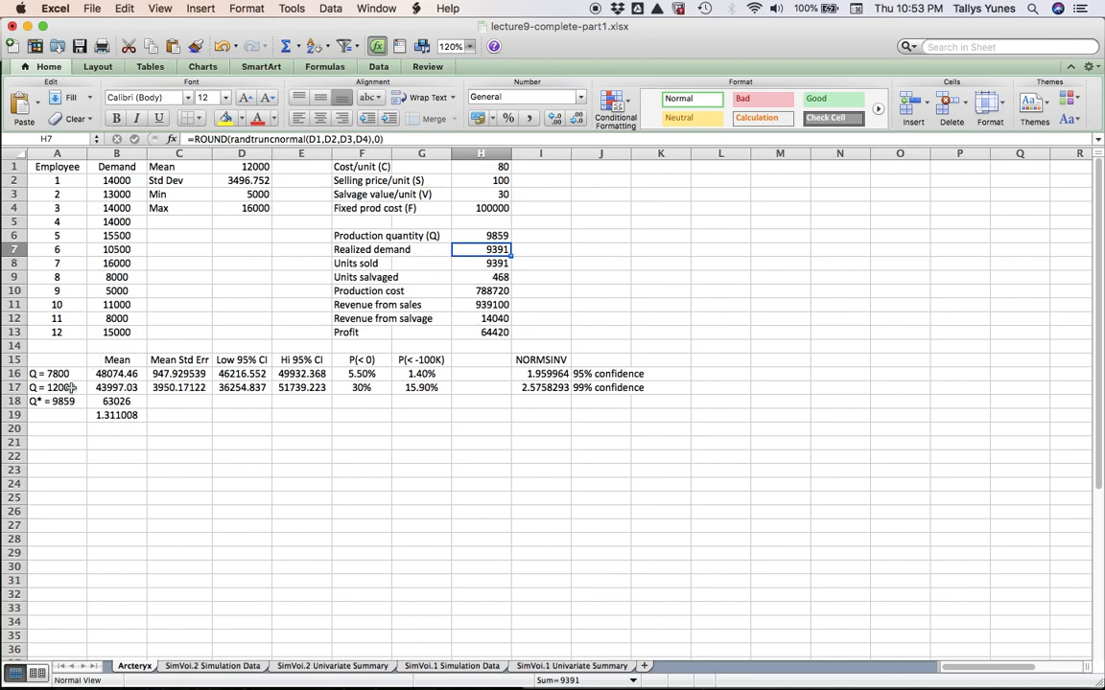
Copy the random seed from G9 of the SimVoi.2 Simulation Data sheet and return to the Arcteryx sheet
left_click(243, 668)
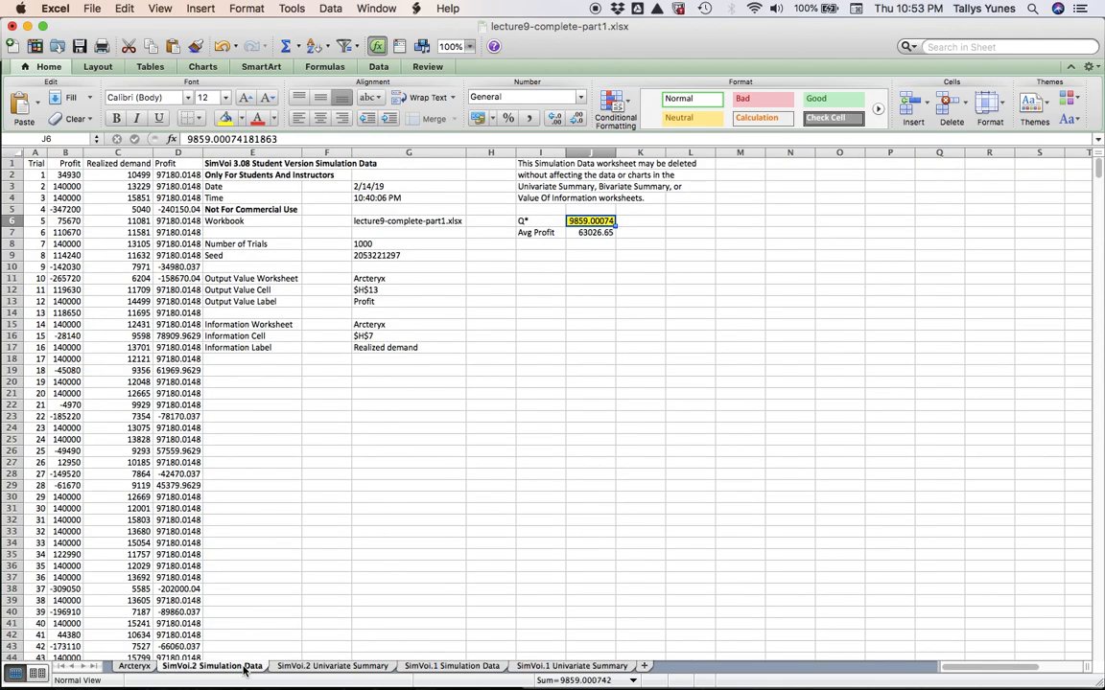
left_click(413, 254)
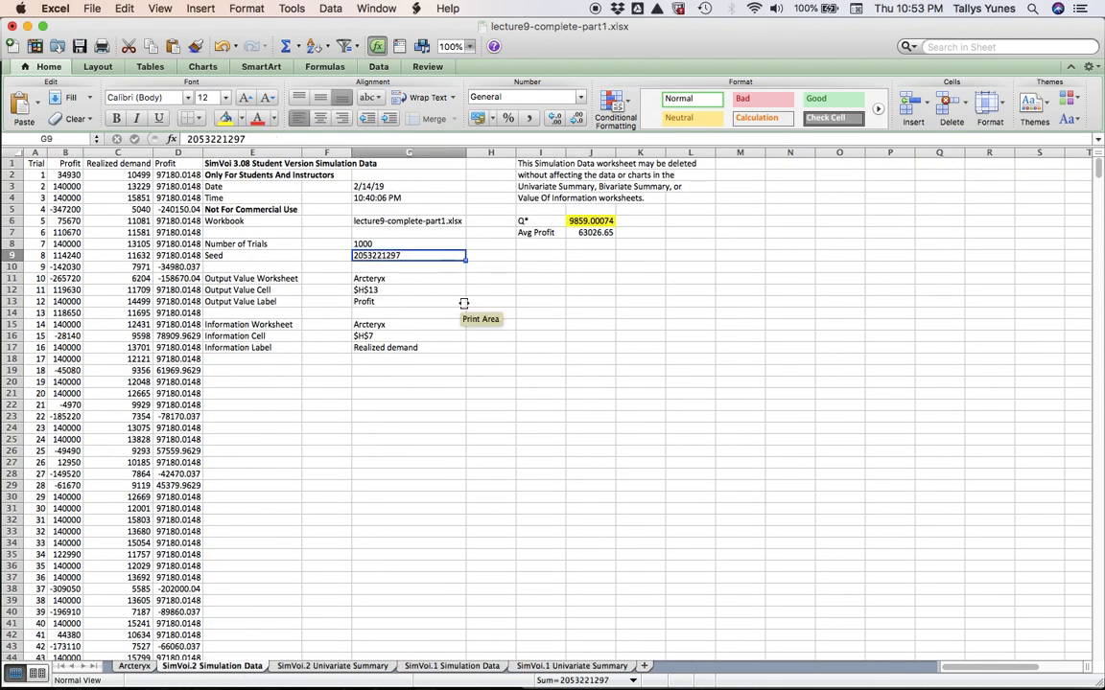
key("super+c")
left_click(135, 666)
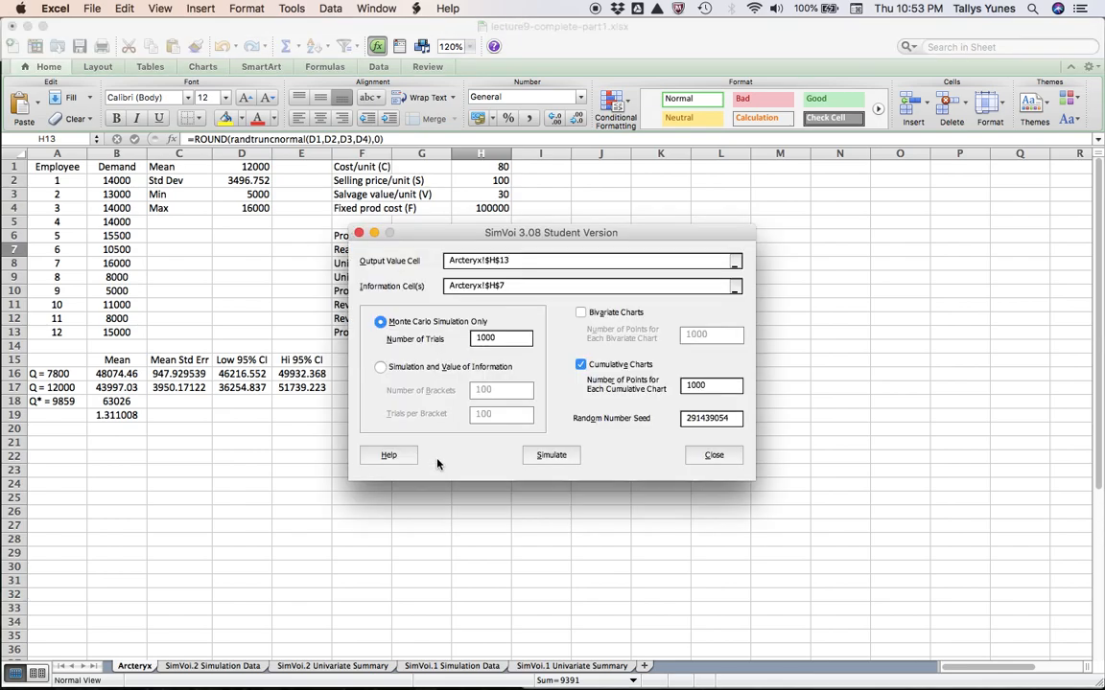
left_click_drag(694, 244, 764, 397)
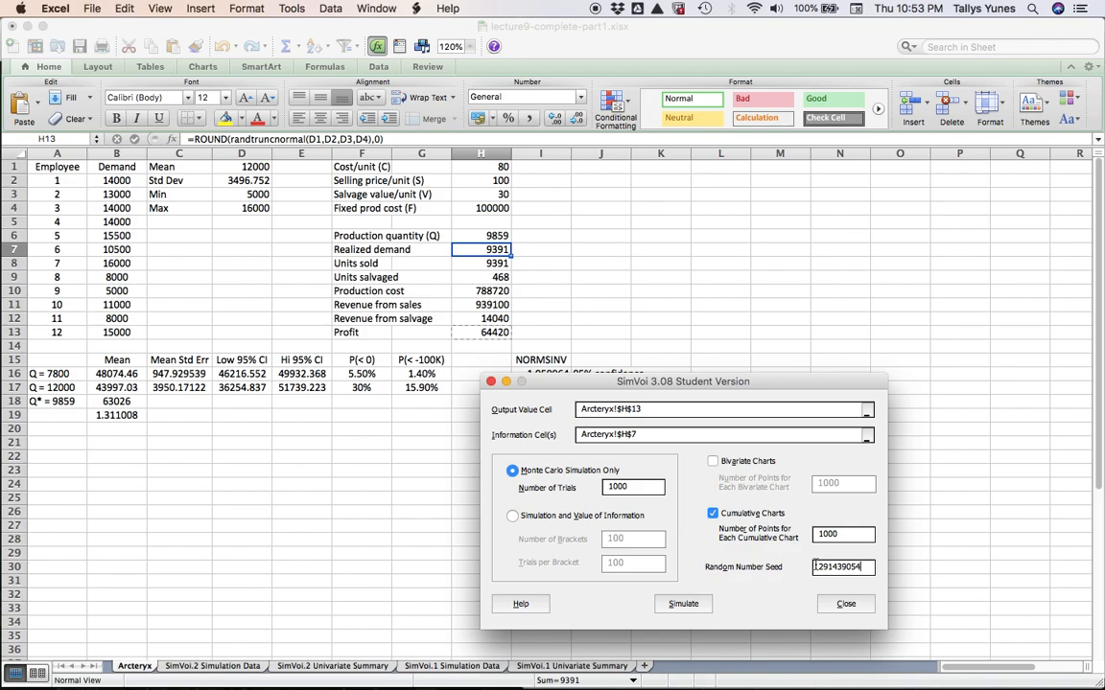
left_click_drag(862, 568, 813, 568)
key("super+v")
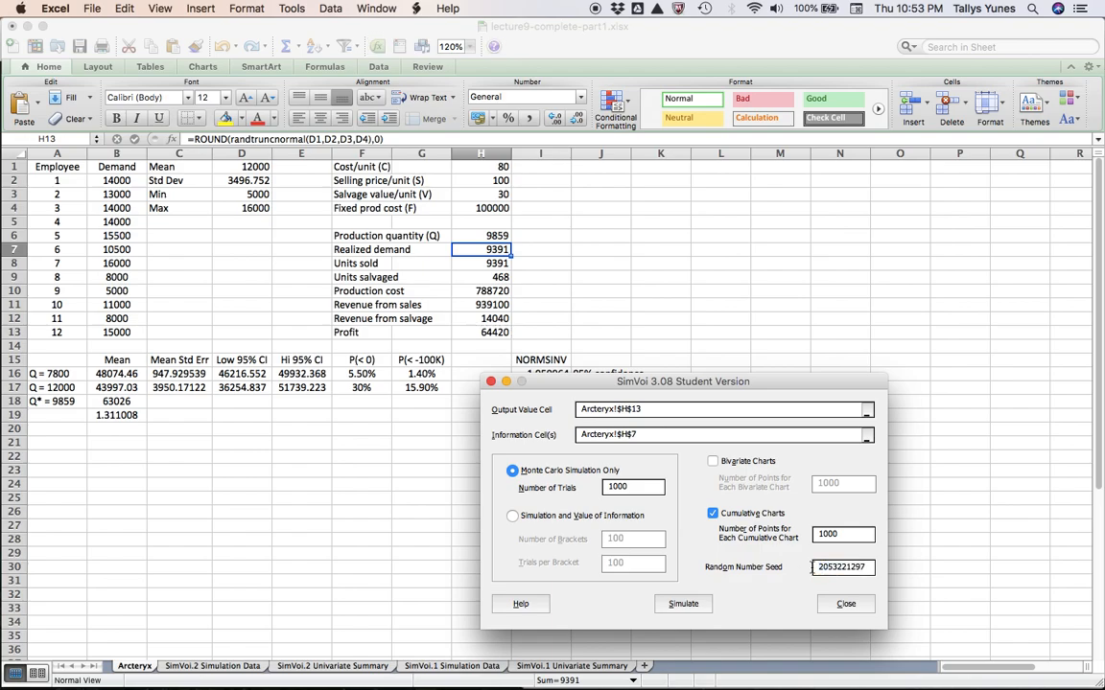
left_click(699, 608)
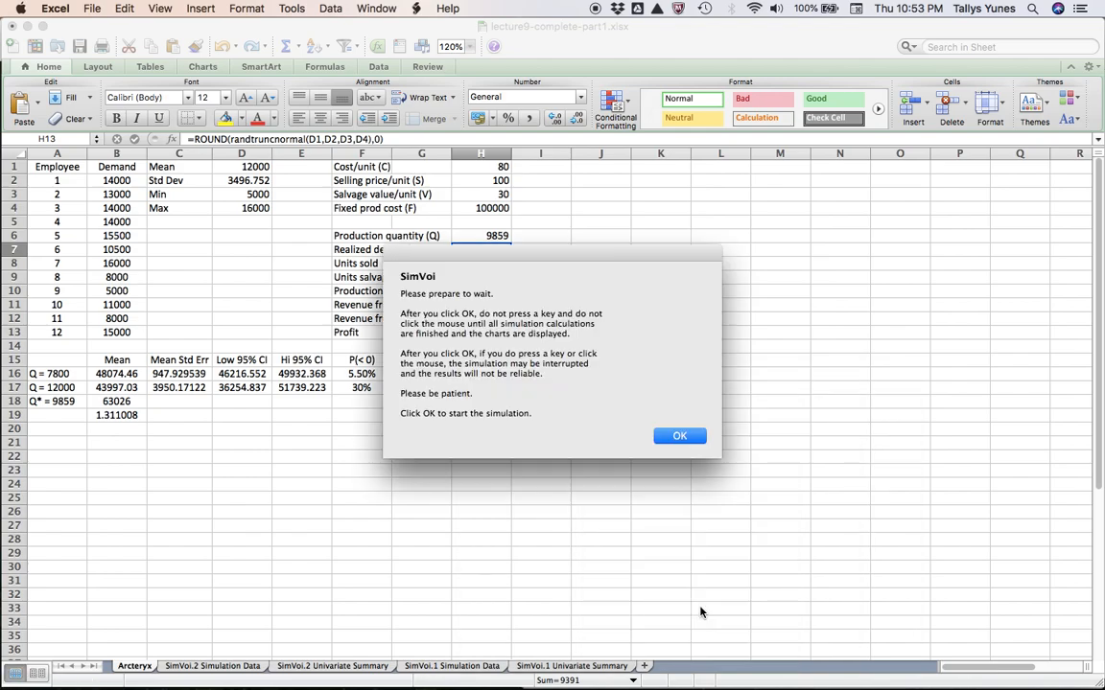
left_click(695, 434)
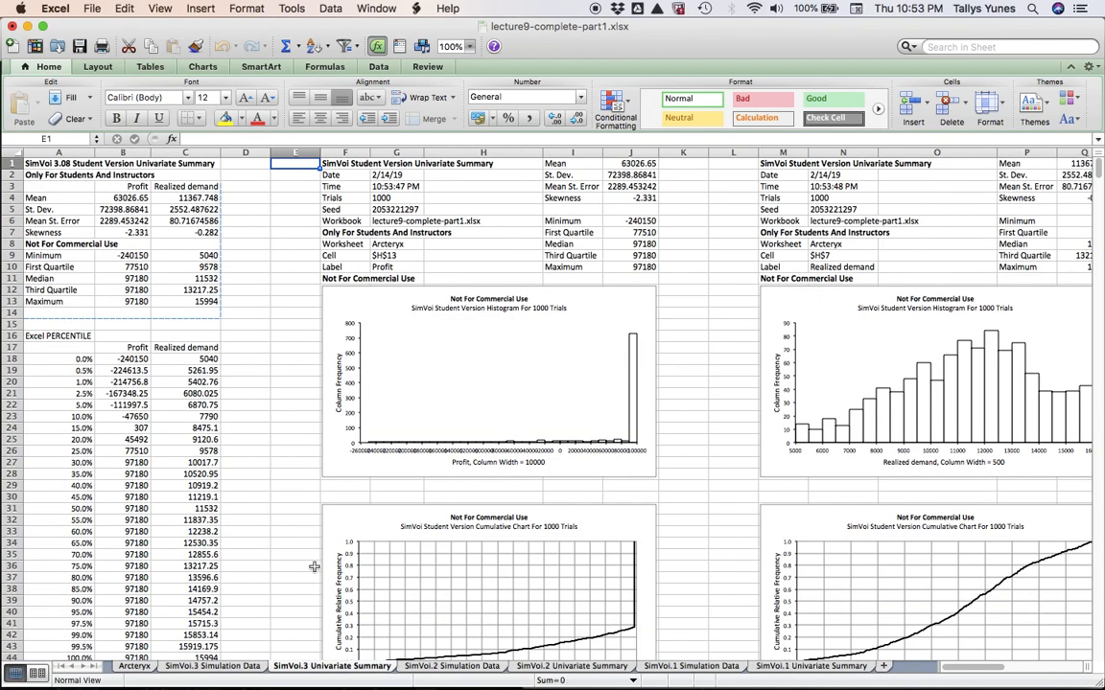
Copy the mean profit from B4 of the SimVoi.3 Univariate Summary sheet into B18 of the Arcteryx sheet
left_click(137, 198)
key("super+c")
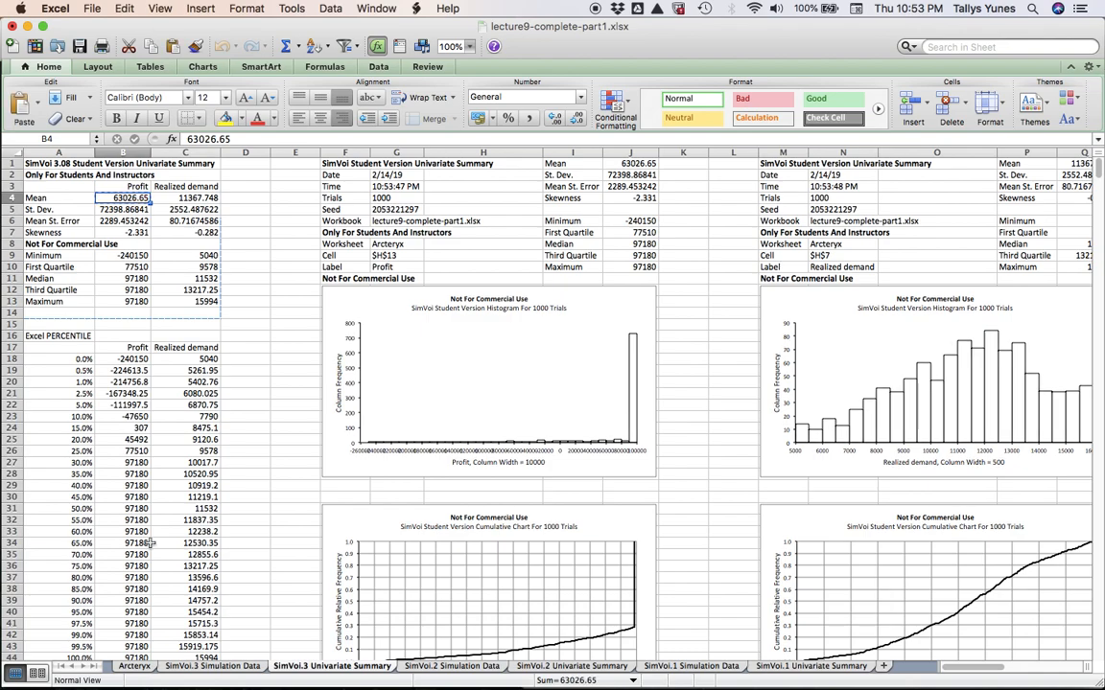
left_click(134, 665)
left_click(134, 401)
key("super+v")
key("super+v")
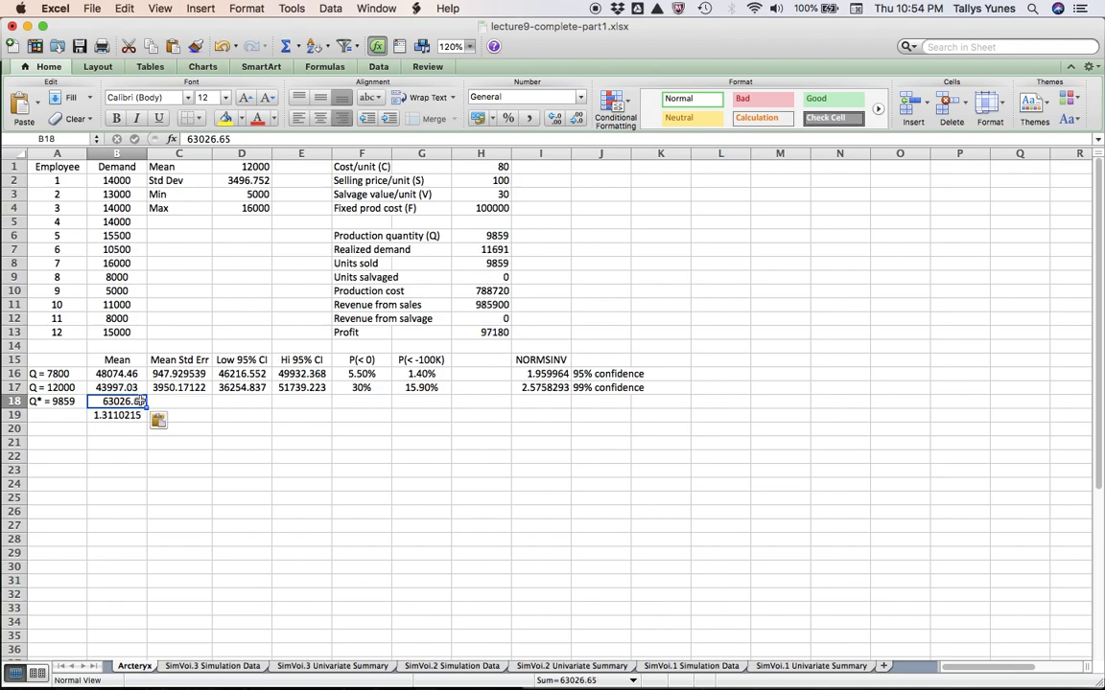
Copy the profit's mean standard error from B6 of the SimVoi.3 Univariate Summary sheet into C18 of the Arcteryx sheet
left_click(313, 668)
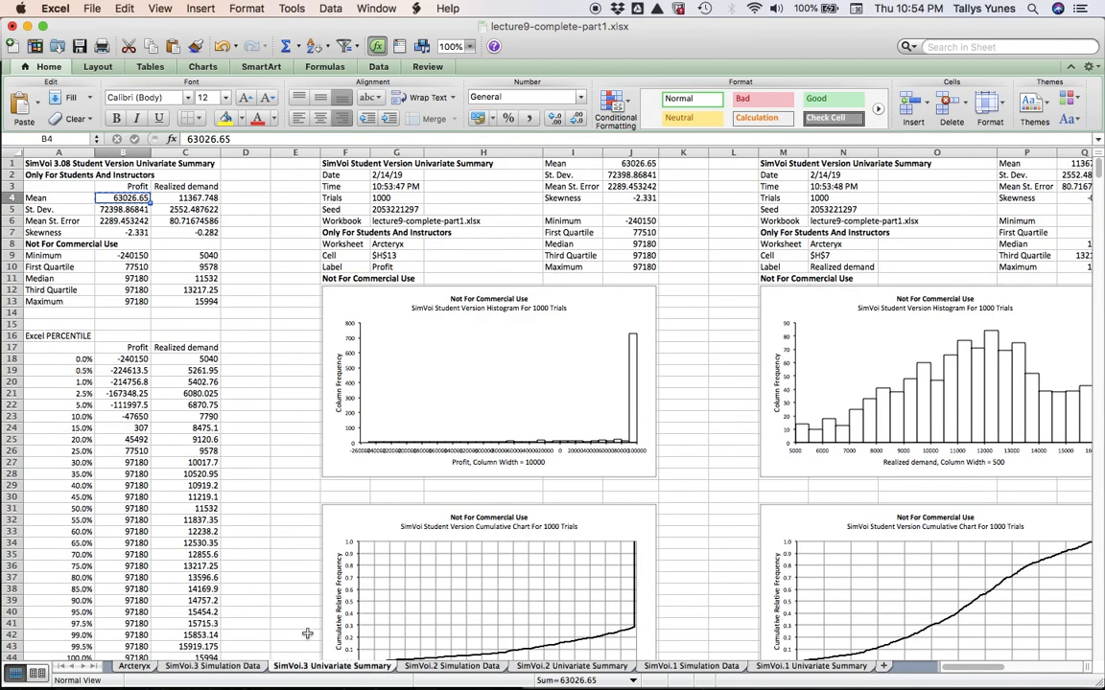
left_click(139, 222)
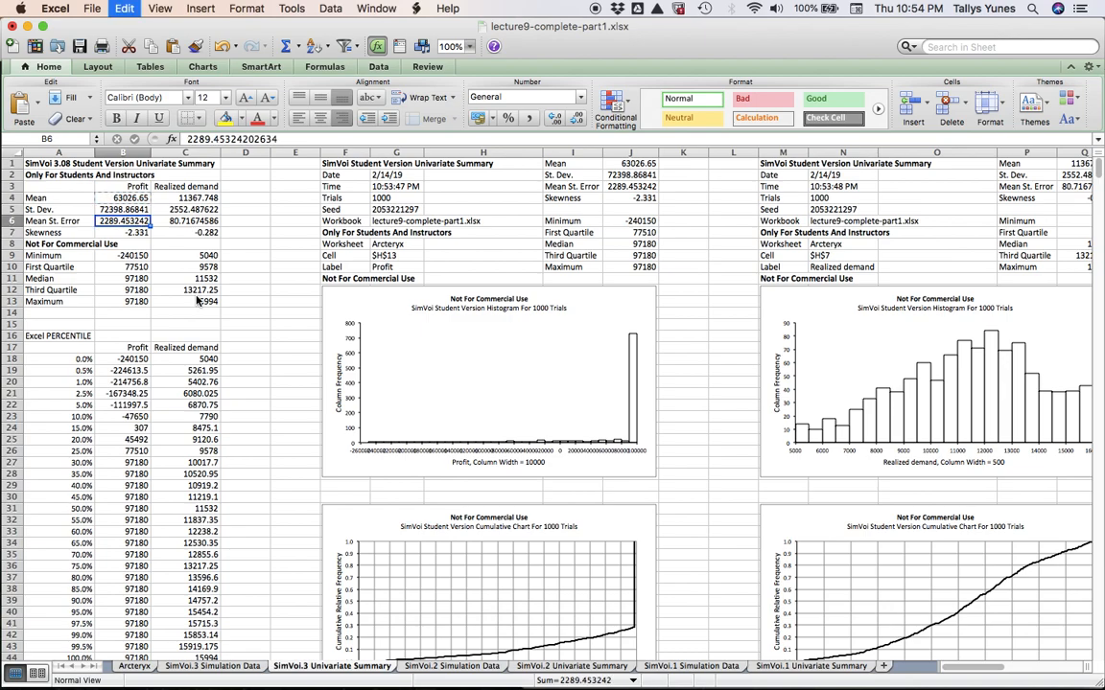
left_click(134, 666)
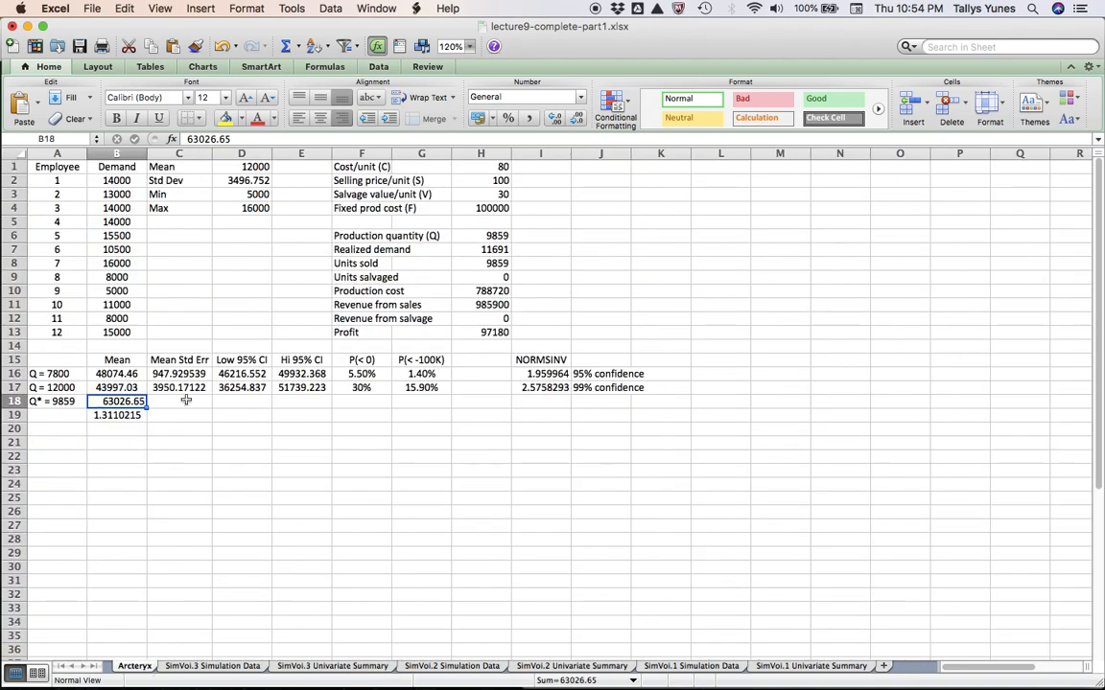
left_click(192, 403)
key("super+v")
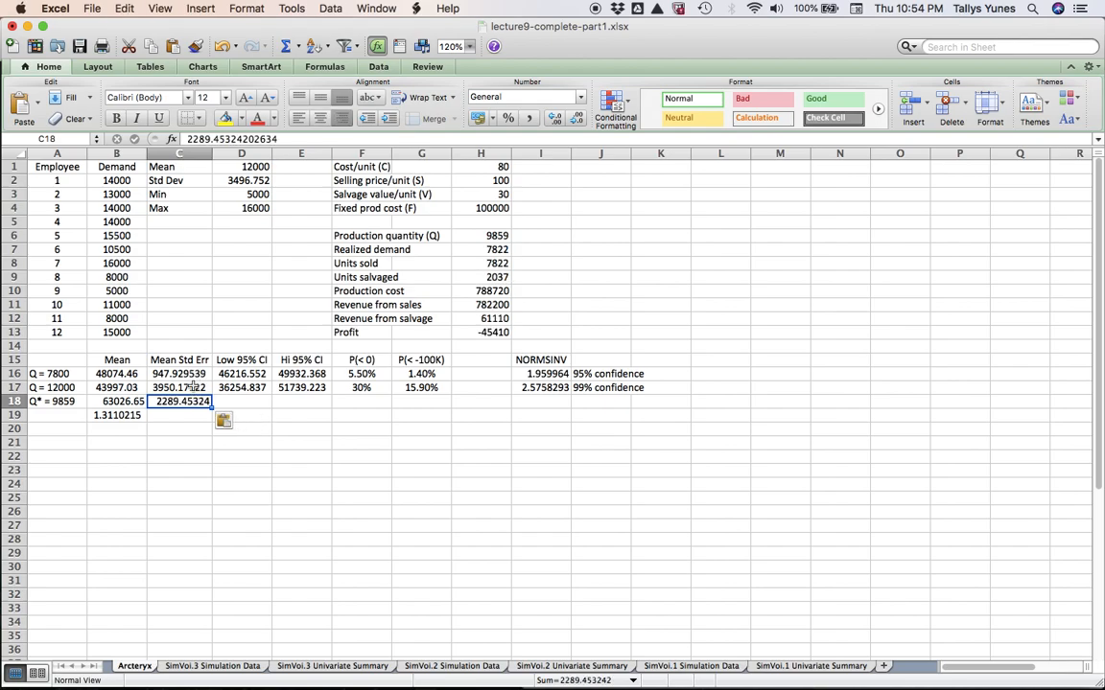
Extend the confidence-interval formulas from D17:E17 into row 18 and center the contents of B18:C18
left_click(140, 397)
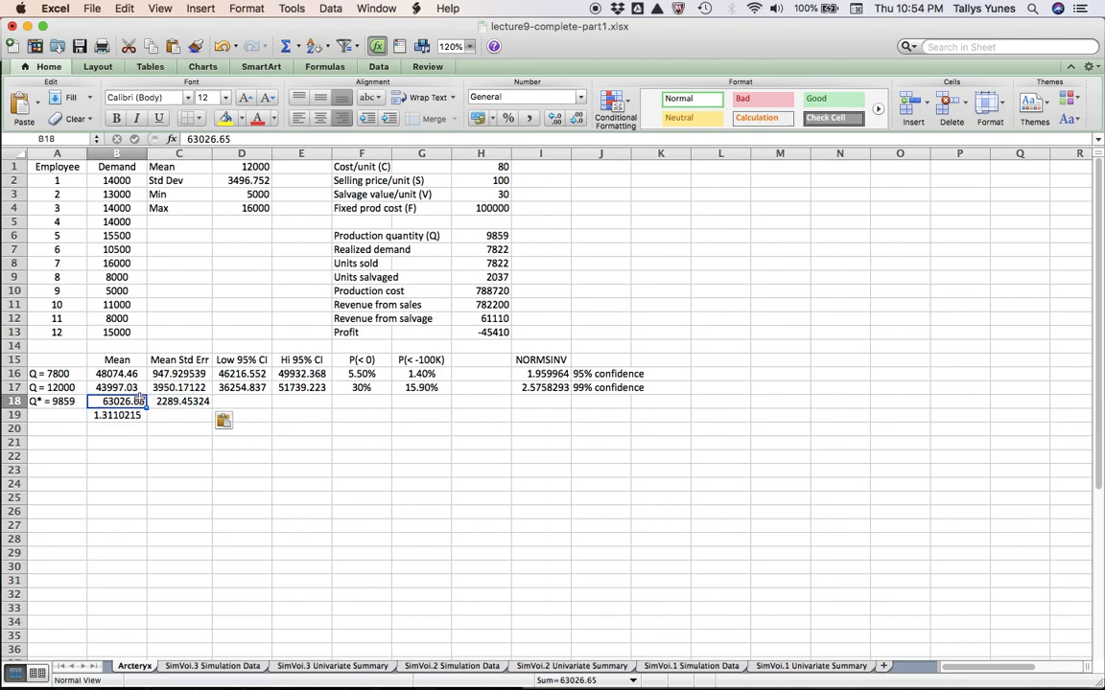
left_click_drag(226, 388, 336, 410)
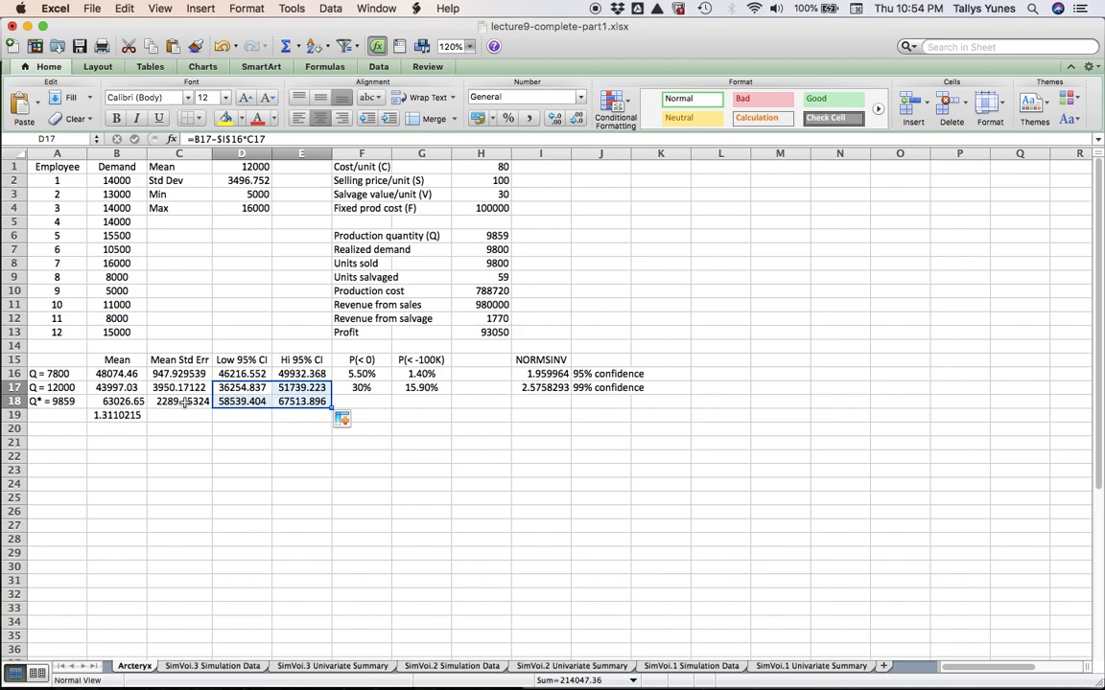
left_click(135, 401)
left_click_drag(135, 401, 182, 401)
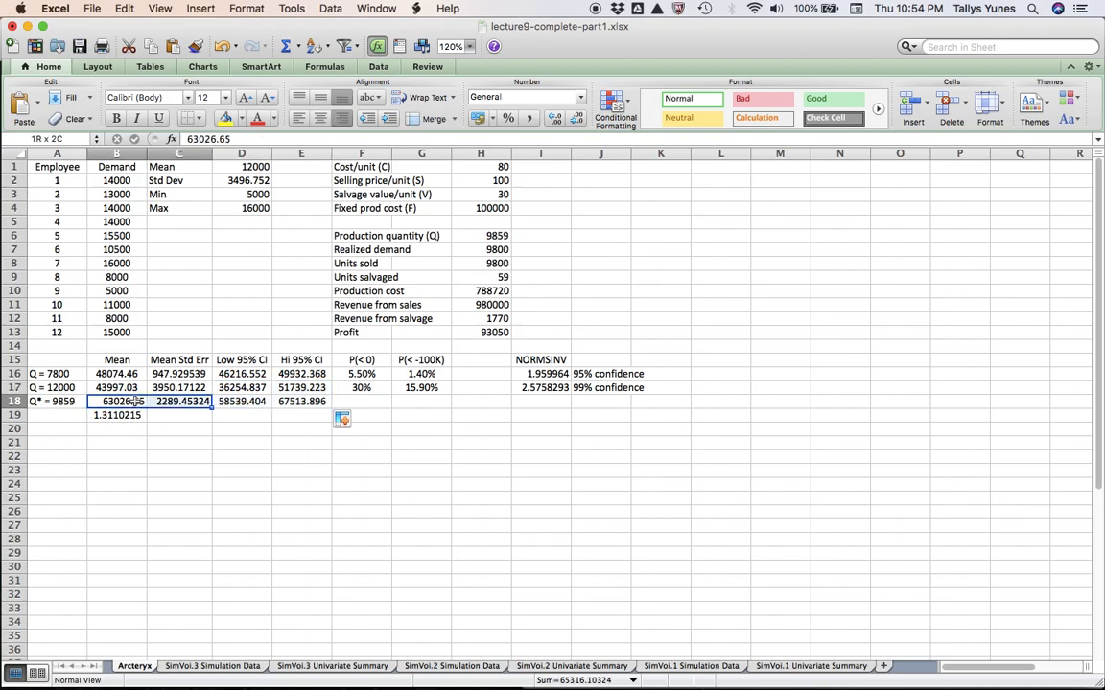
left_click(324, 118)
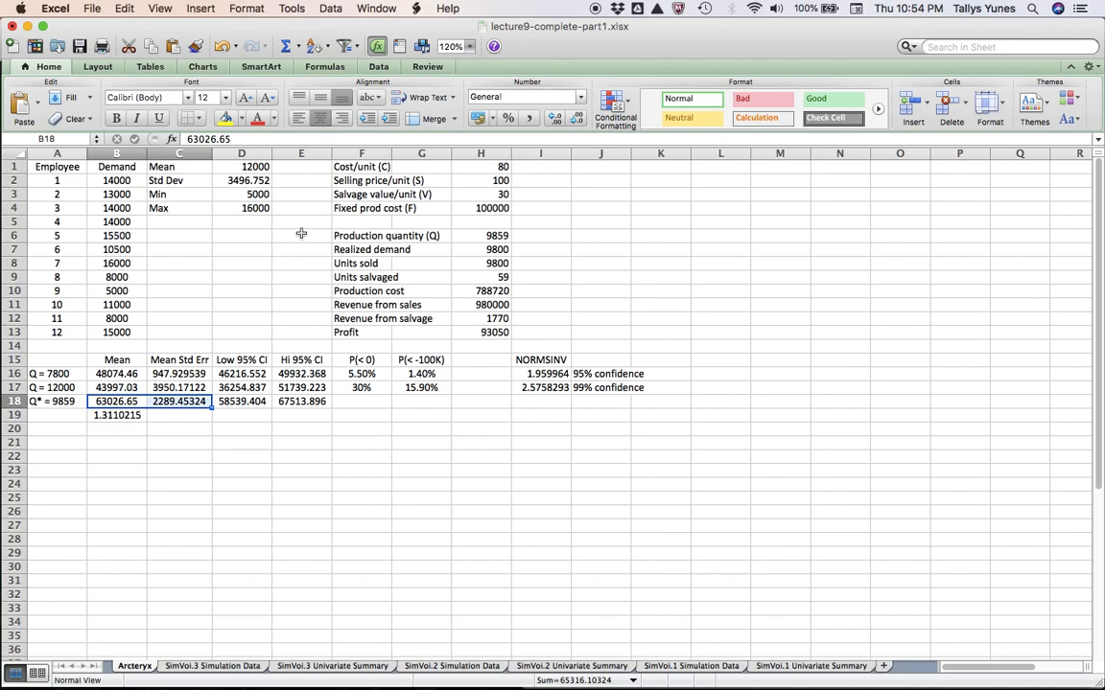
Look up the cumulative frequency for profits below -100K in SimVoi.3 Univariate Summary and enter 5.8% in G18 of the Arcteryx sheet
left_click(356, 405)
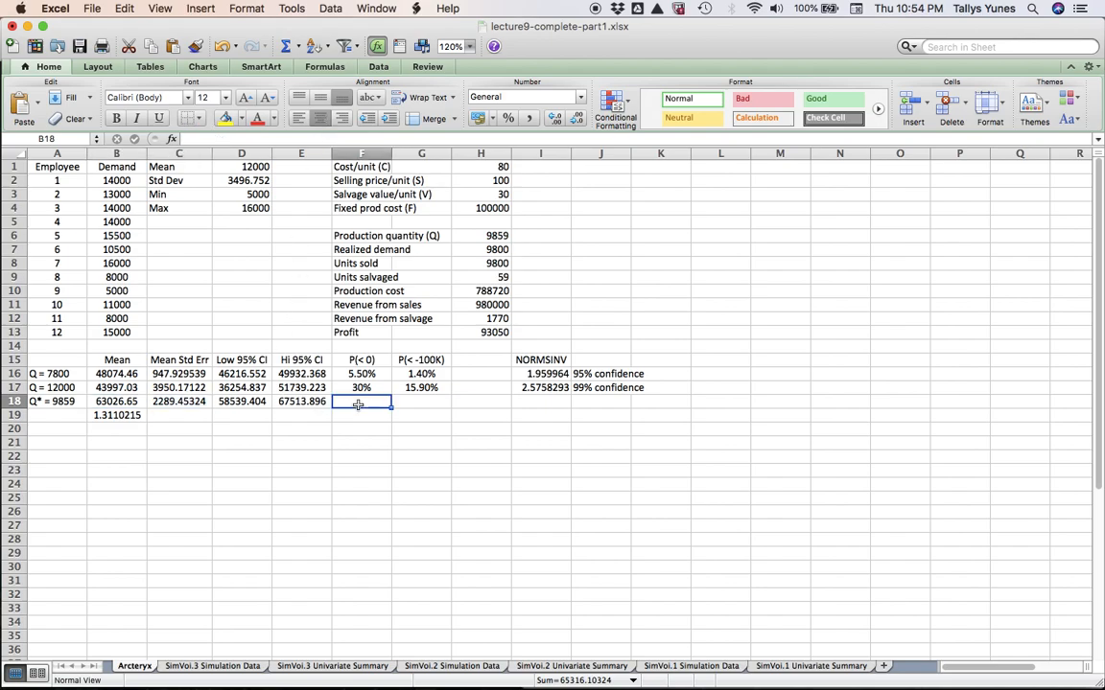
left_click(418, 404)
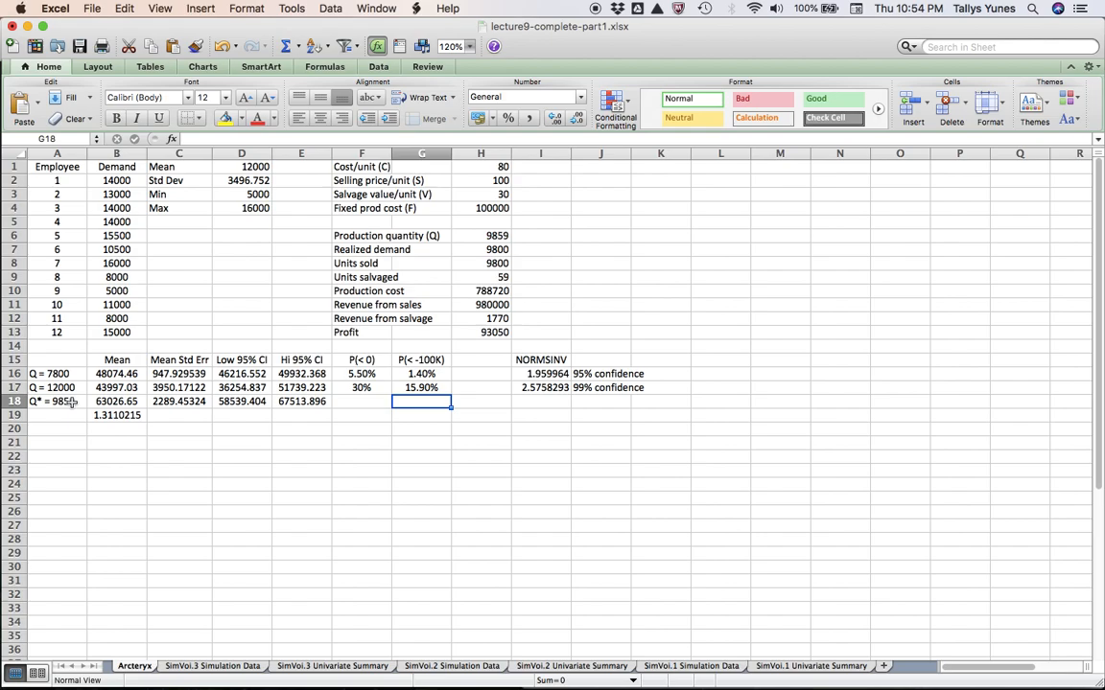
left_click(317, 665)
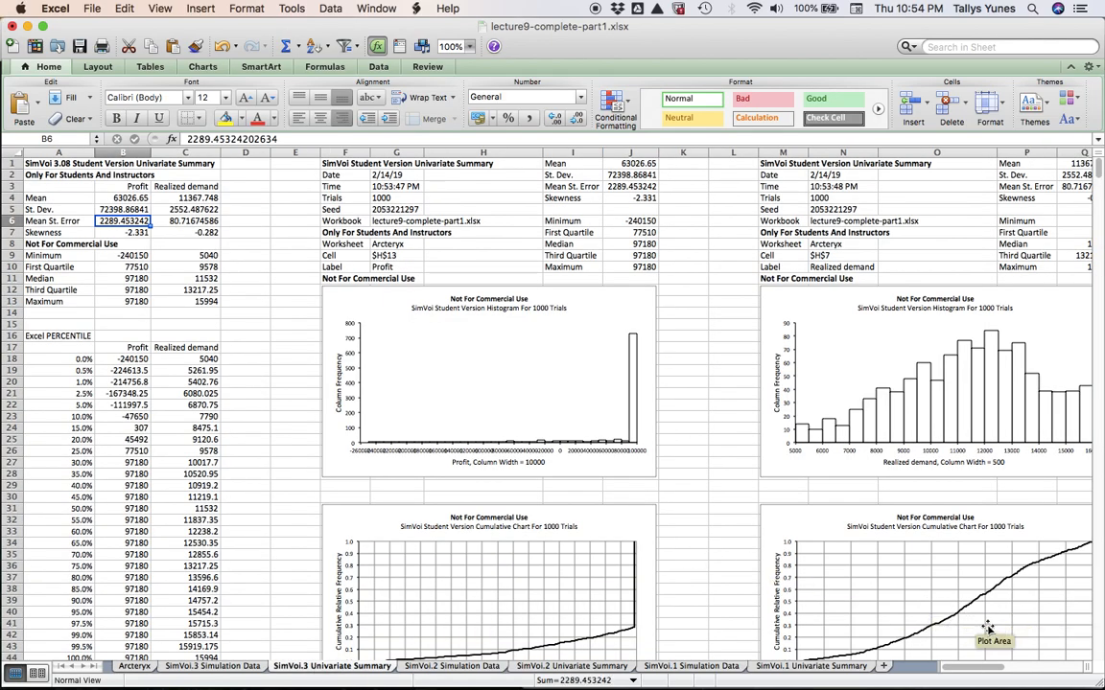
scroll(959, 604, "right", 10)
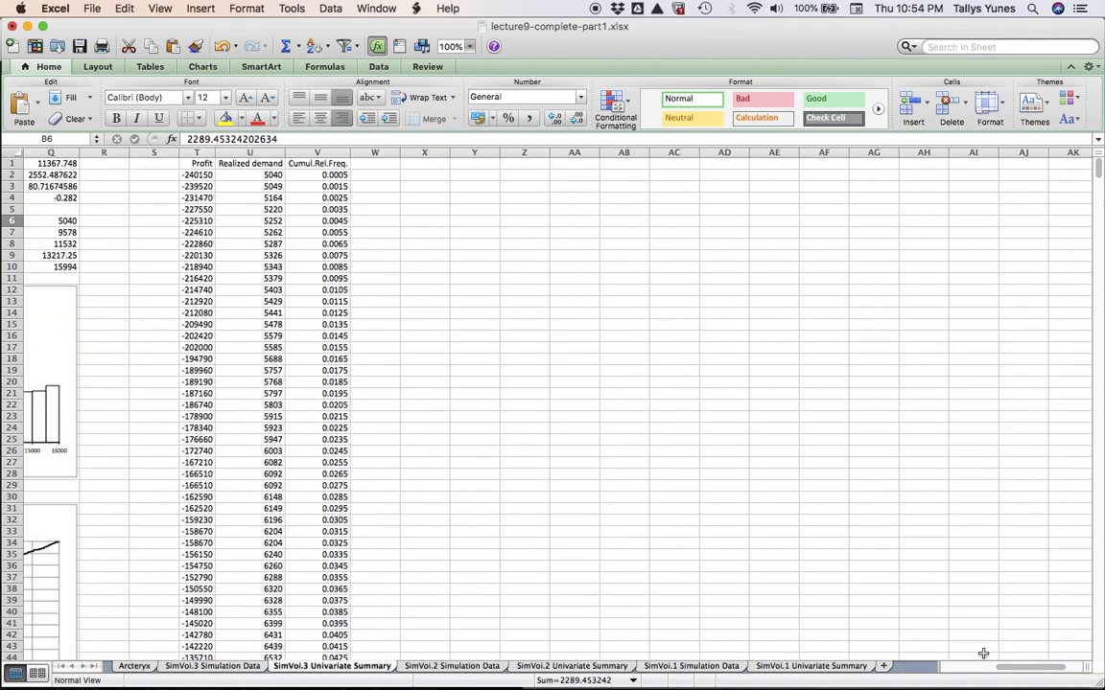
left_click_drag(1007, 668, 959, 667)
scroll(495, 392, "down", 2)
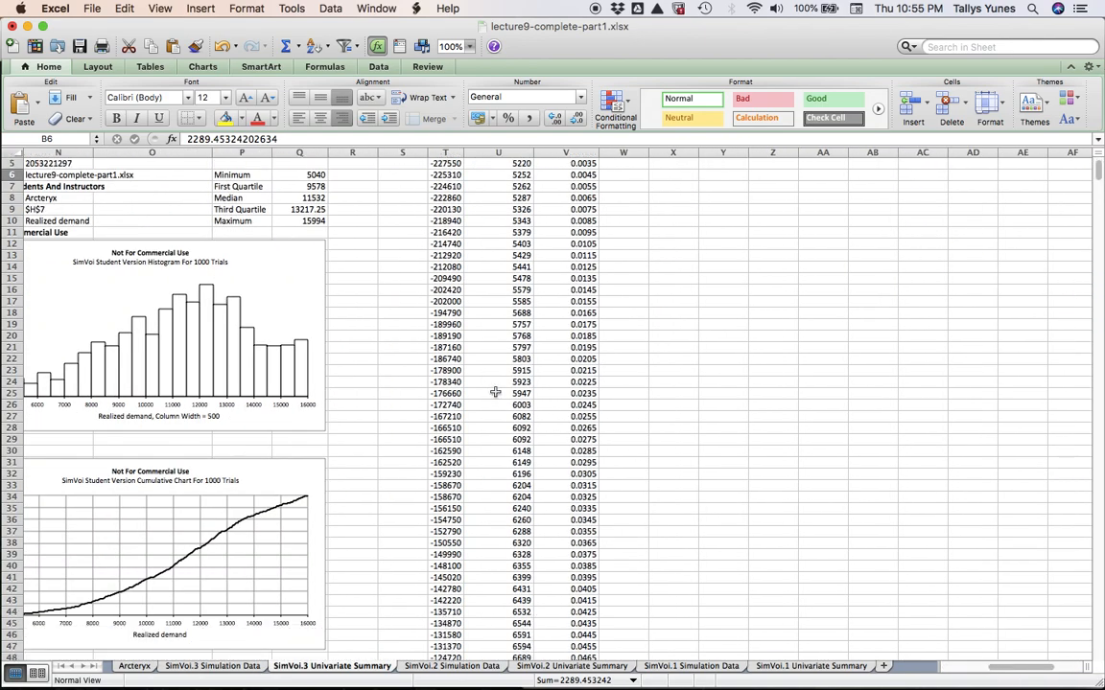
scroll(494, 392, "down", 9)
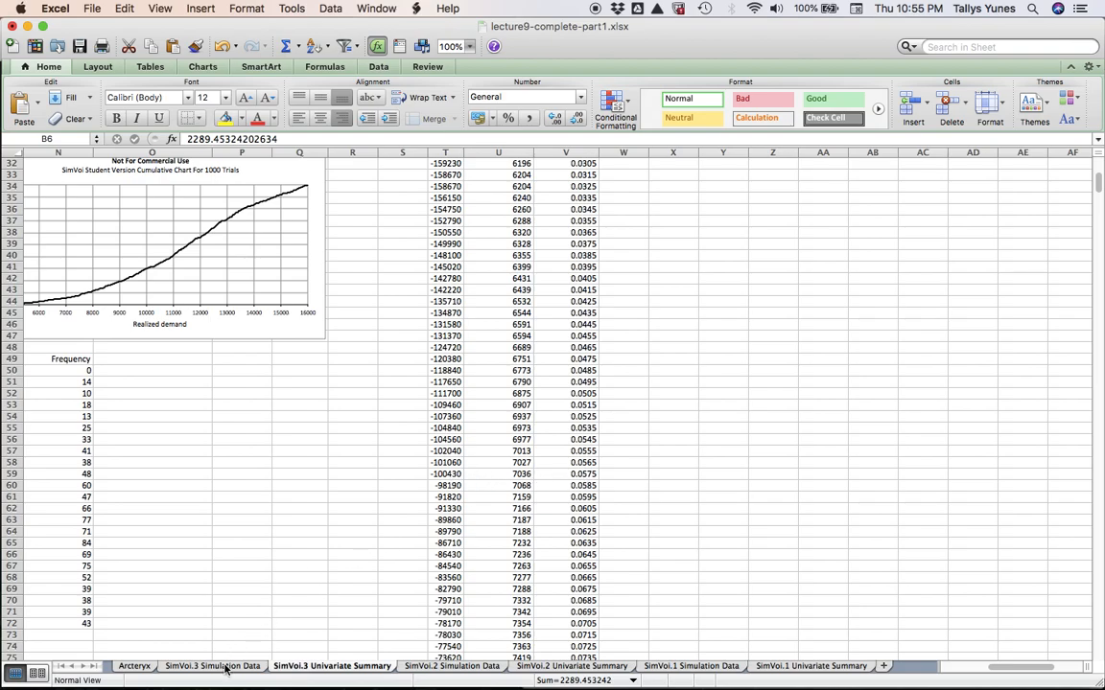
left_click(134, 666)
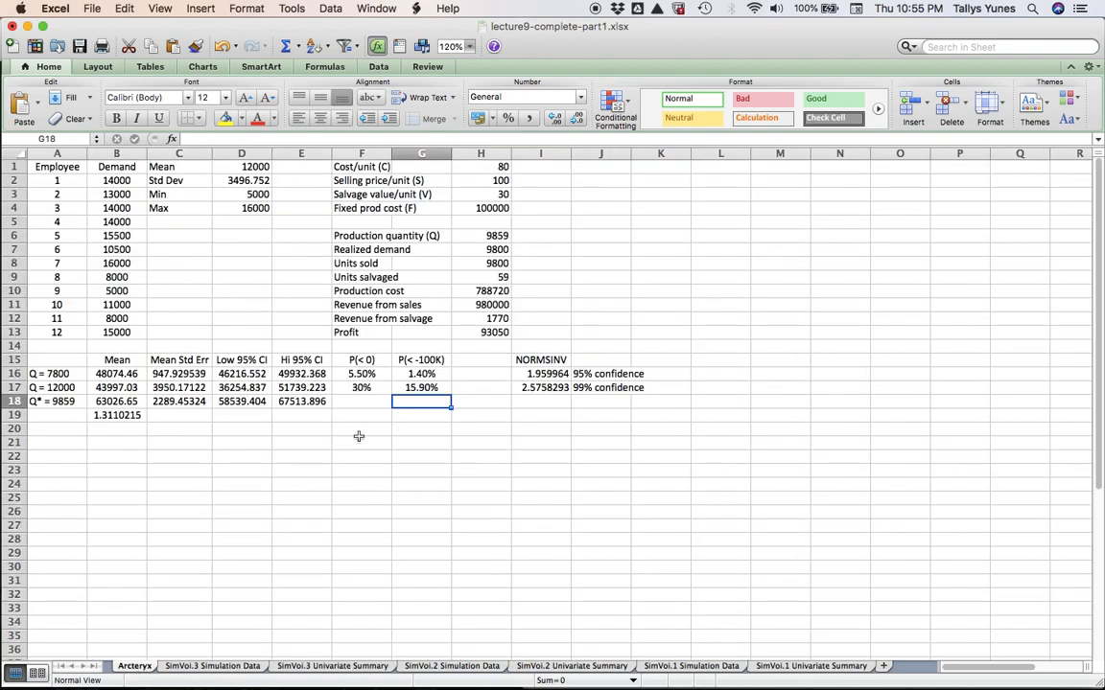
type("5.8%")
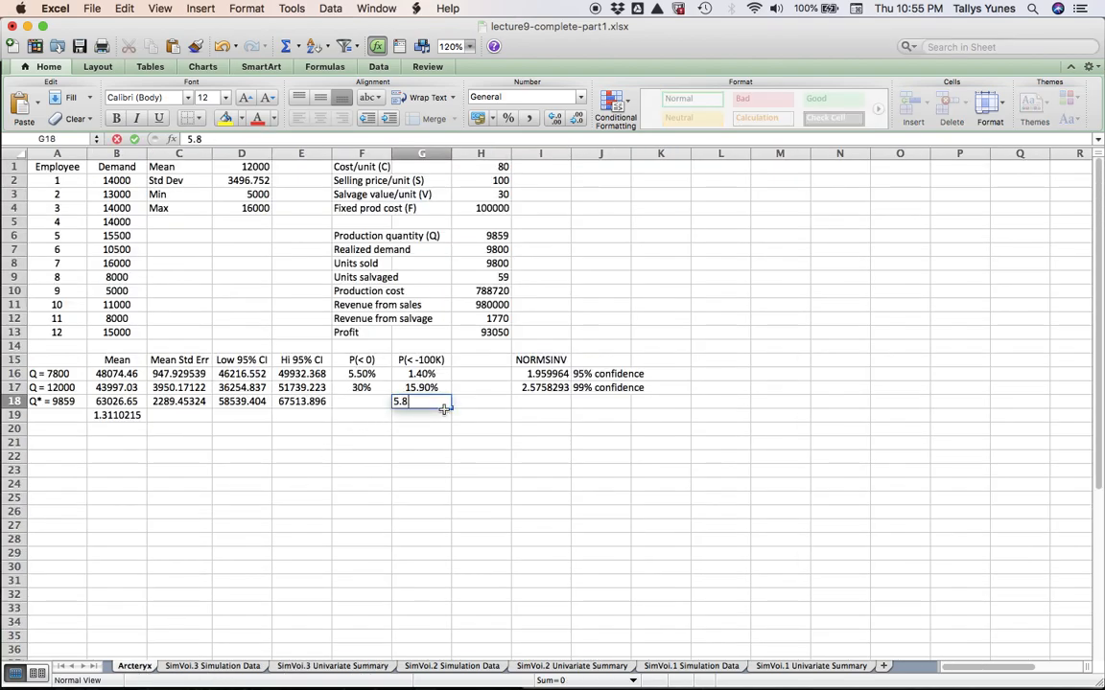
key("Return")
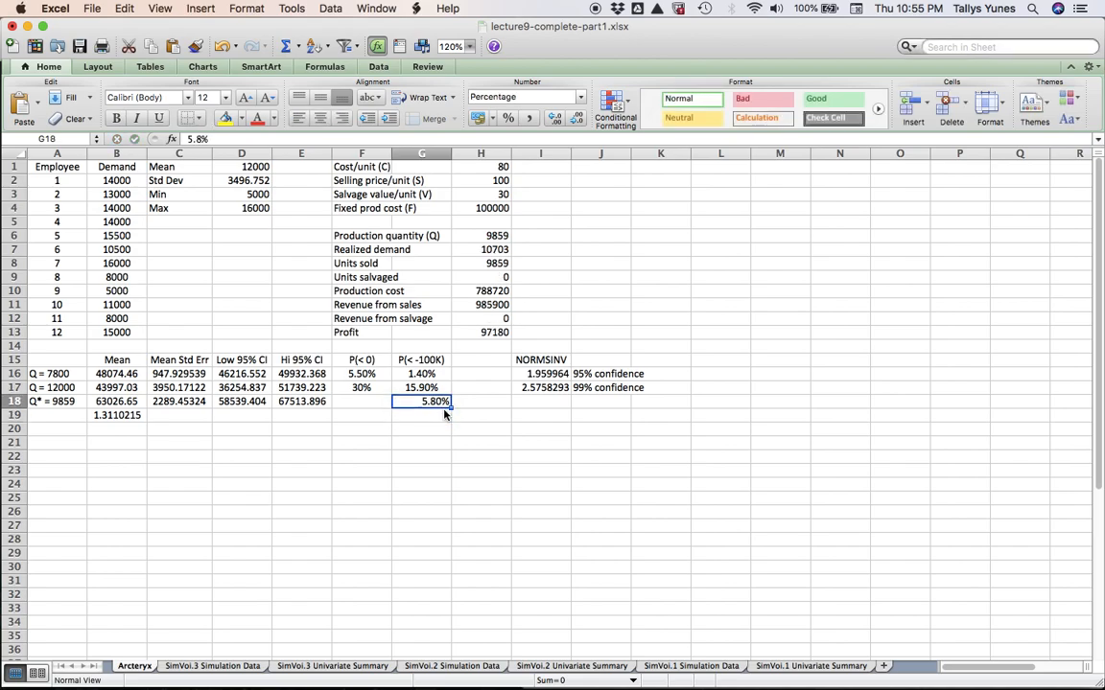
Look up the cumulative frequency for negative profits in SimVoi.3 Univariate Summary and enter 15% in F18 of the Arcteryx sheet
key("Left")
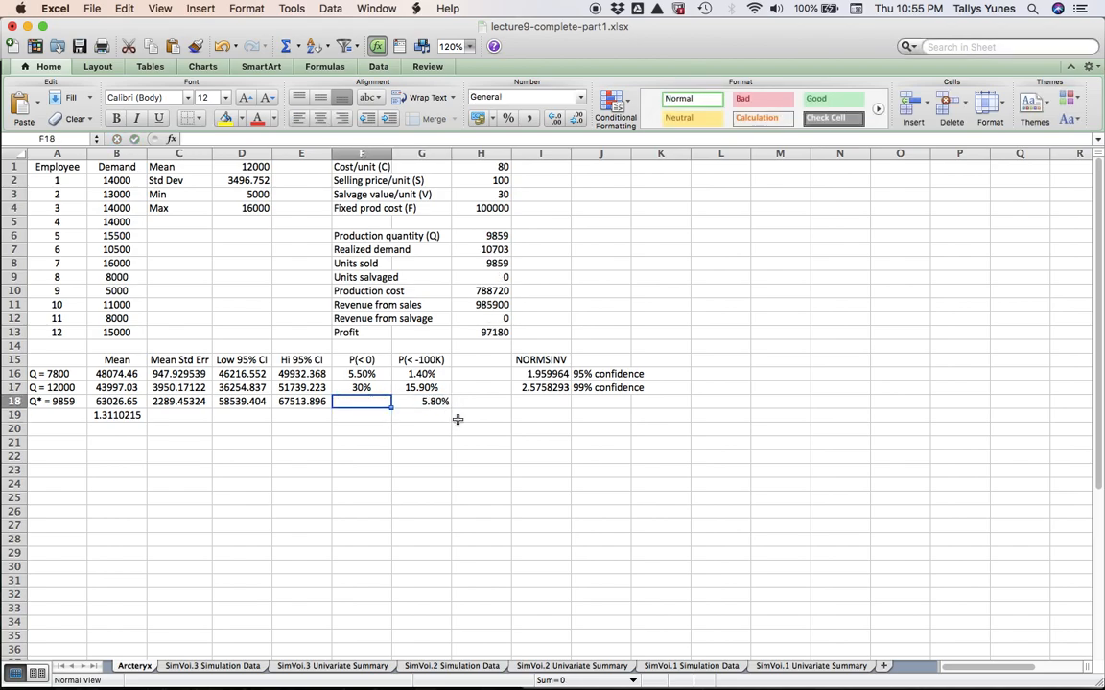
left_click(332, 665)
scroll(575, 537, "down", 16)
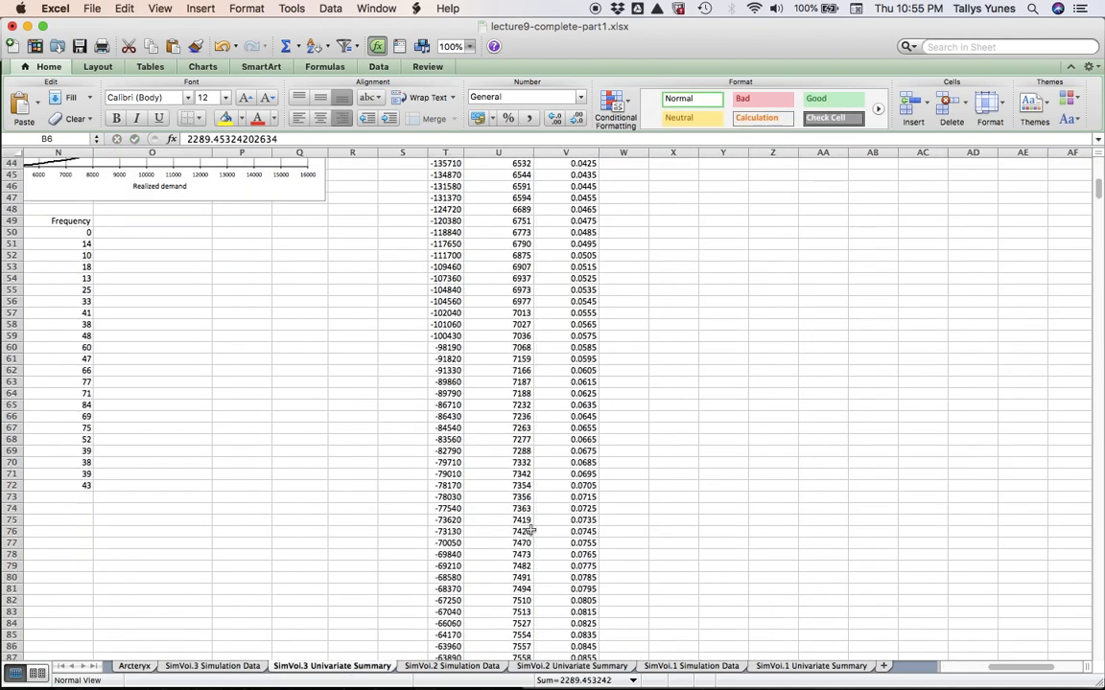
scroll(529, 530, "down", 15)
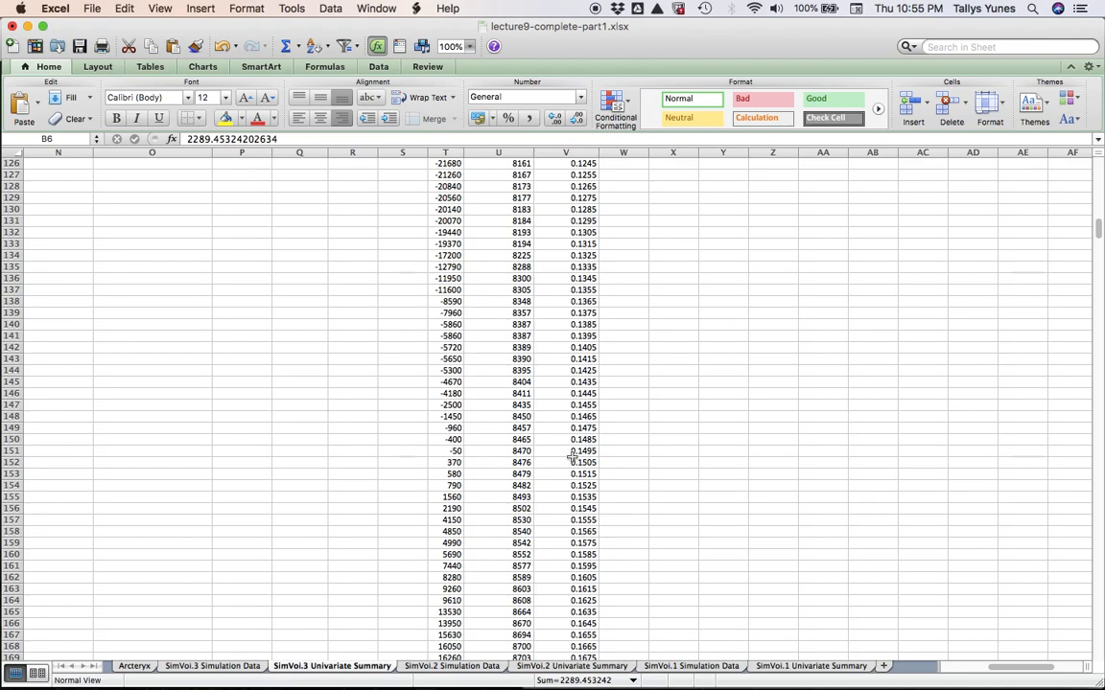
left_click(143, 666)
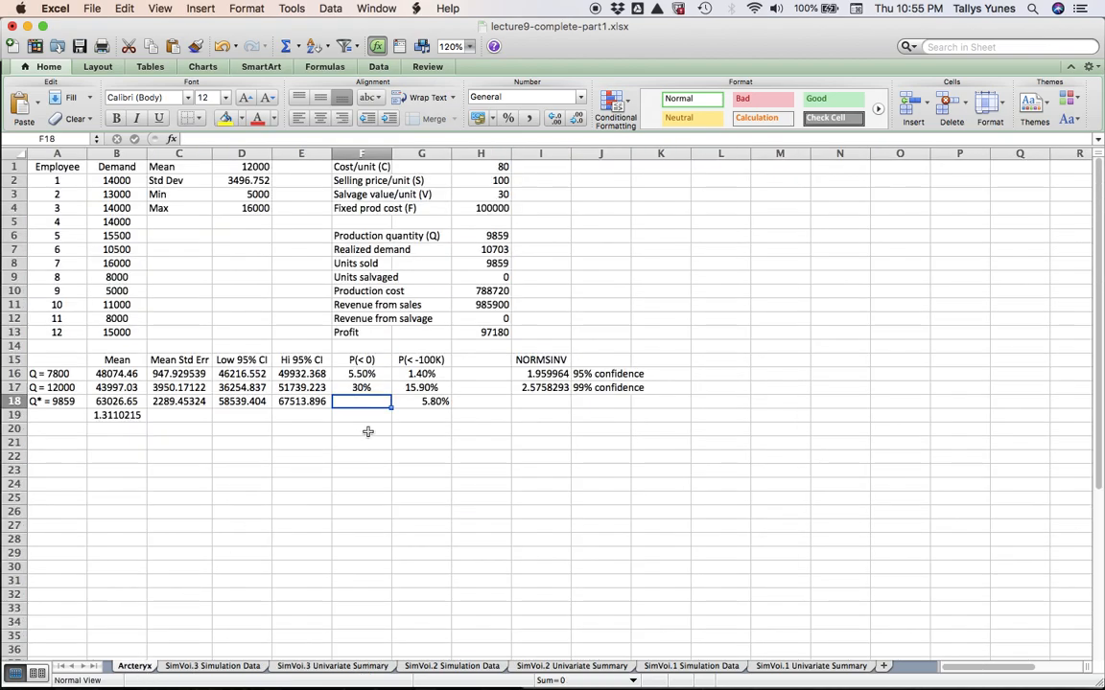
type("15")
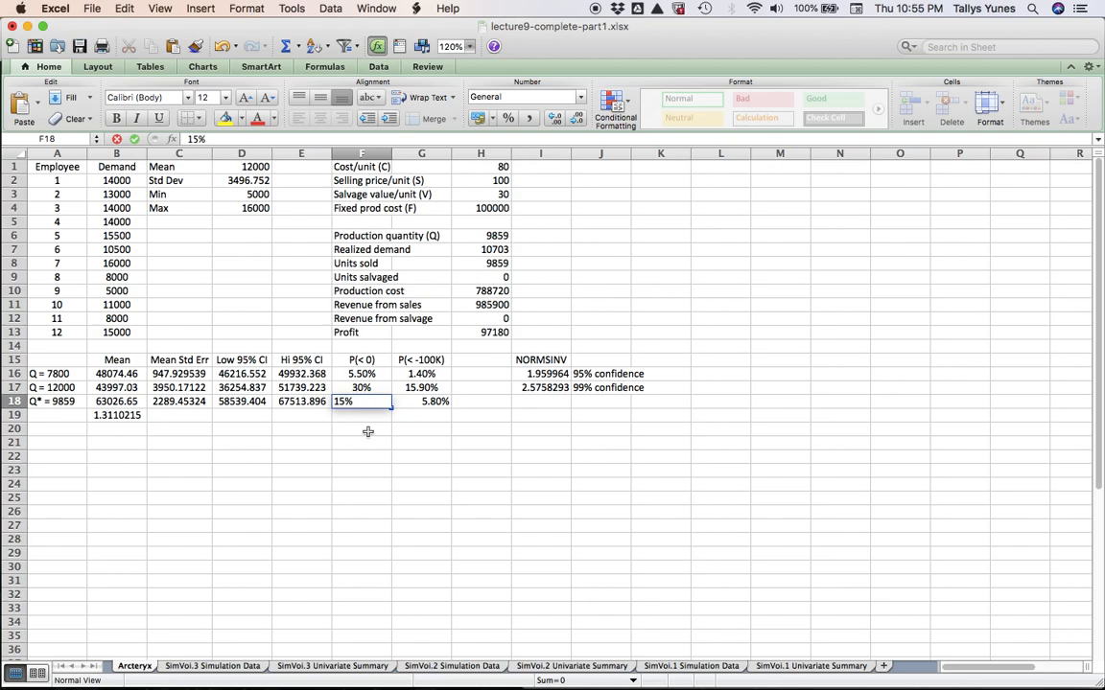
key("Return")
Center the probability values in F16:G18
key("Up")
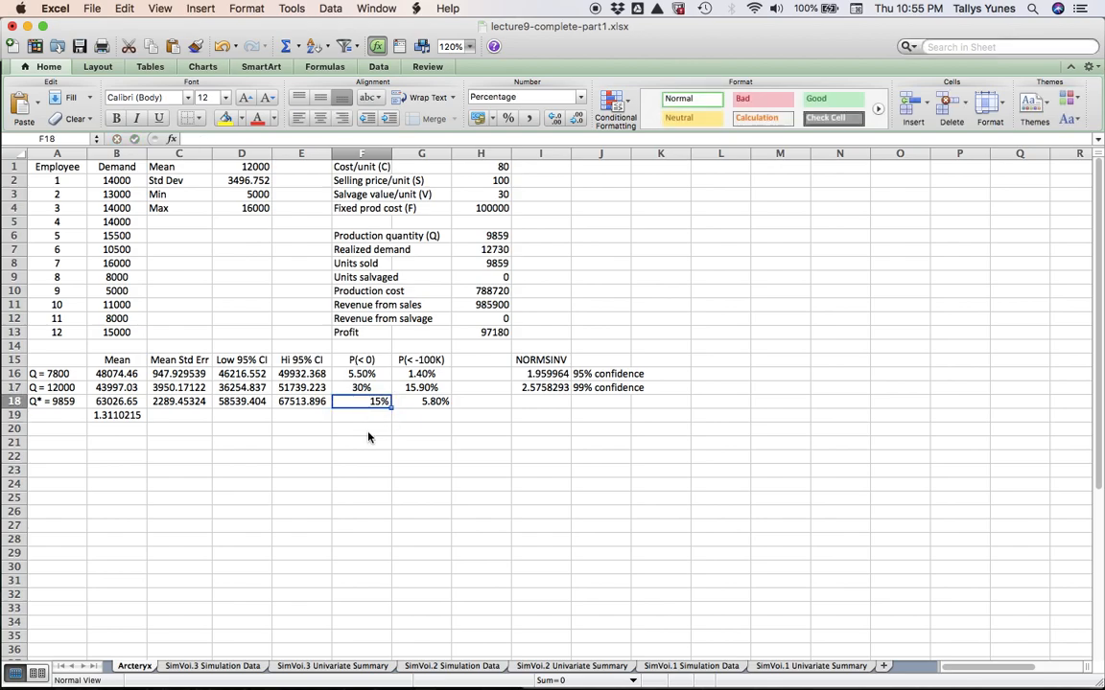
key("Up")
key("Up")
key("shift+Right")
key("shift+Down")
key("shift+Down")
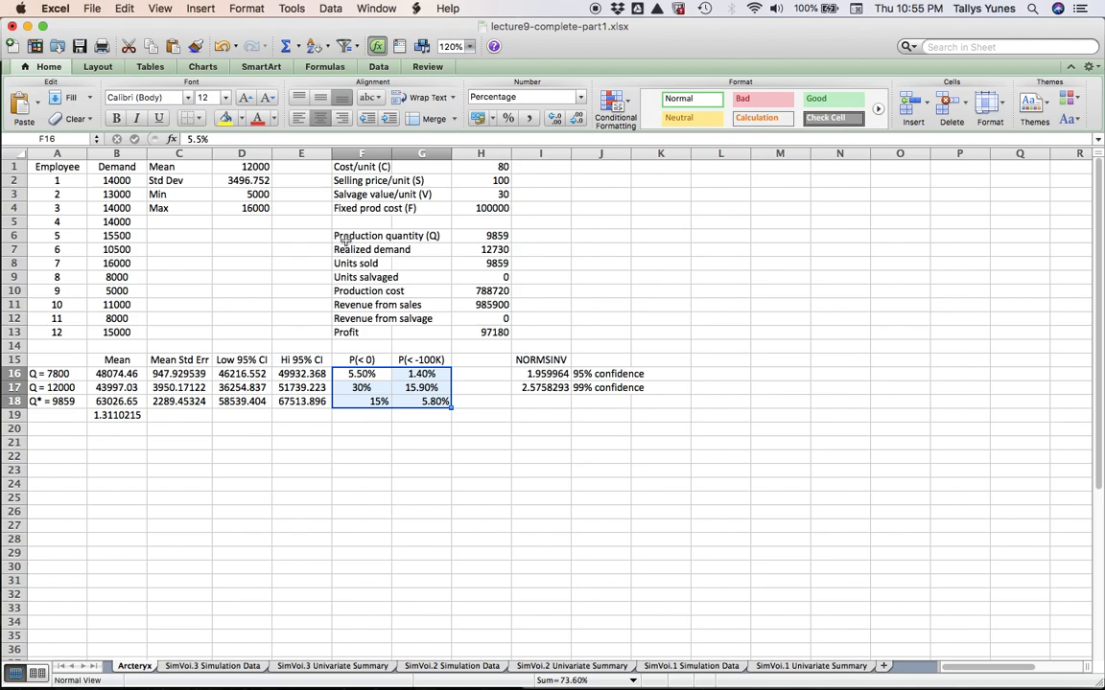
left_click(318, 120)
left_click(319, 120)
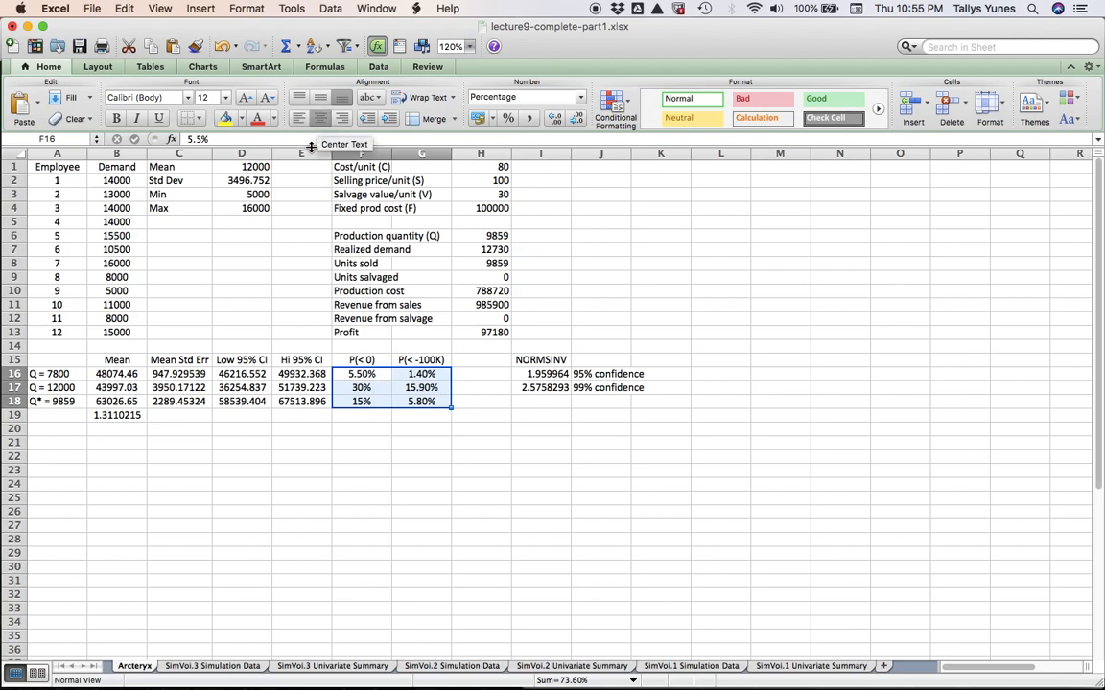
Compare the mean profits in B16:B18 and check the ratio formula in B19
left_click(178, 414)
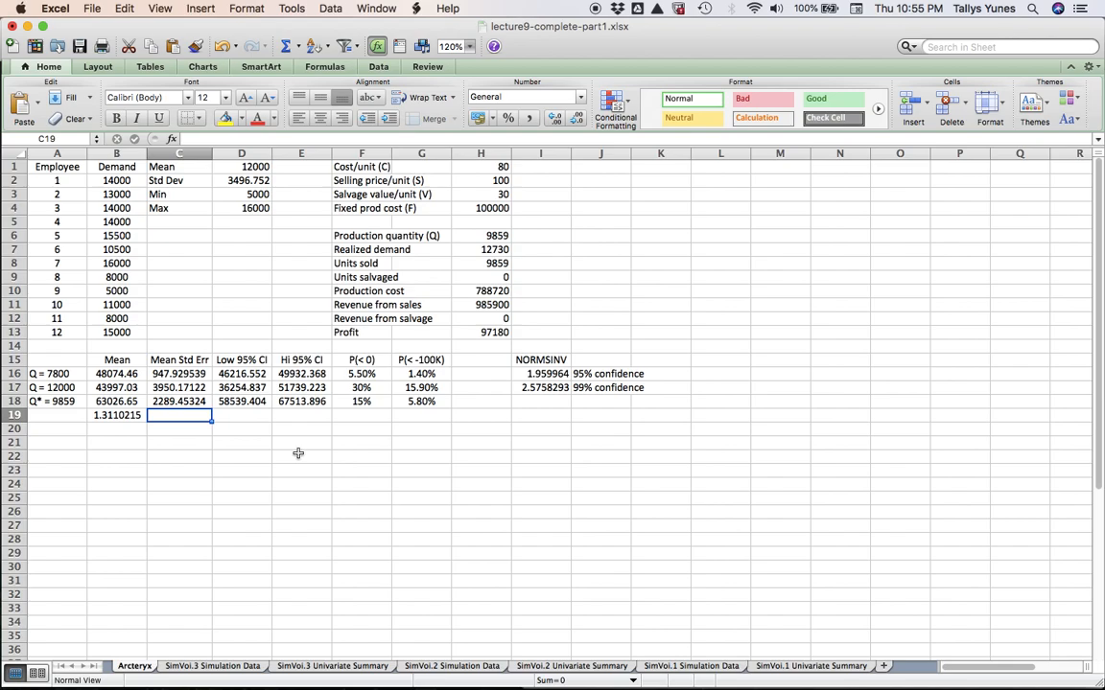
key("Up")
key("Left")
key("Up")
key("Up")
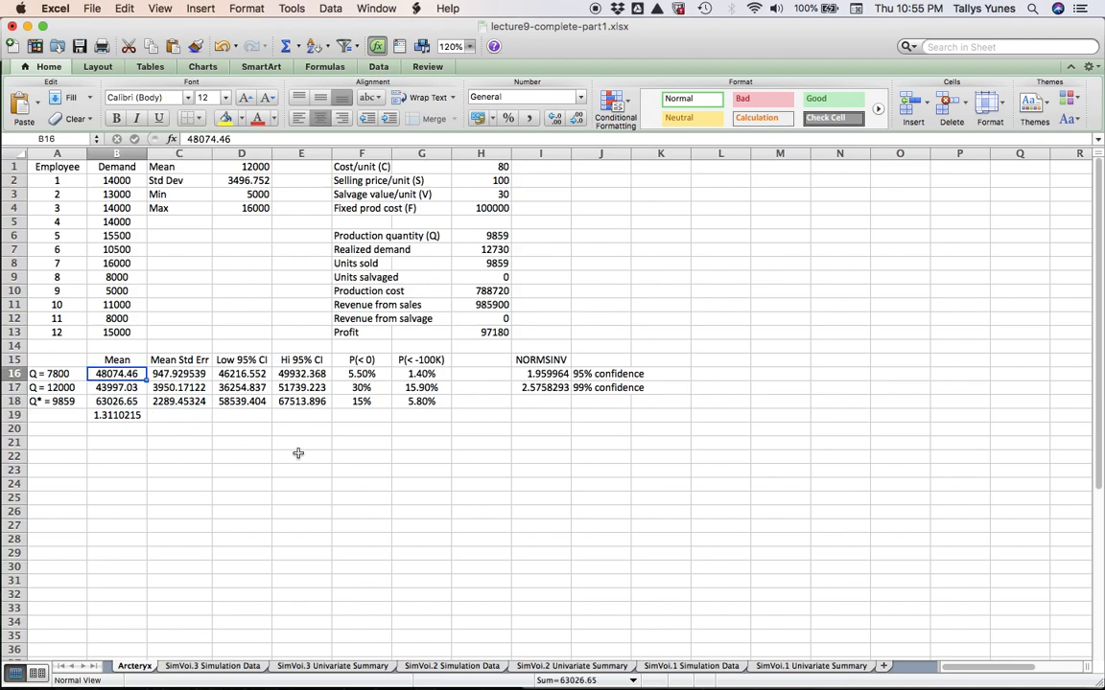
key("Down")
key("Down")
key("Down")
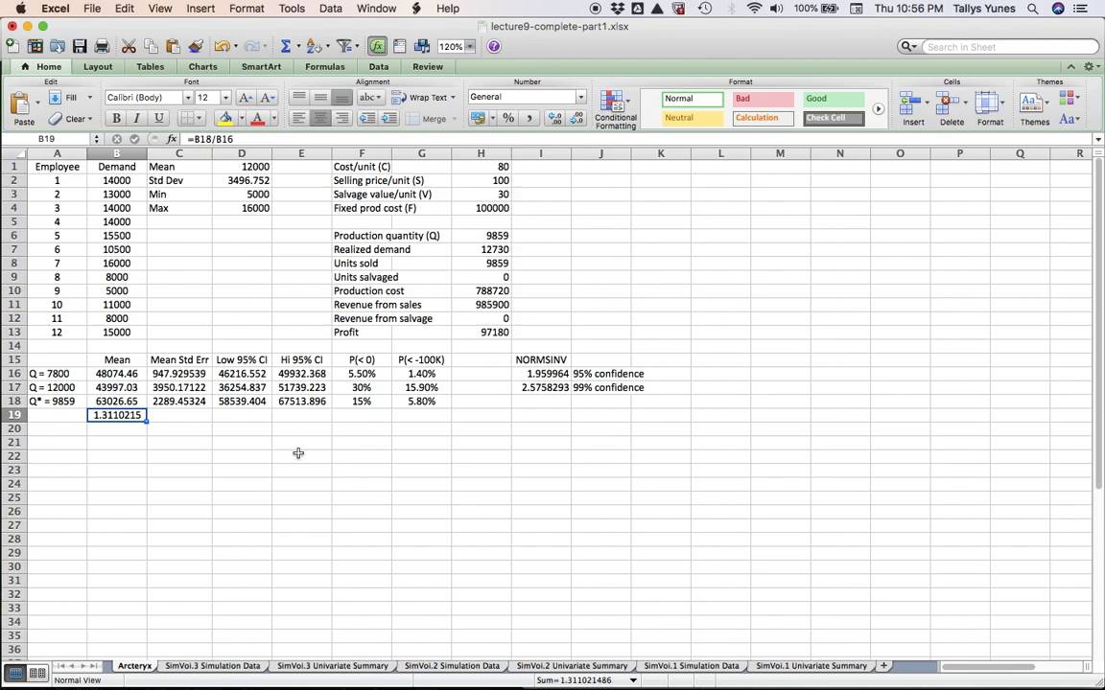
Review the Q* row and compare its P(< 0) and P(< -100K) values with those for Q = 7800
key("Up")
key("Right")
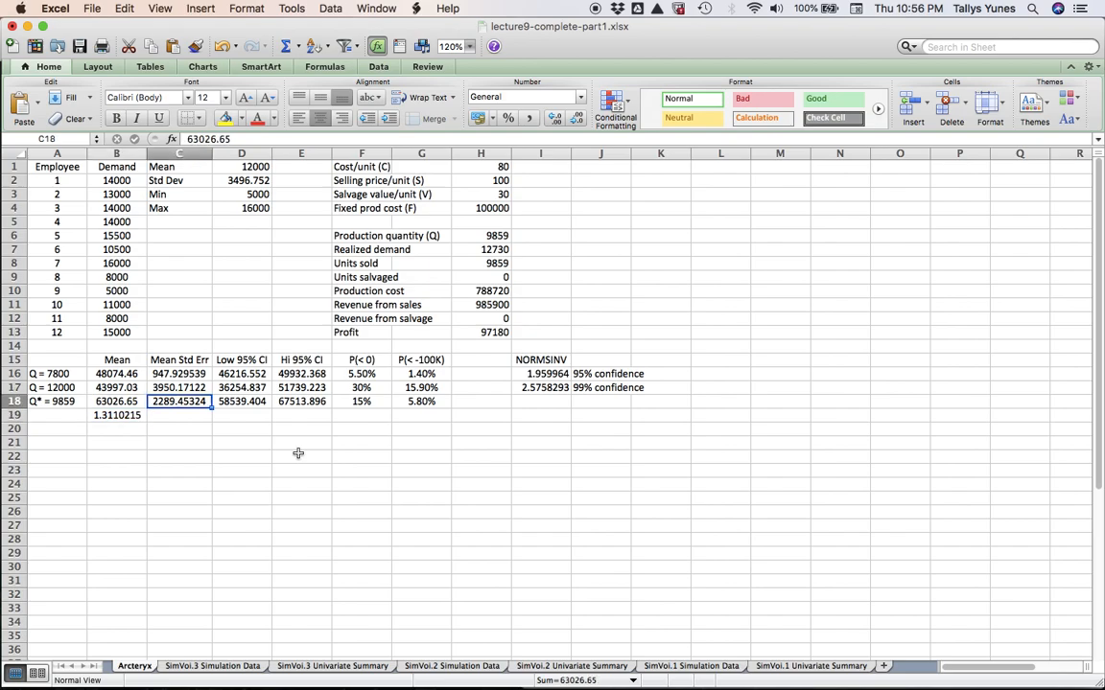
key("Right")
key("Right")
key("Right")
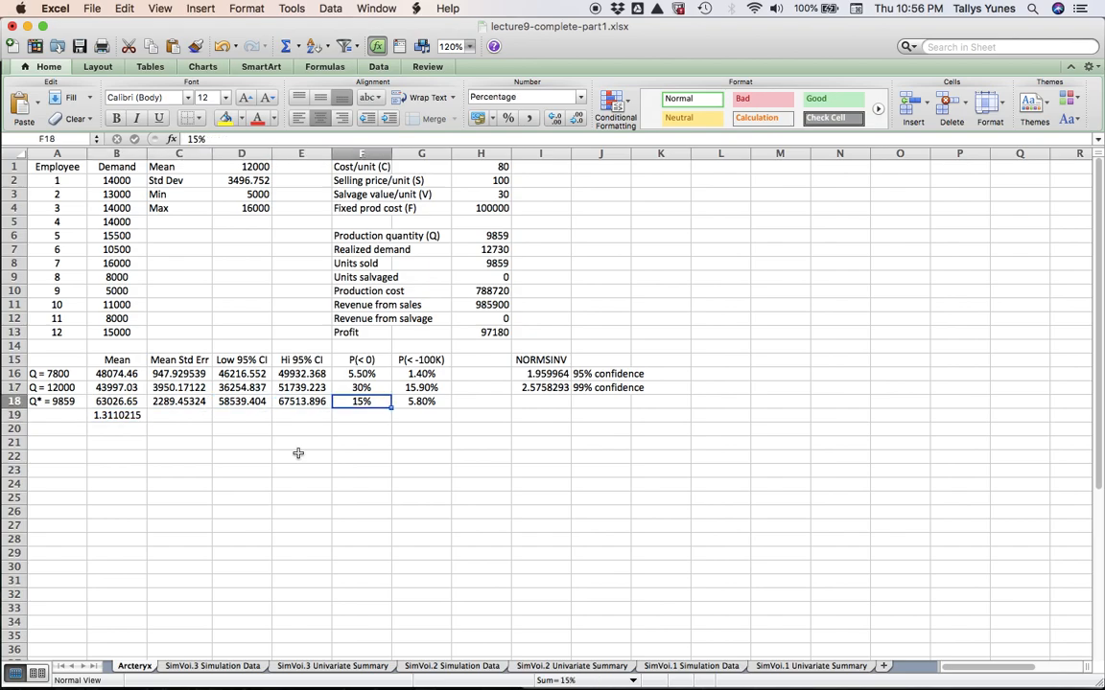
key("Up")
key("Up")
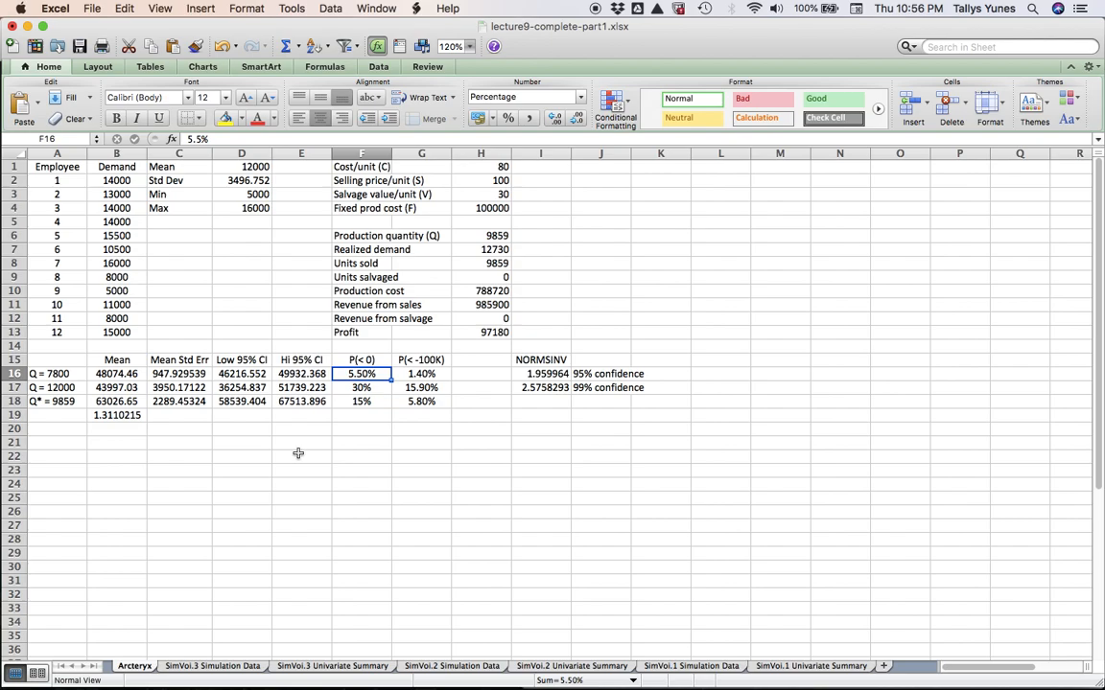
key("Down")
key("Down")
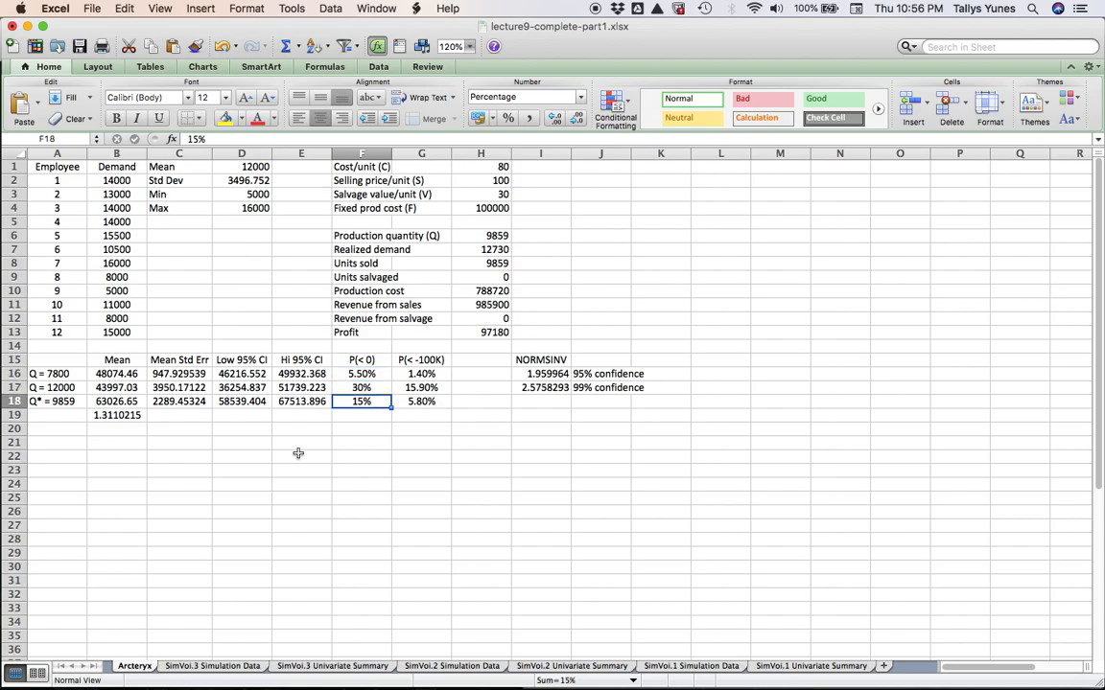
key("Right")
key("Up")
key("Up")
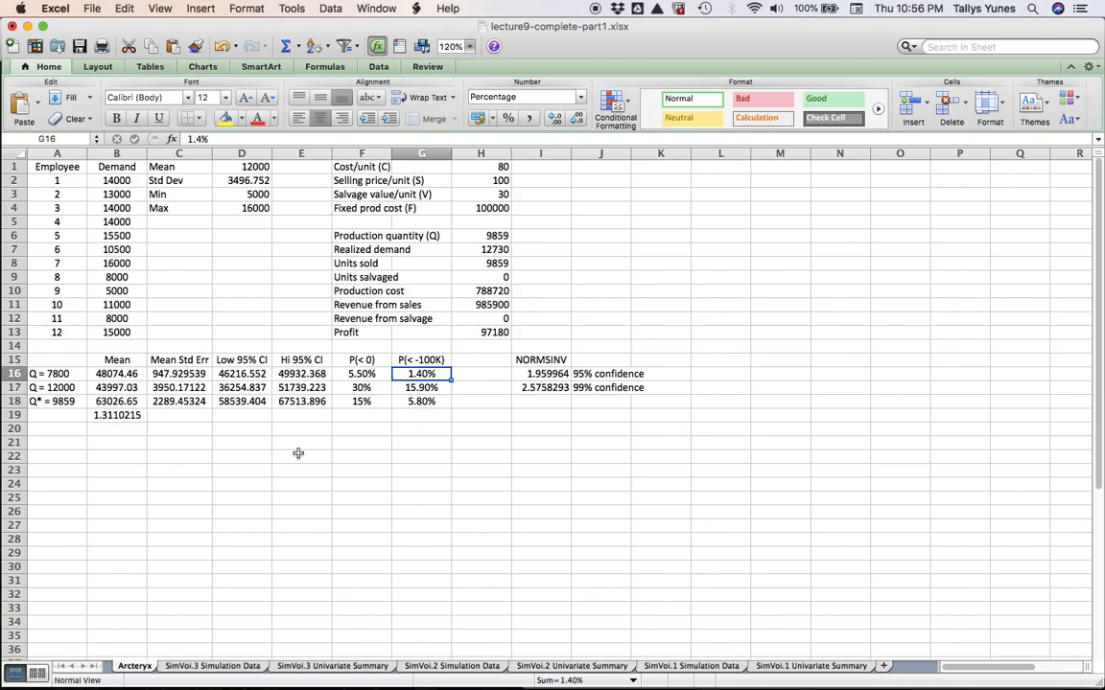
key("Down")
key("Down")
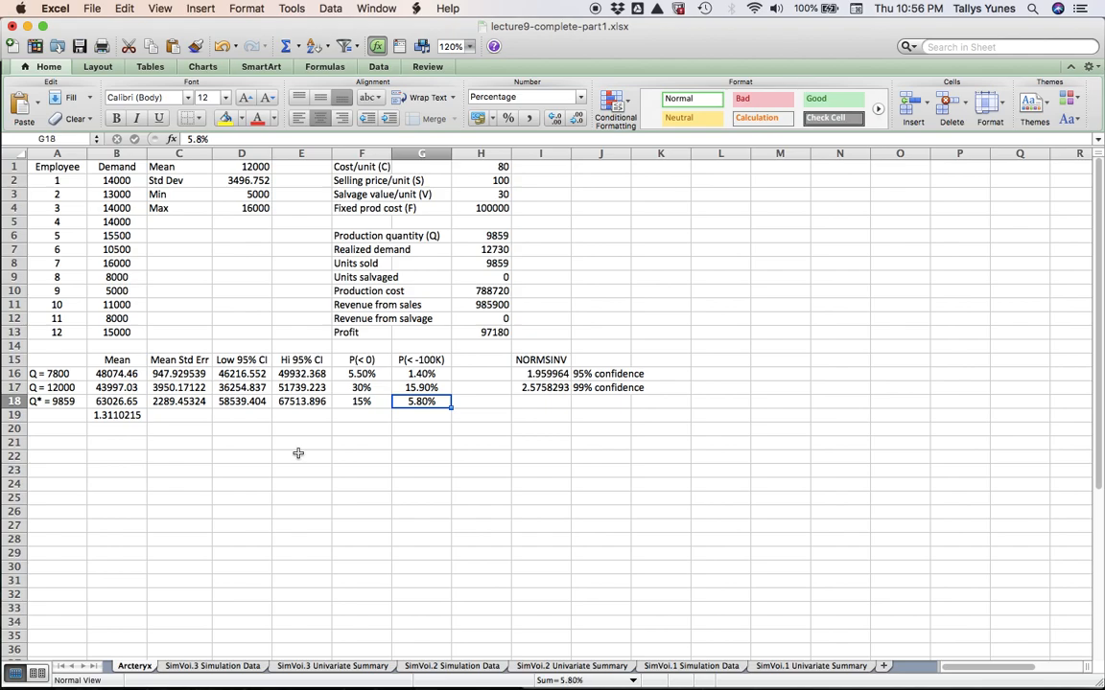
key("Up")
key("Up")
key("Up")
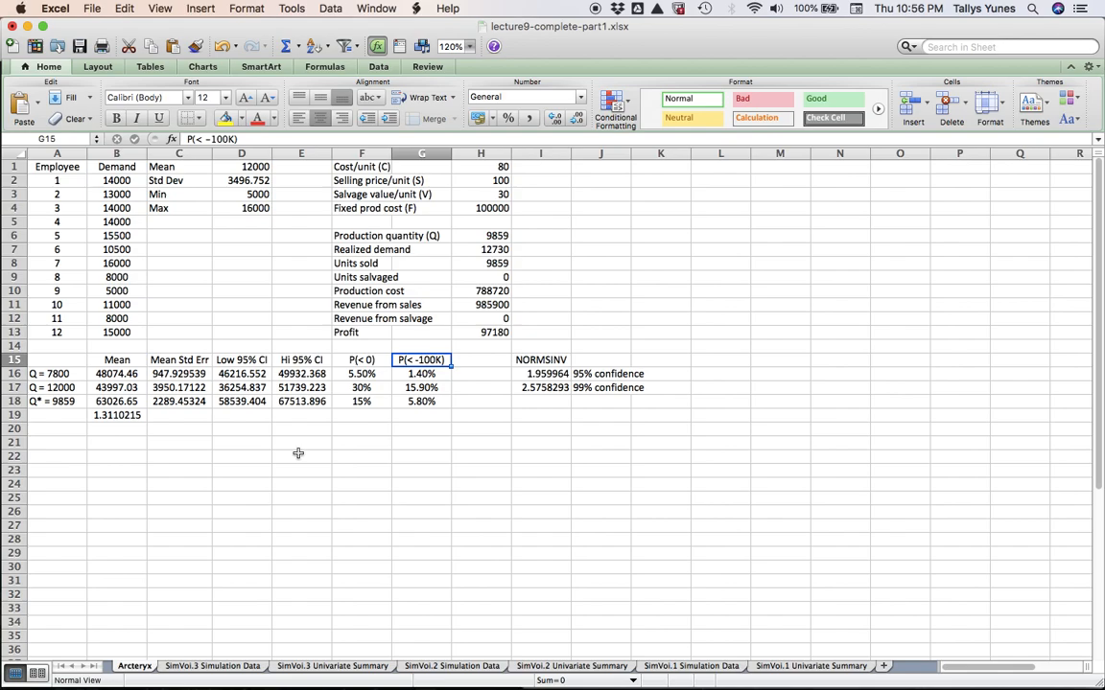
Highlight the whole comparison table A15:G18 to review the three production quantities together
key("Left")
key("Left")
key("Left")
key("Left")
key("Left")
key("Left")
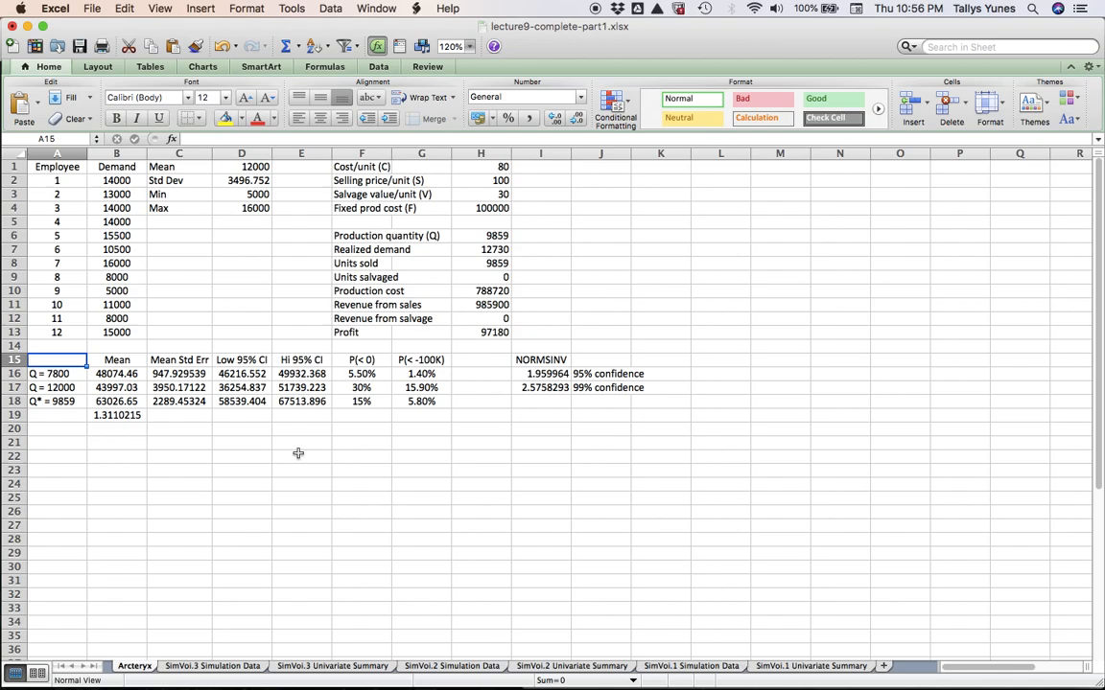
key("Down")
key("Down")
key("Up")
key("Up")
key("shift+Down")
key("shift+Down")
key("shift+Down")
key("shift+Right")
key("shift+Right")
key("shift+Right")
key("shift+Right")
key("shift+Right")
key("shift+Right")
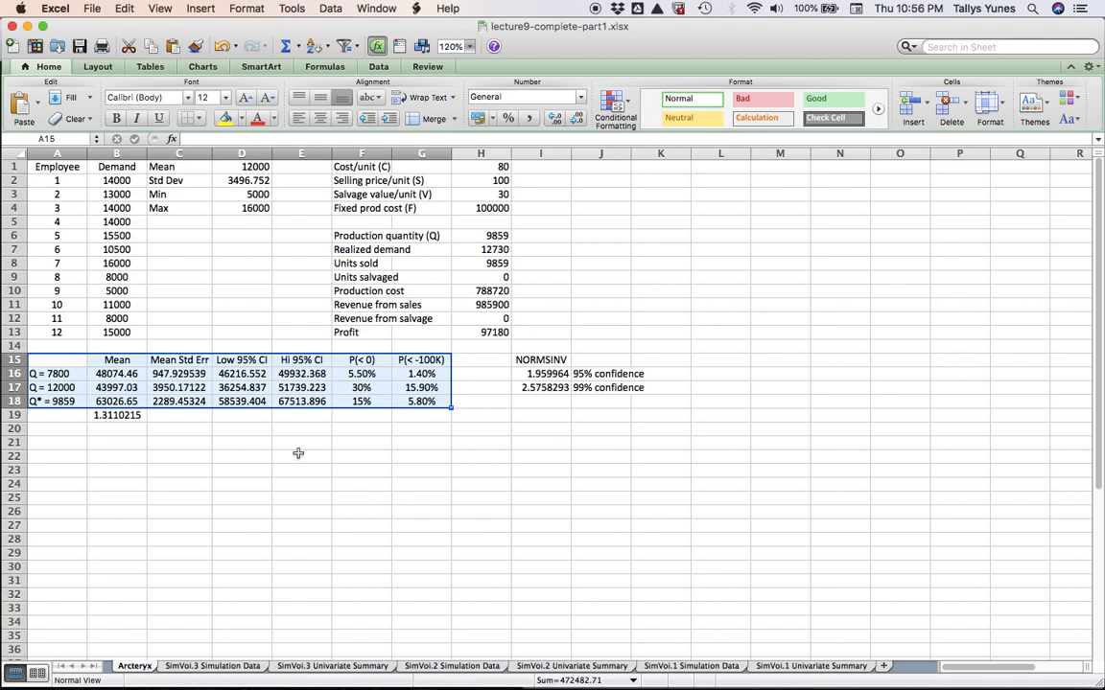
key("Down")
key("Down")
key("Down")
key("Right")
key("Down")
key("Up")
key("Up")
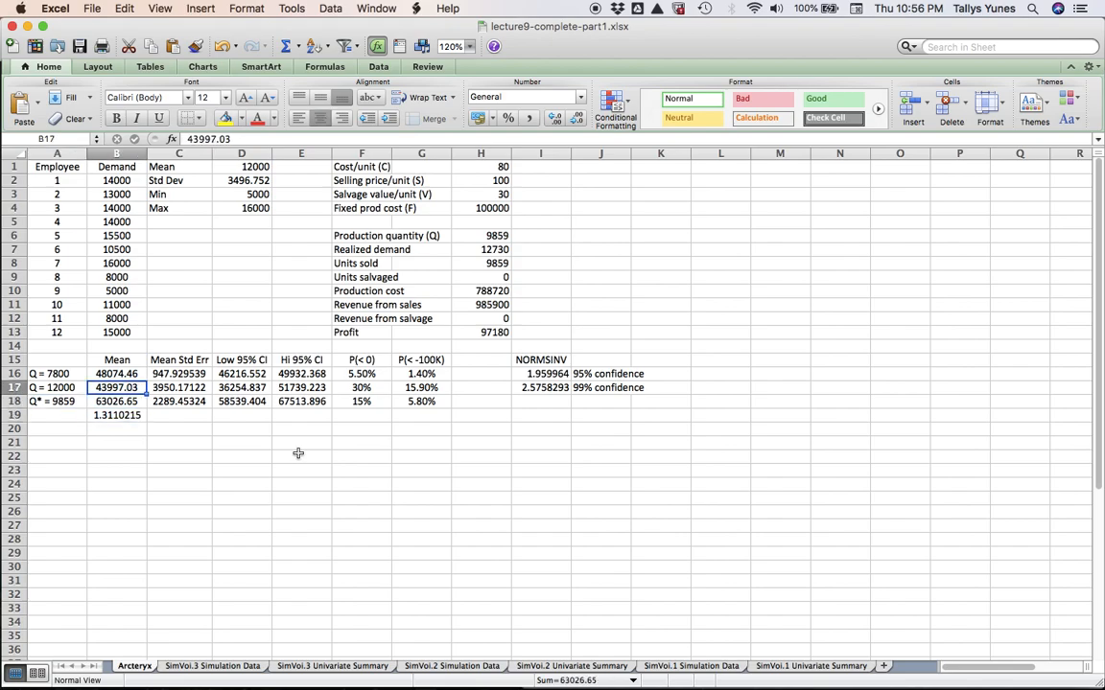
Return the active cell to A1 of the Arcteryx sheet
key("Up")
key("Up")
key("Up")
key("Left")
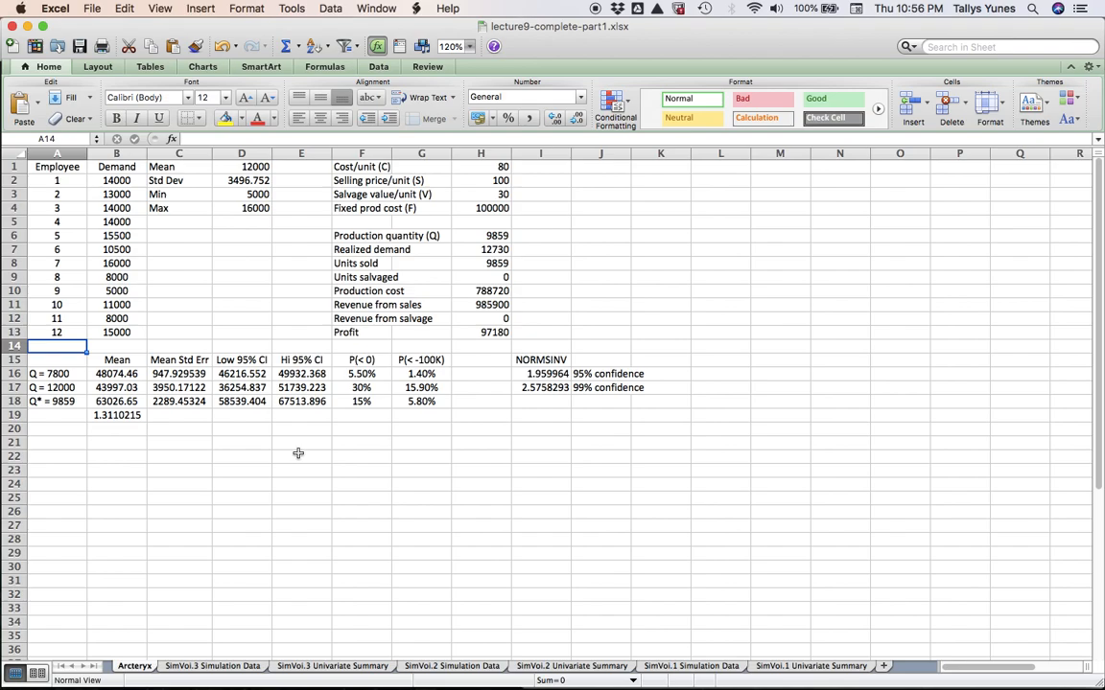
key("Up")
key("Up")
key("Up")
key("Up")
key("Up")
key("Up")
key("Up")
key("Up")
key("Up")
key("Up")
key("Up")
key("Up")
key("Up")
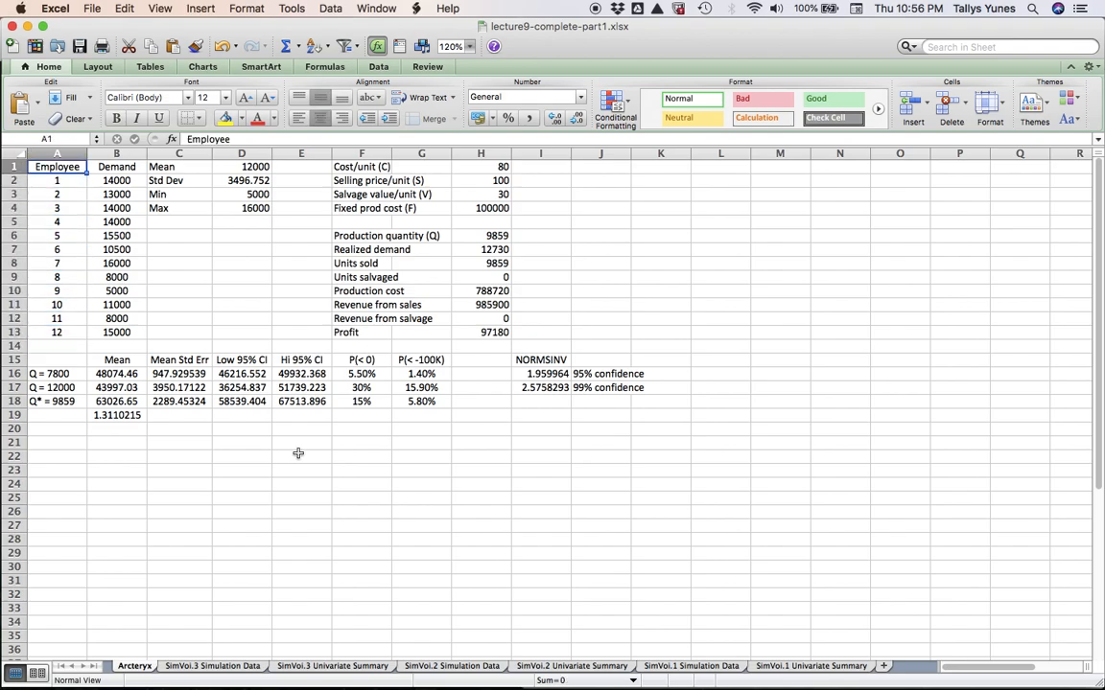